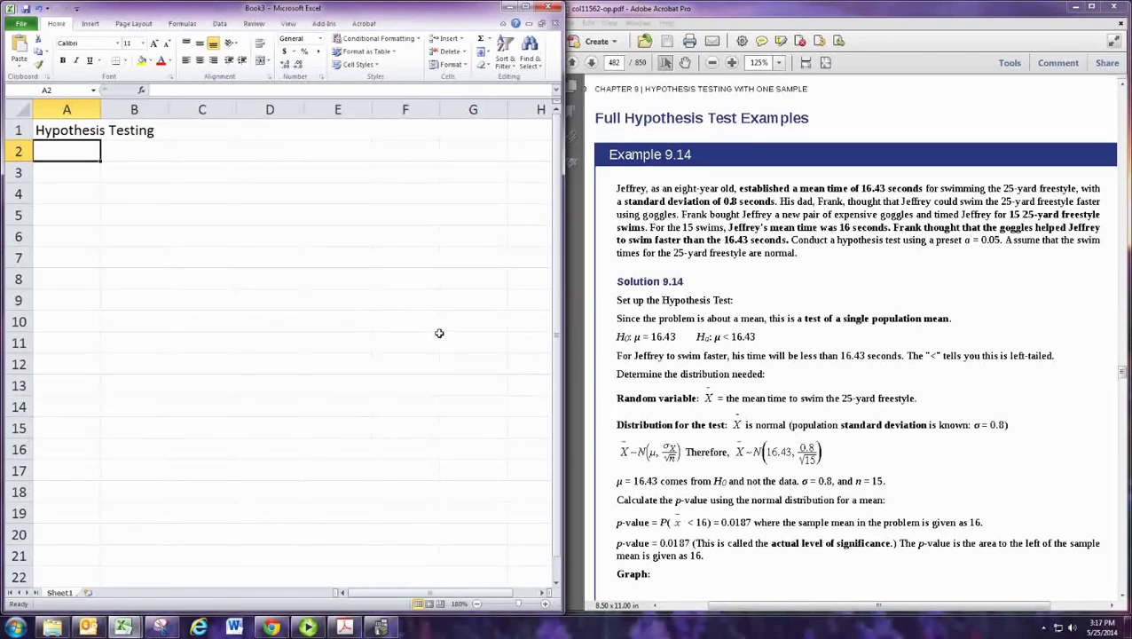
Step: Enter the subtitle "Testing the Mean (with population standard deviation is known)" in cell A2
text(Tests)
key(BackSpace)
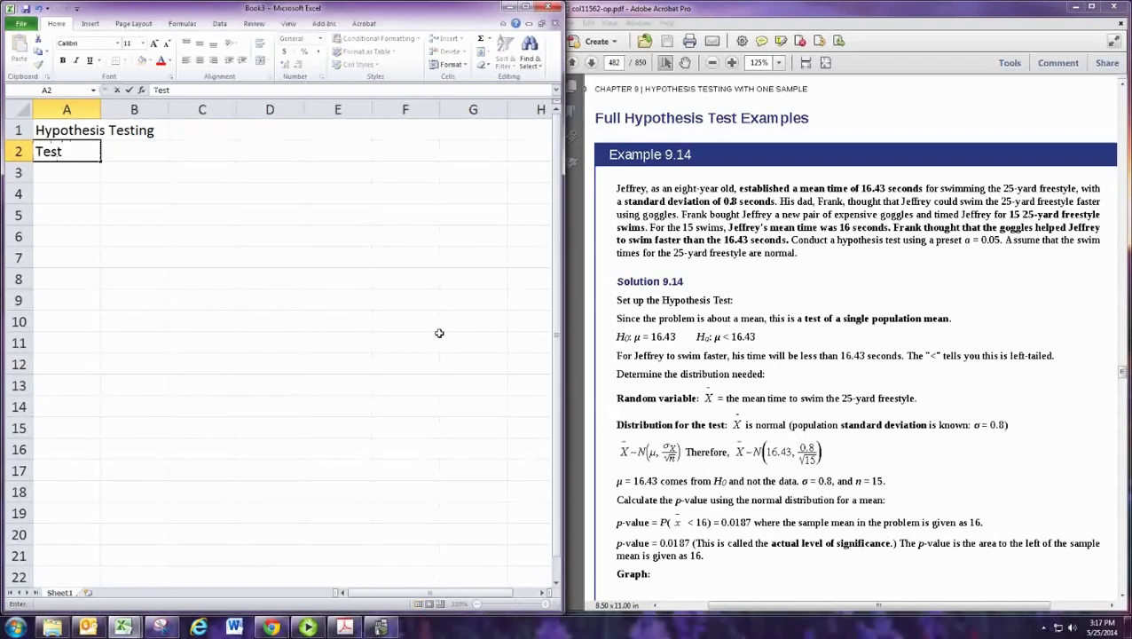
text(ing )
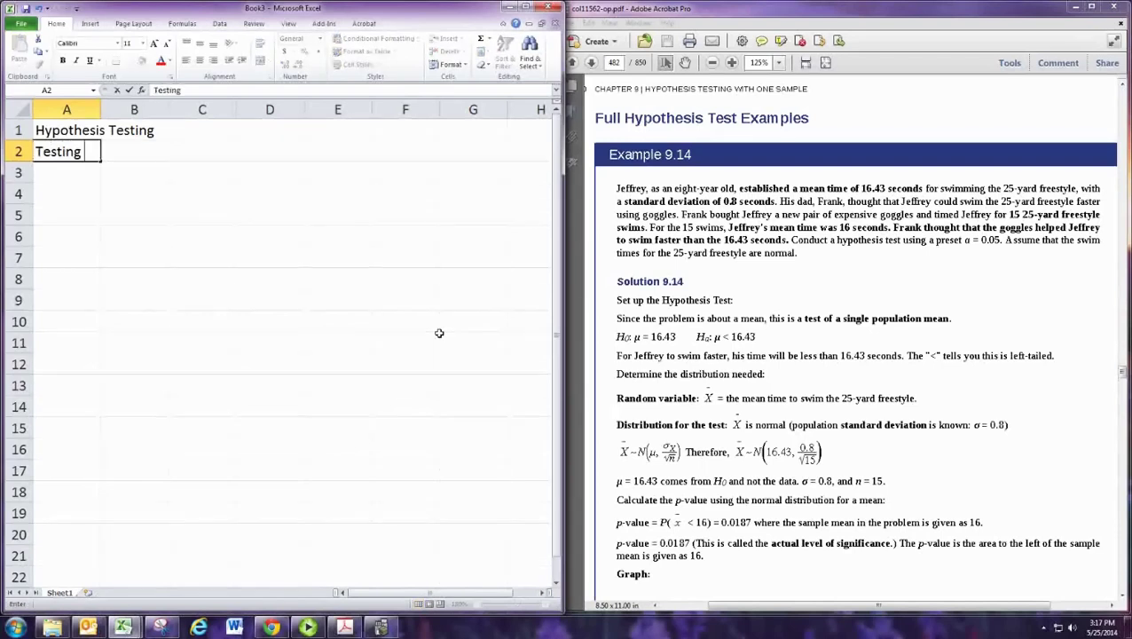
text(the Mean)
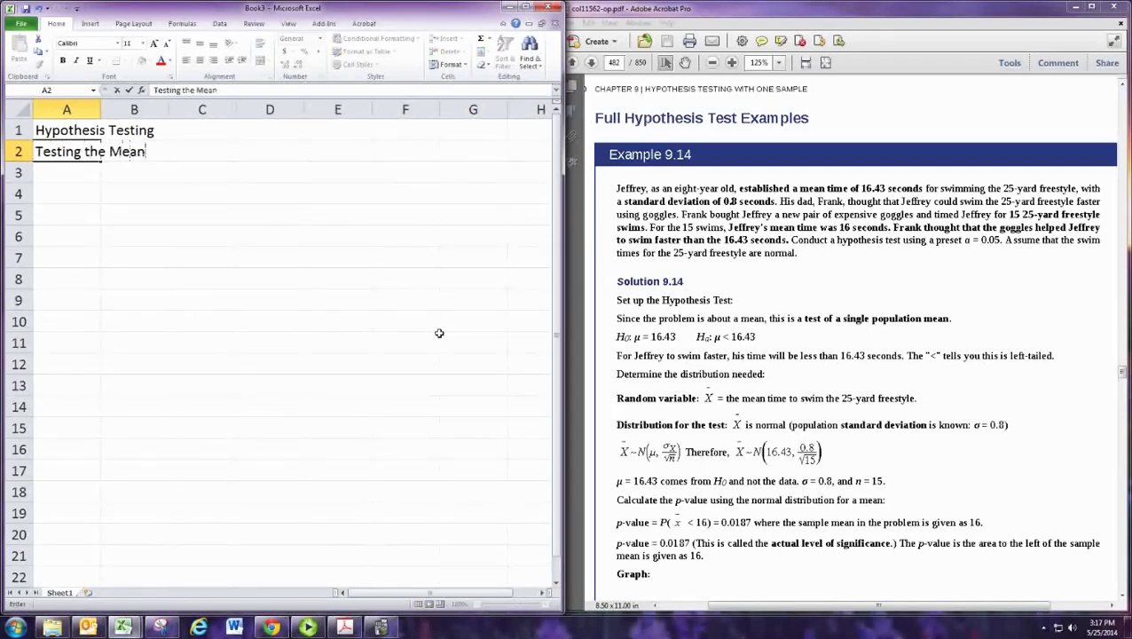
text( (with popul)
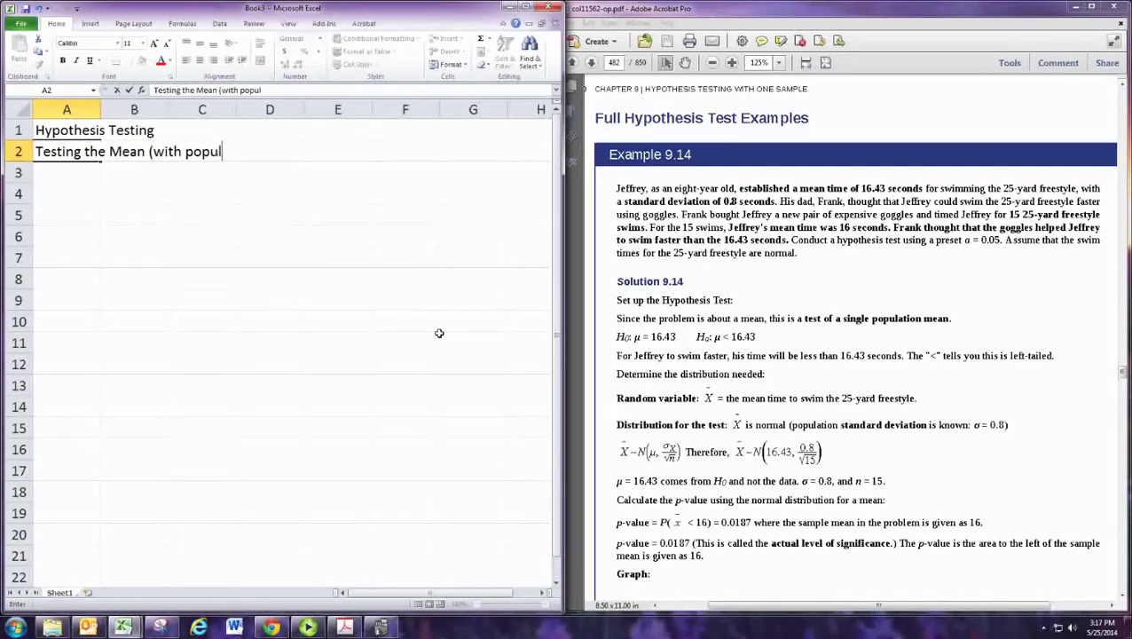
text(ation standa)
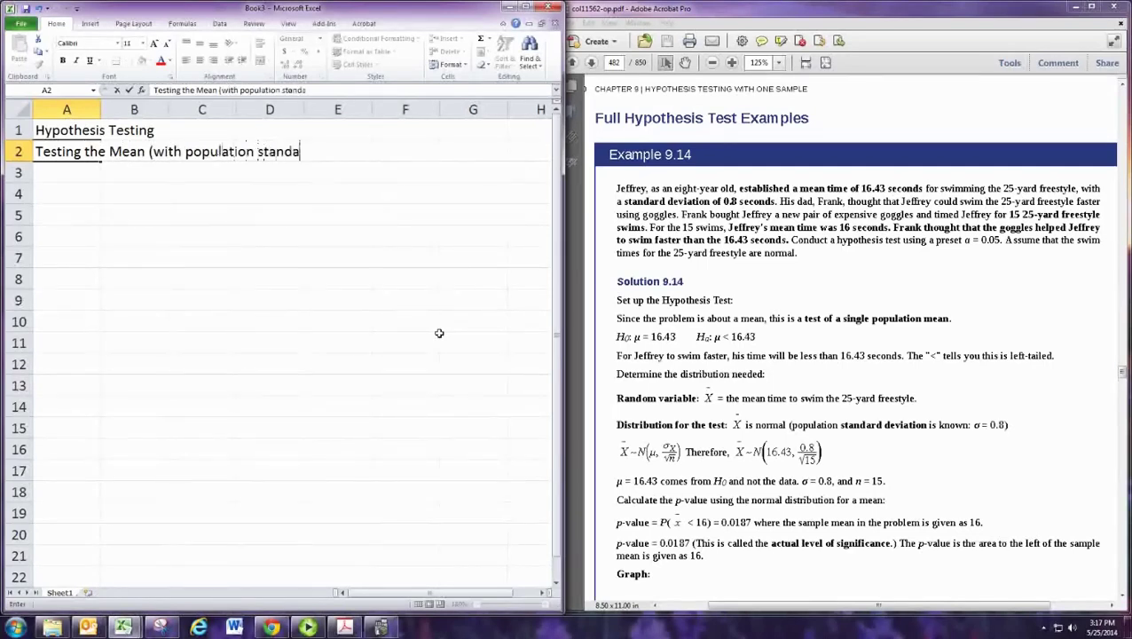
text(rd deviation i)
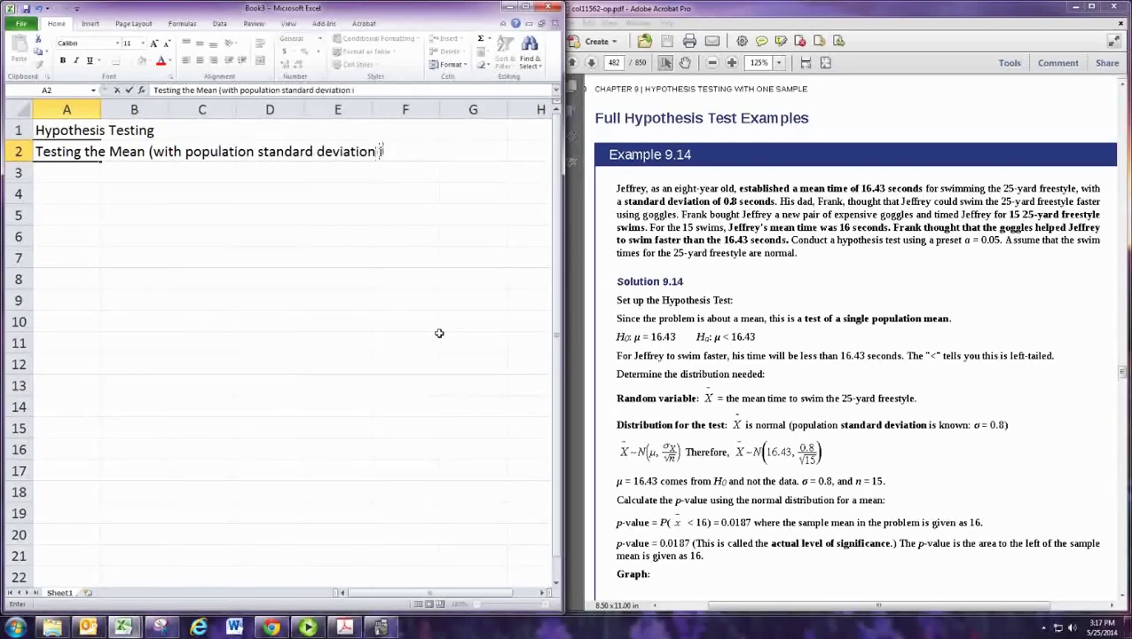
text(s known))
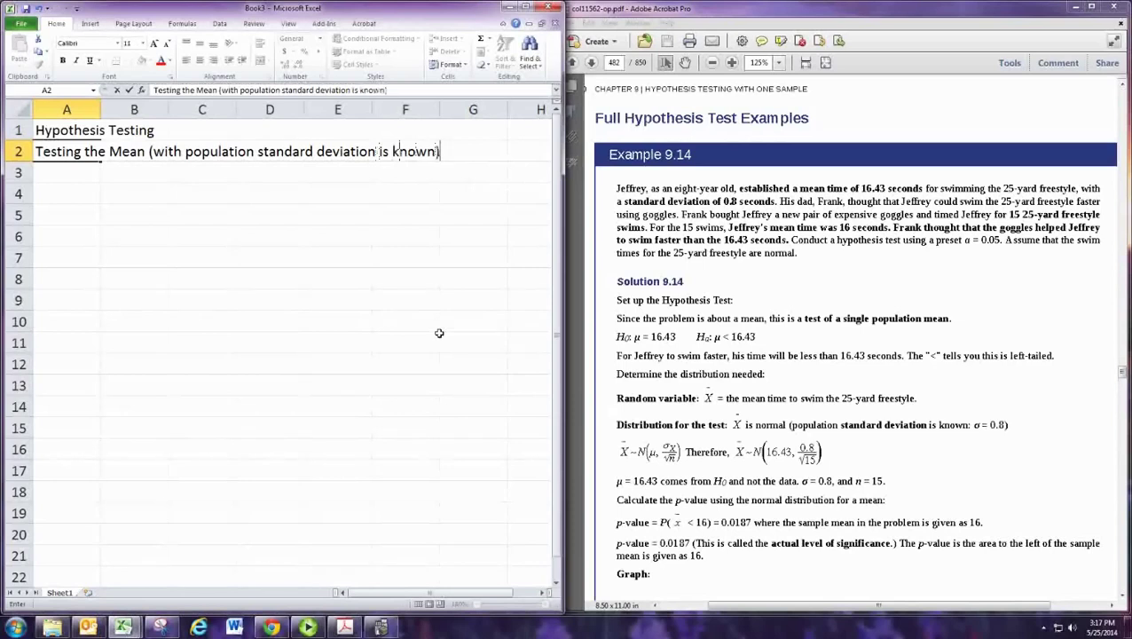
key(Return)
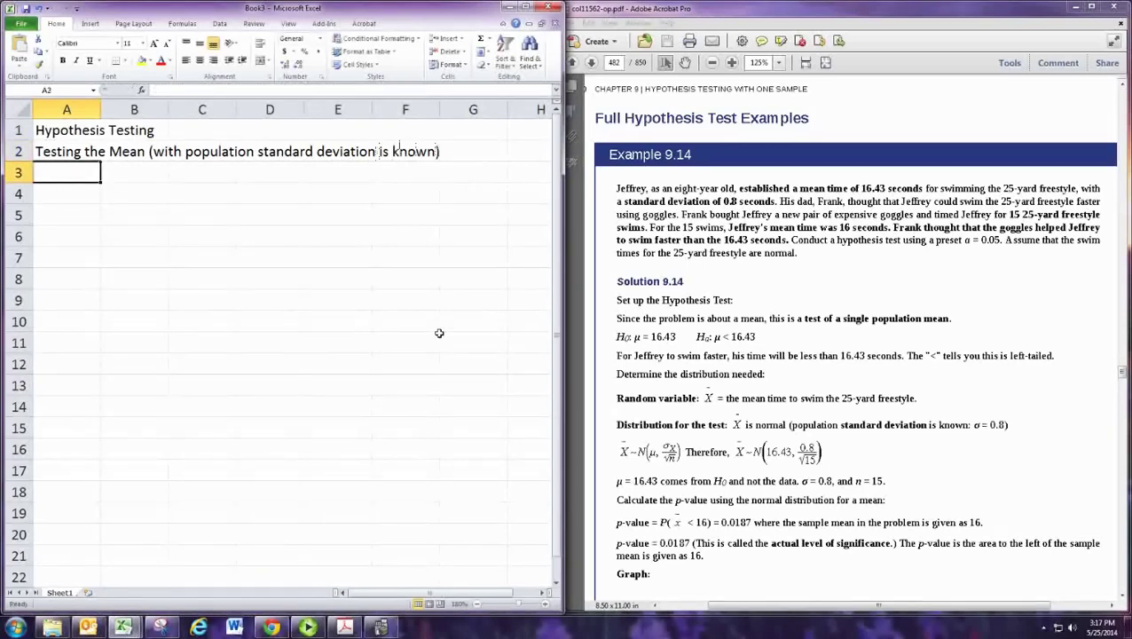
Step: Leave row 3 blank and enter the section heading "Hypotheses" in cell A4
key(Return)
text(Hypothe)
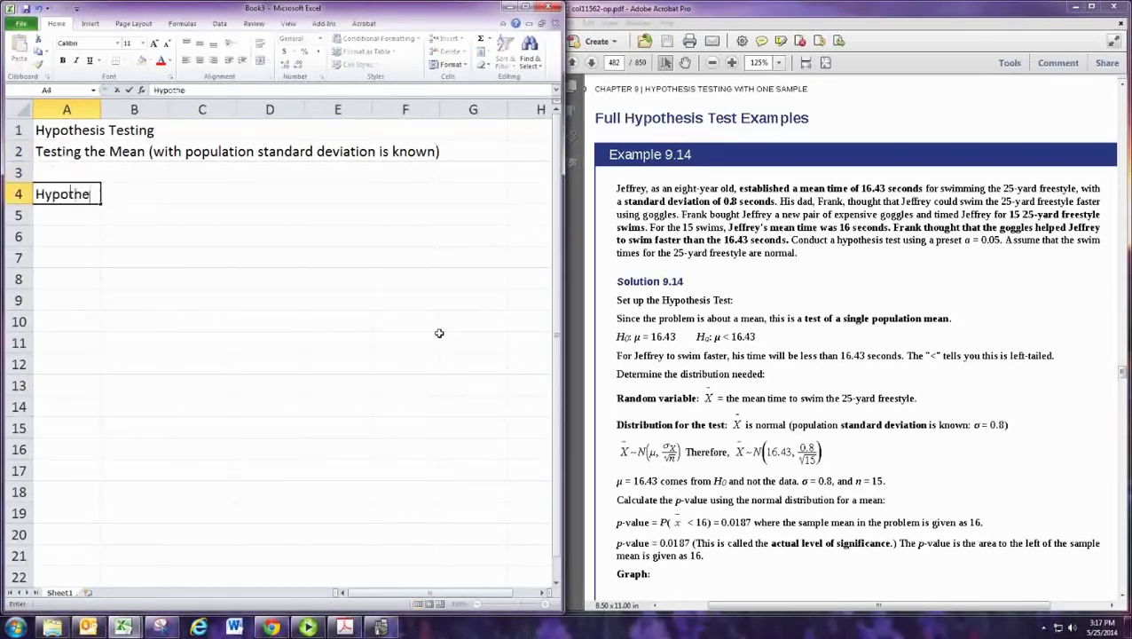
text(ses)
key(Return)
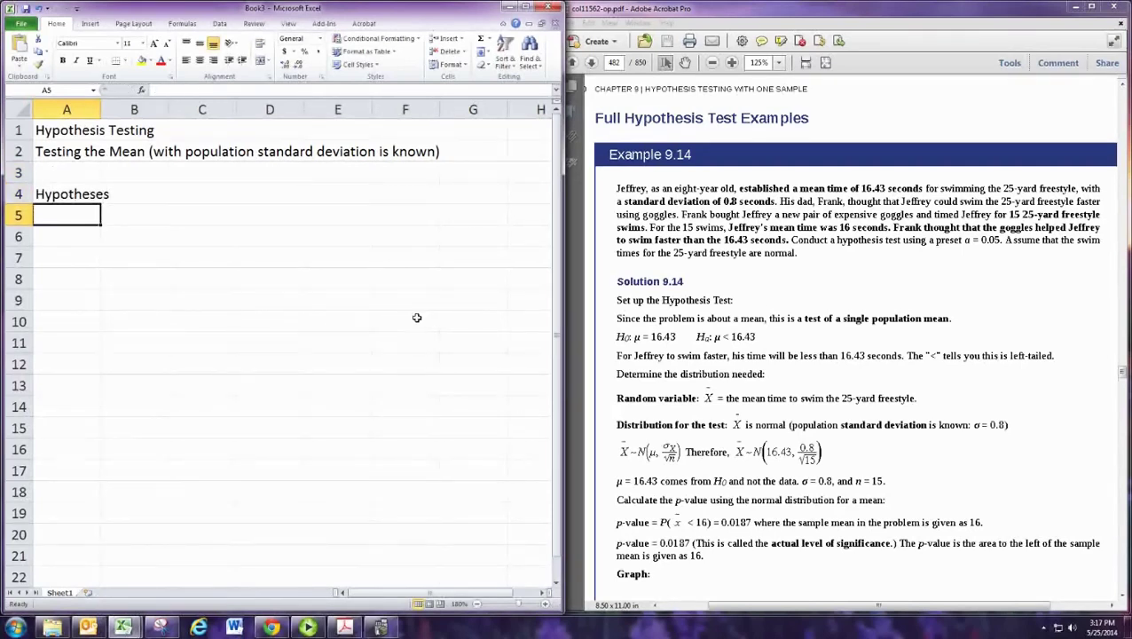
click(86, 24)
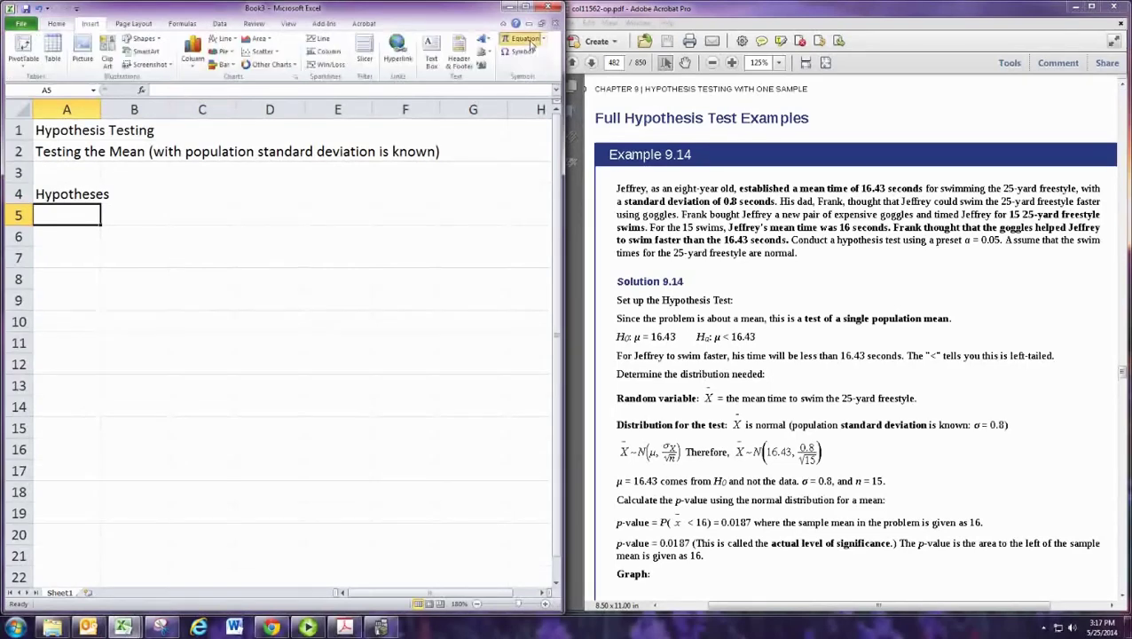
click(531, 46)
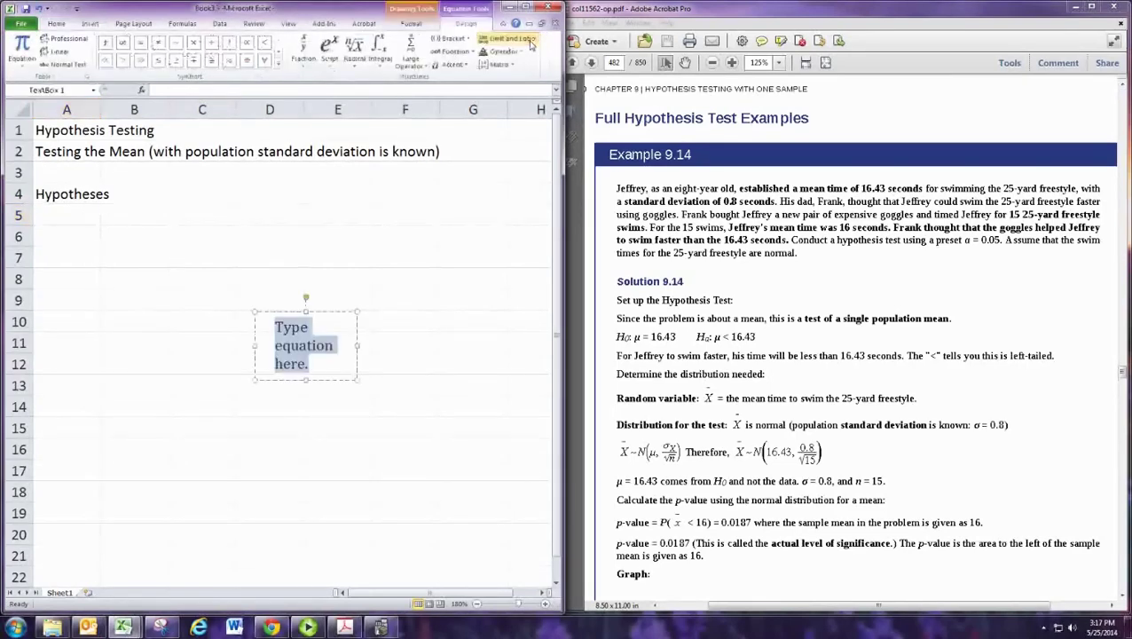
click(347, 316)
key(Delete)
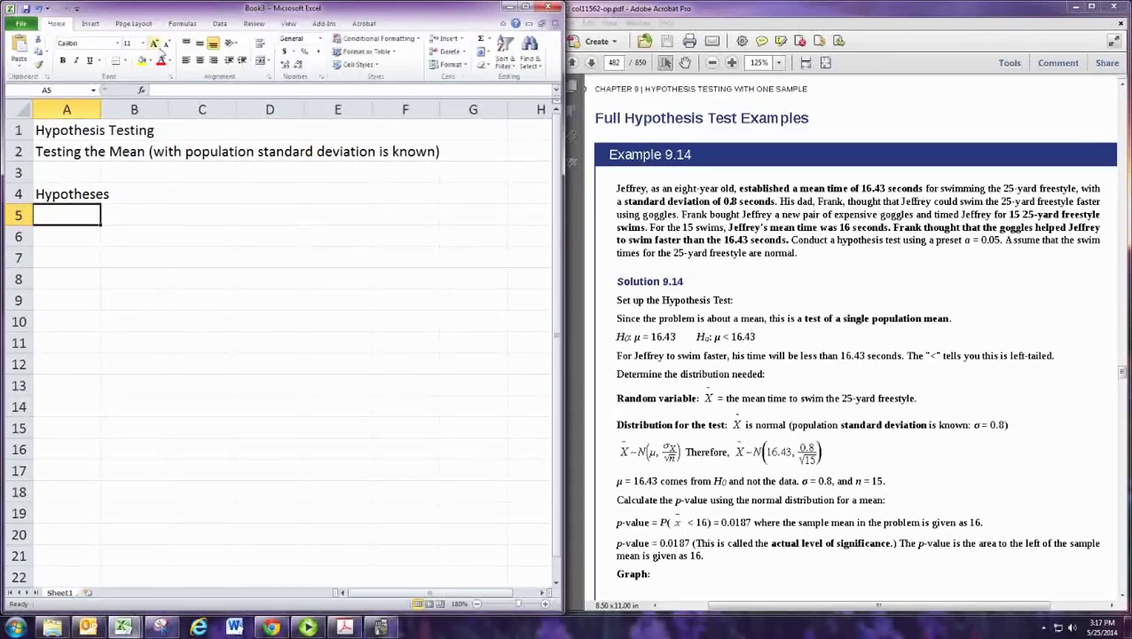
click(529, 8)
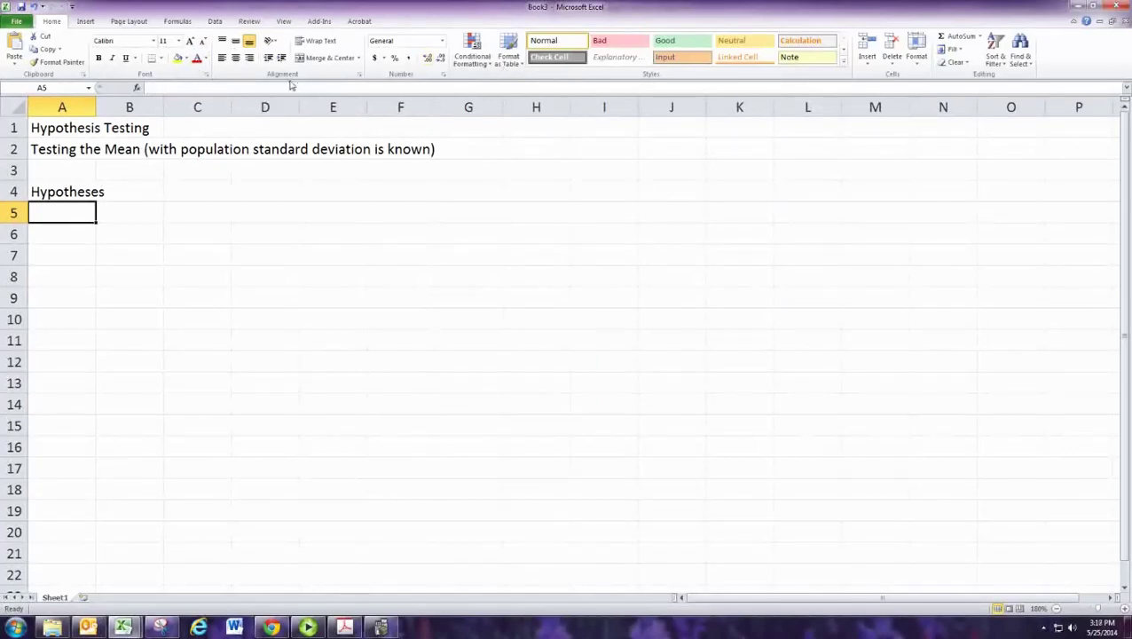
double_click(949, 18)
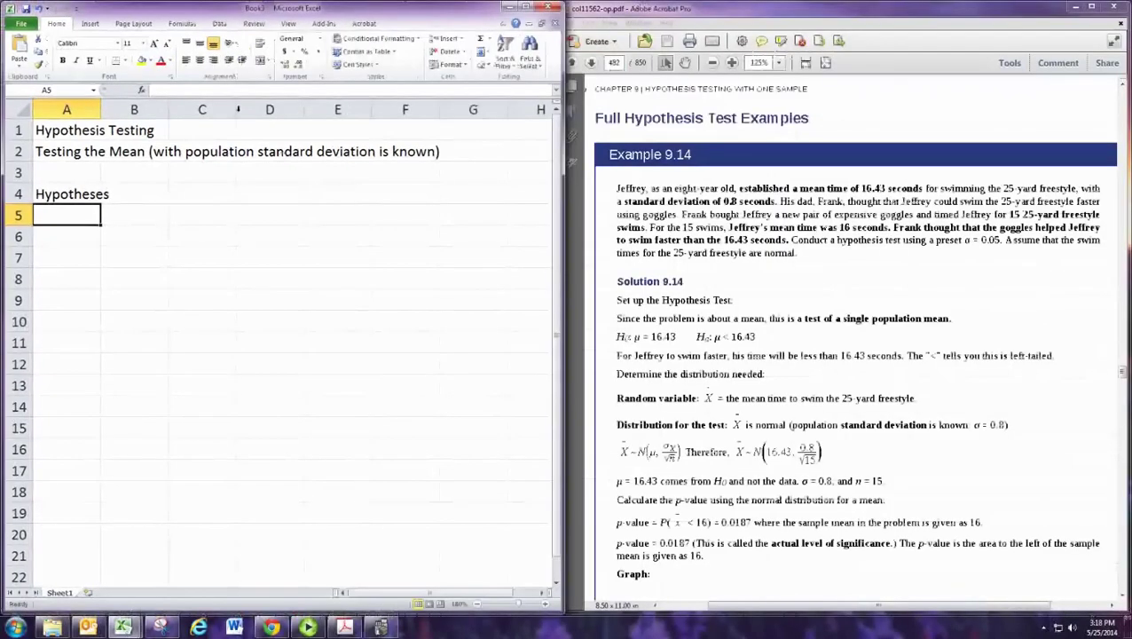
Step: Enter the null and alternative hypothesis labels "H0:" in A5 and "H1:" in A6
text(H)
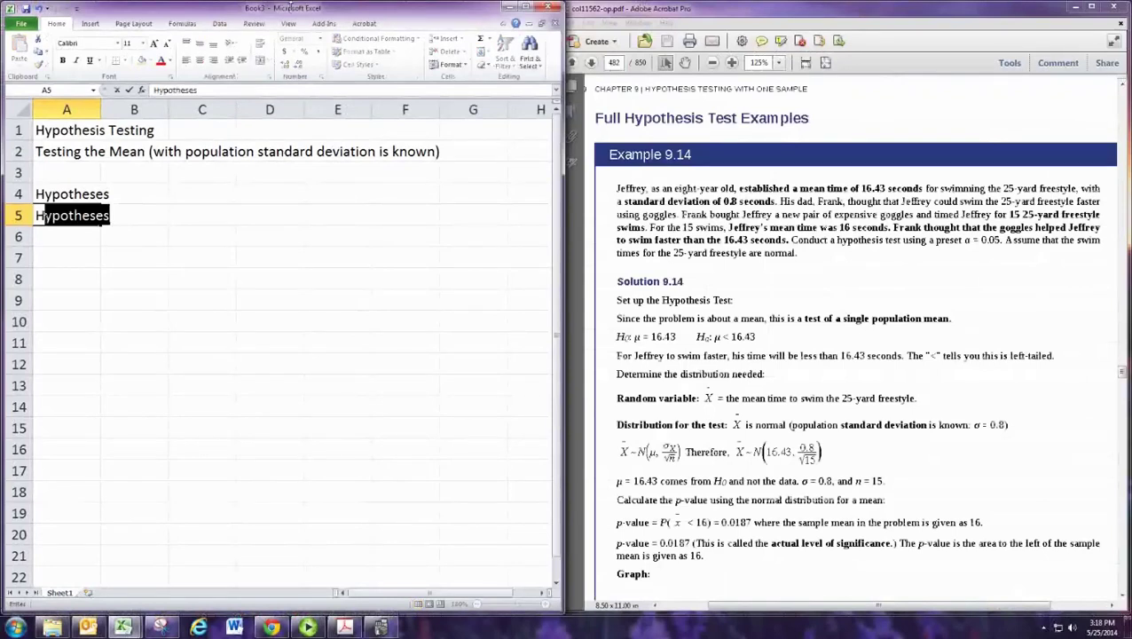
text(0)
key(BackSpace)
text(0)
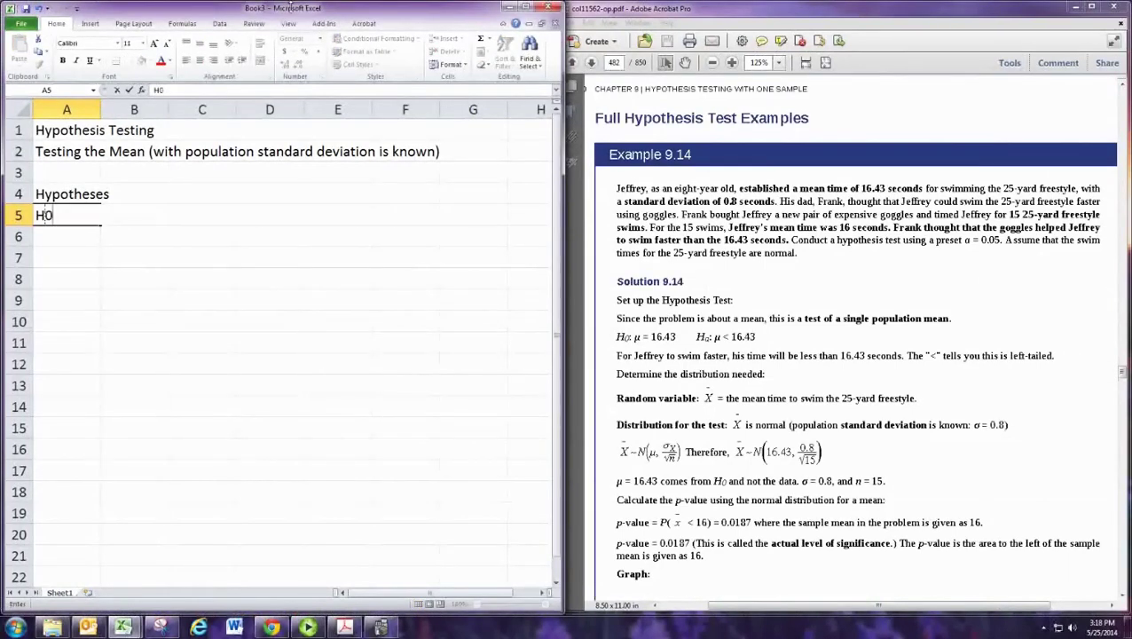
text(:)
key(Return)
text(H1)
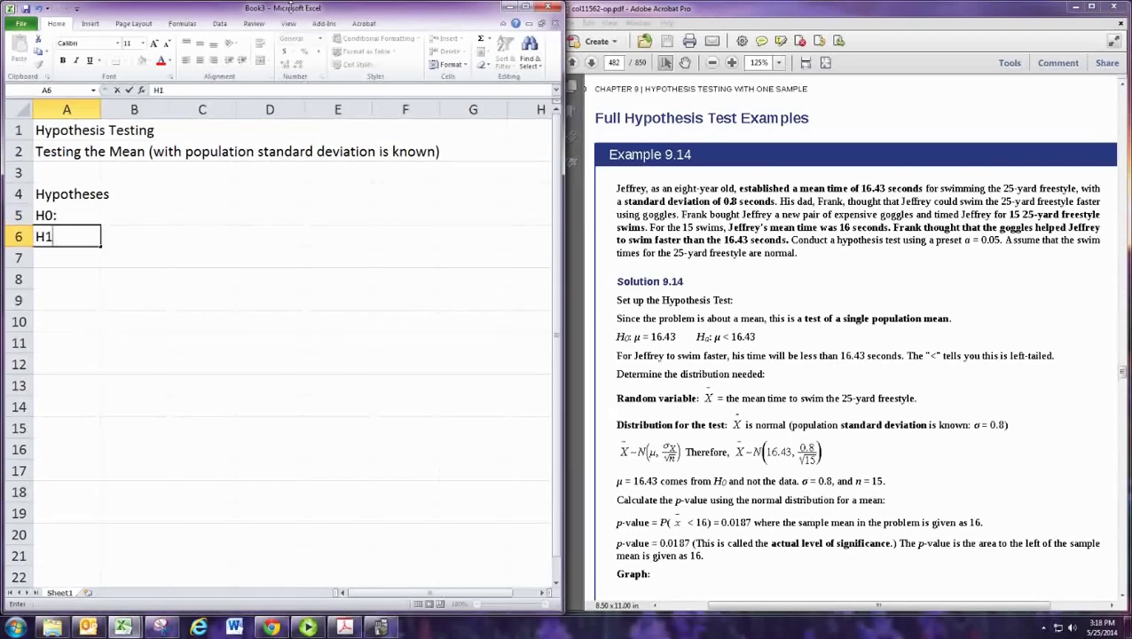
text(:)
key(Return)
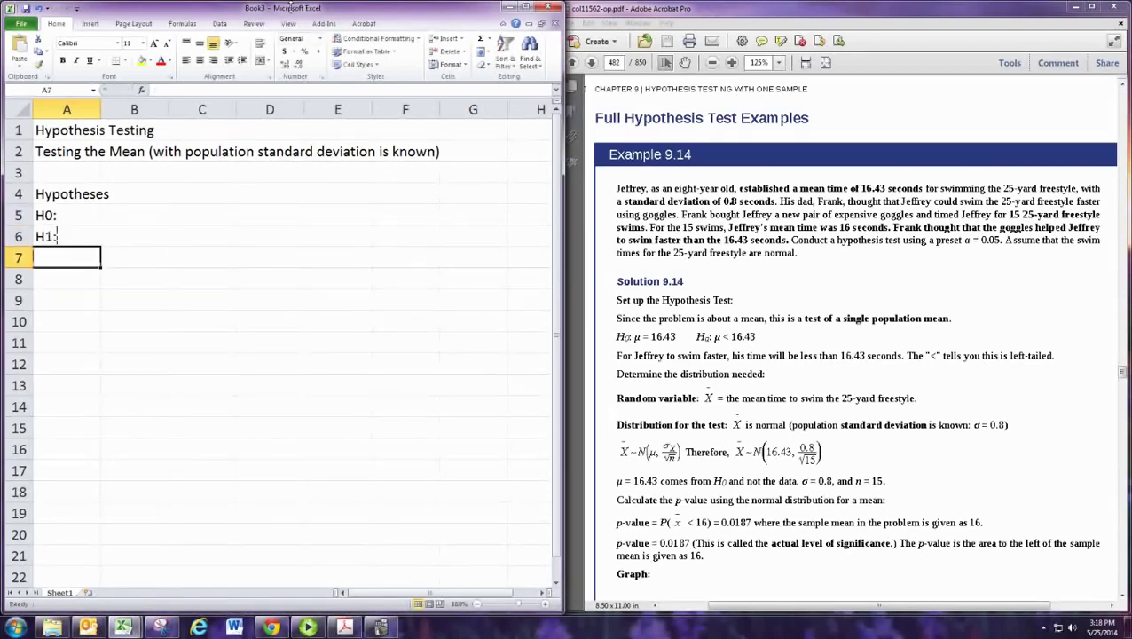
Step: Insert the Greek small letter μ symbol in cell B5 beside the H0 label
key(Up)
key(Up)
key(Right)
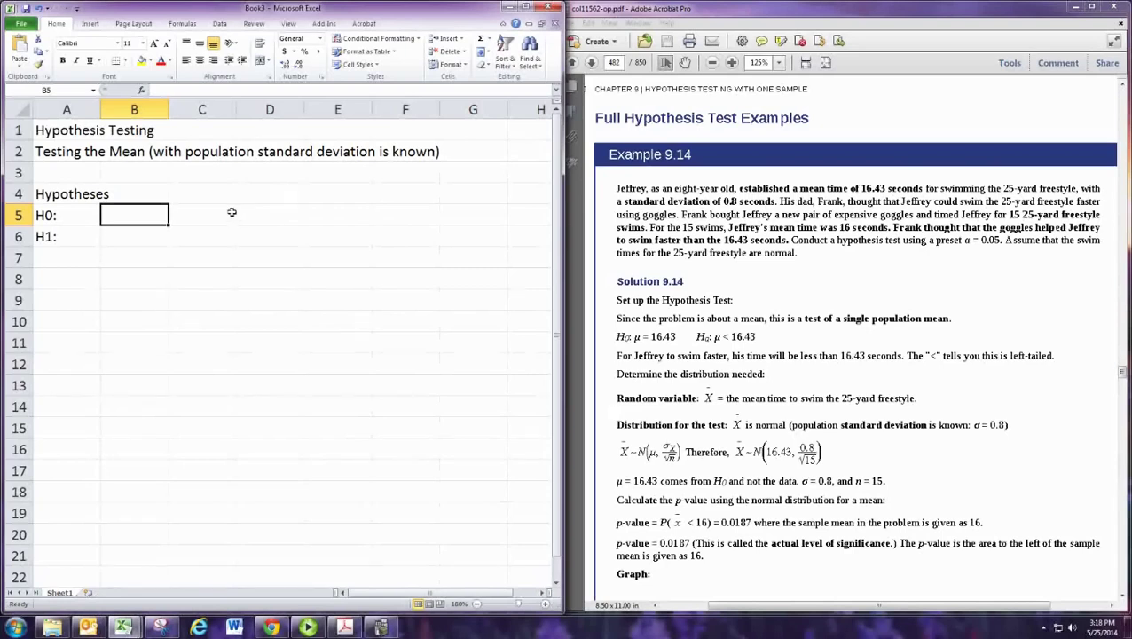
click(90, 23)
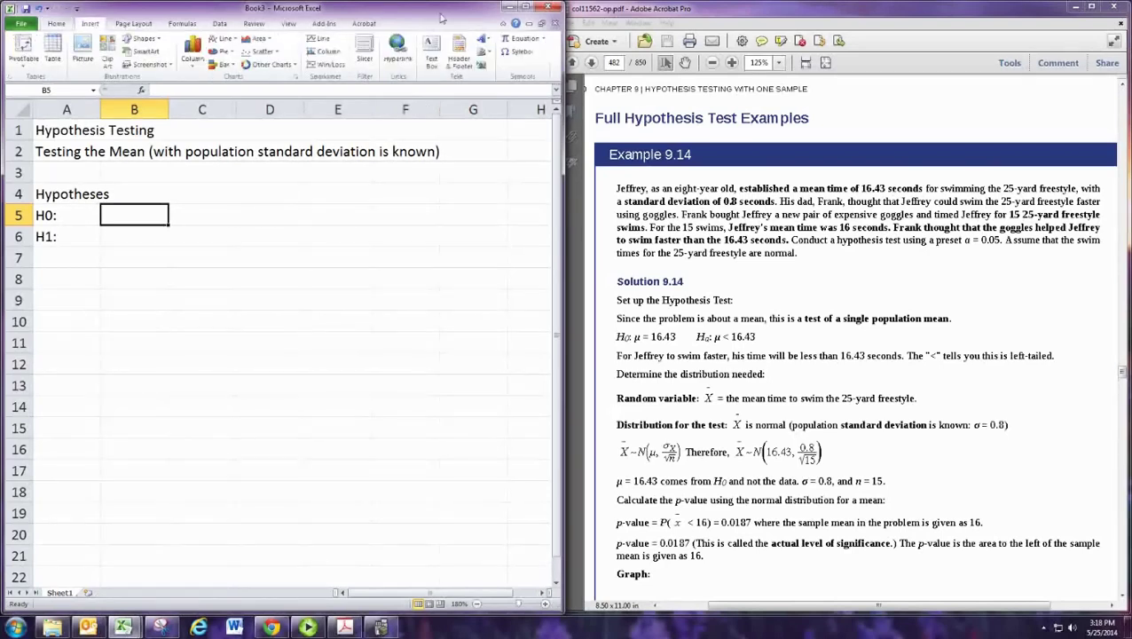
click(523, 54)
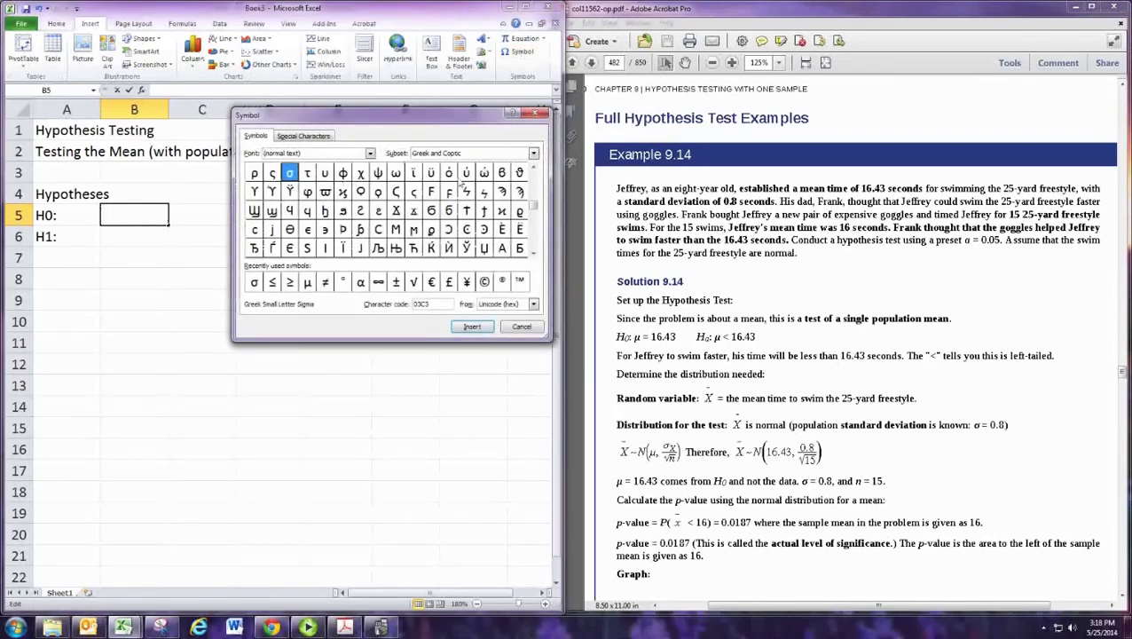
scroll(461, 181, up, 1)
double_click(448, 173)
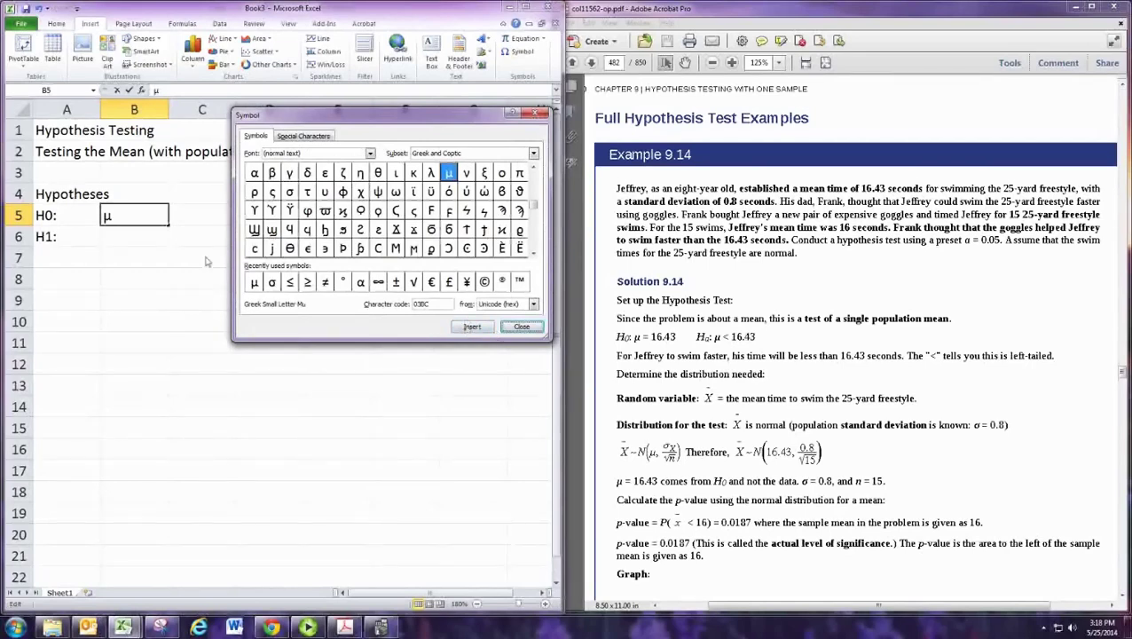
click(521, 326)
Step: Enter "μ<" in cell B6 beside the H1 label
click(150, 245)
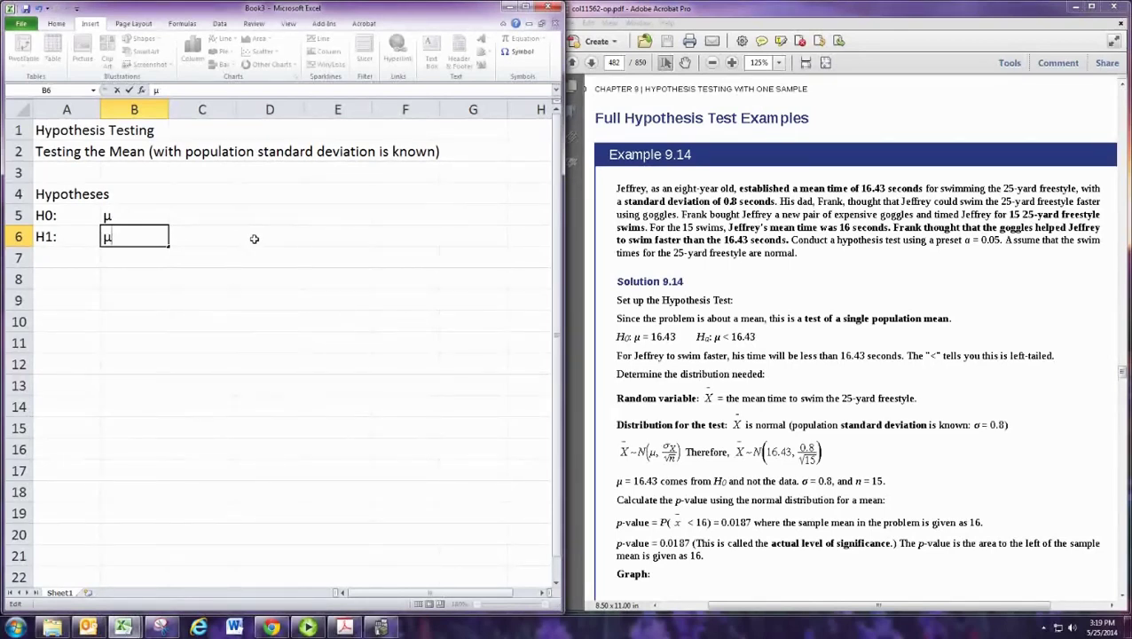
text(<)
key(BackSpace)
text(<)
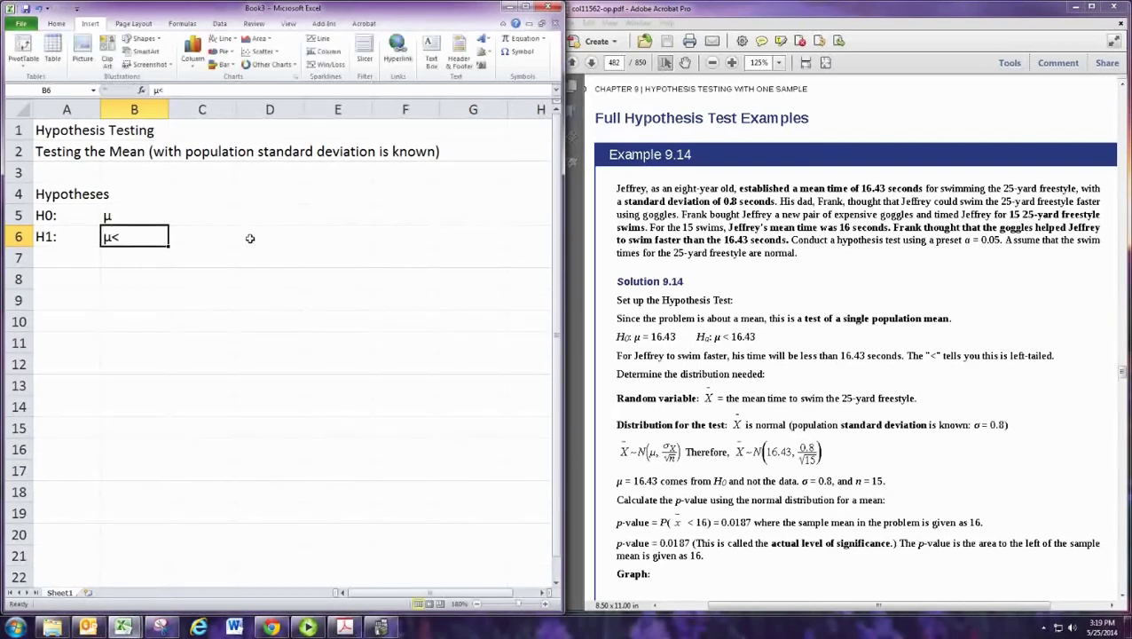
Step: Enter the hypothesized mean 16.43 in cell C6 and copy it to C5
click(212, 236)
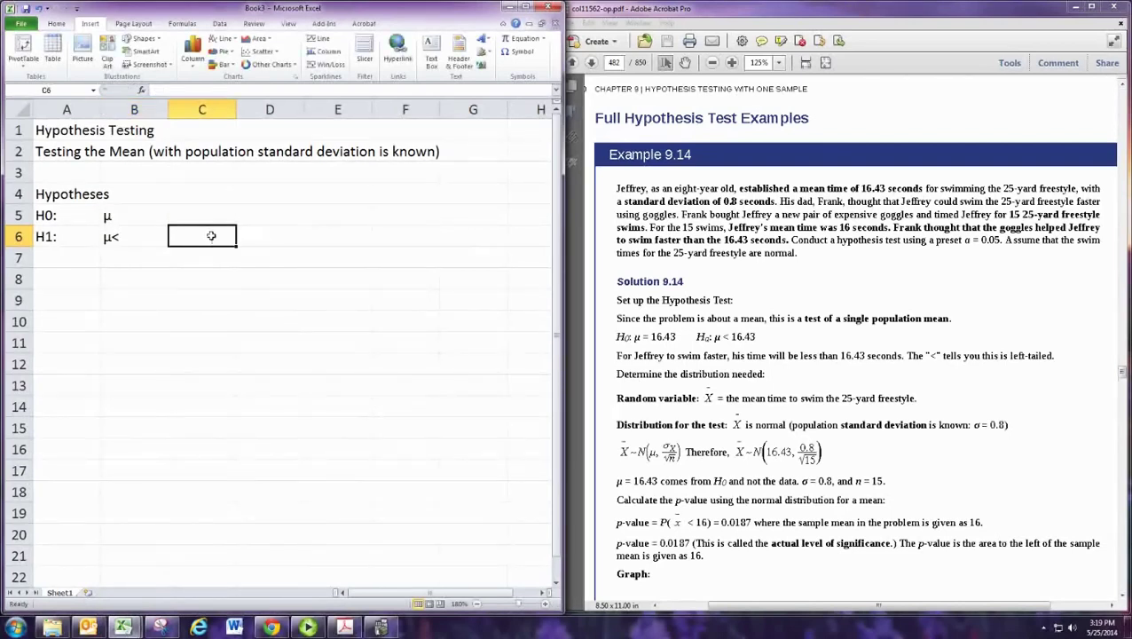
text(1)
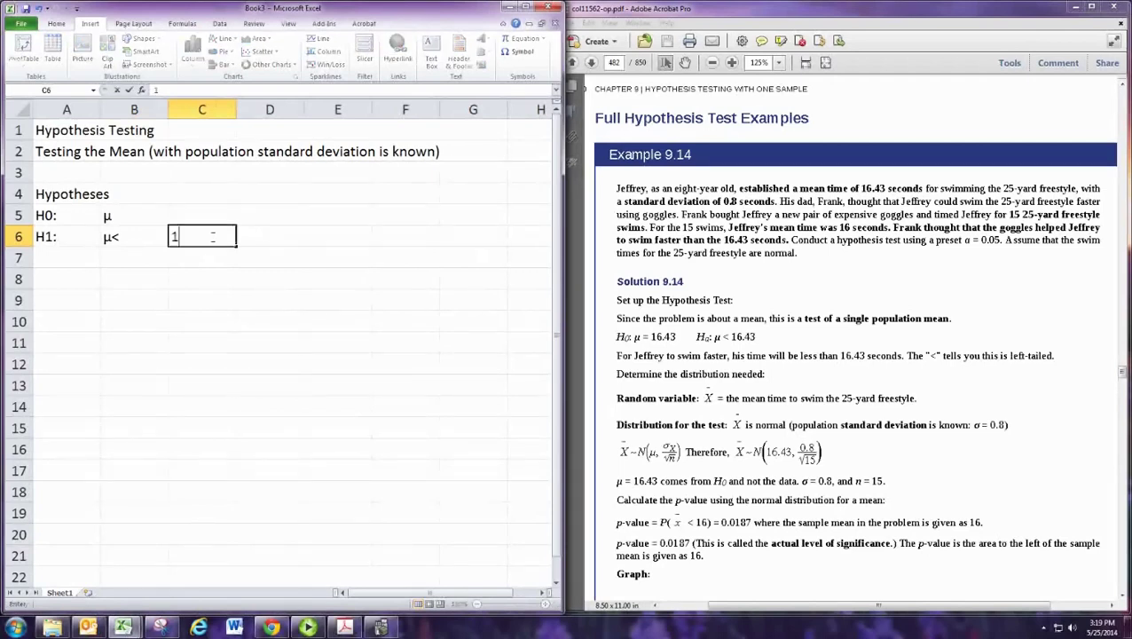
text(6.43)
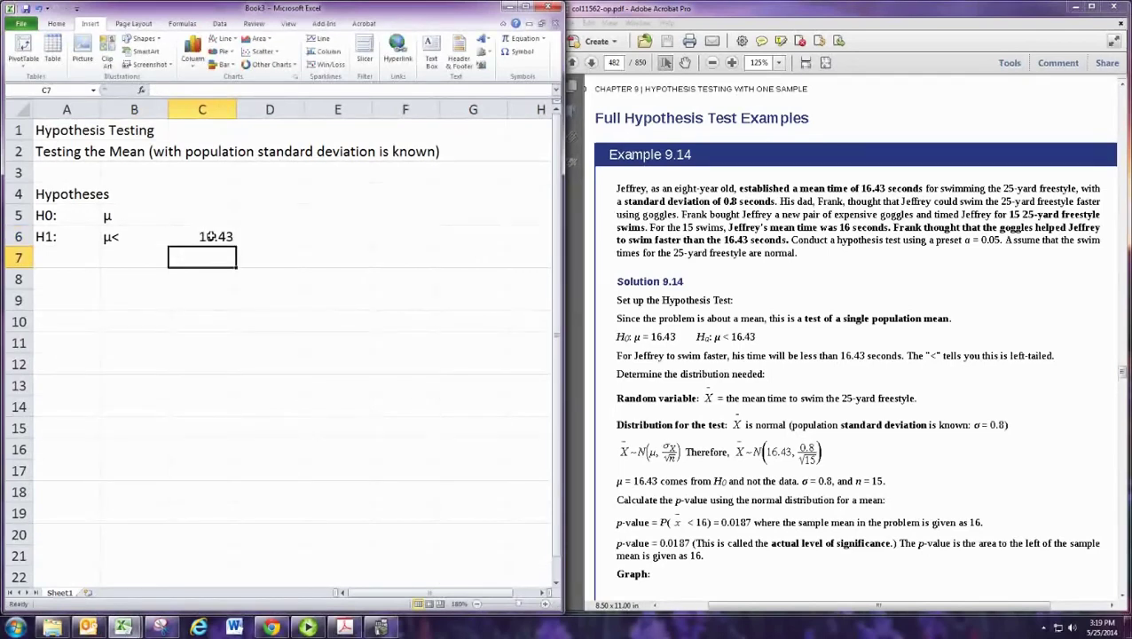
key(Return)
click(218, 238)
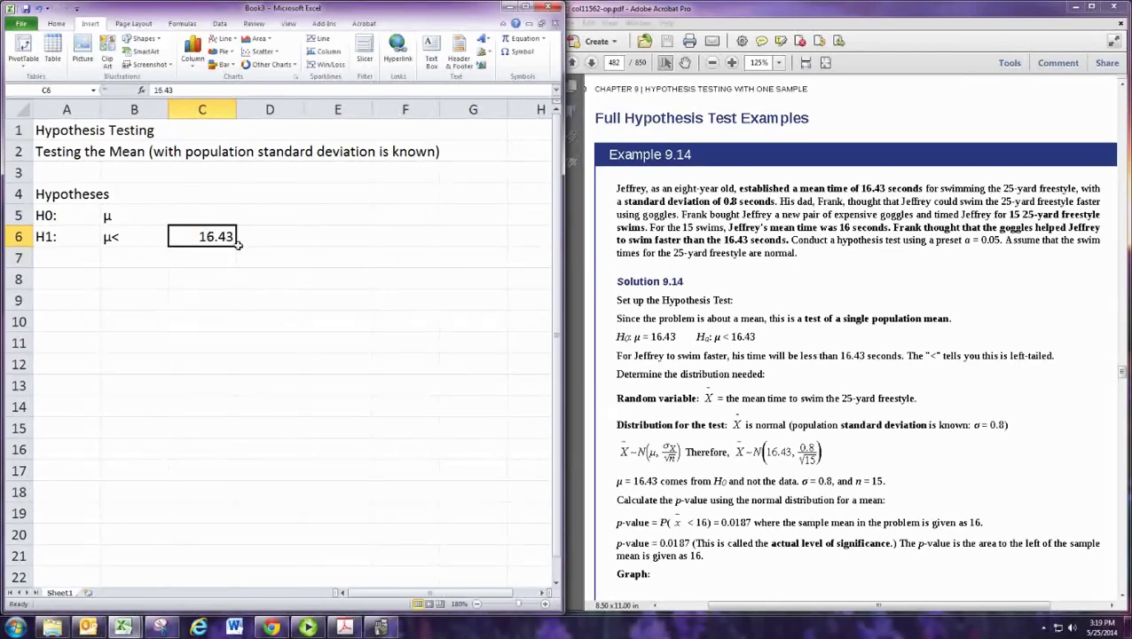
key(ctrl+c)
click(221, 218)
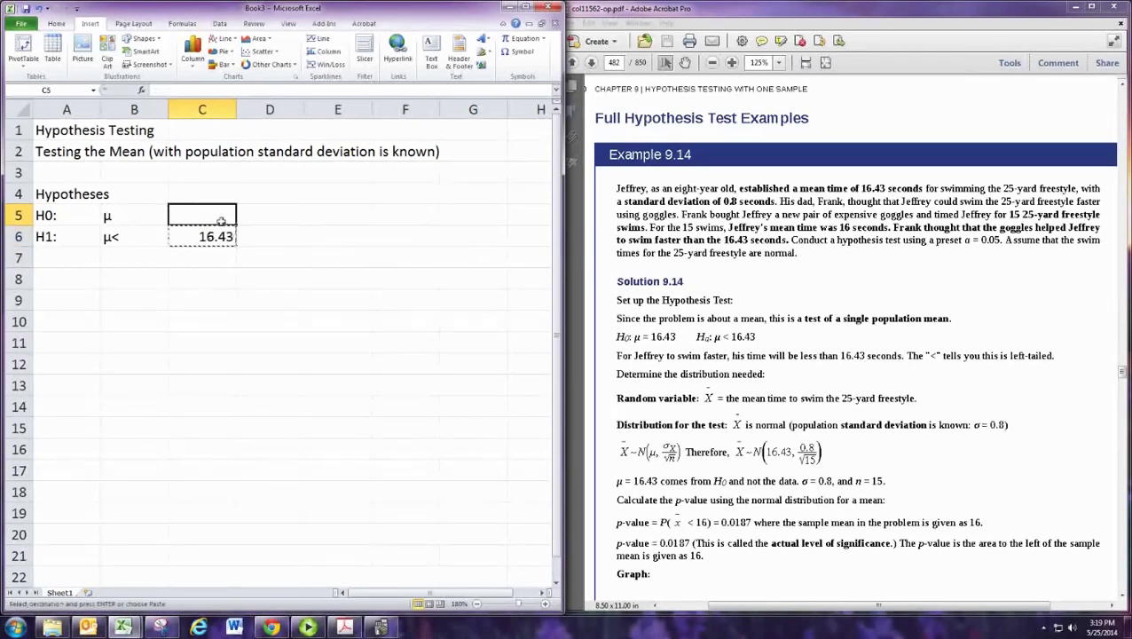
key(ctrl+v)
Step: Right-align the "μ<" text in cell B6
key(Left)
key(Down)
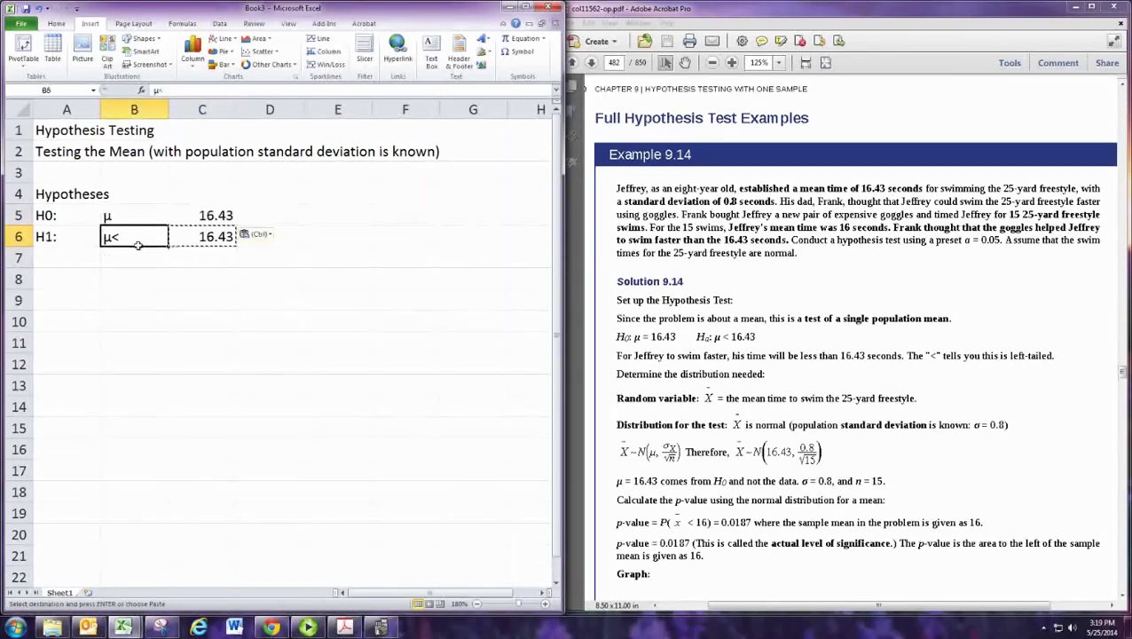
click(56, 23)
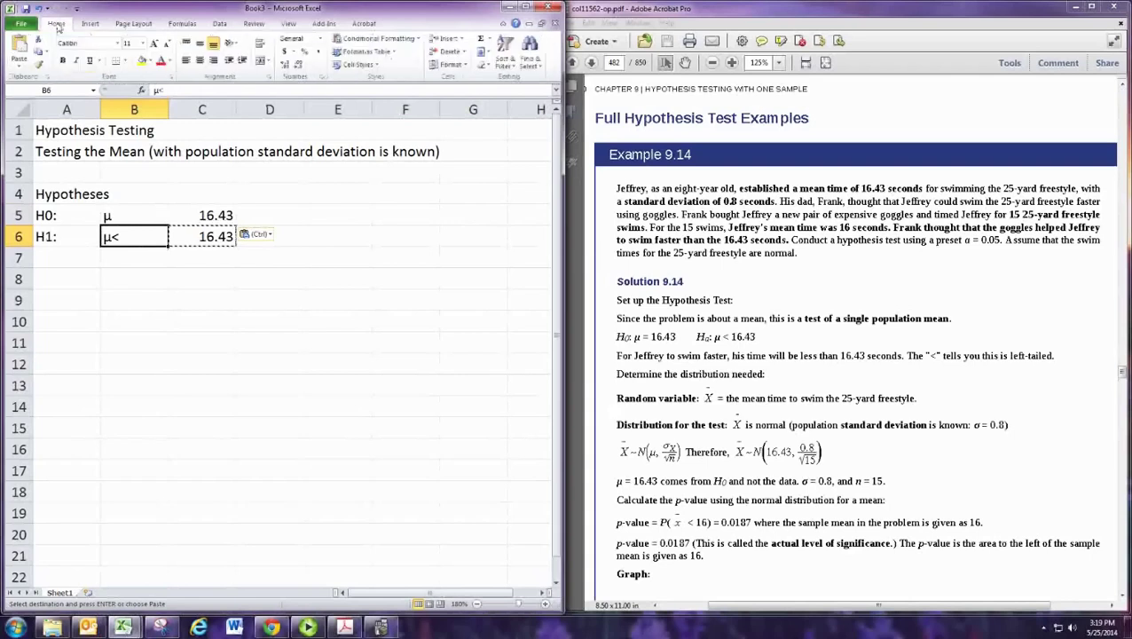
click(214, 60)
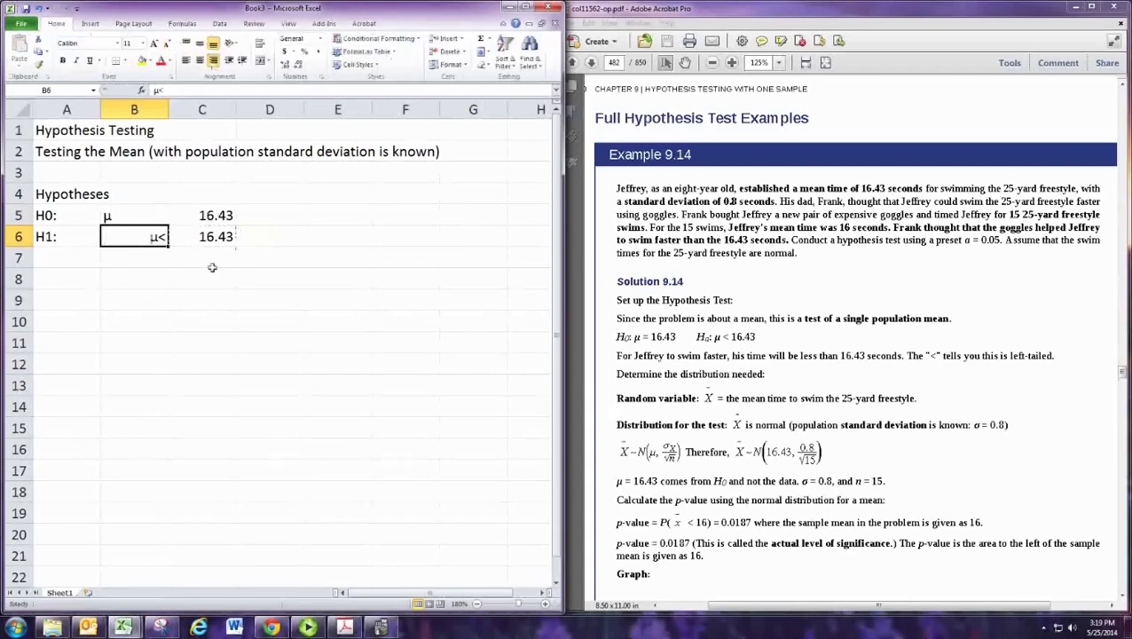
Step: Append an equals sign to the μ in cell B5 so it reads "μ="
click(126, 218)
double_click(145, 220)
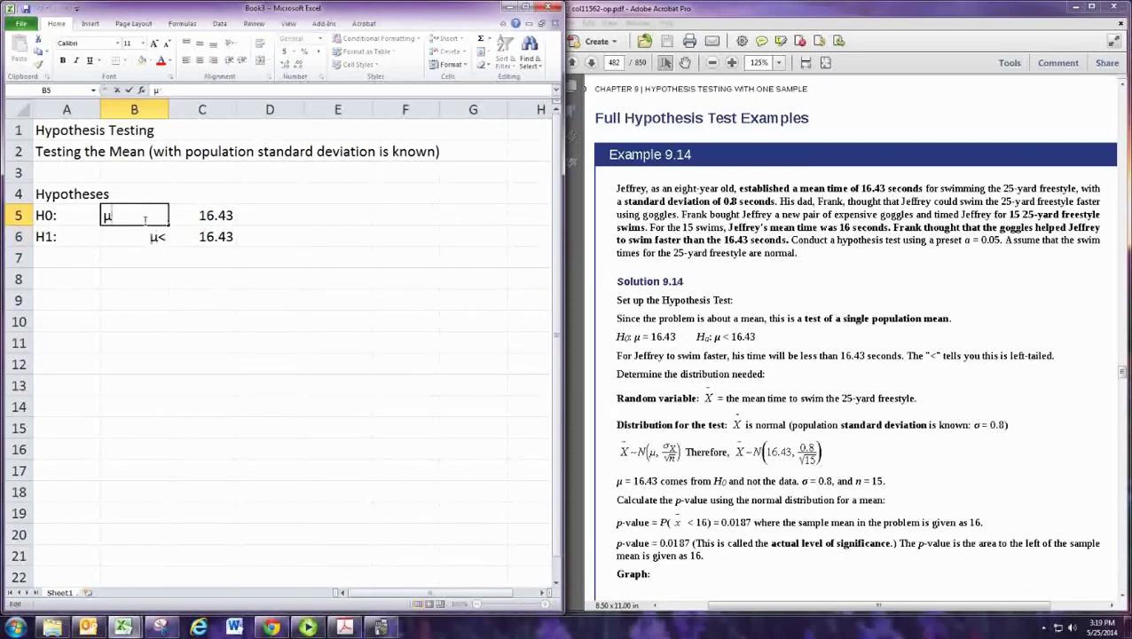
text(=)
key(ctrl+Return)
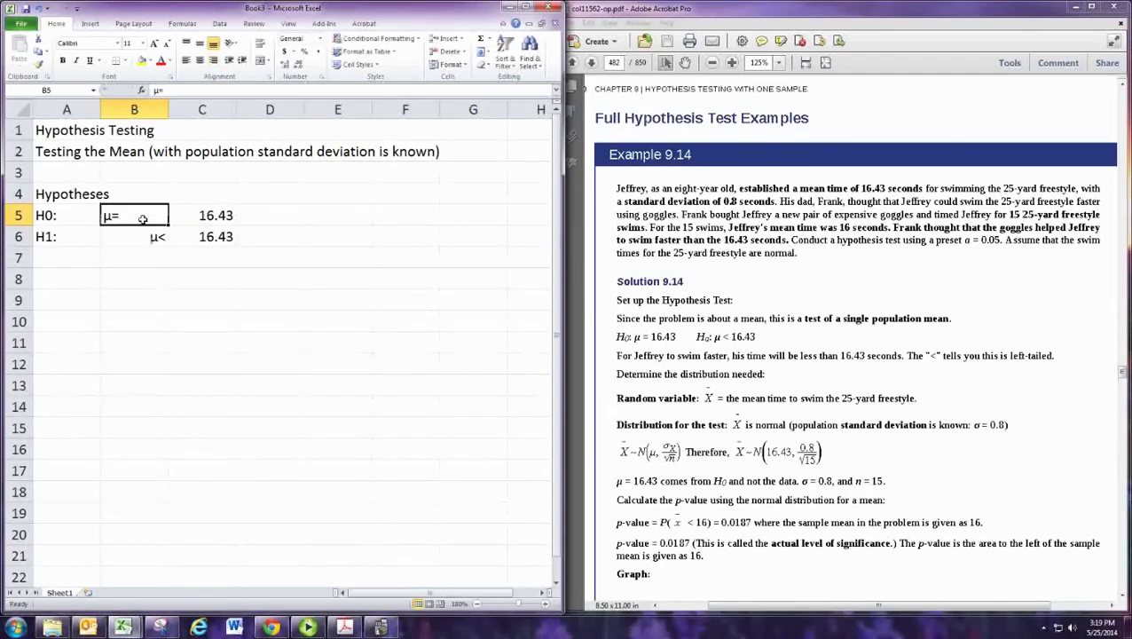
Step: Enter the label "Type of Test:" in cell A8
click(200, 280)
click(56, 279)
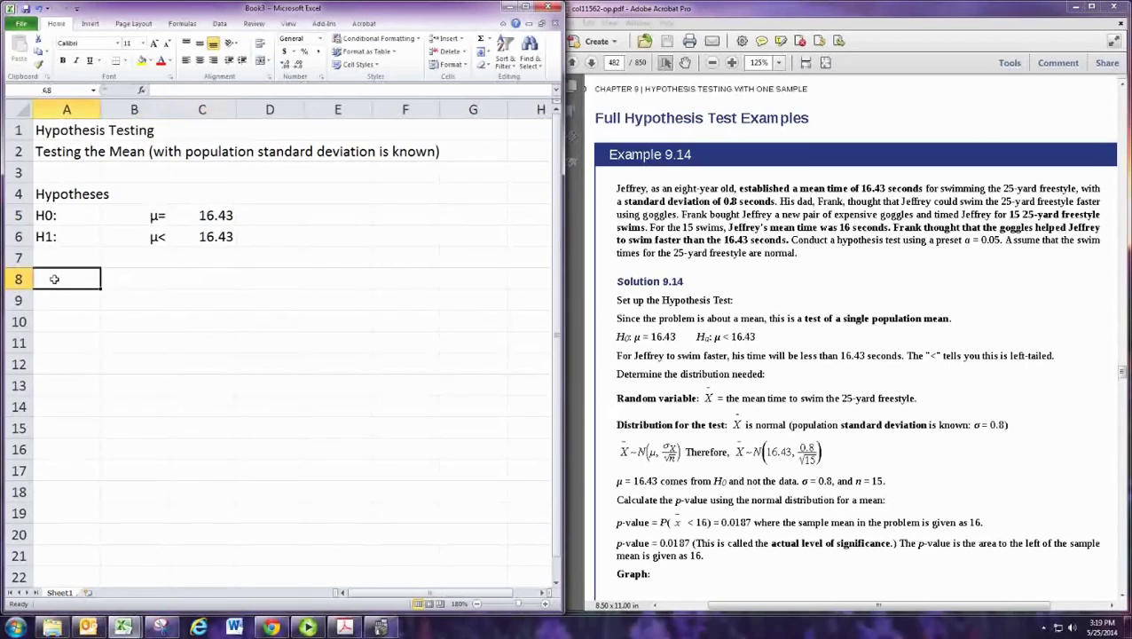
text(Type of)
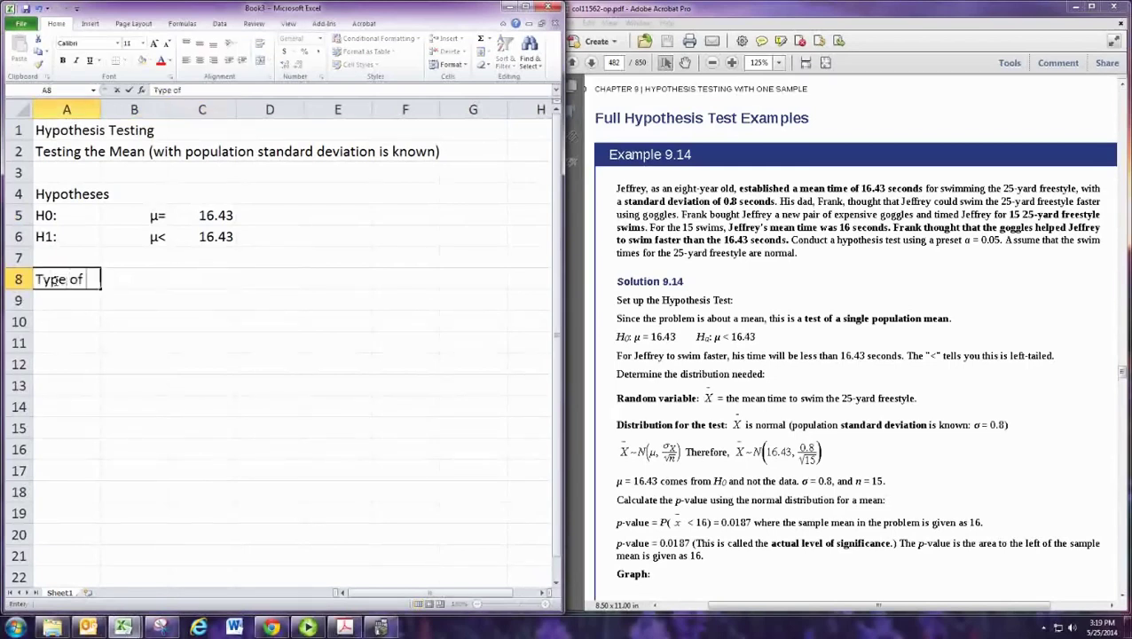
text( Test:)
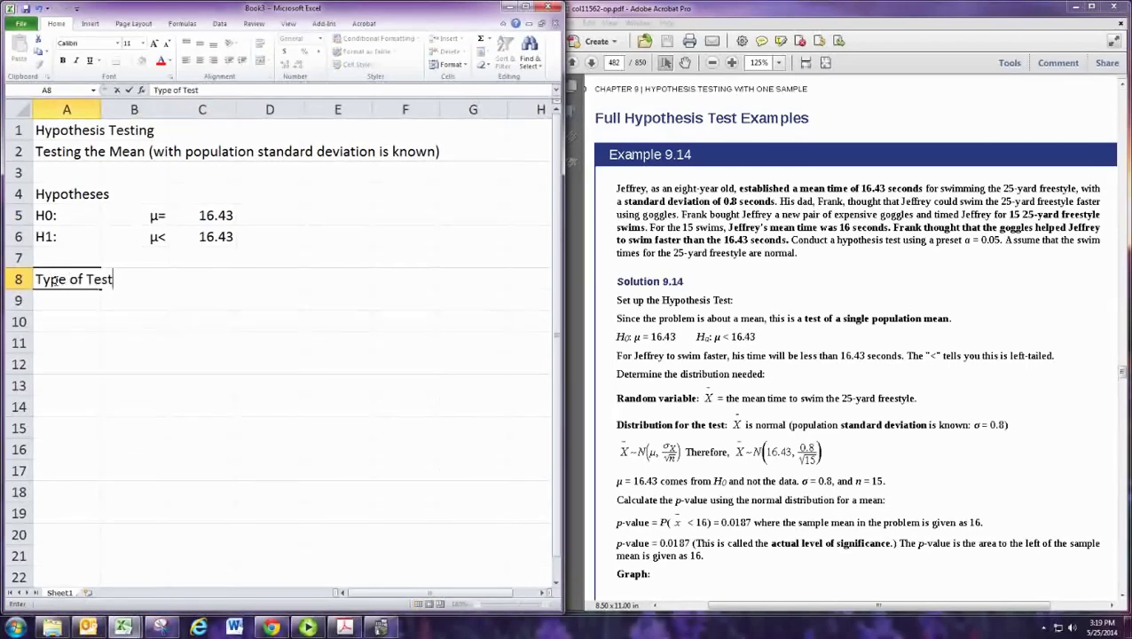
Step: Enter "Left-Tailed Test" in cell C8 as the type of test
key(Tab)
key(Tab)
key(Tab)
key(shift+Tab)
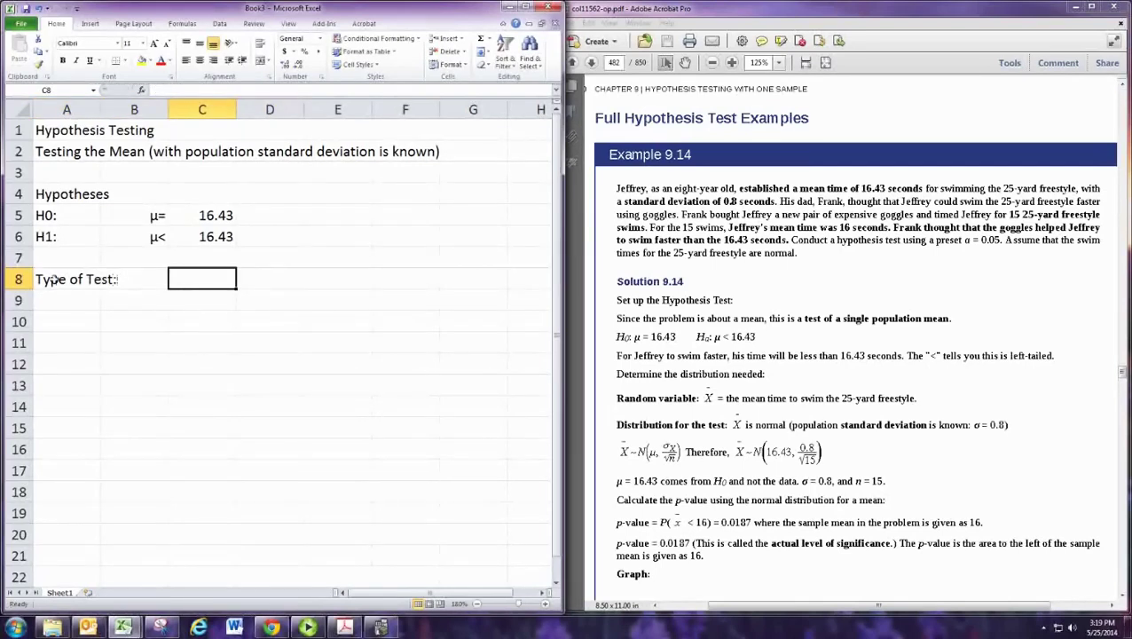
text(Left)
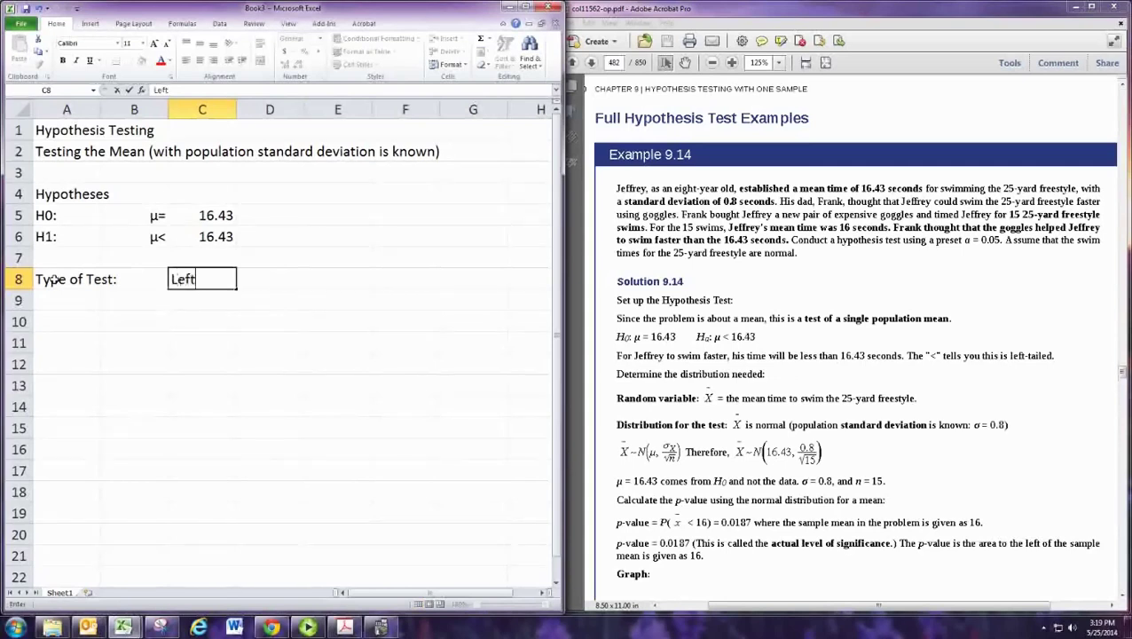
text(-Tailed Tes)
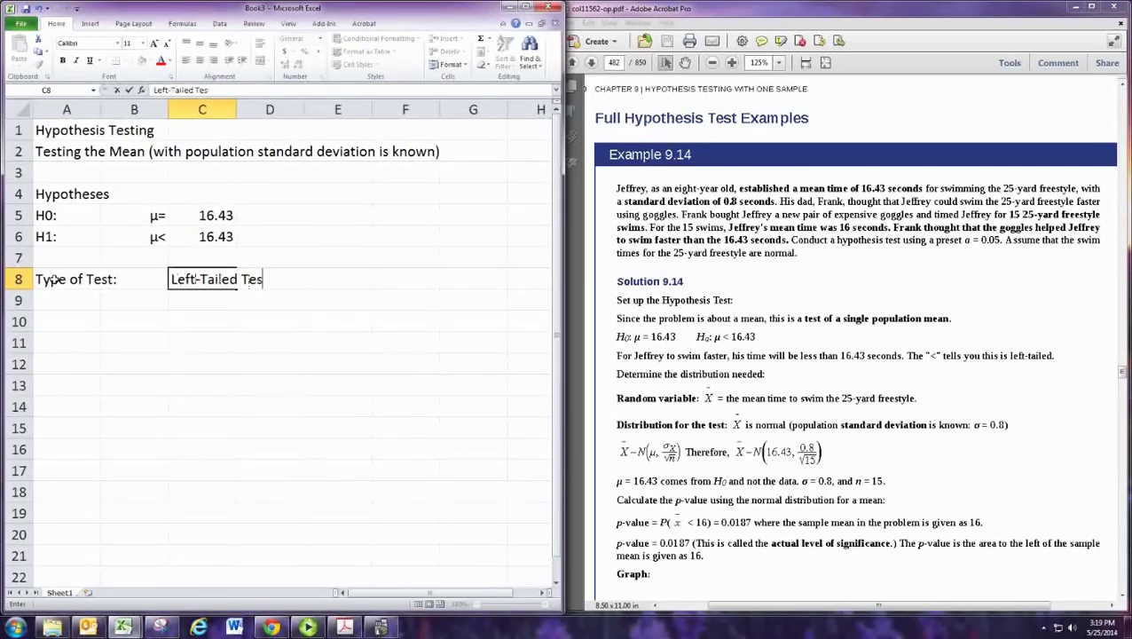
text(t)
key(Return)
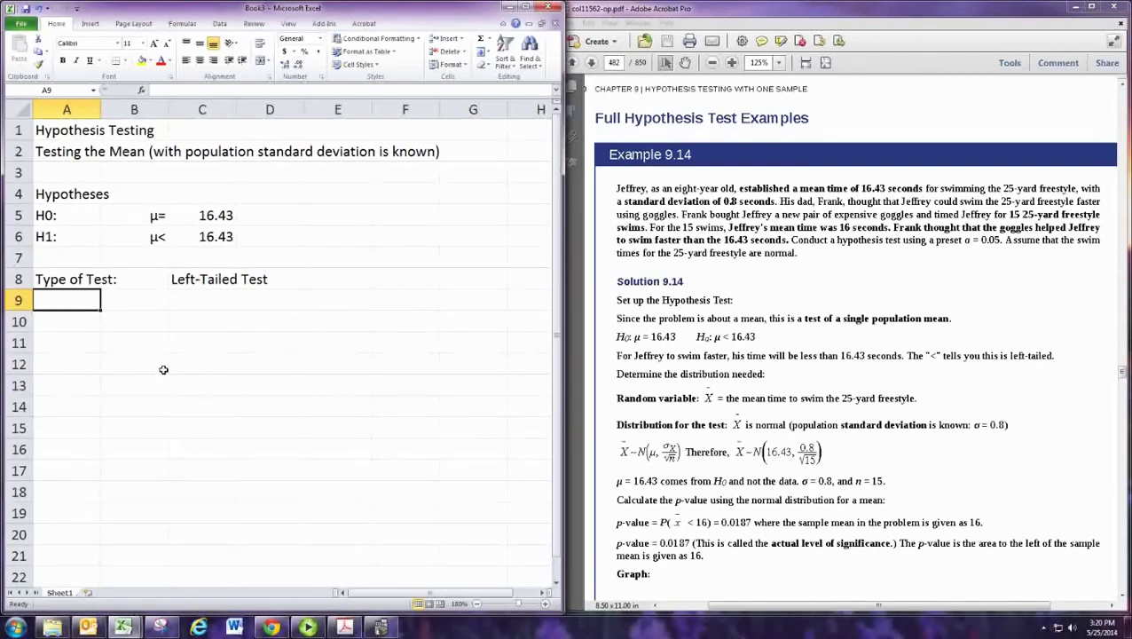
Step: Enter the label "Type of Distribution:" in cell A9
text(Type of Dis)
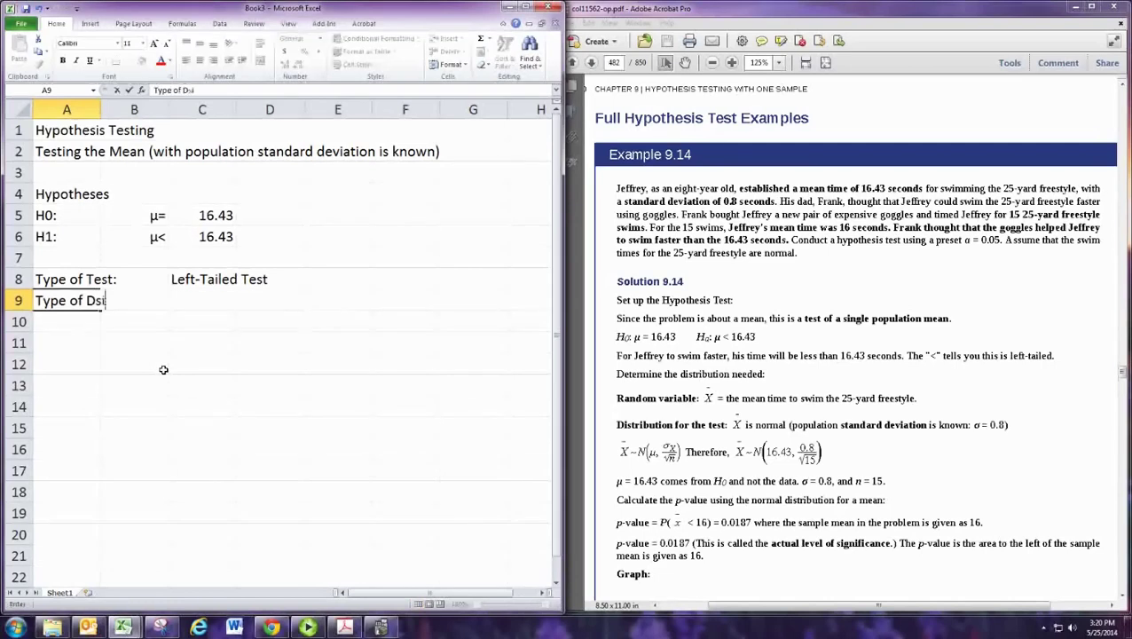
key(BackSpace)
key(BackSpace)
text(istribution:)
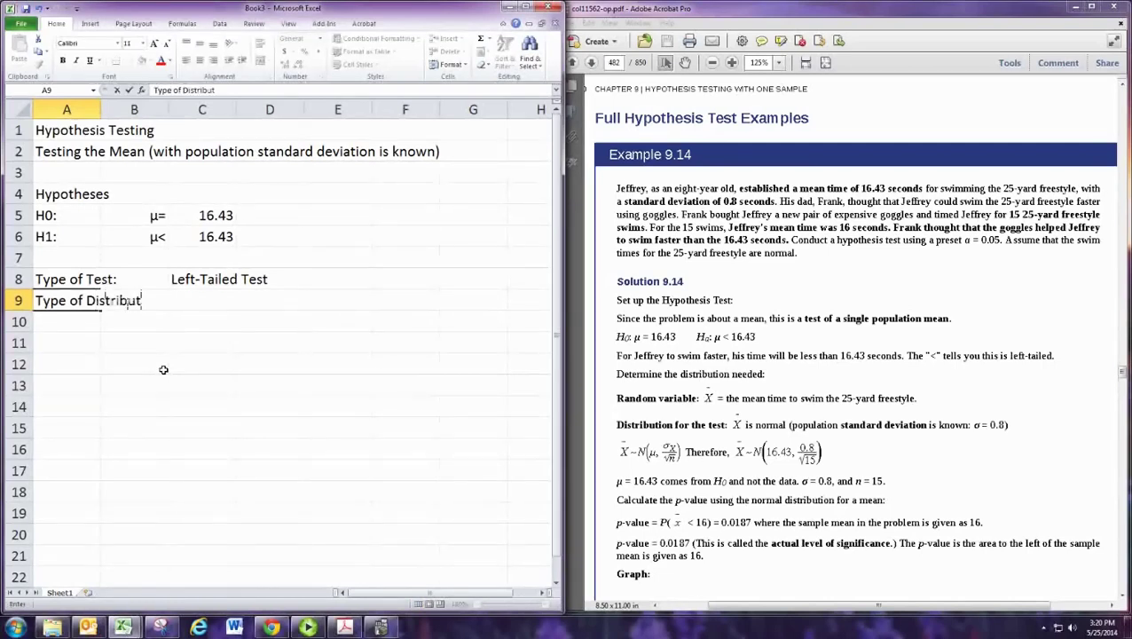
Step: Begin the distribution entry in C9 with "Normal Distribution since σ", inserting the sigma as a symbol
key(Tab)
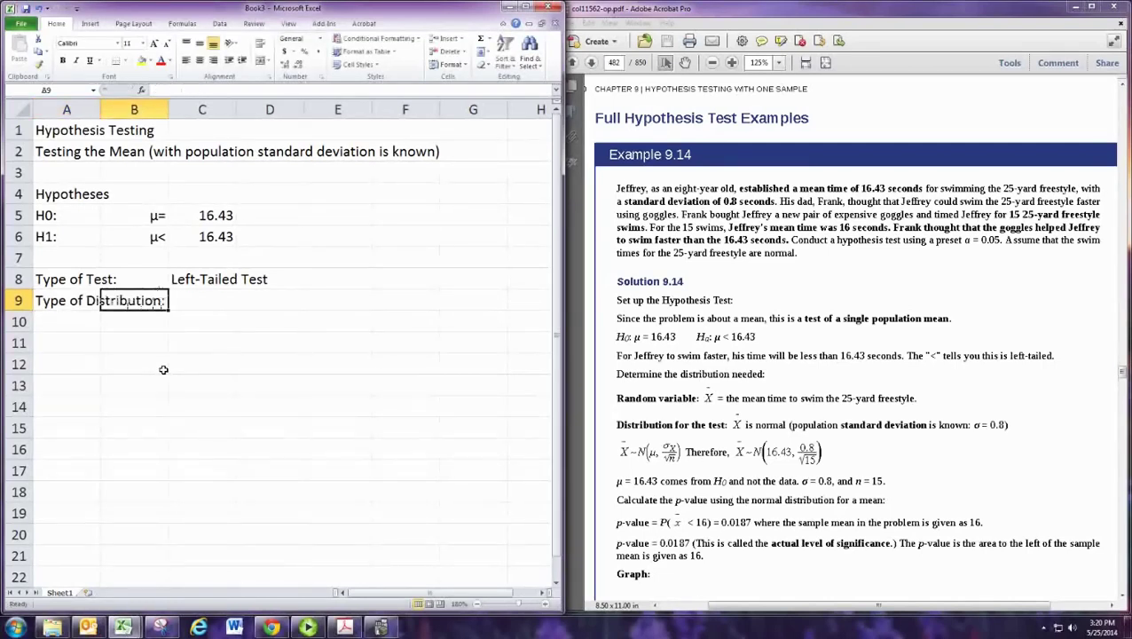
key(Tab)
text(Normal distr)
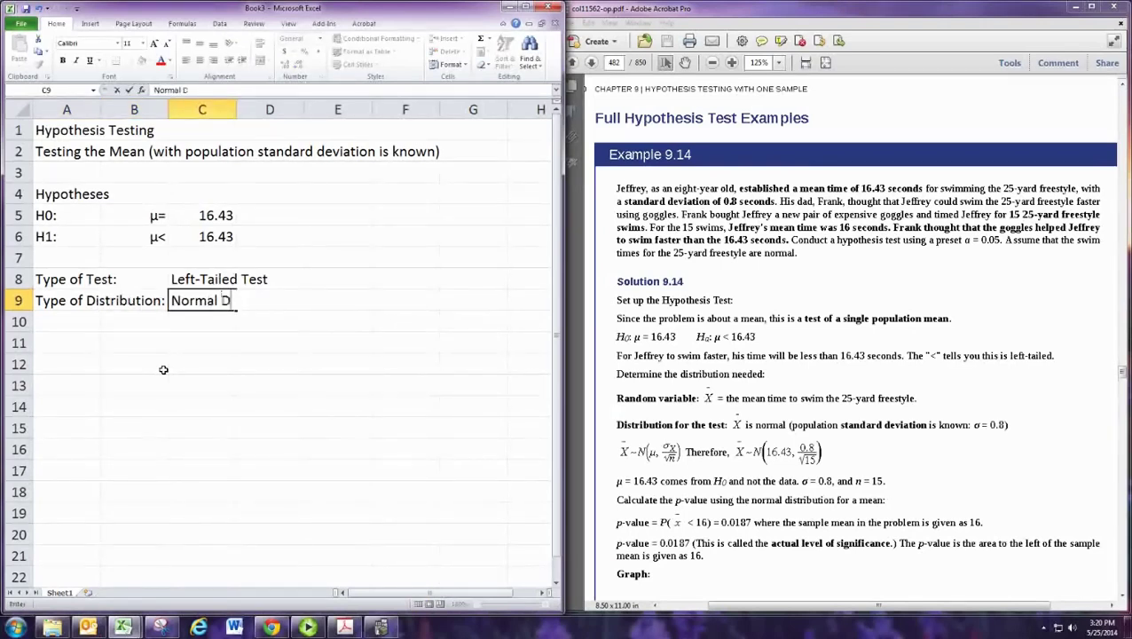
text(stribution since)
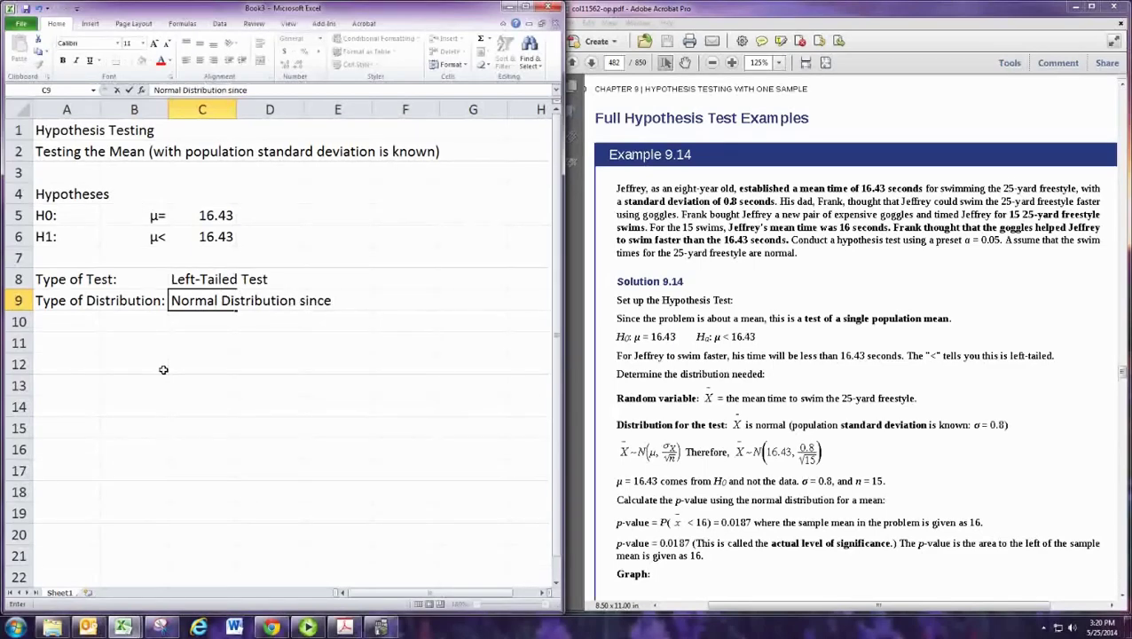
click(89, 23)
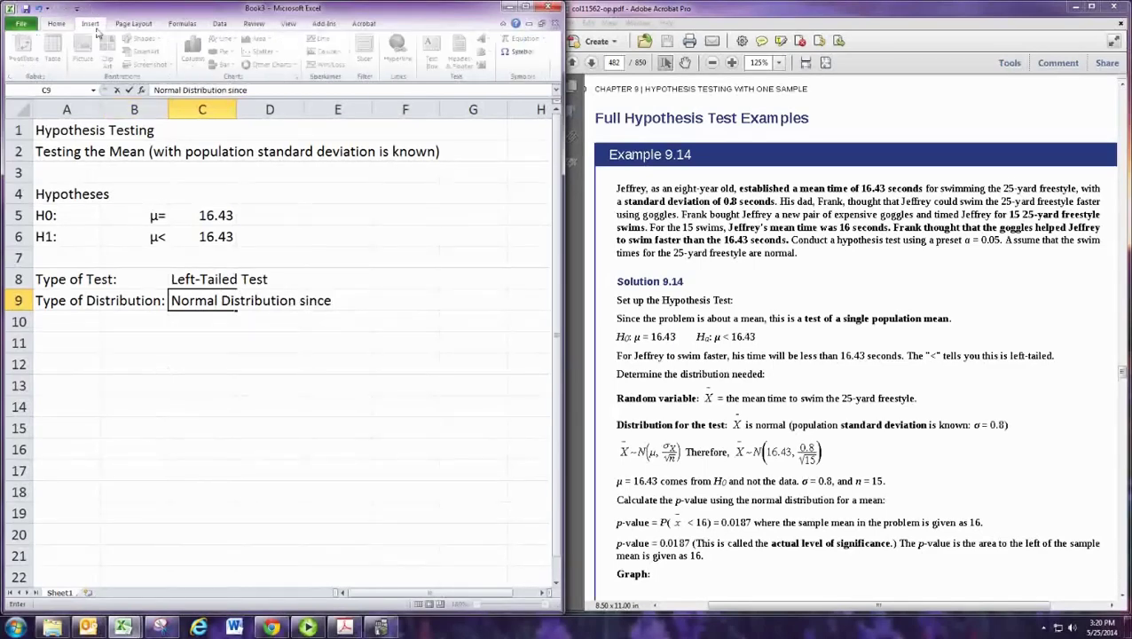
click(521, 53)
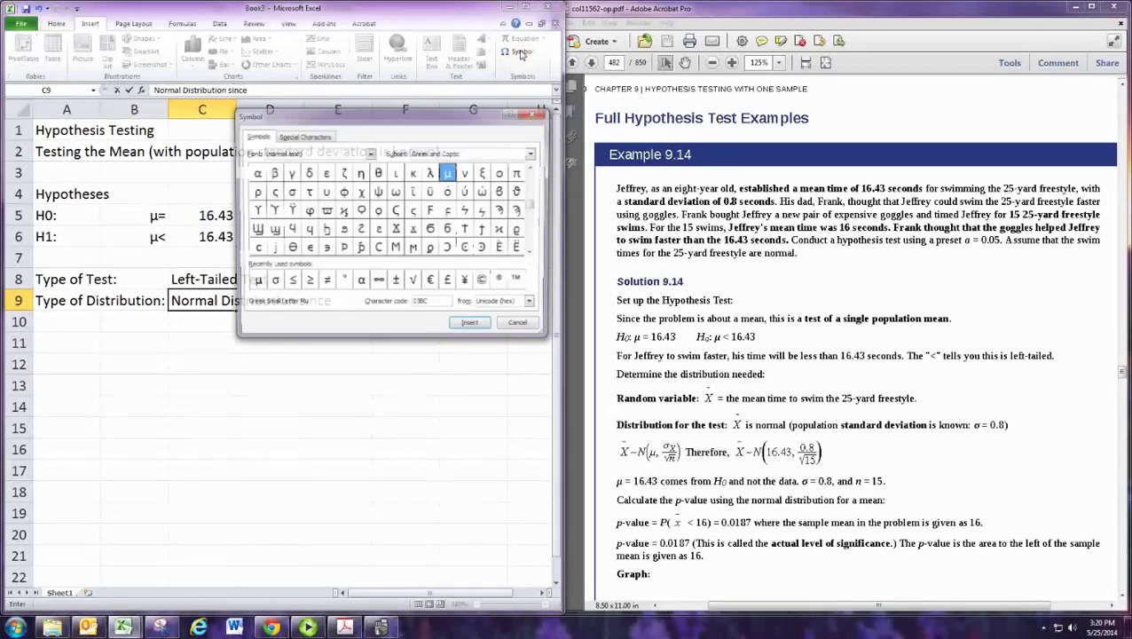
double_click(275, 279)
click(517, 322)
text(is known)
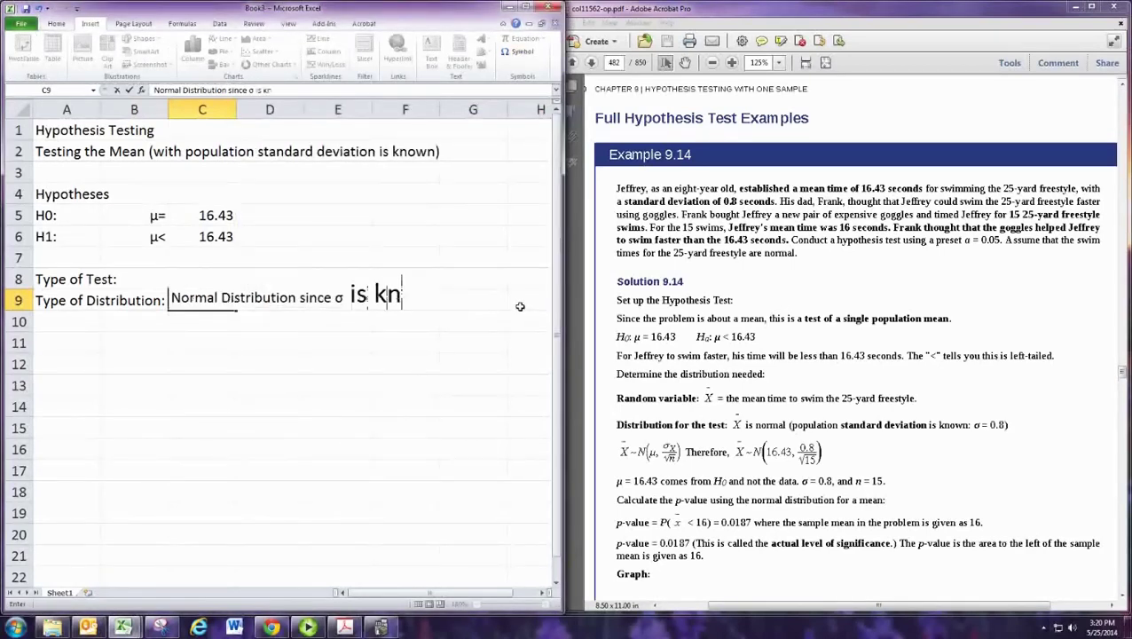
key(BackSpace)
key(BackSpace)
key(BackSpace)
key(BackSpace)
key(BackSpace)
key(BackSpace)
key(BackSpace)
key(BackSpace)
key(BackSpace)
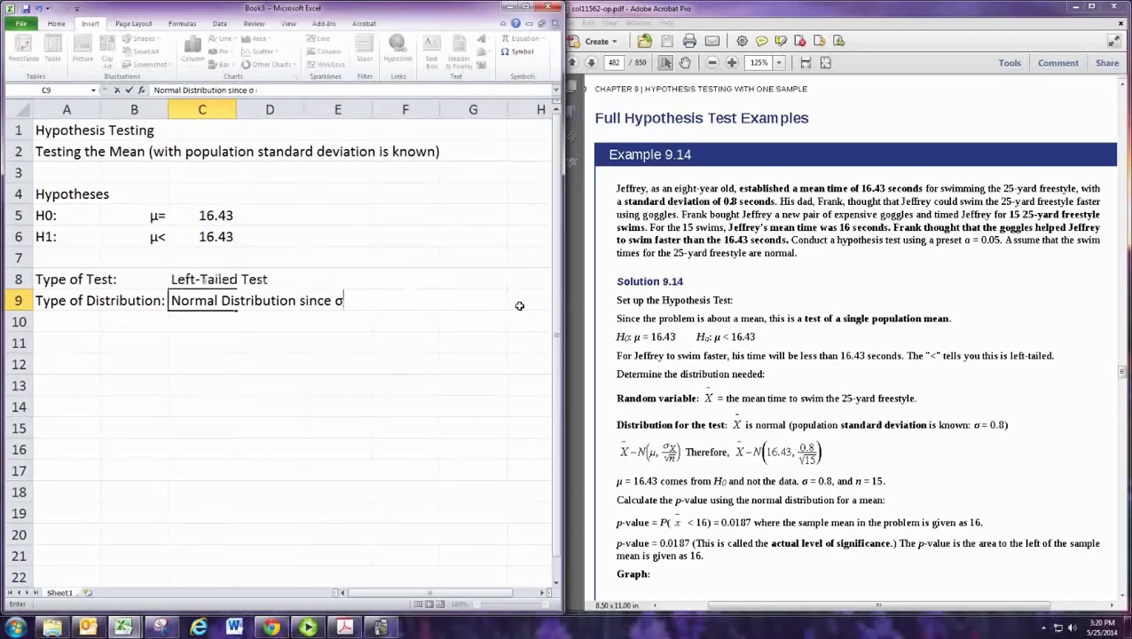
Step: Complete the C9 entry so it reads "Normal Distribution since σ is known"
text(is known)
key(Return)
key(Left)
key(Left)
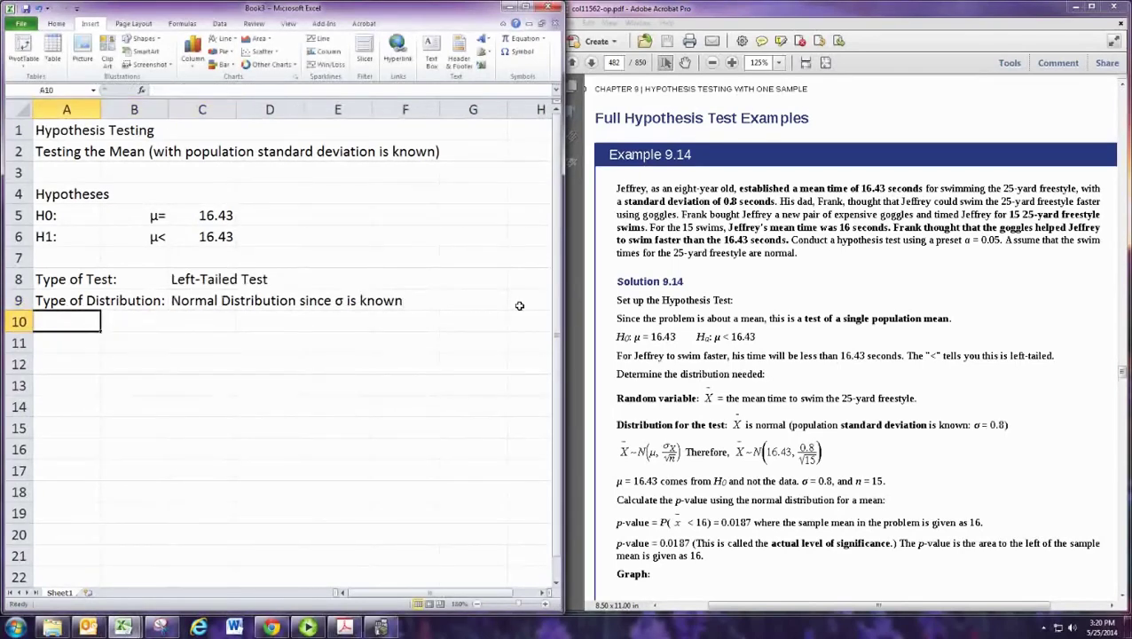
Step: Enter the label "Level of Significance:" in cell A11
key(Down)
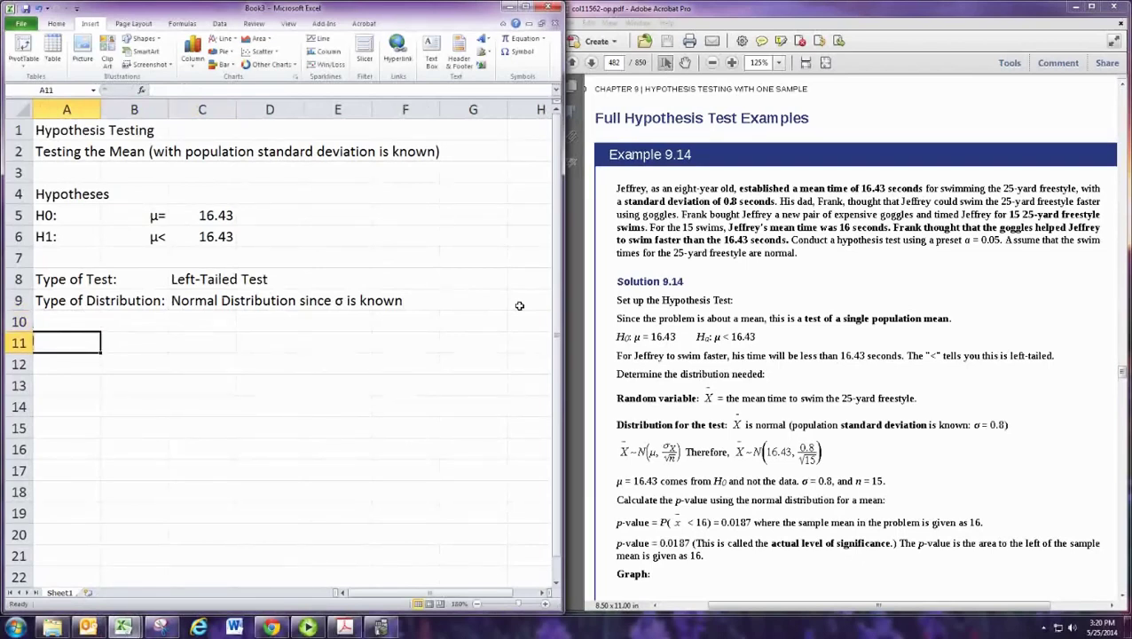
text(Level of Sig)
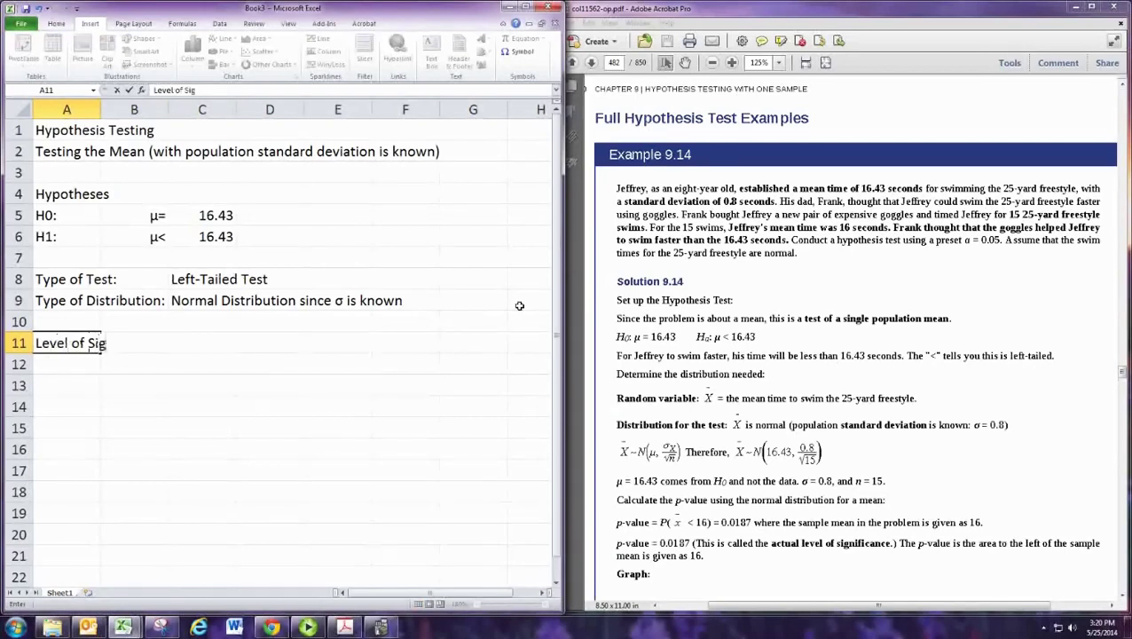
text(nificance)
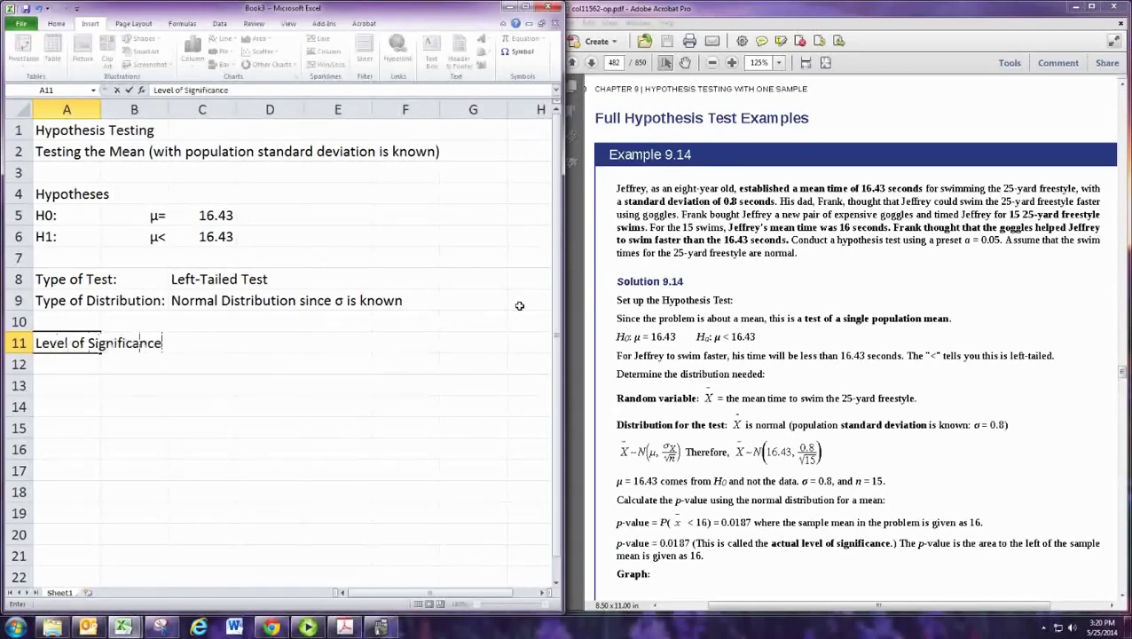
text(:)
Step: Enter "α=0.05" in cell C11, inserting the Greek small letter alpha as a symbol
key(Tab)
key(Tab)
click(517, 52)
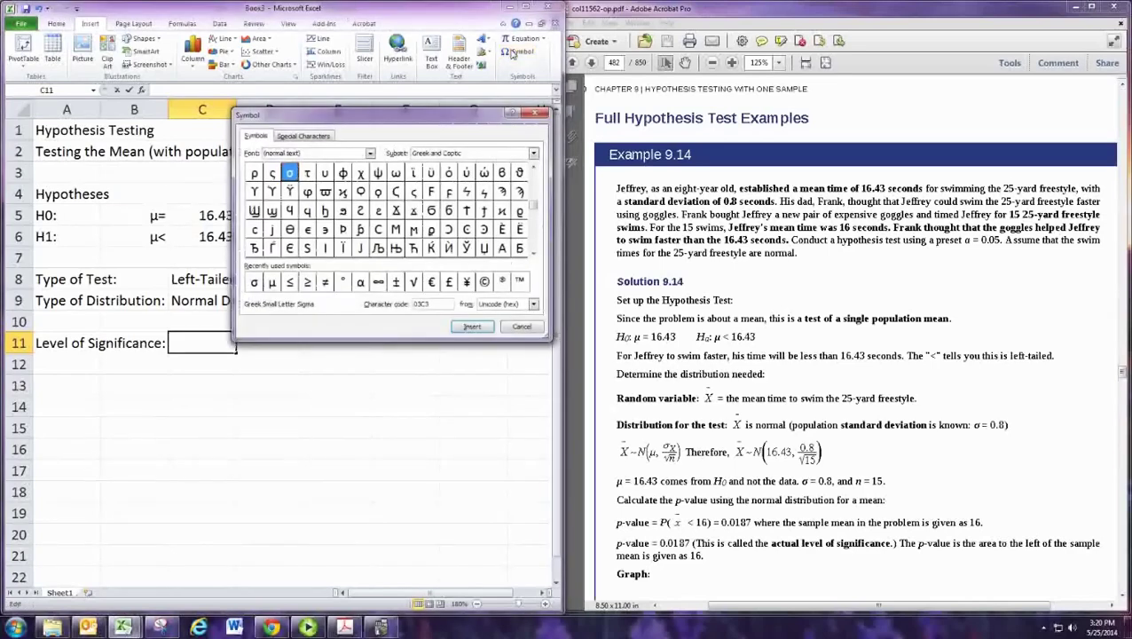
click(361, 283)
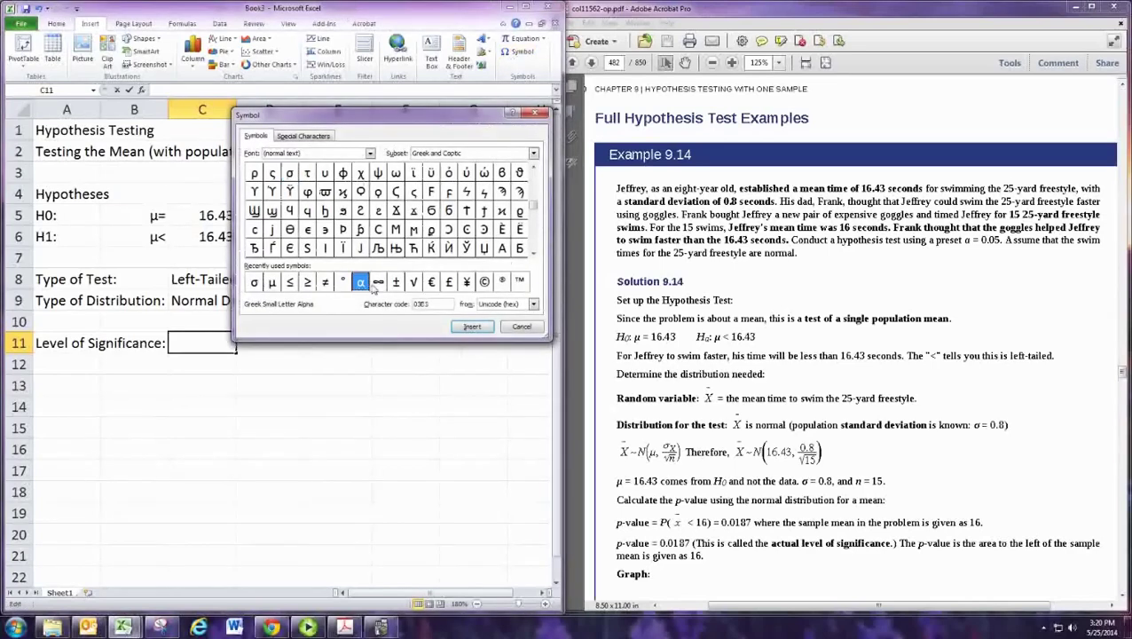
click(468, 327)
text(=)
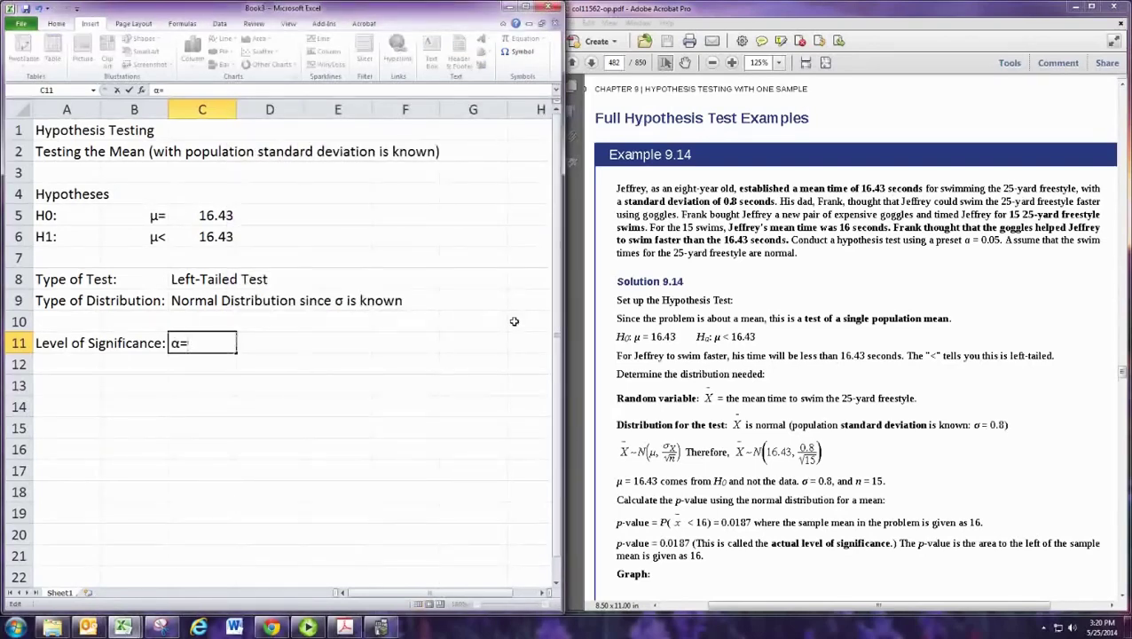
text(0.05)
key(Return)
Step: Enter the heading "Sample Statistics" in cell A13
key(Return)
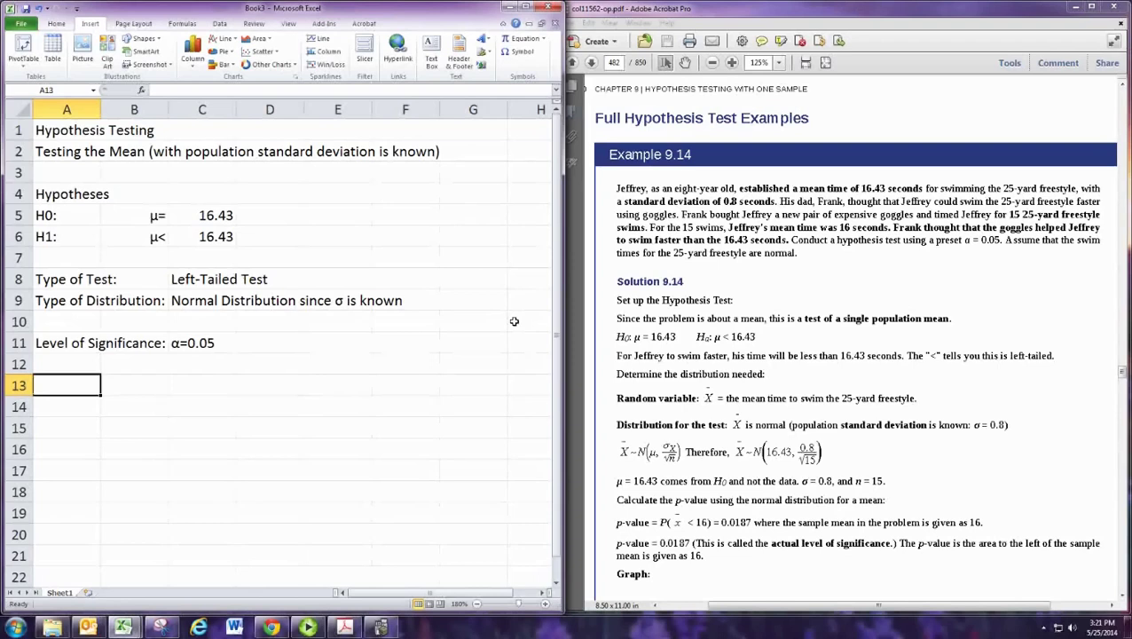
text(Sample S)
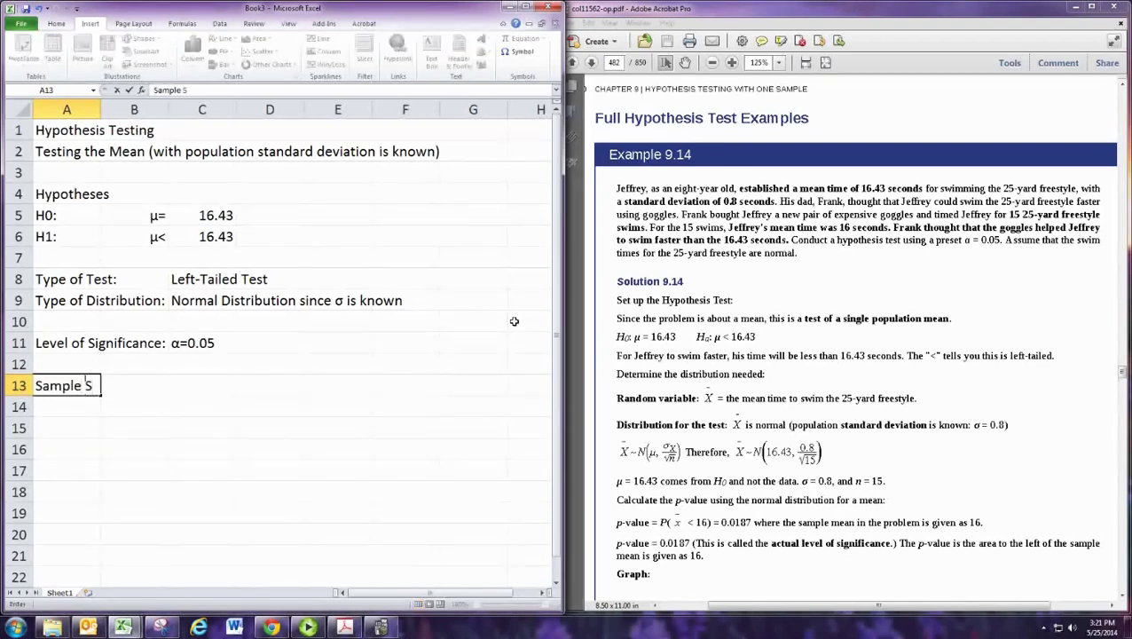
text(tatistics)
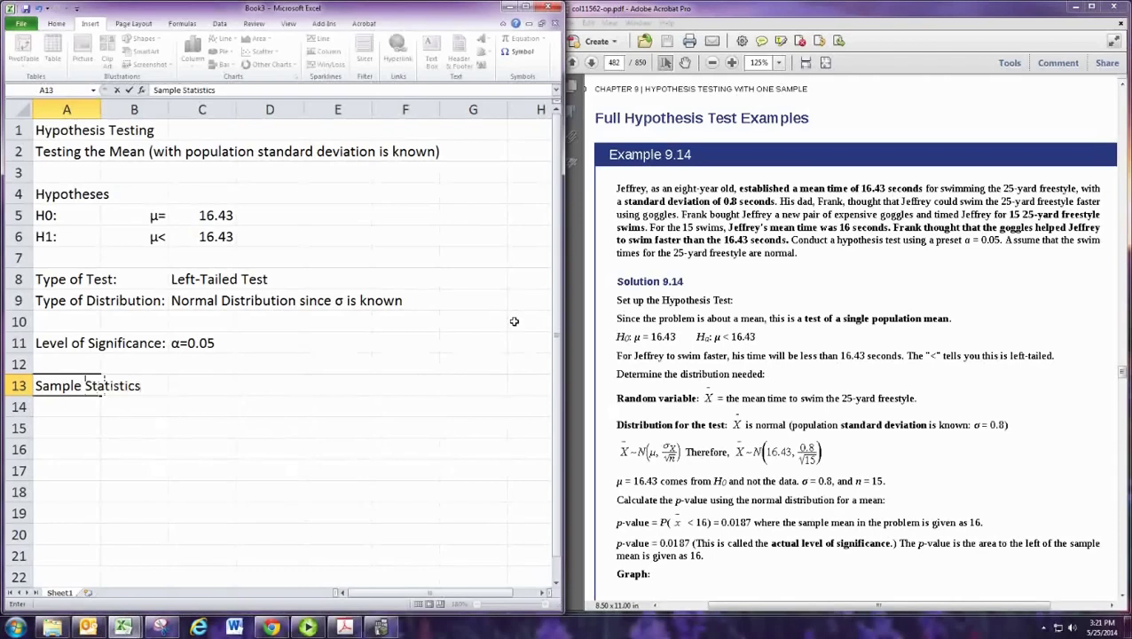
key(Return)
Step: Label cell A14 "Sample Mean" and enter 16 in C14
text(Sam)
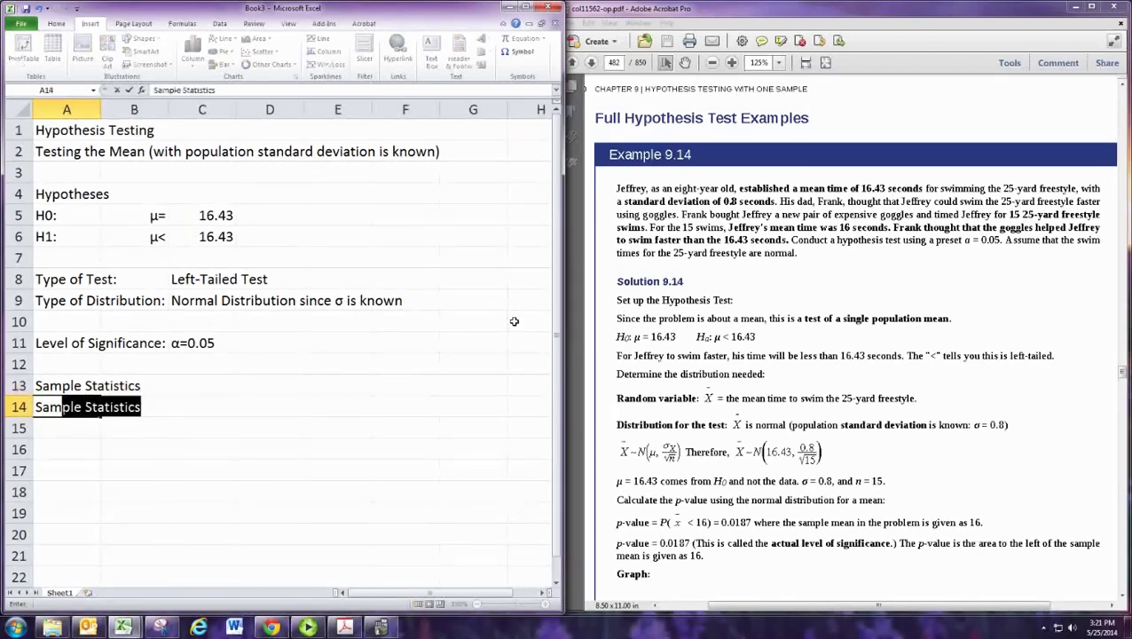
text(ple Mean)
key(Tab)
key(Tab)
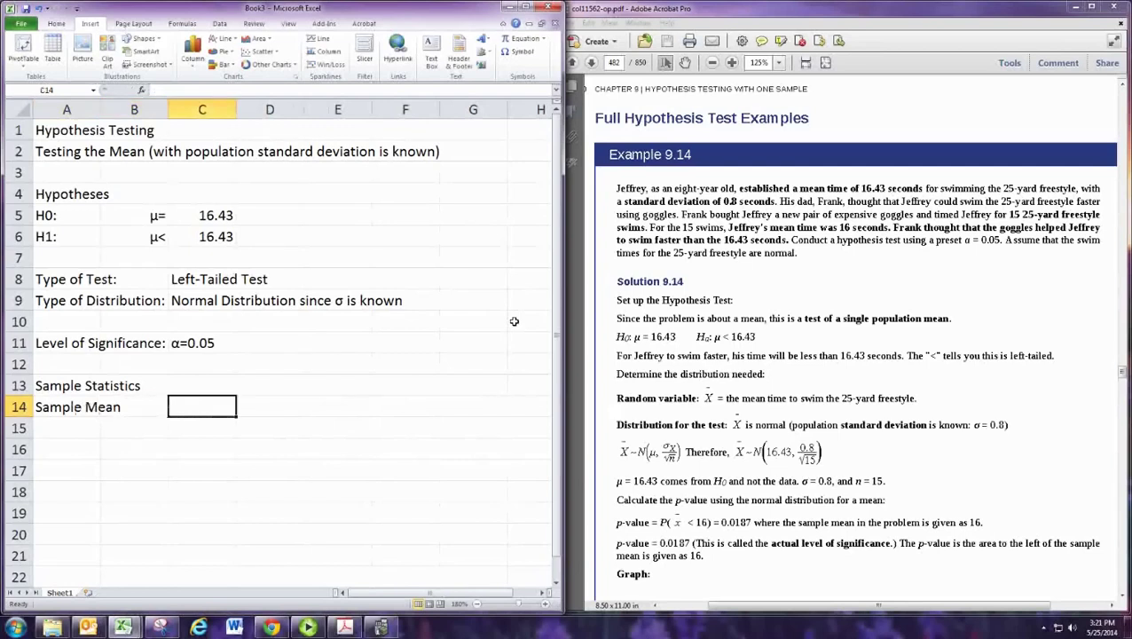
text(16)
key(Return)
Step: Label cell A15 "Sample Size" and enter 15 in C15
key(Left)
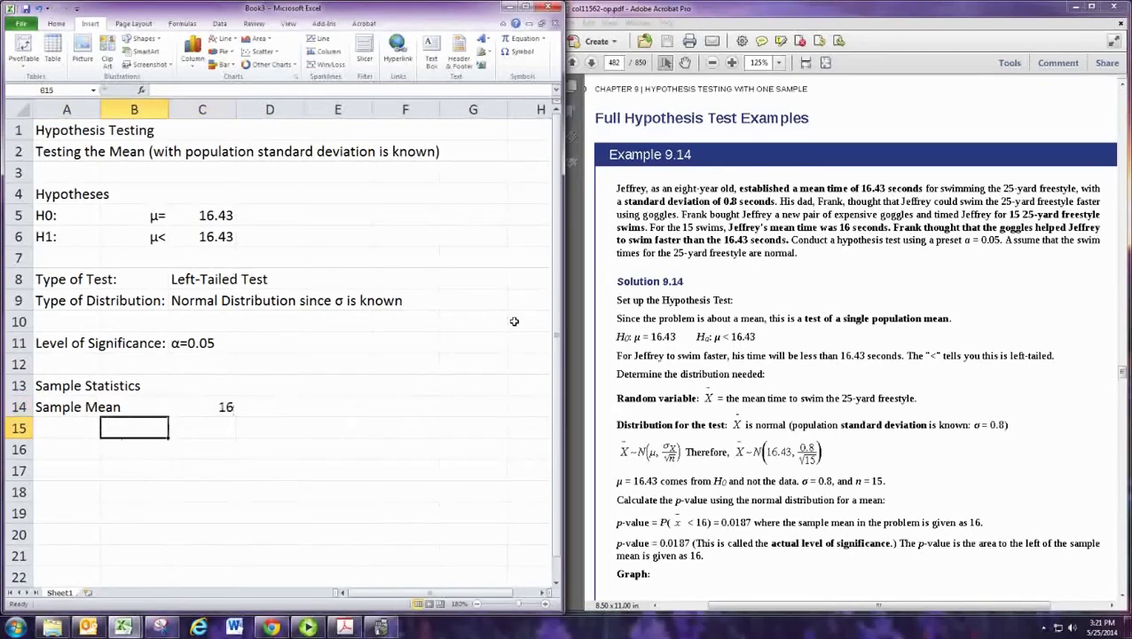
key(Left)
text(Sample Siz)
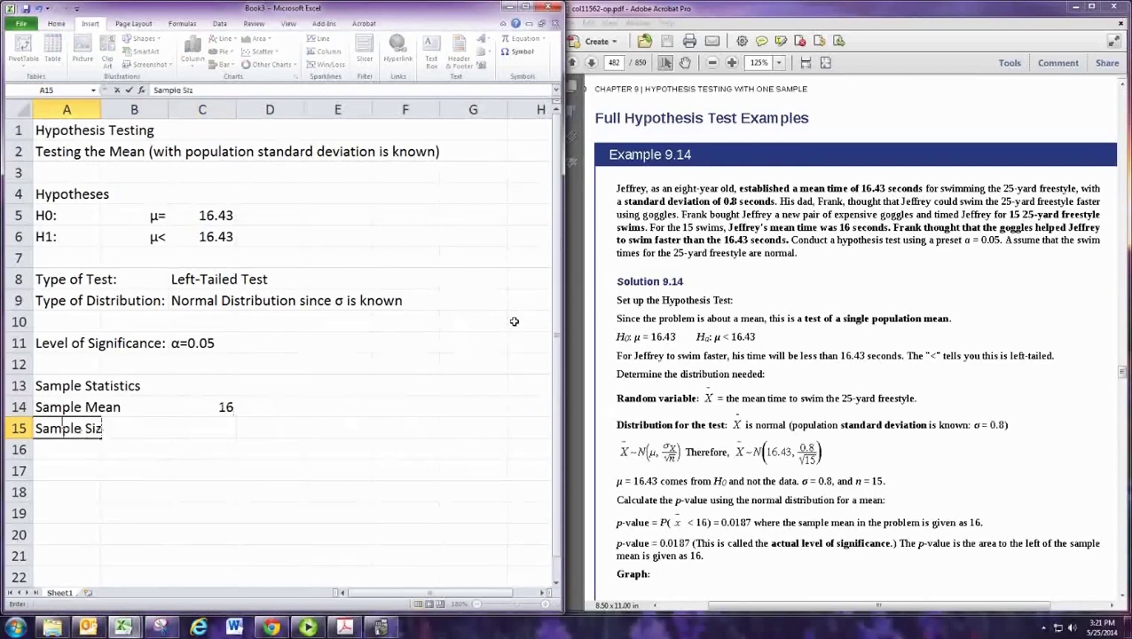
text(e)
key(Right)
key(Right)
text(15)
key(Return)
Step: Enter the label "Population Standard Deviation" in cell A16
key(Left)
key(Left)
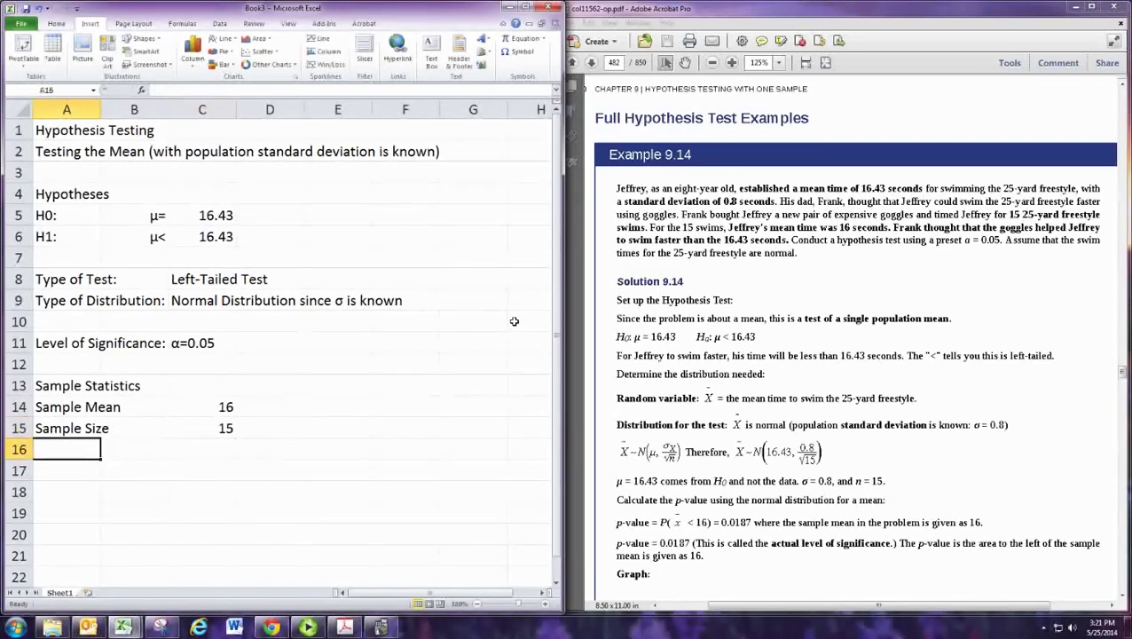
text(Populati)
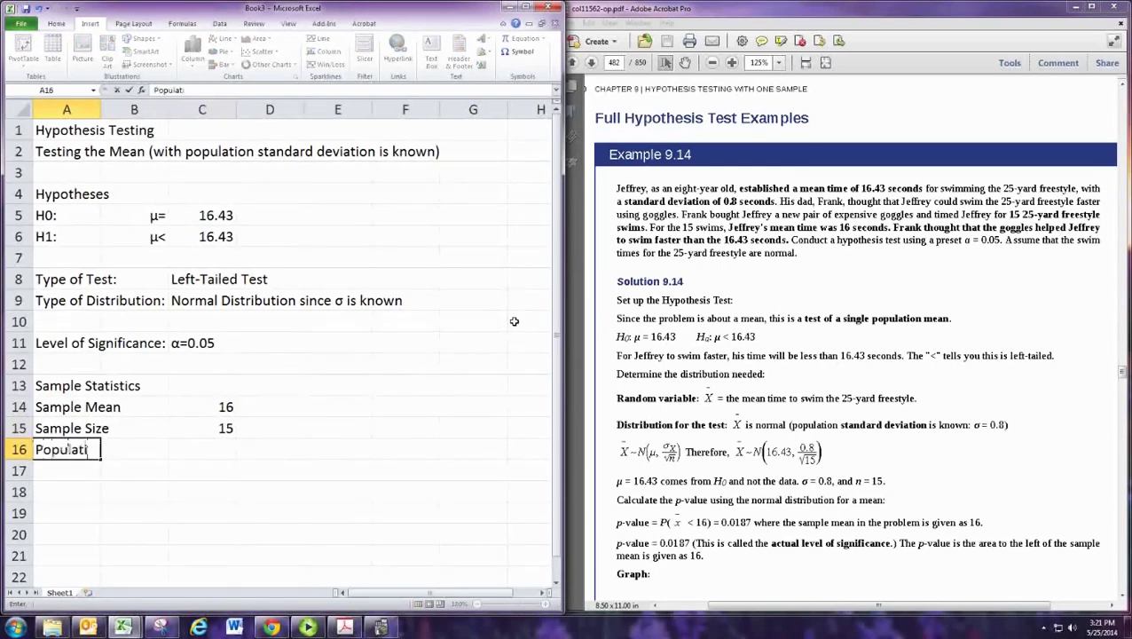
text(on Standard Devia)
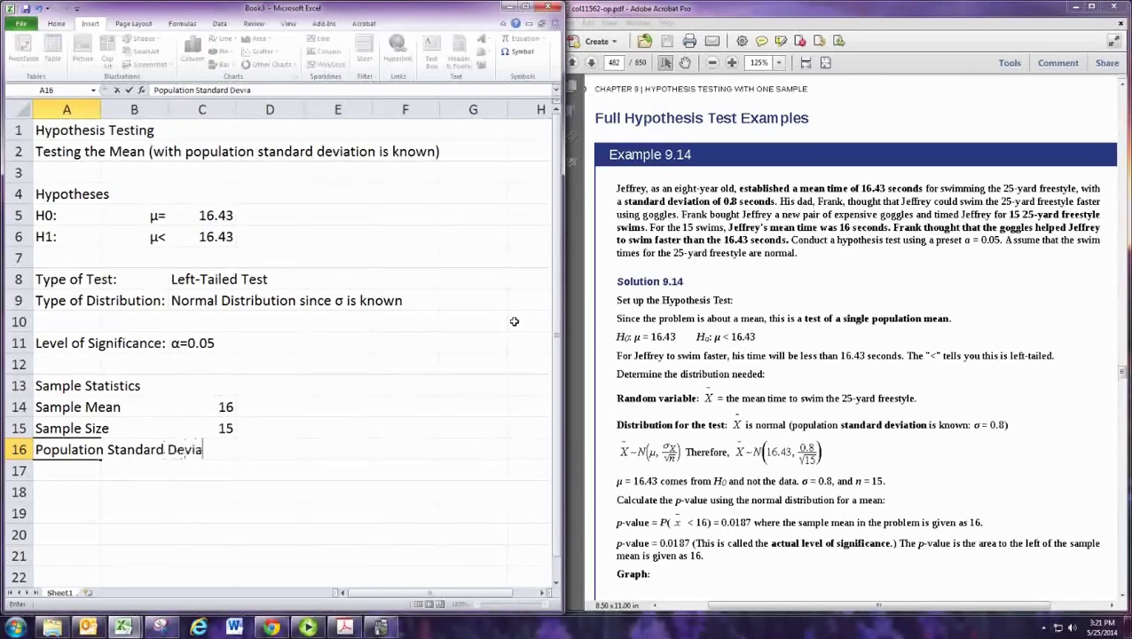
text(tion)
key(Return)
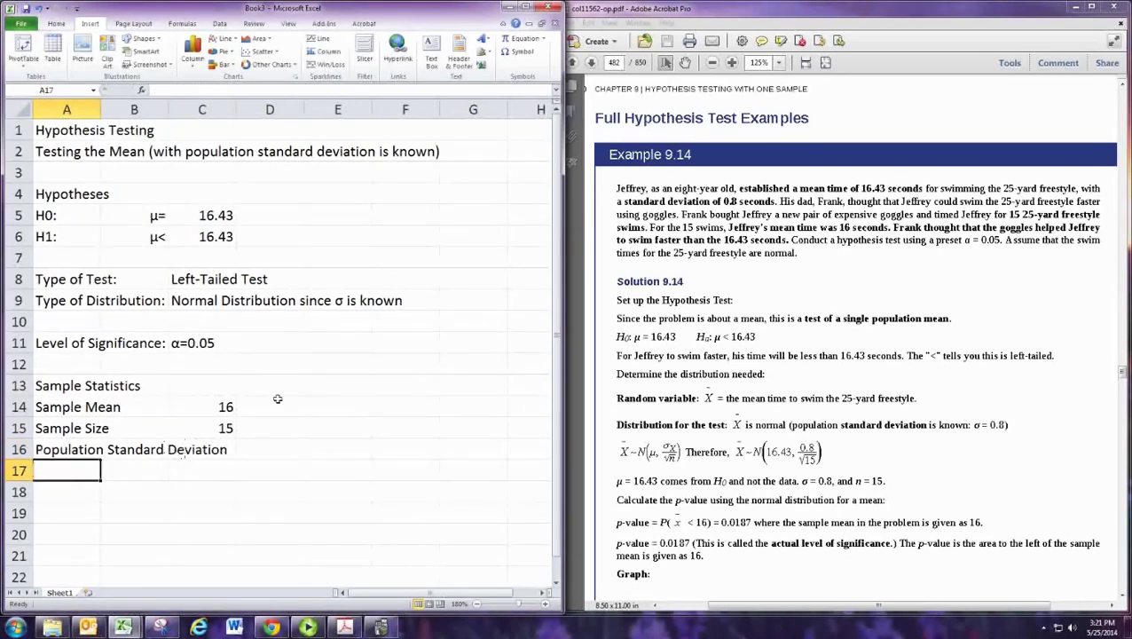
Step: Move the sample mean and sample size values from C14:C15 to D14:D15 and select cell D16
click(229, 412)
drag(228, 427, 297, 431)
click(297, 449)
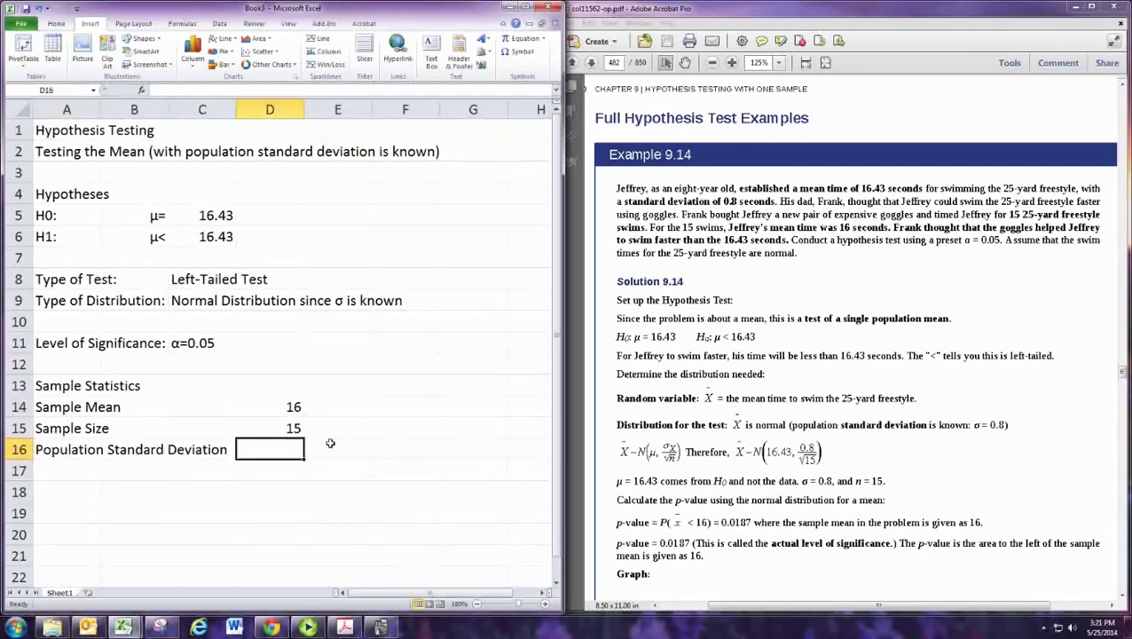
Step: Enter 0.8 as the population standard deviation in D16 and label cell A18 "Standard Deviation of the Sampling Distribution"
text(0.8)
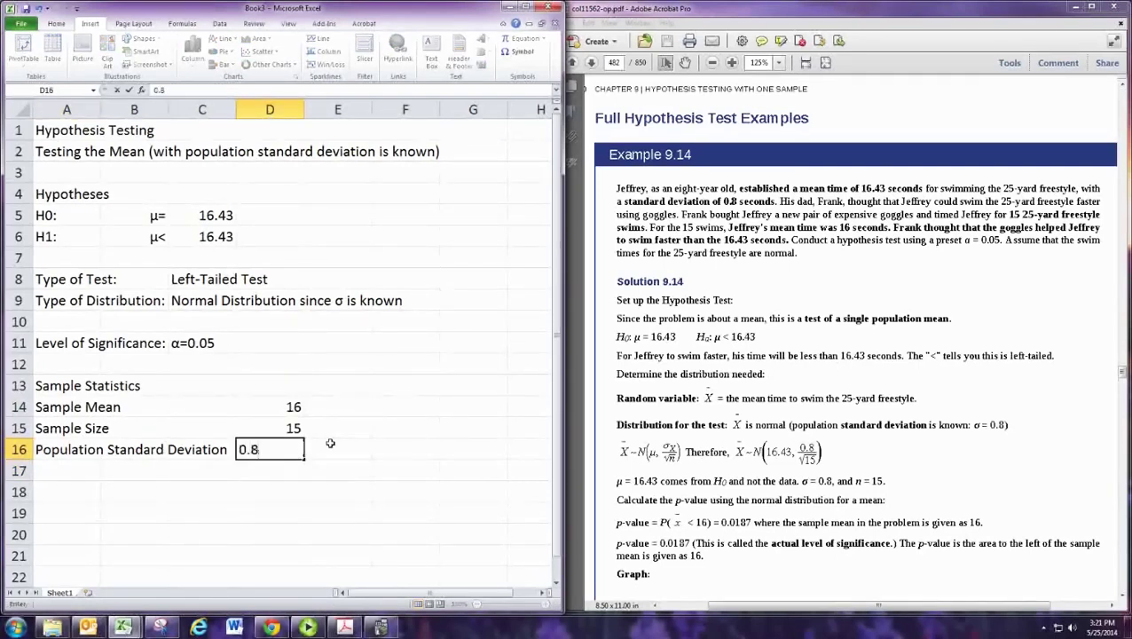
key(Return)
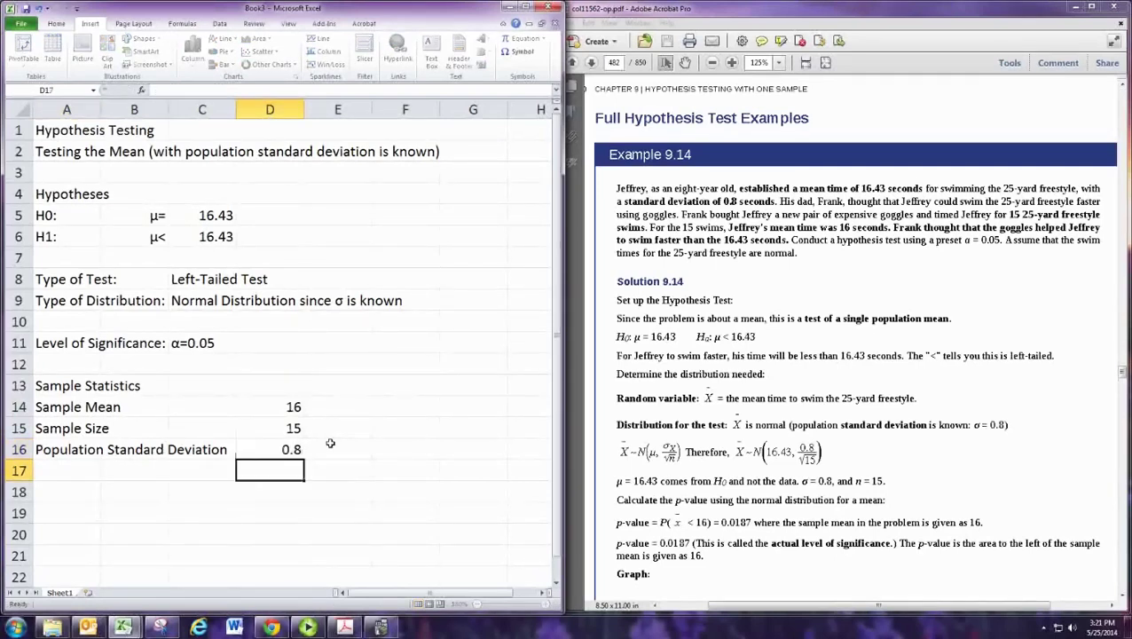
click(62, 472)
click(66, 494)
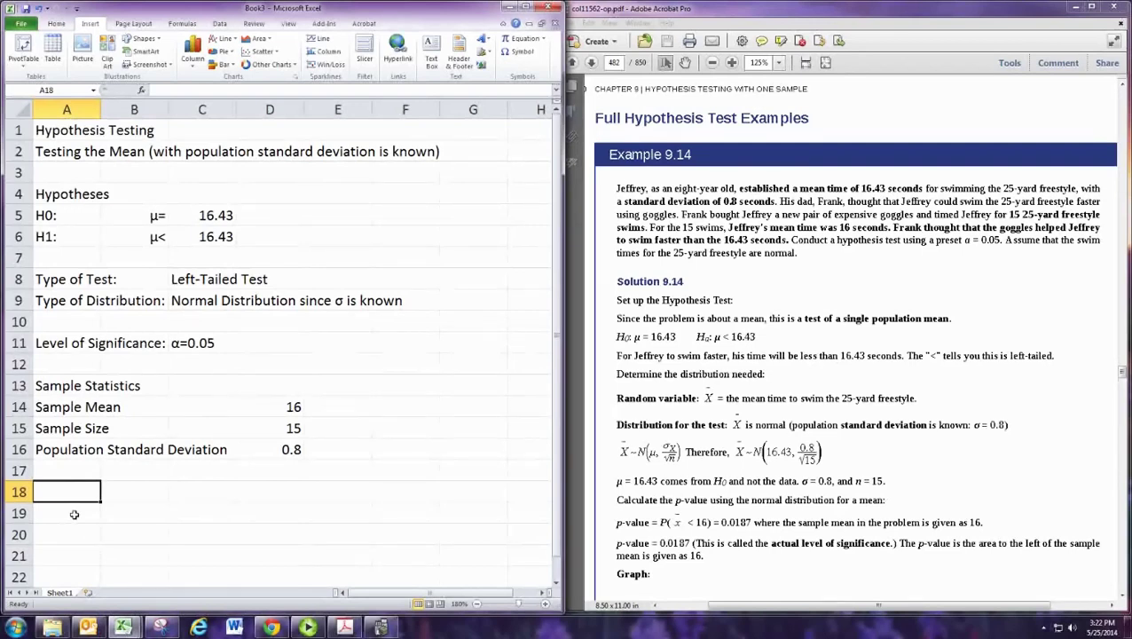
text(Stan)
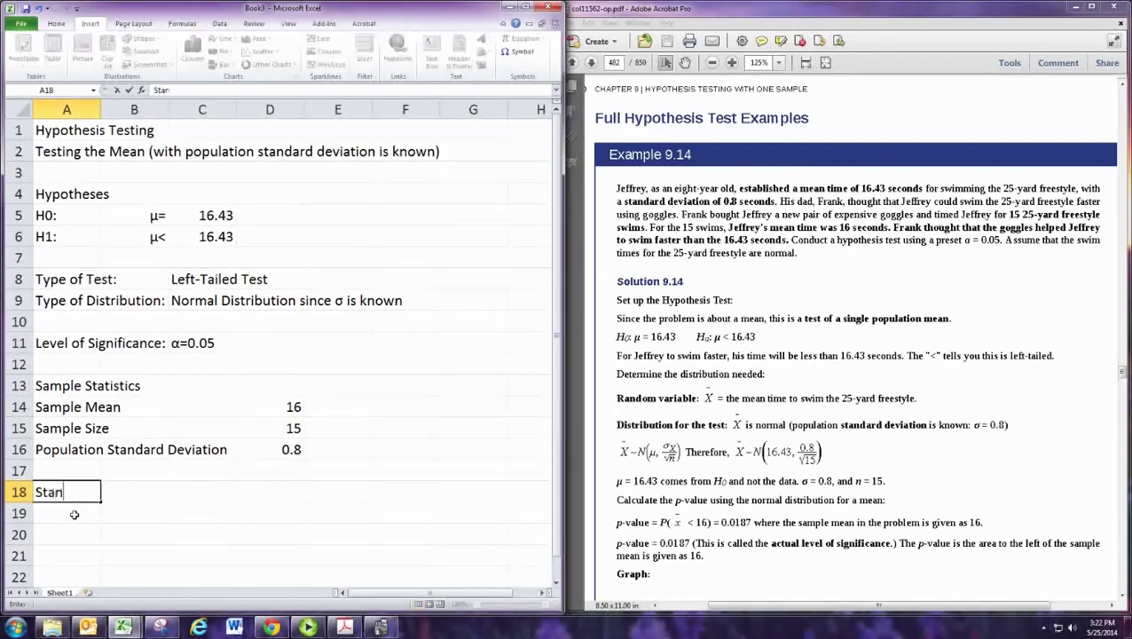
text(dard Deviation of t)
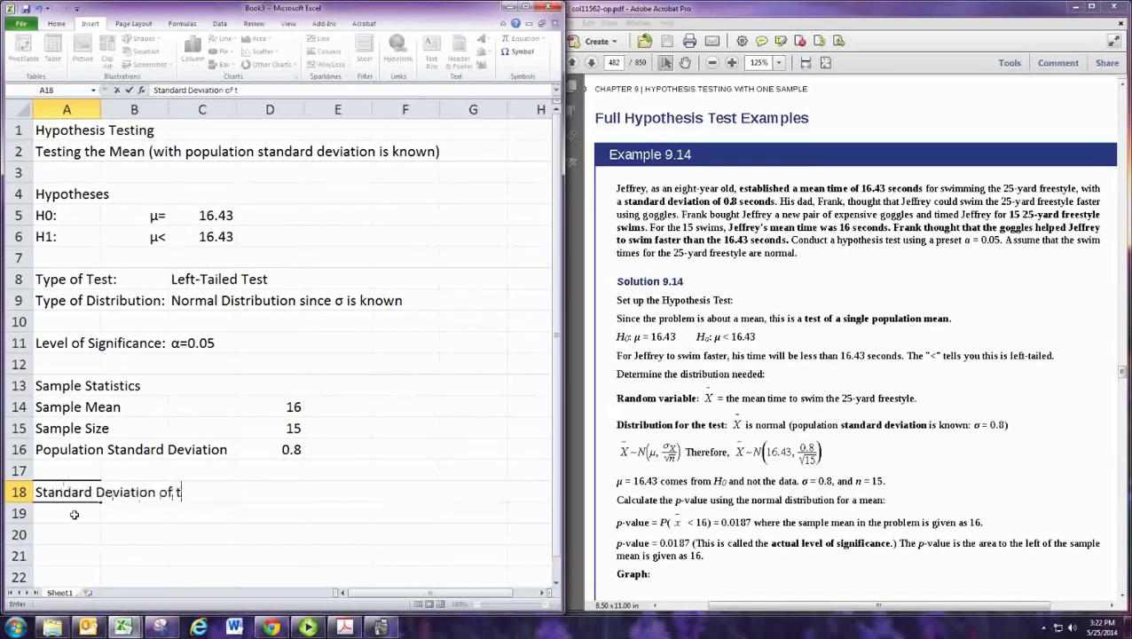
text(he Sampling Distribution)
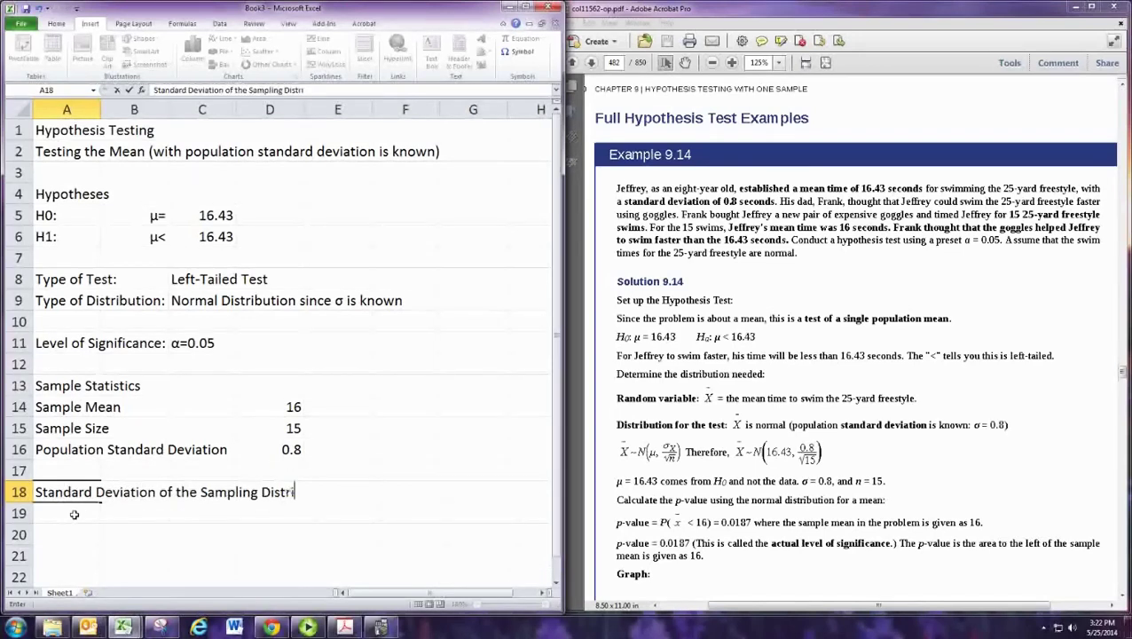
key(Return)
Step: Calculate the standard deviation of the sampling distribution in F18 with the formula =D16/SQRT(D15)
key(Up)
key(Right)
key(Right)
key(Right)
key(Right)
key(Right)
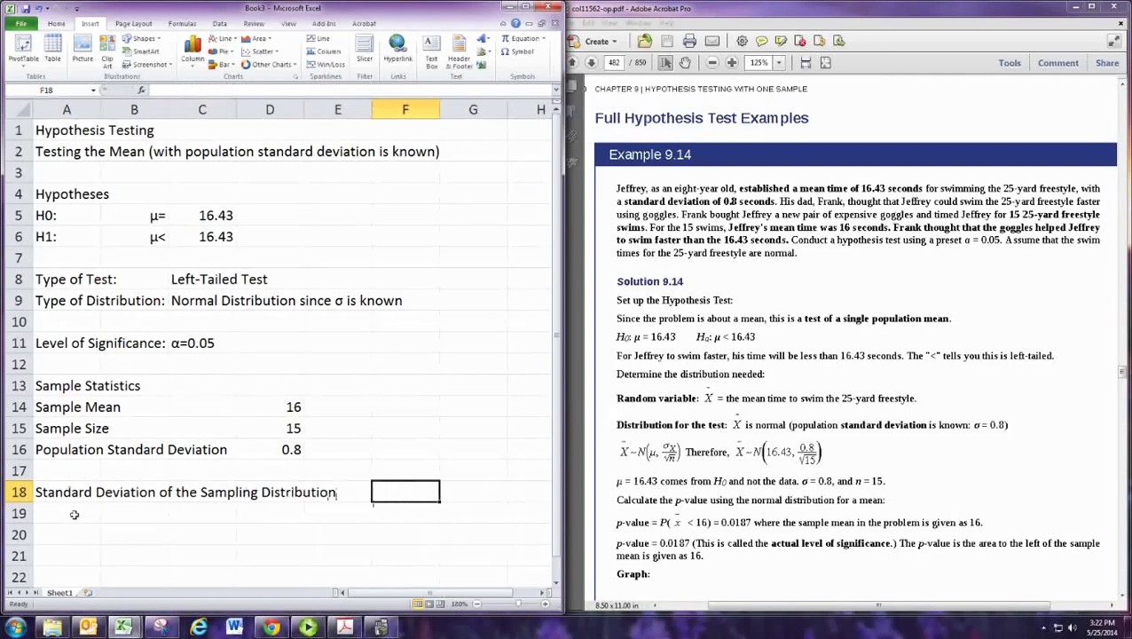
text(=)
key(Up)
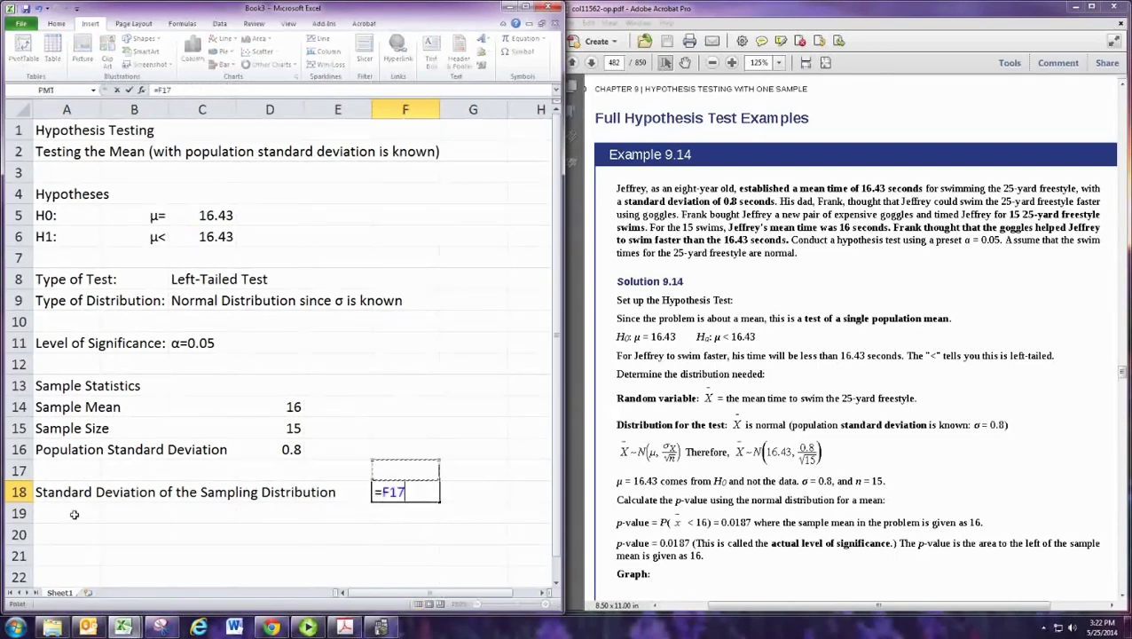
key(Up)
key(Left)
key(Left)
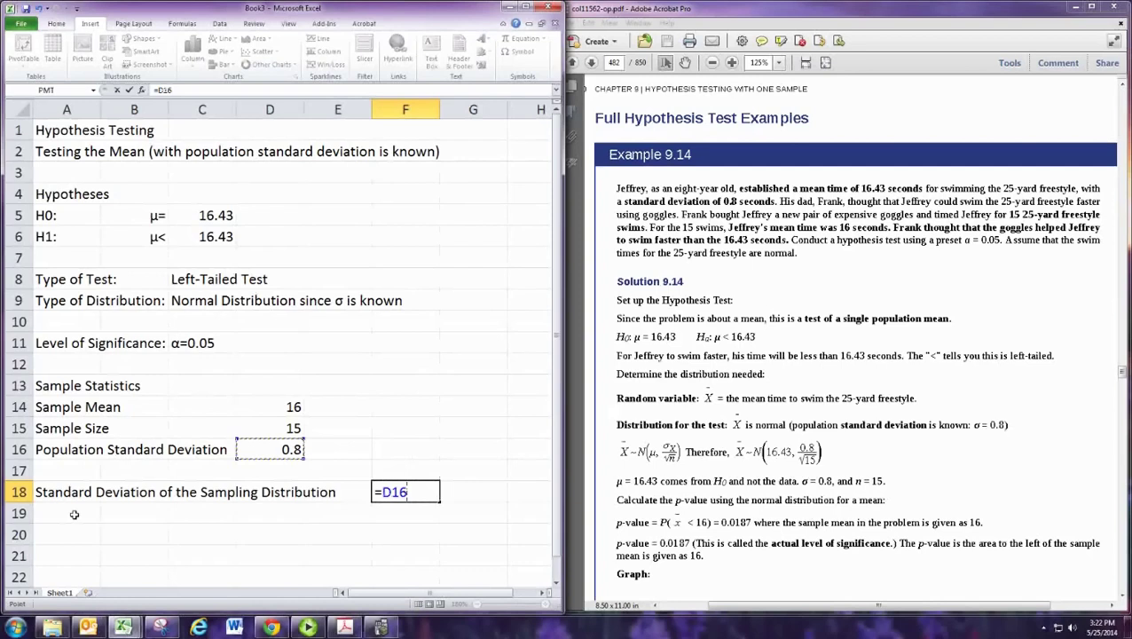
text(/SQRT()
key(Up)
key(Up)
key(Up)
key(Left)
key(Left)
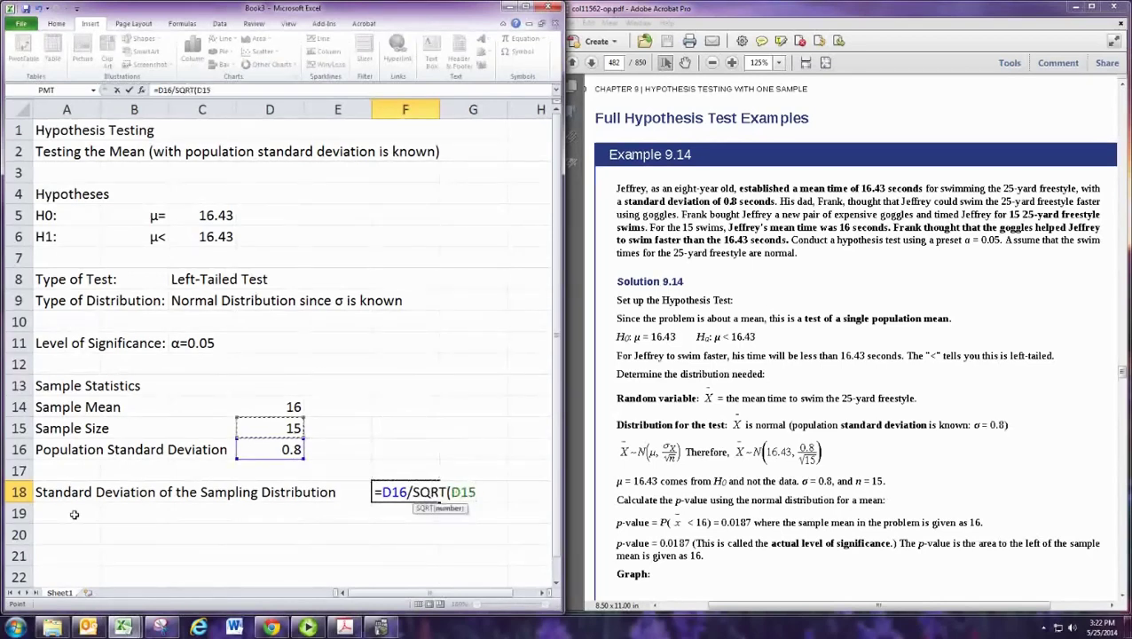
text())
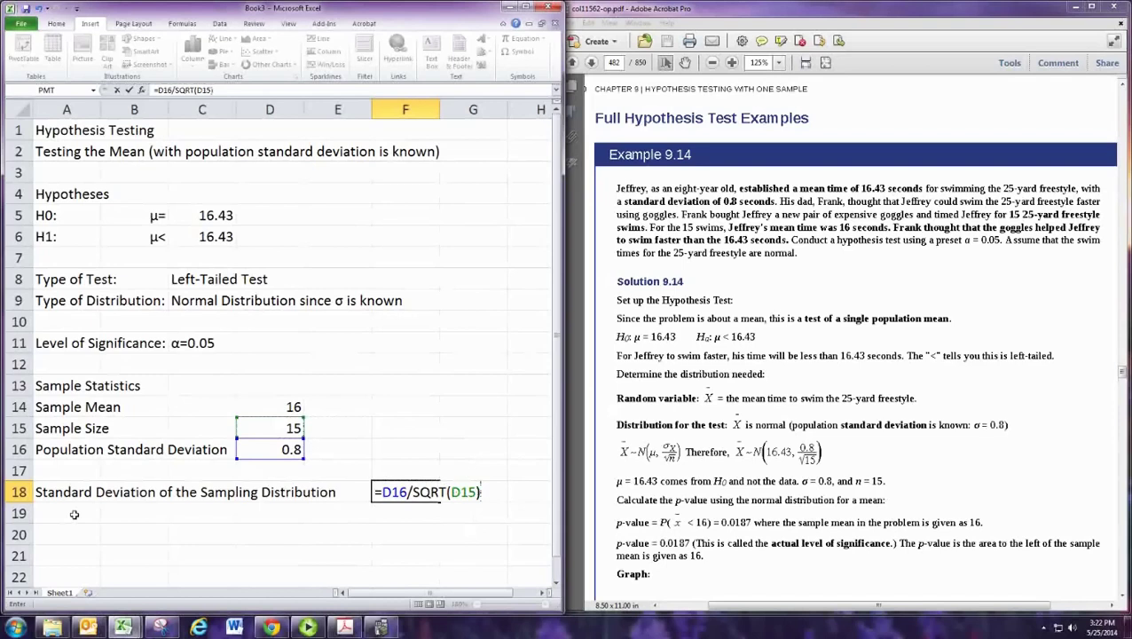
key(Return)
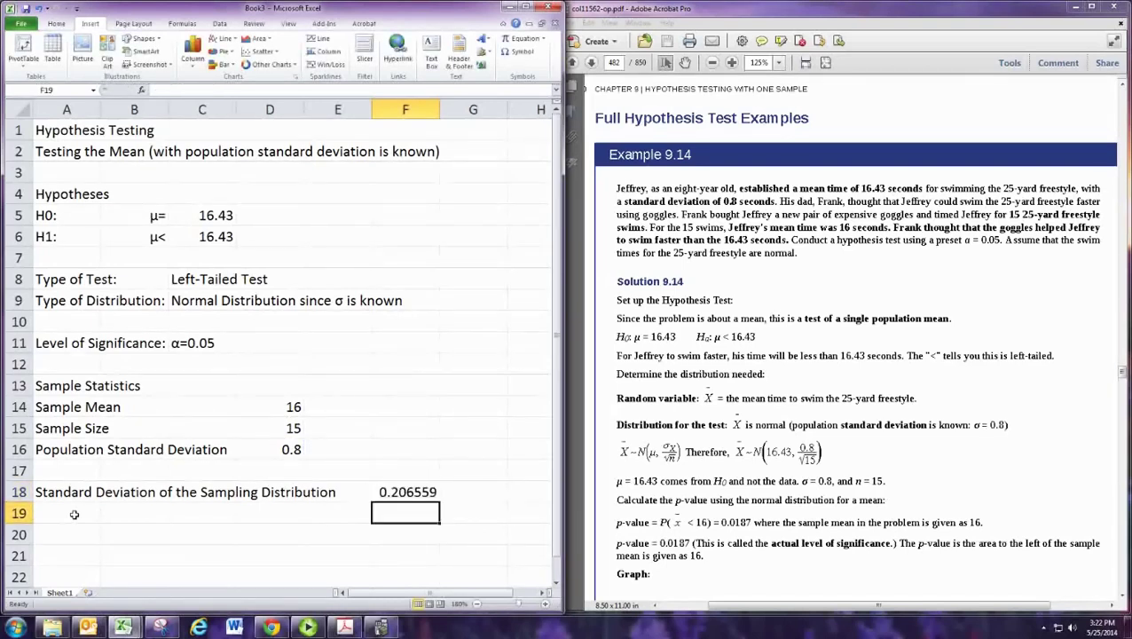
Step: Enter the label "P-Value" in cell A19
key(Left)
key(Left)
key(Left)
key(Left)
key(Left)
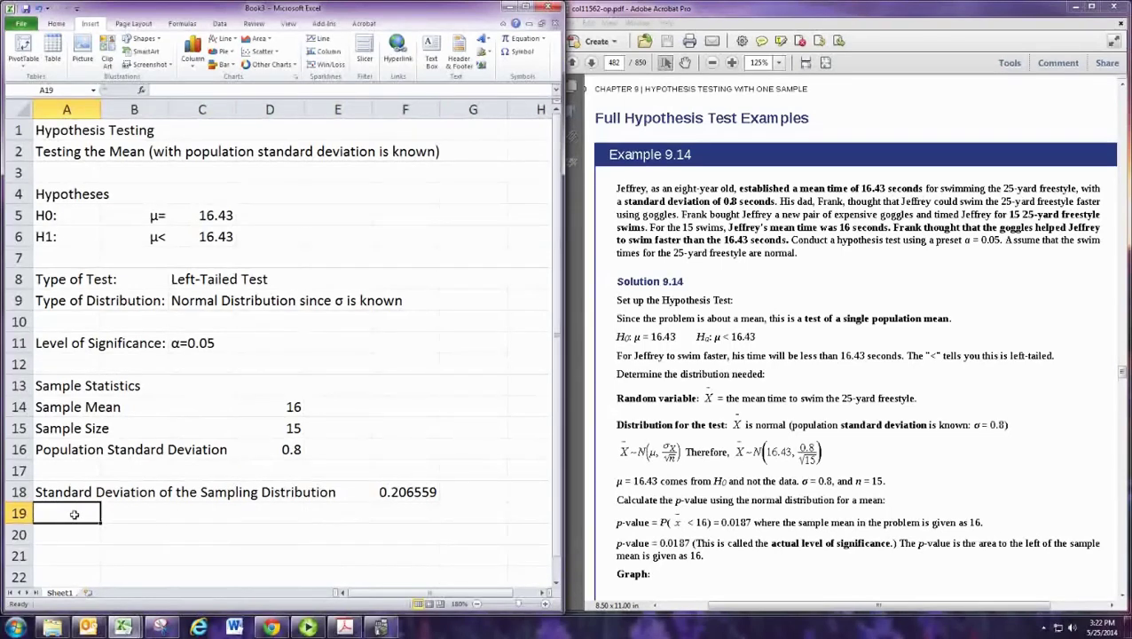
text(P-Value)
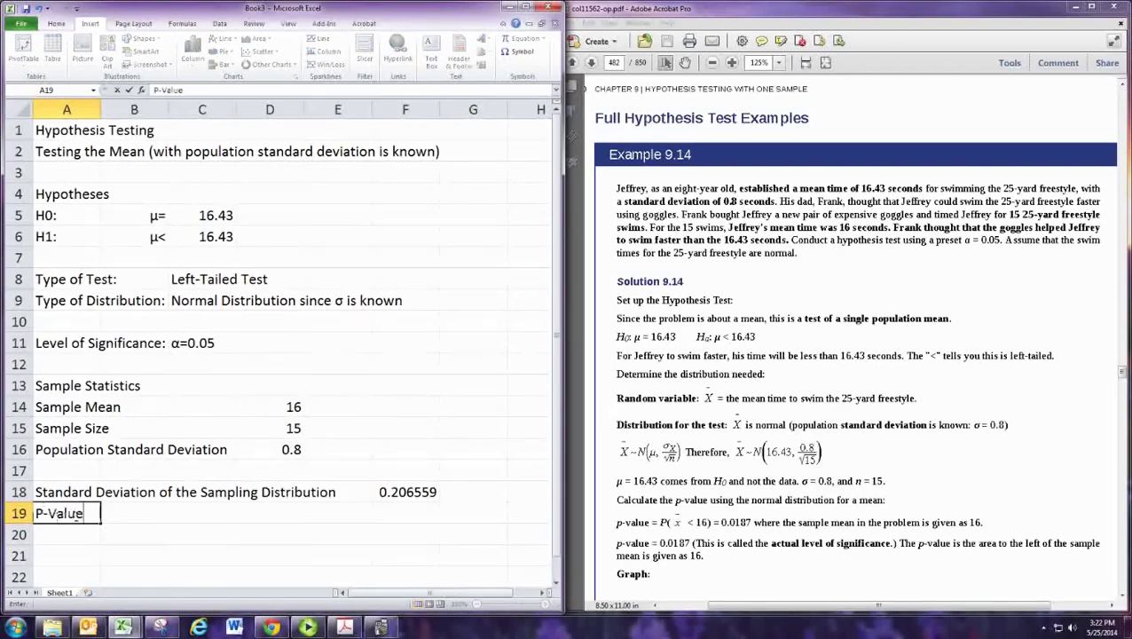
key(Tab)
key(Tab)
key(Tab)
key(Tab)
key(Tab)
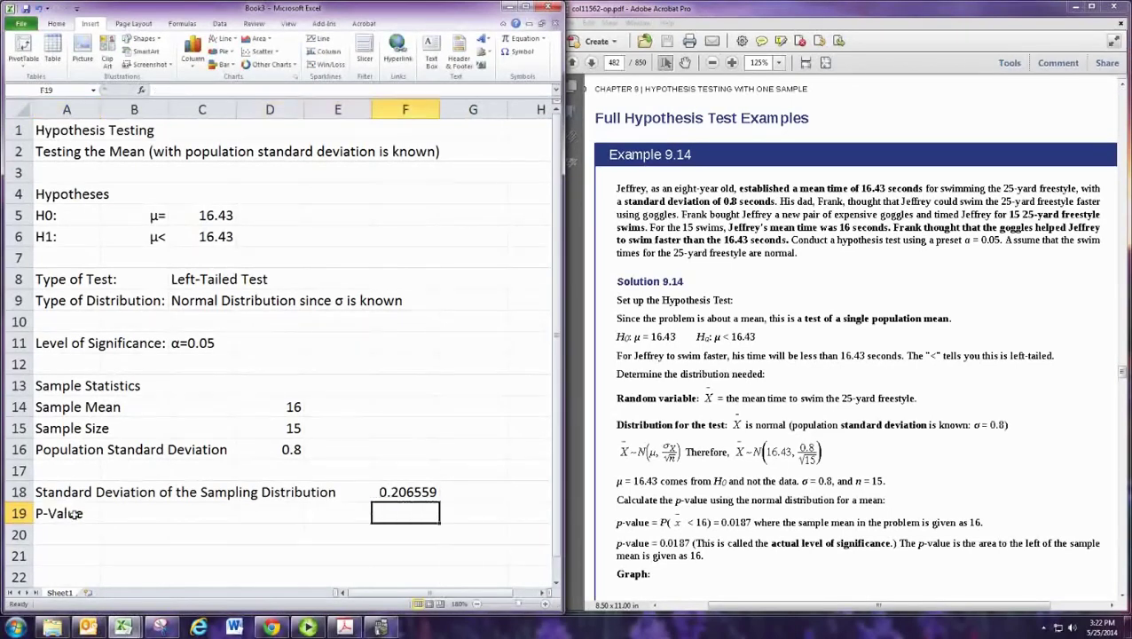
key(Left)
key(Left)
key(Left)
key(Left)
key(Left)
key(Down)
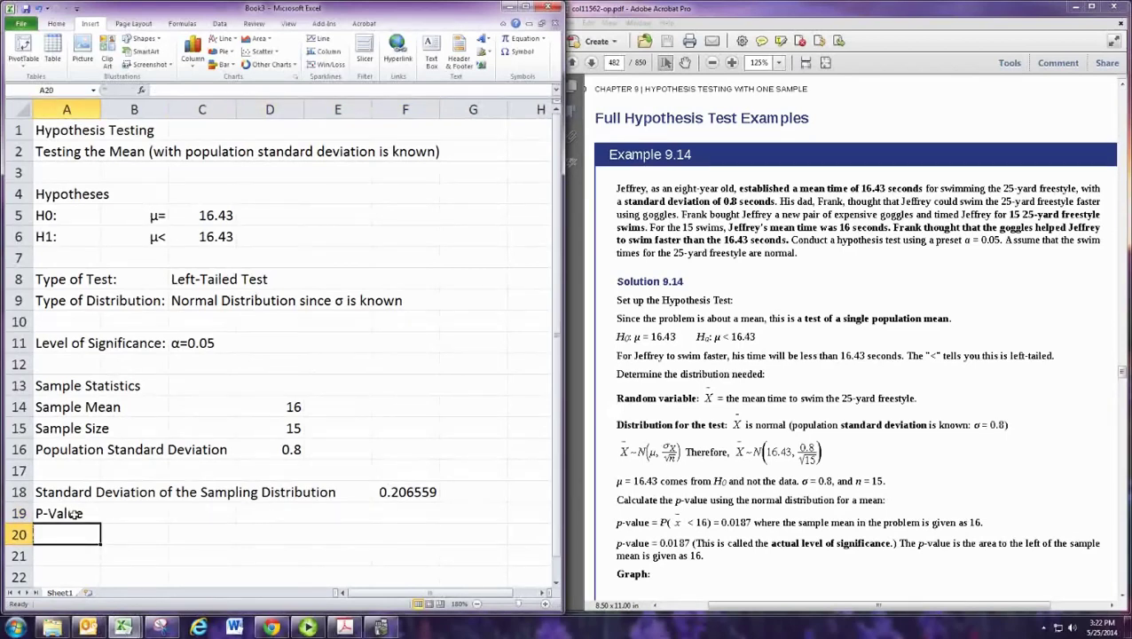
key(Up)
key(Right)
key(Right)
key(Right)
key(Right)
key(Right)
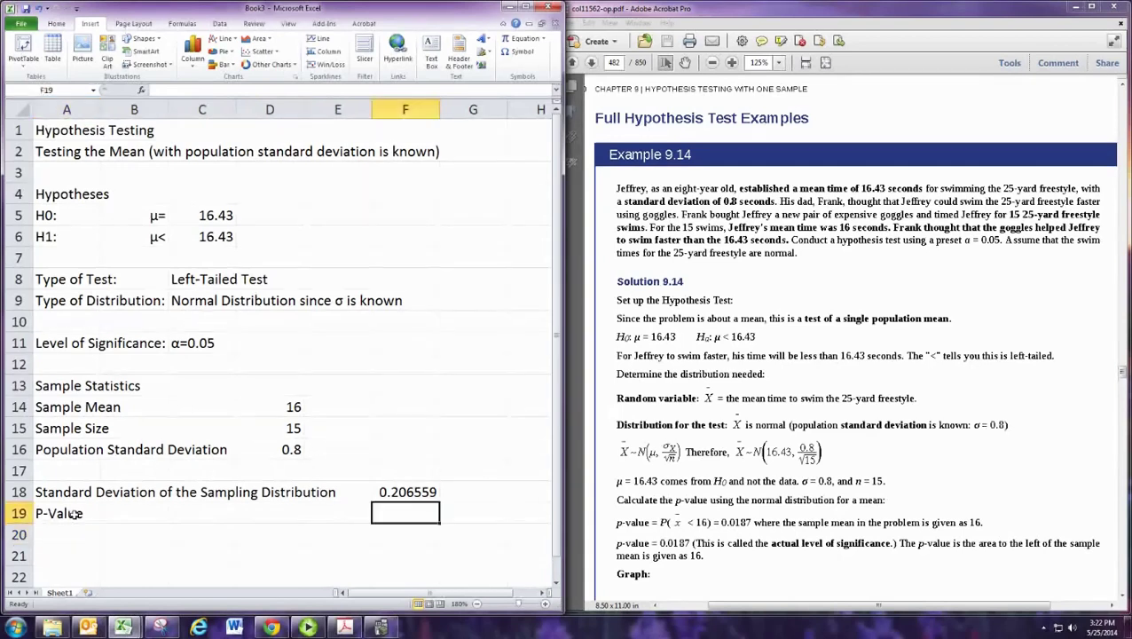
Step: Calculate the left-tailed p-value in D19 with the formula =NORMDIST(D14,C5,F18,1)
key(Left)
key(Left)
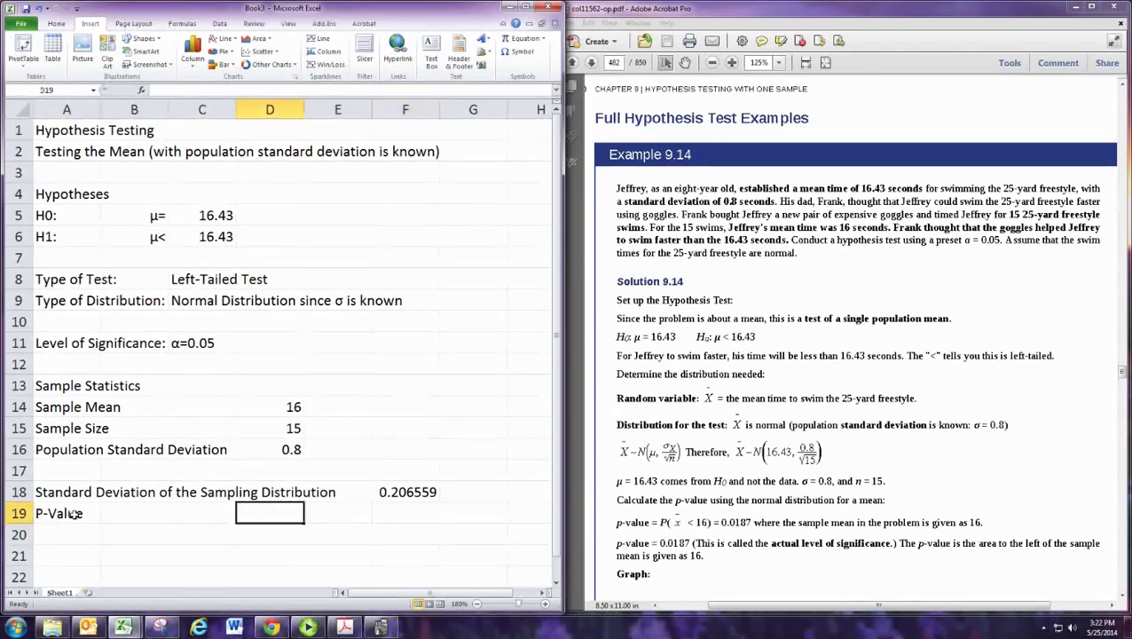
text(=)
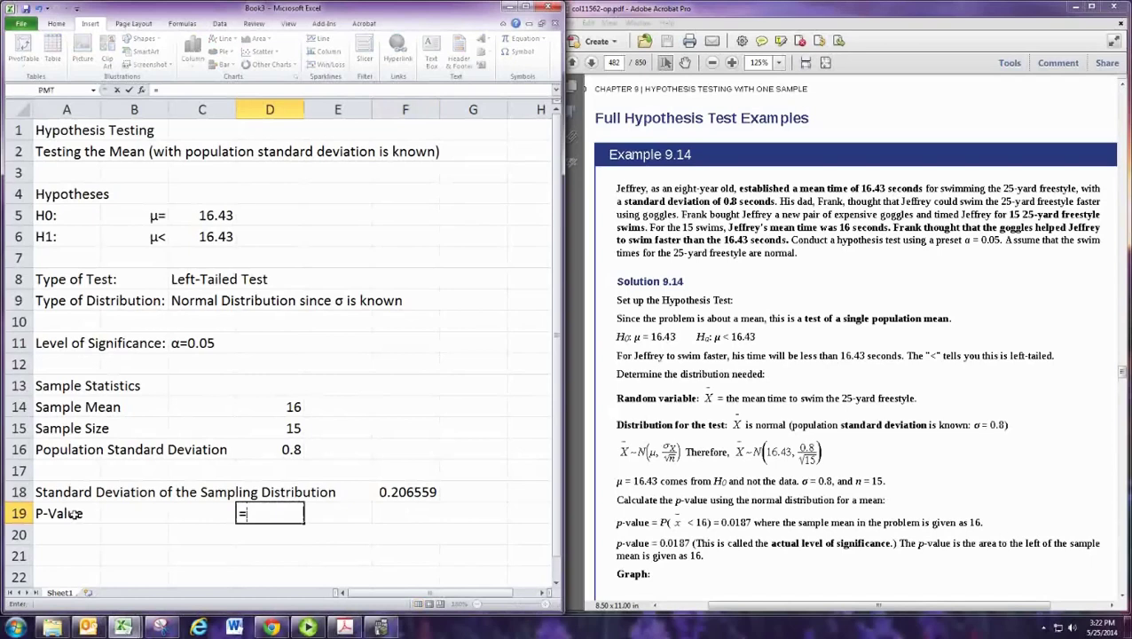
text(NORM)
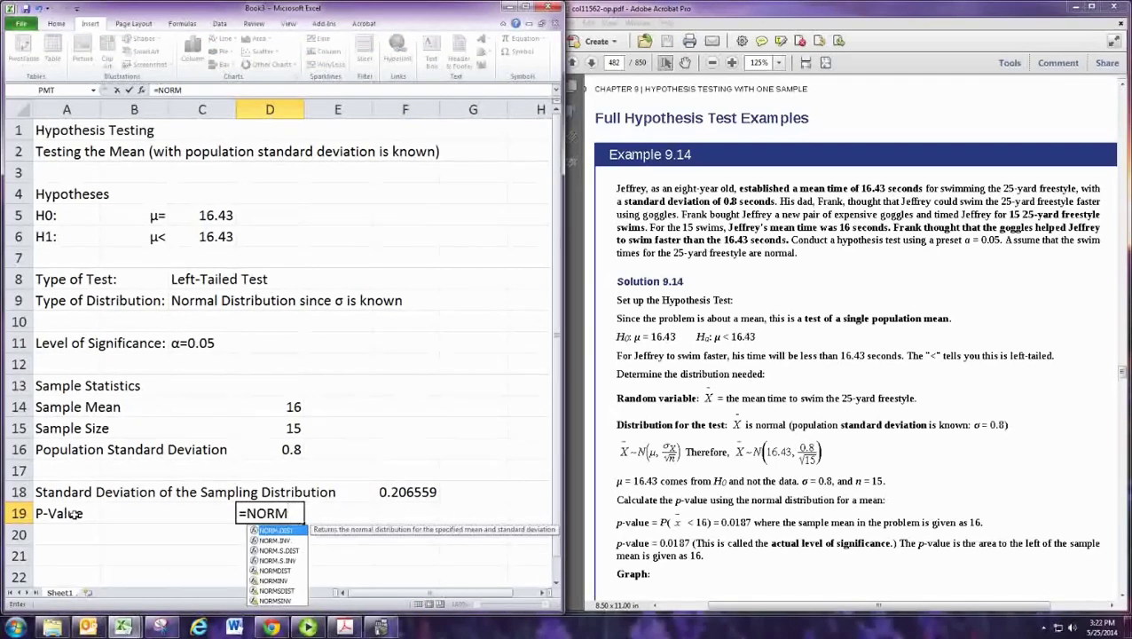
text(DIST()
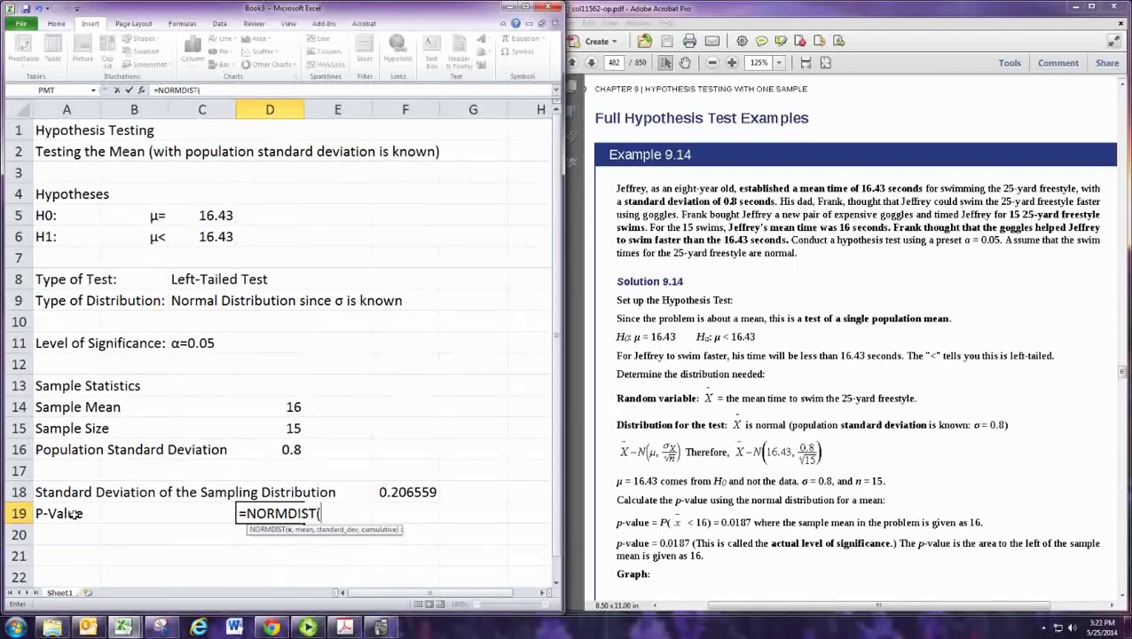
key(Up)
key(Up)
key(Up)
key(Up)
key(Up)
text(,)
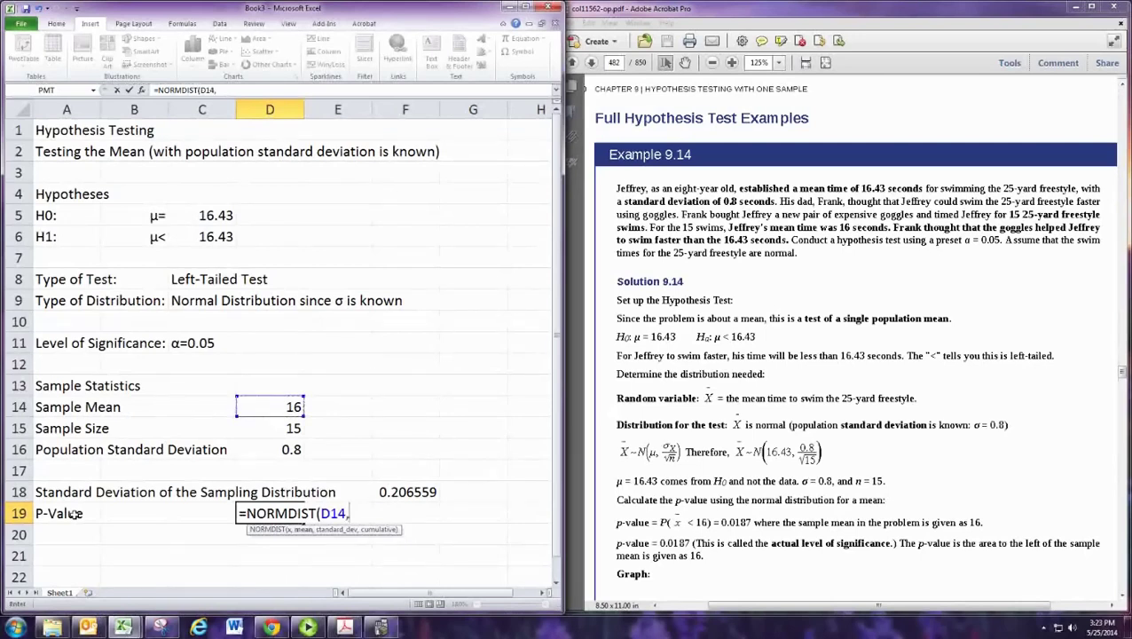
click(218, 218)
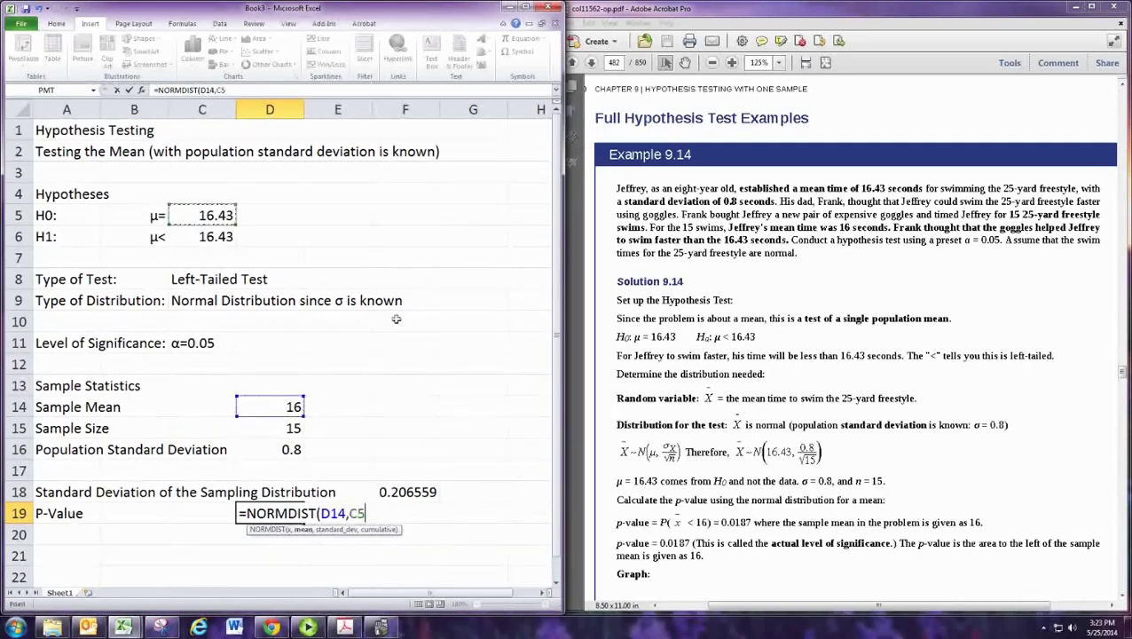
text(,C5,)
click(403, 490)
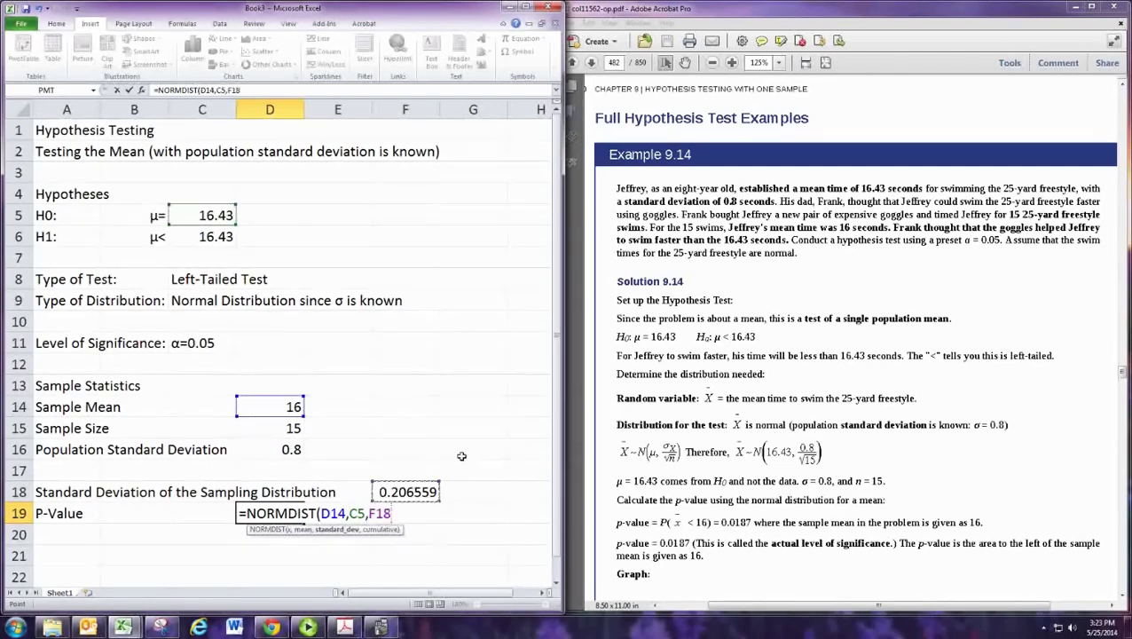
text(,1)
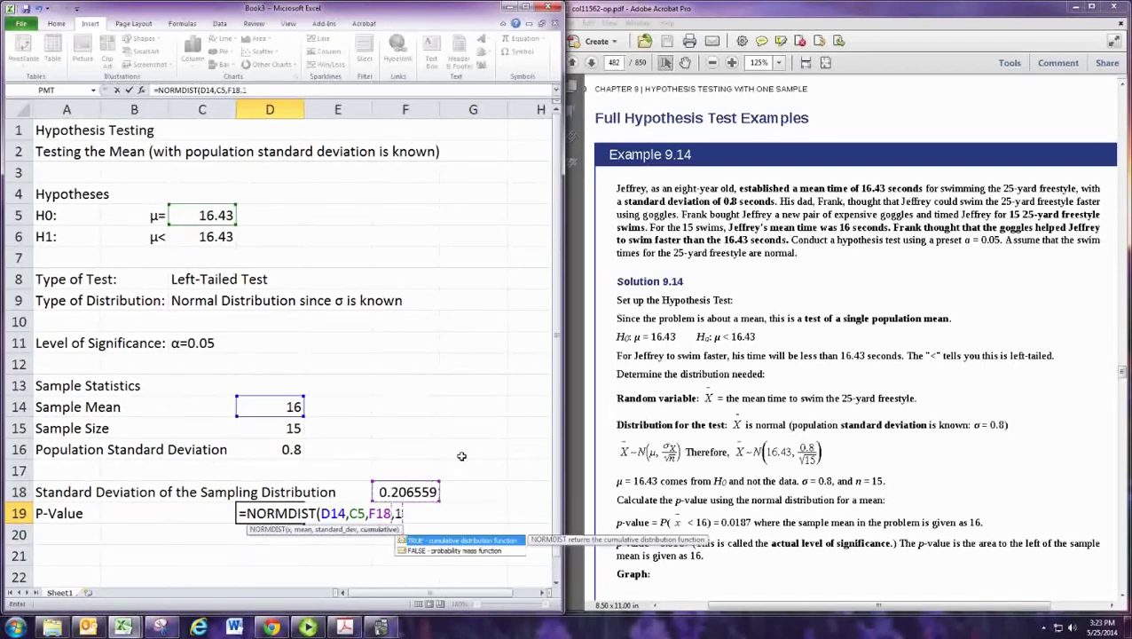
text())
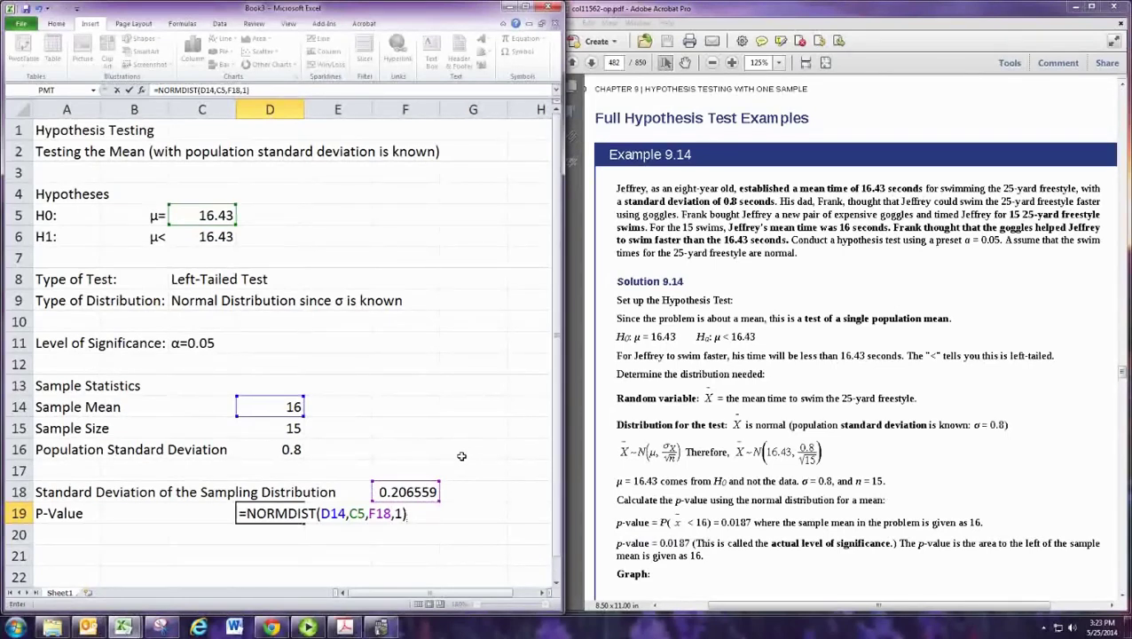
key(Return)
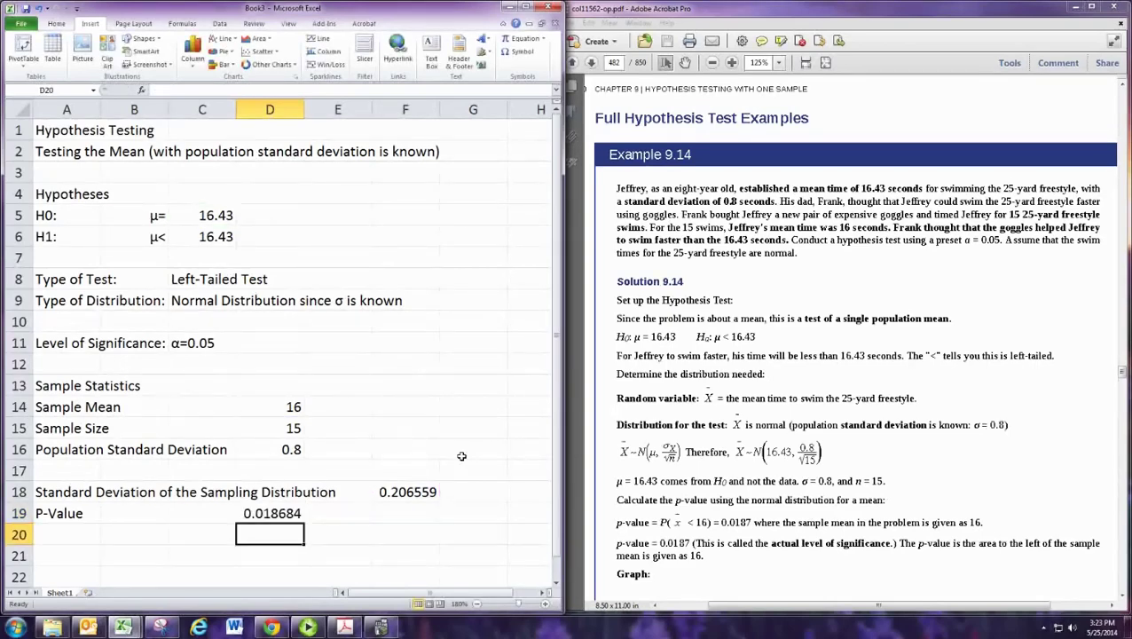
Step: Enter the note "Note; For two-tailed test" in cell F19 beside the p-value
double_click(266, 513)
scroll(266, 435, down, 1)
scroll(82, 406, up, 1)
scroll(81, 405, down, 1)
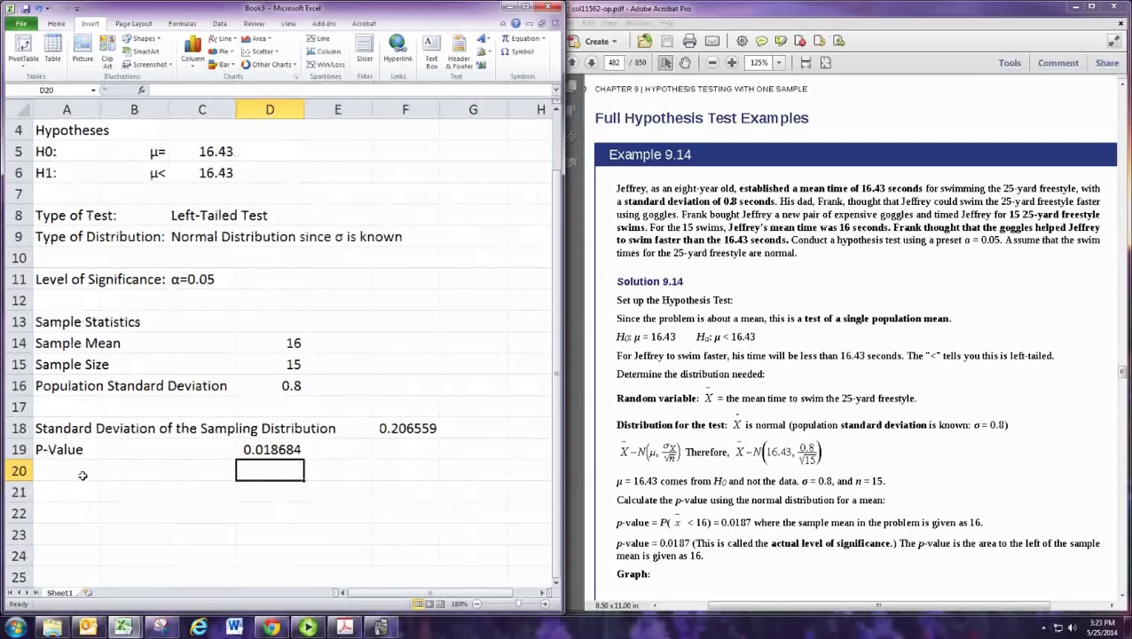
click(404, 450)
text(Note; For two)
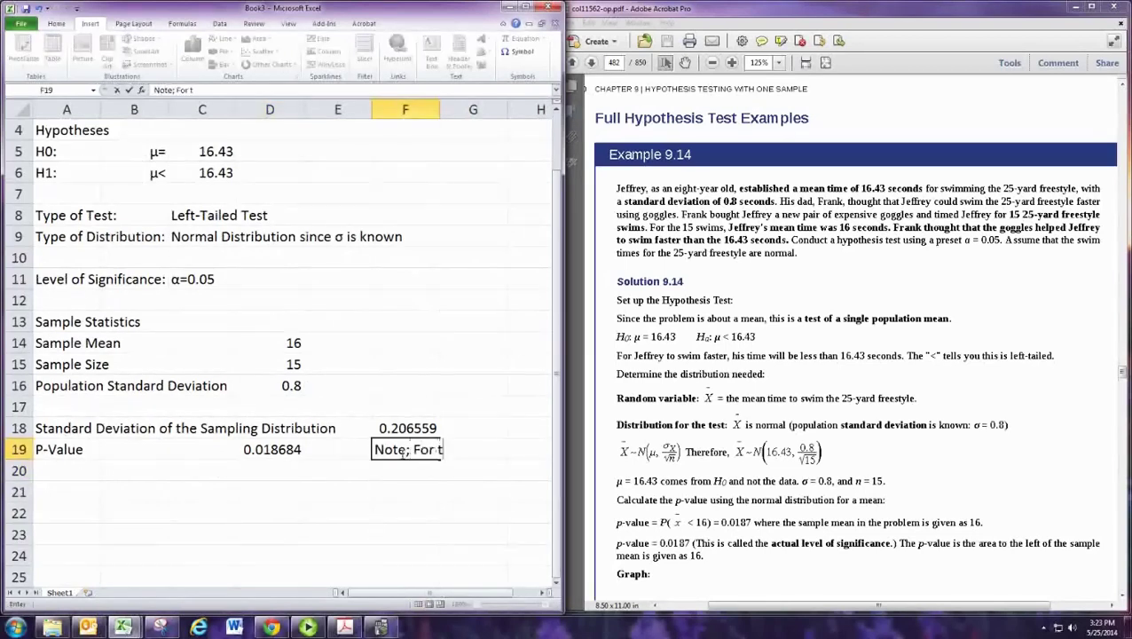
key(BackSpace)
key(BackSpace)
text(wo-tailed test)
key(Return)
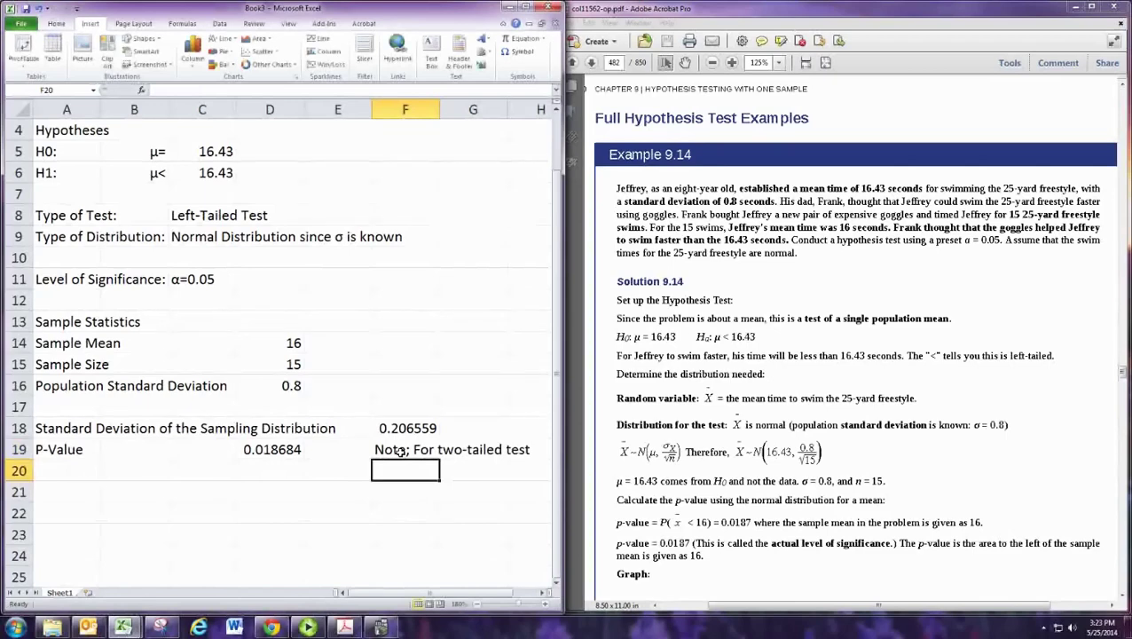
Step: Capture the shaded normal curve of Figure 9.6 from the PDF with Snipping Tool and paste it into the worksheet at A20
key(Left)
key(Left)
scroll(322, 450, up, 1)
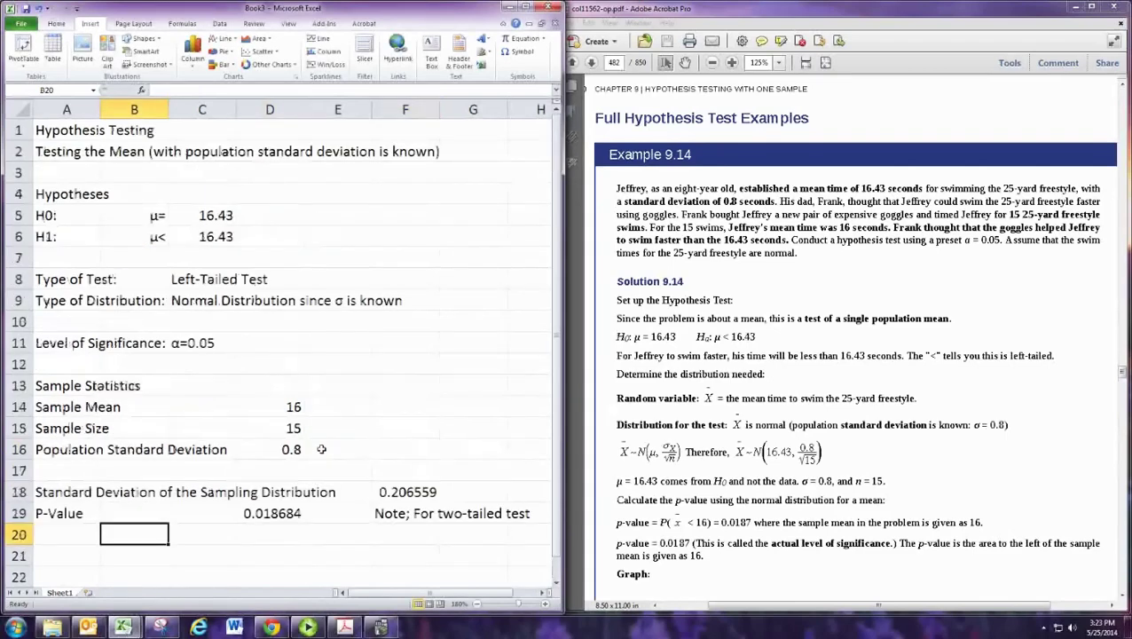
scroll(321, 450, down, 1)
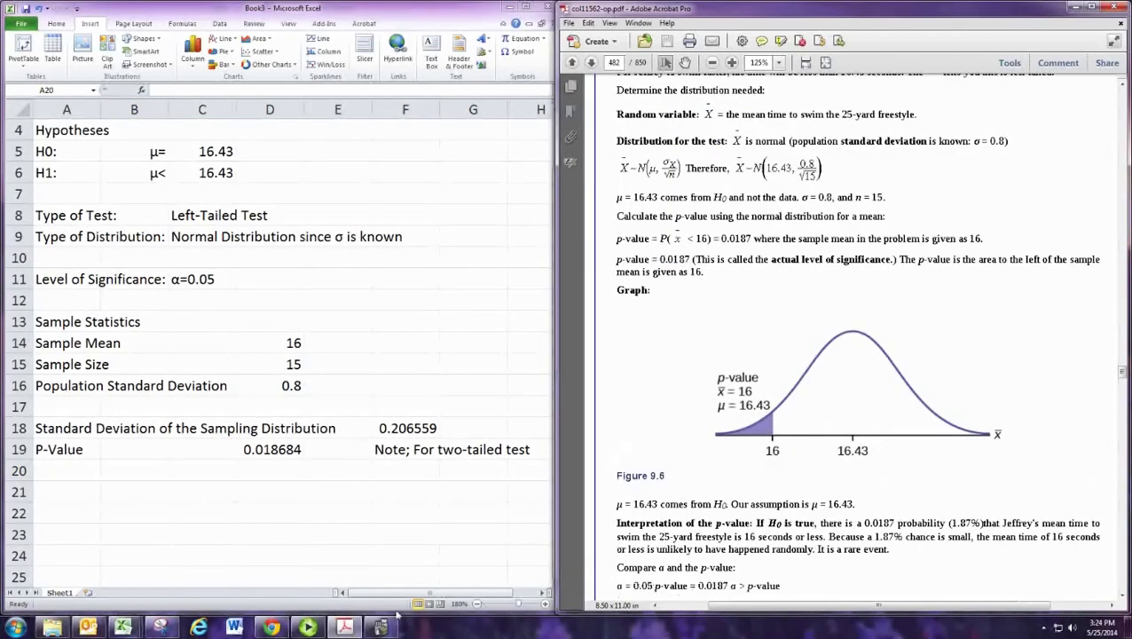
click(160, 626)
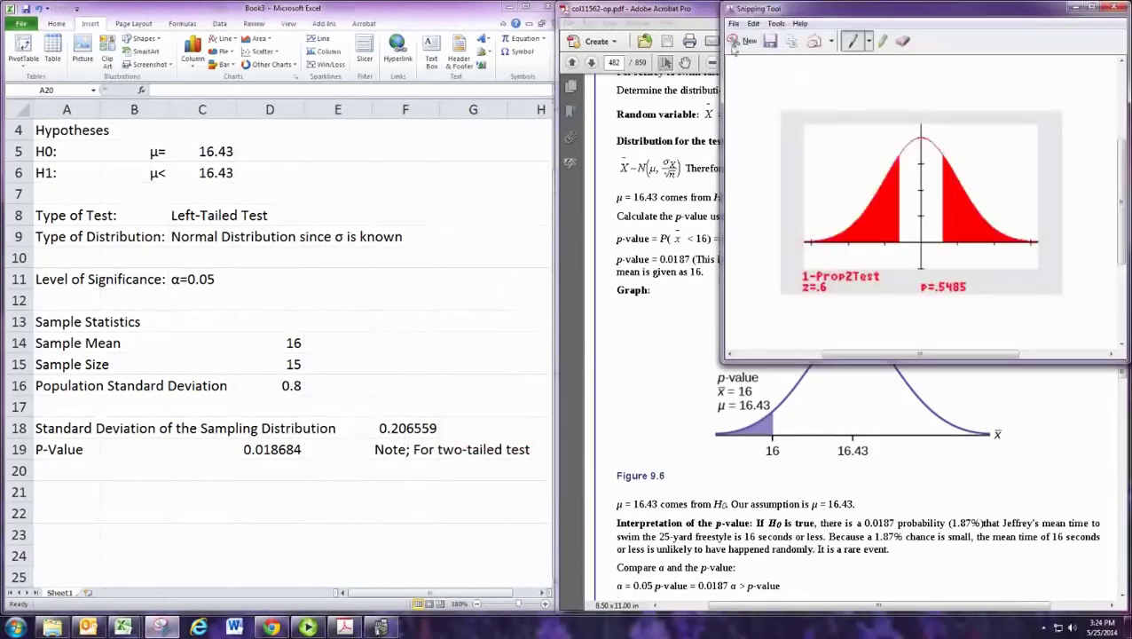
key(ctrl+n)
drag(701, 299, 1022, 477)
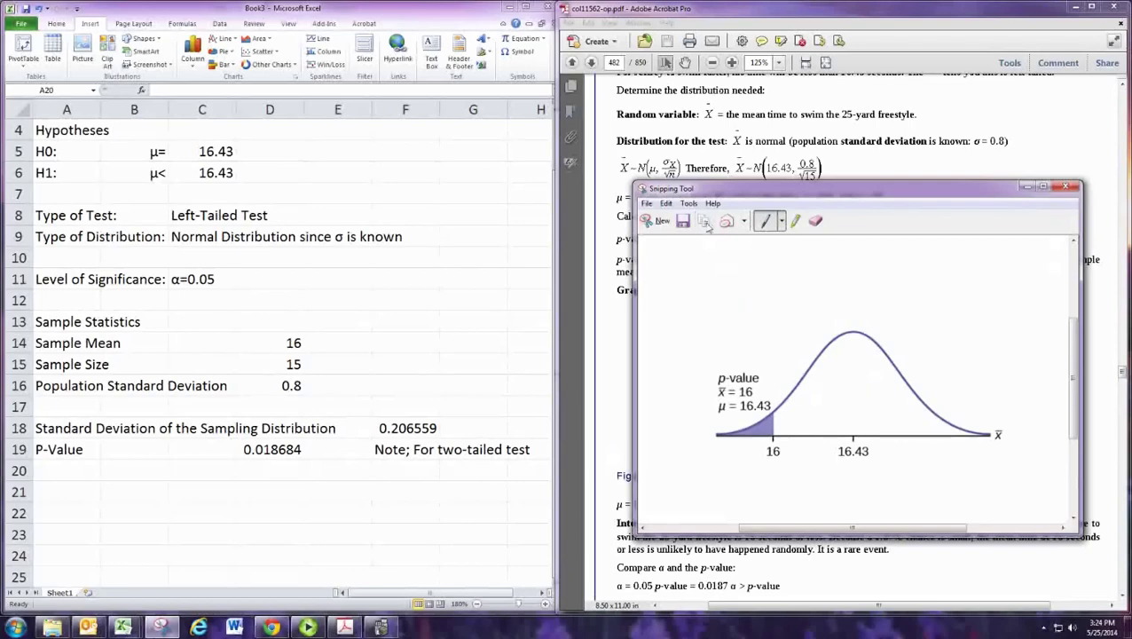
click(83, 480)
key(ctrl+v)
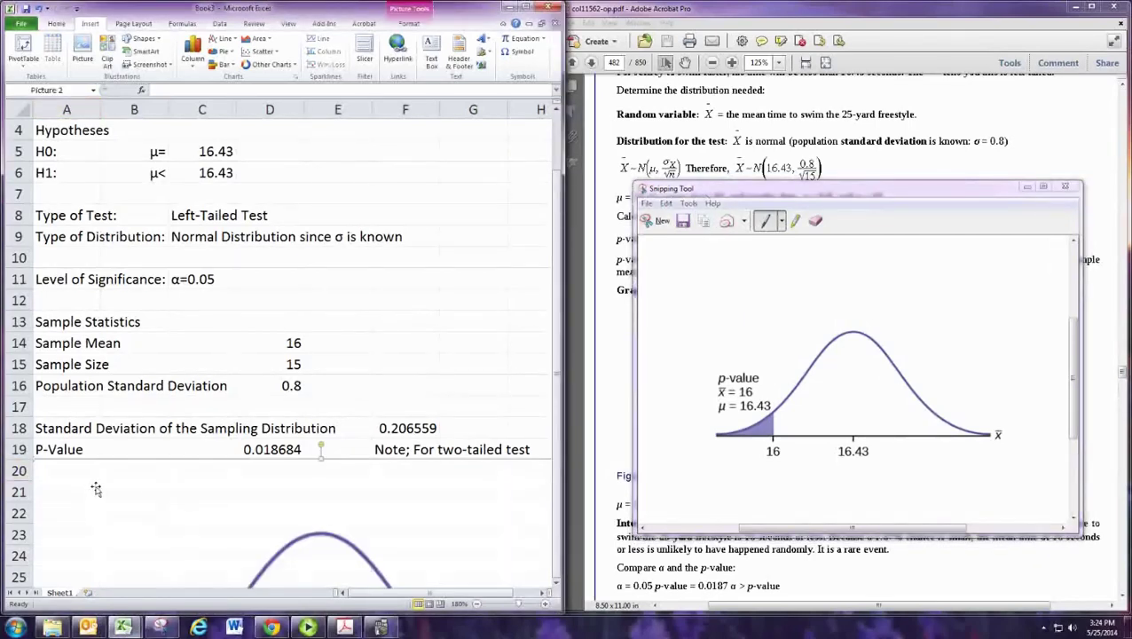
Step: Minimize Snipping Tool and maximize the workbook window
scroll(156, 494, down, 3)
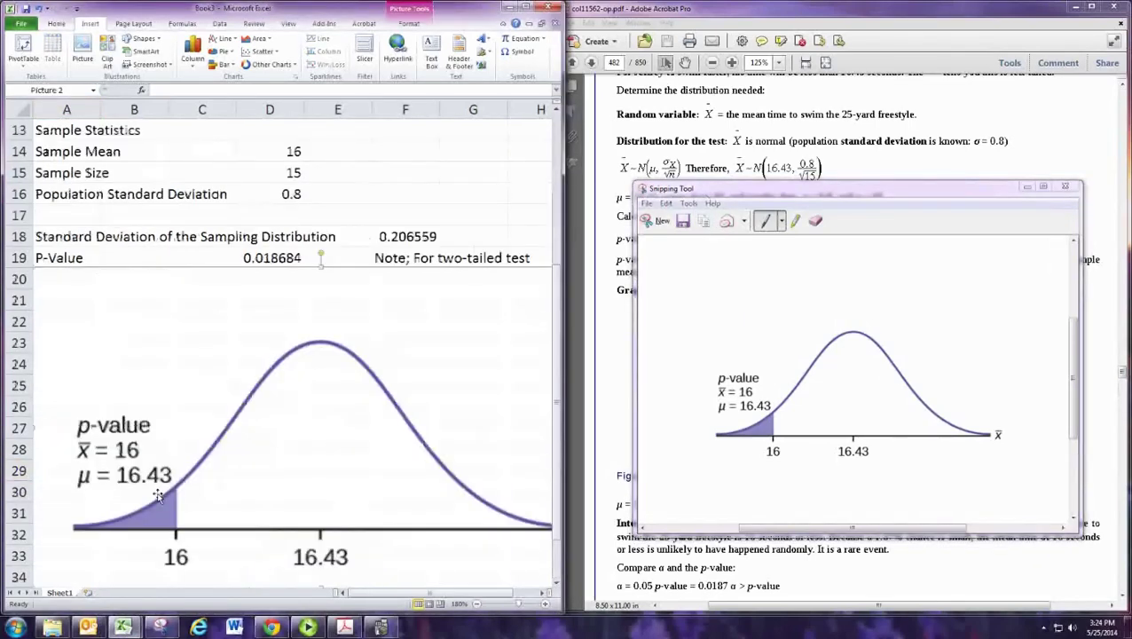
click(1027, 187)
click(532, 8)
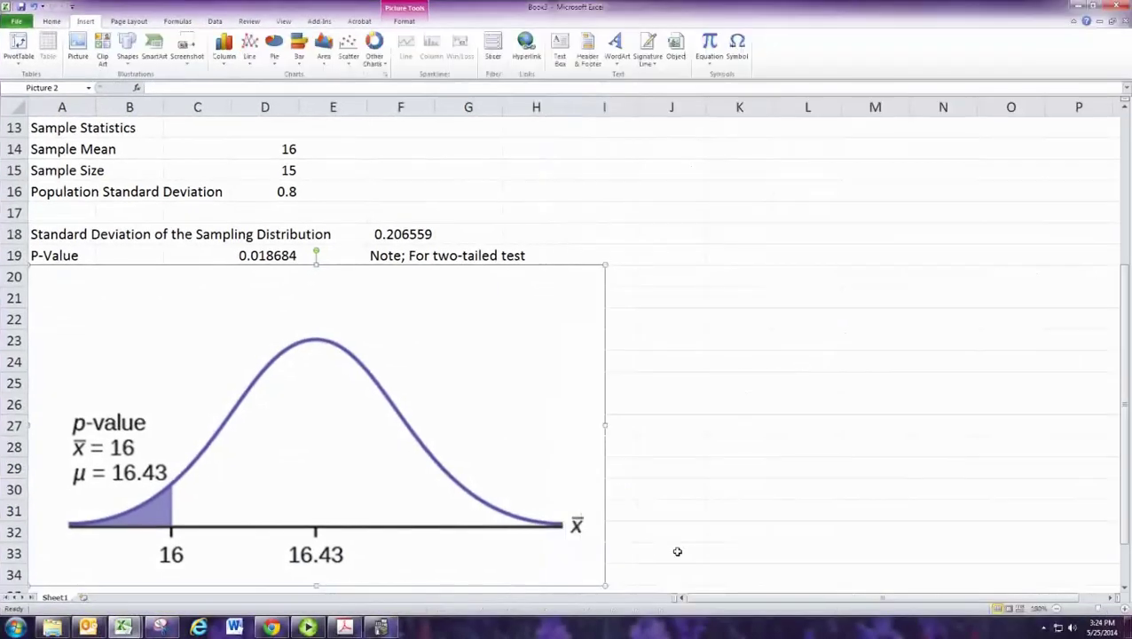
Step: Shrink the normal curve picture in two passes and place it just below the p-value row, spanning about A20 to F29
scroll(657, 542, down, 1)
drag(606, 523, 458, 443)
drag(401, 329, 403, 352)
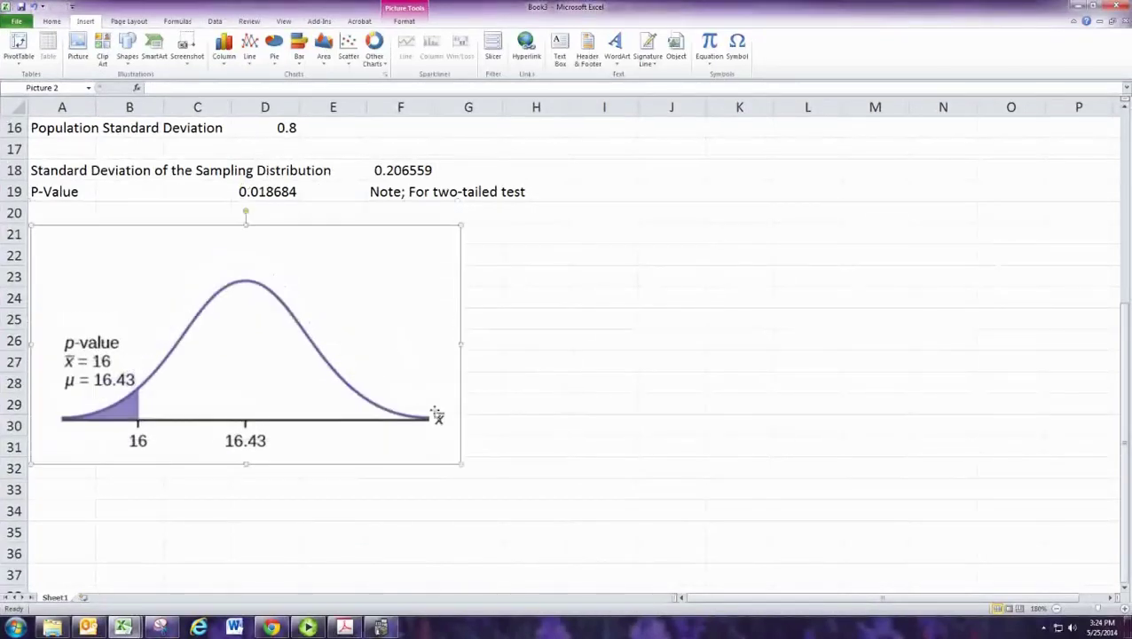
drag(461, 463, 384, 421)
mouse_move(376, 343)
mouse_down()
mouse_move(373, 304)
mouse_move(379, 324)
mouse_up()
click(444, 317)
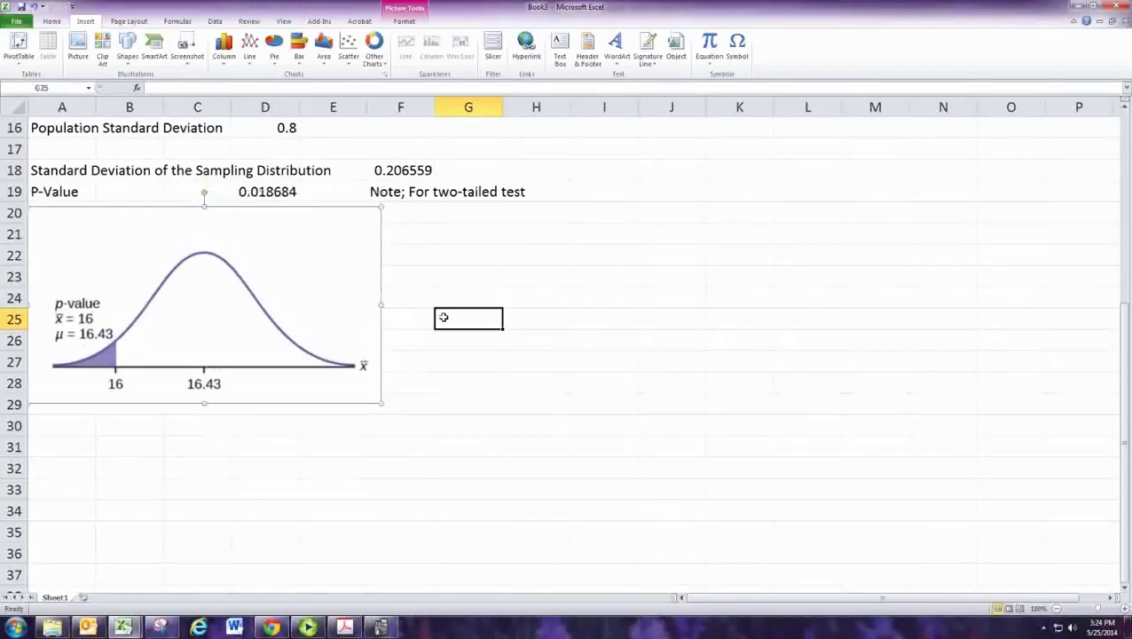
Step: Edit the note in F19 to read "Note: For two-tailed test only"
scroll(484, 333, up, 2)
click(401, 320)
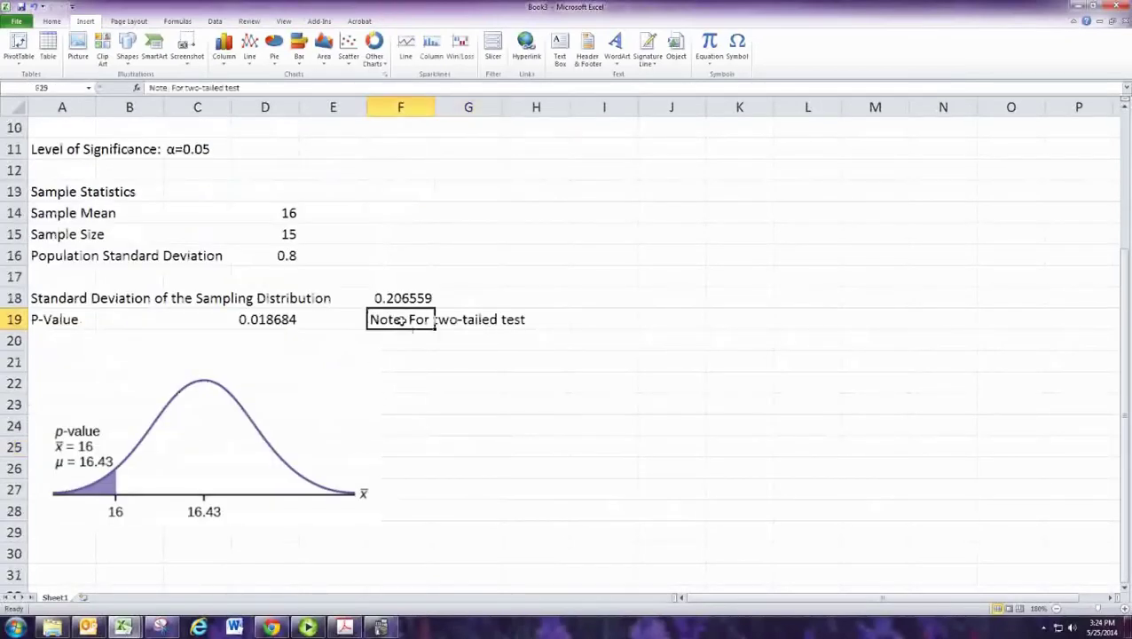
double_click(401, 320)
key(BackSpace)
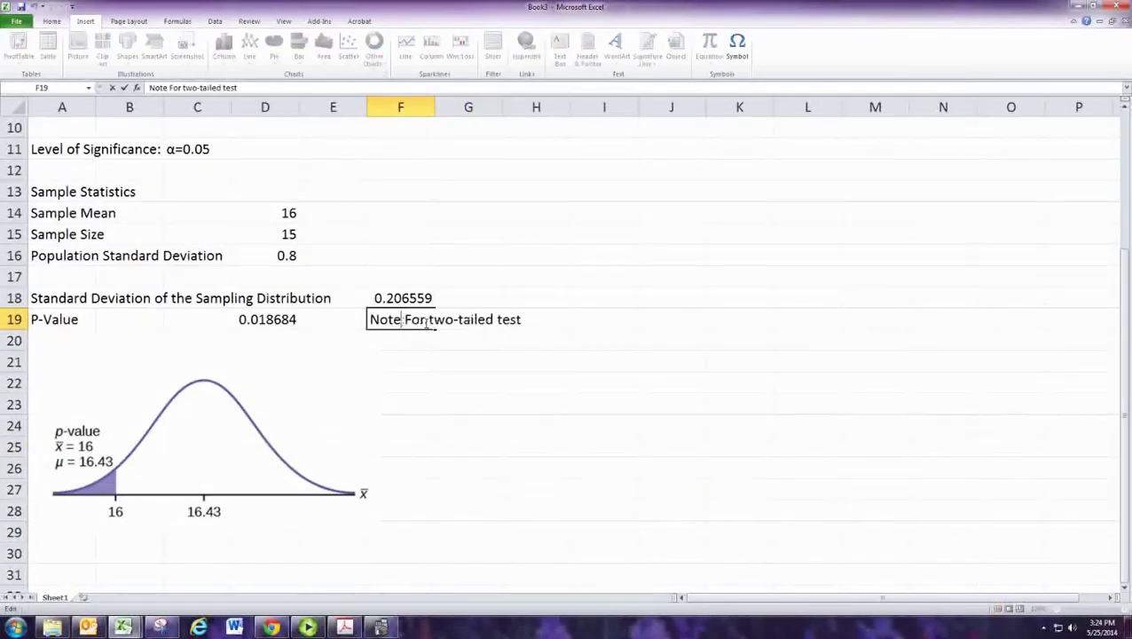
text(:)
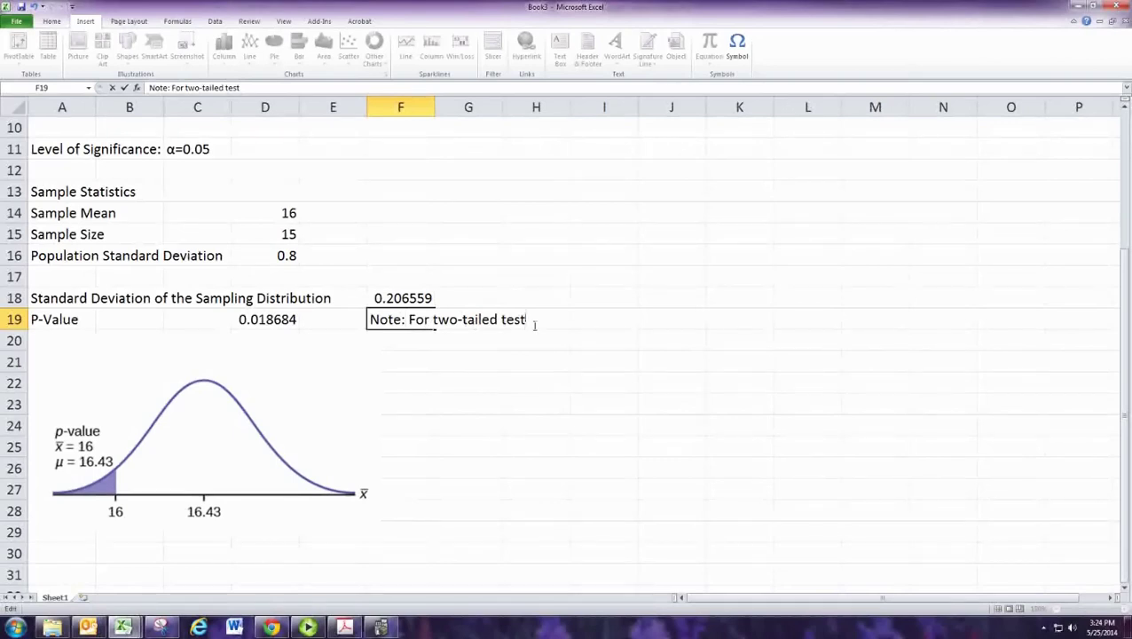
text(only)
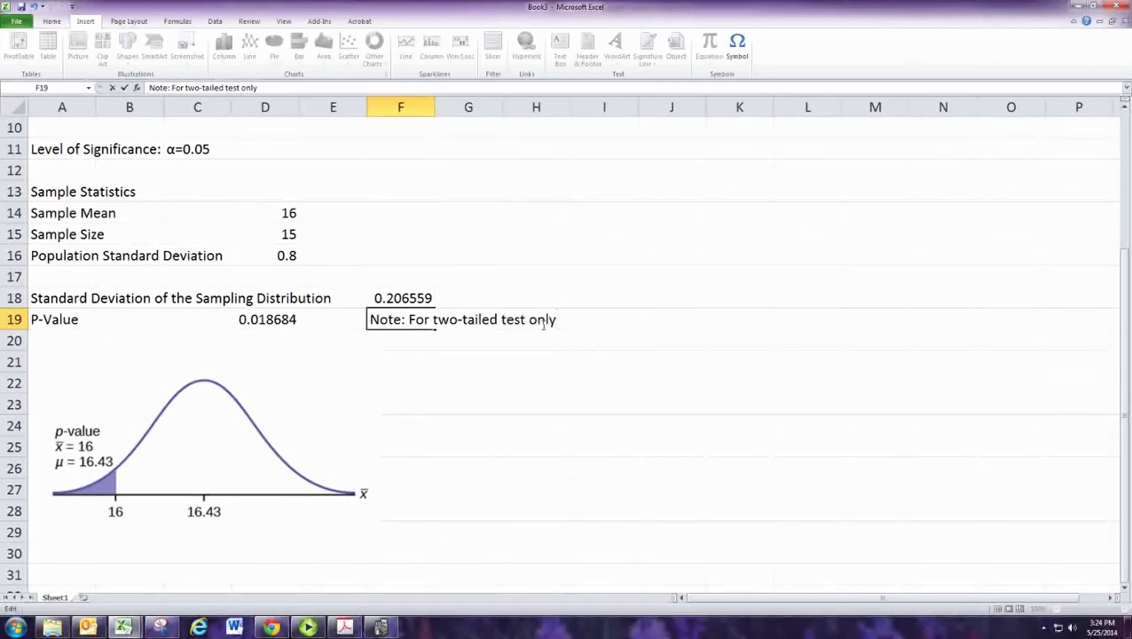
Step: Replace the note in F19 with the label "(left-tailed)"
key(BackSpace)
key(BackSpace)
key(BackSpace)
key(BackSpace)
key(BackSpace)
key(BackSpace)
key(BackSpace)
key(BackSpace)
key(BackSpace)
key(BackSpace)
key(BackSpace)
key(BackSpace)
key(BackSpace)
key(BackSpace)
key(BackSpace)
key(BackSpace)
key(BackSpace)
key(BackSpace)
key(BackSpace)
key(BackSpace)
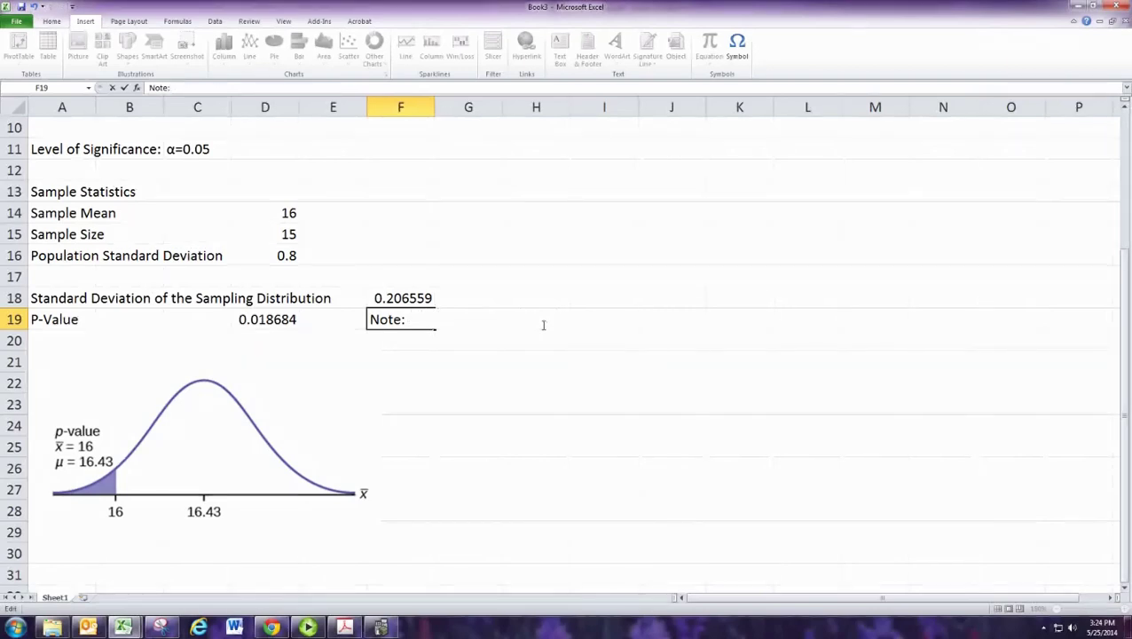
text(For)
key(BackSpace)
key(BackSpace)
key(BackSpace)
text(See)
key(BackSpace)
key(BackSpace)
key(BackSpace)
key(BackSpace)
key(BackSpace)
key(BackSpace)
key(BackSpace)
key(BackSpace)
key(BackSpace)
text((two)
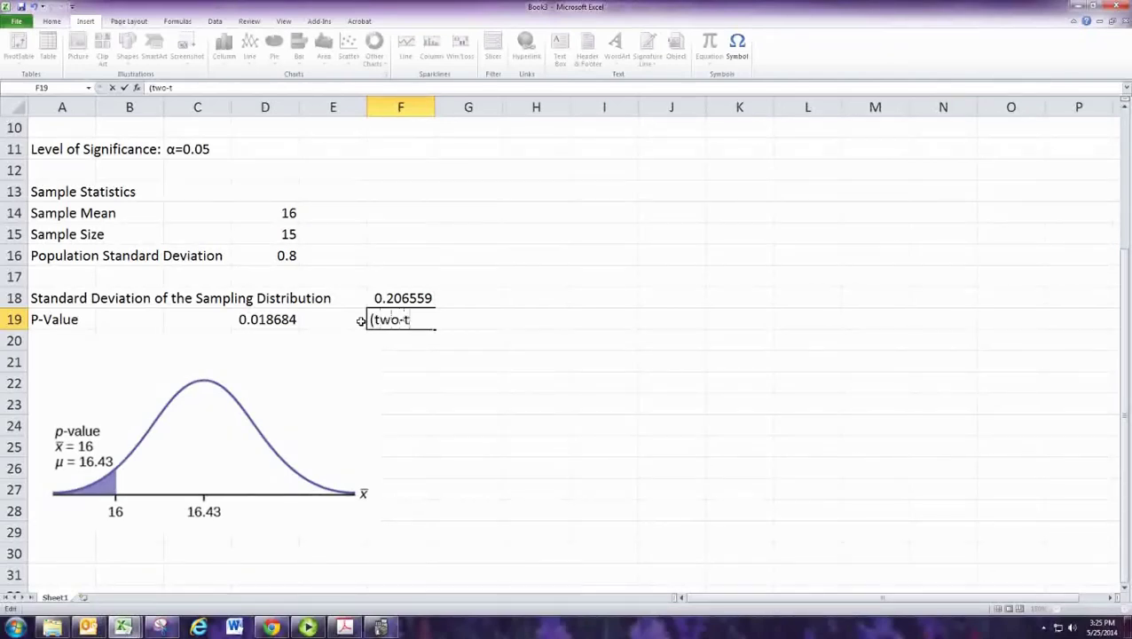
text(-t)
key(BackSpace)
key(BackSpace)
key(BackSpace)
key(BackSpace)
key(BackSpace)
text(left-tailed))
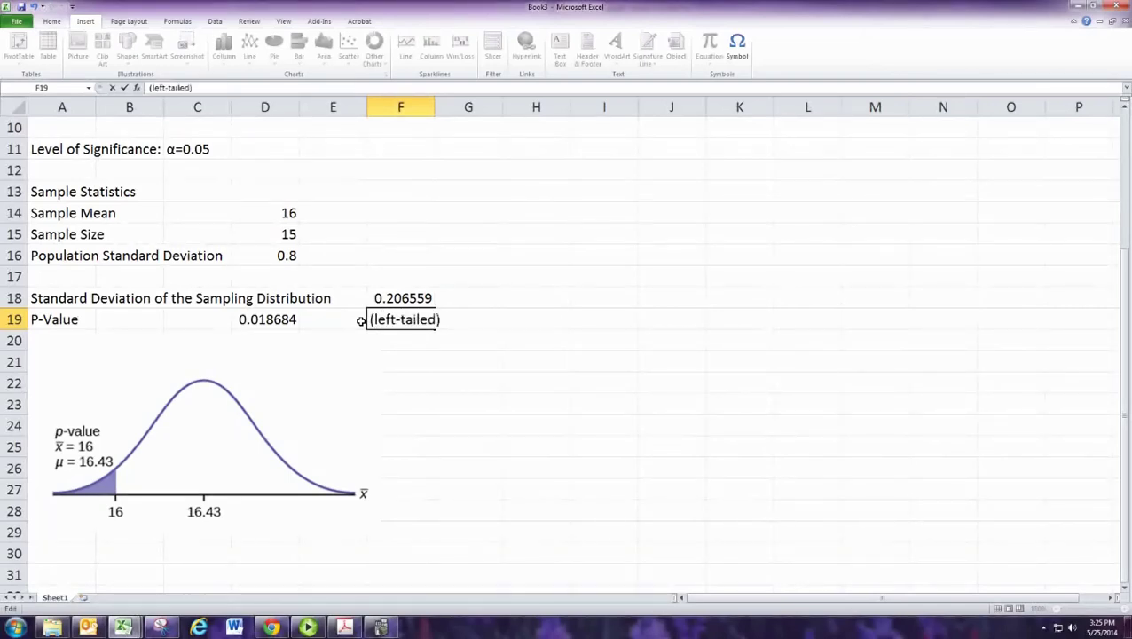
key(Return)
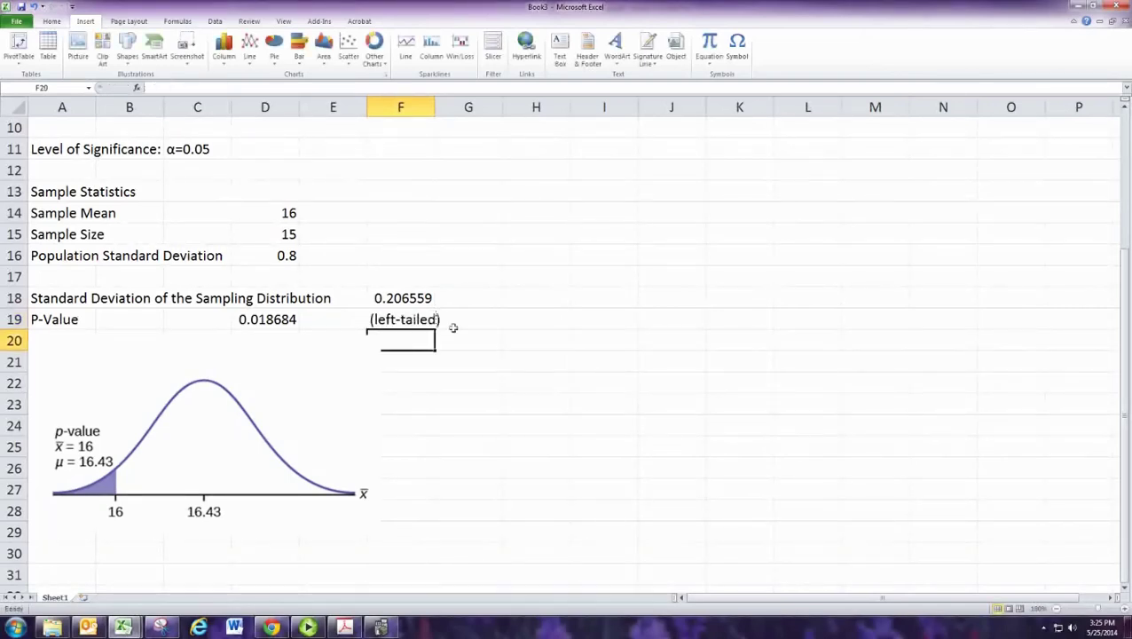
Step: Move the curve picture down to row 23 and calculate the right-tailed p-value in D20 with =1-NORMDIST(D14,C6,F18,1)
drag(372, 380, 353, 435)
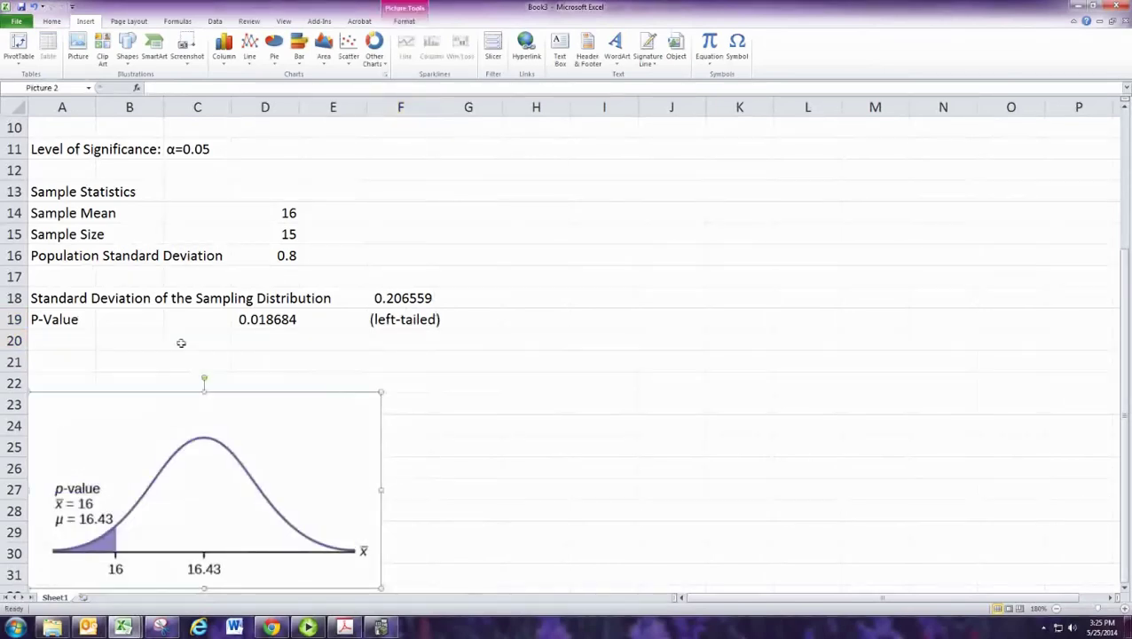
click(240, 344)
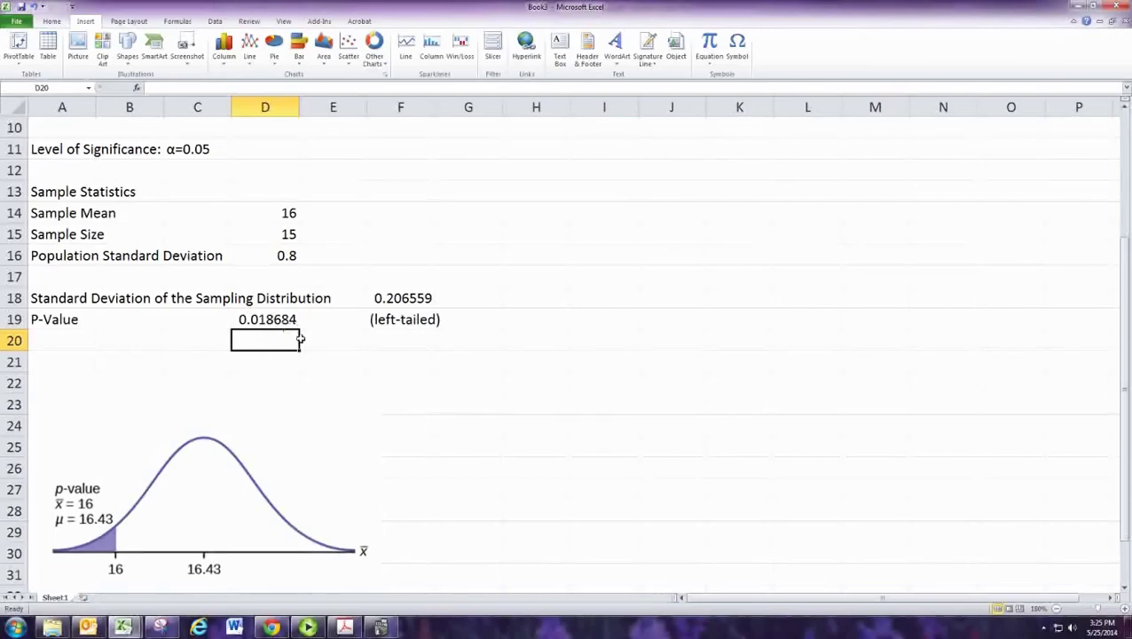
text(=)
scroll(388, 334, up, 3)
scroll(392, 336, down, 1)
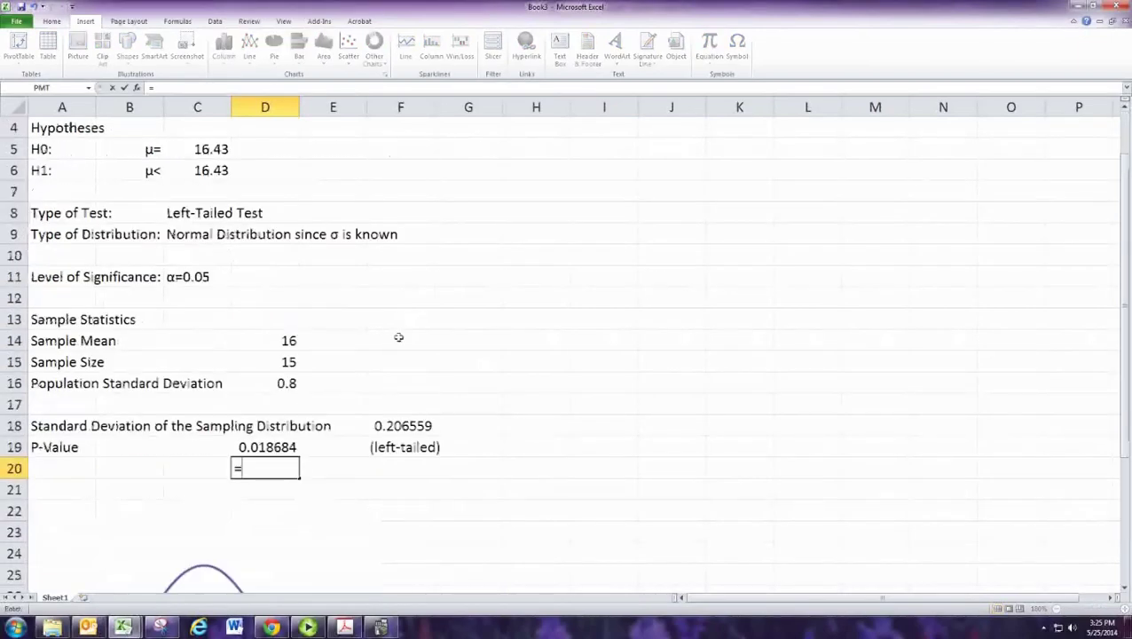
text(1-)
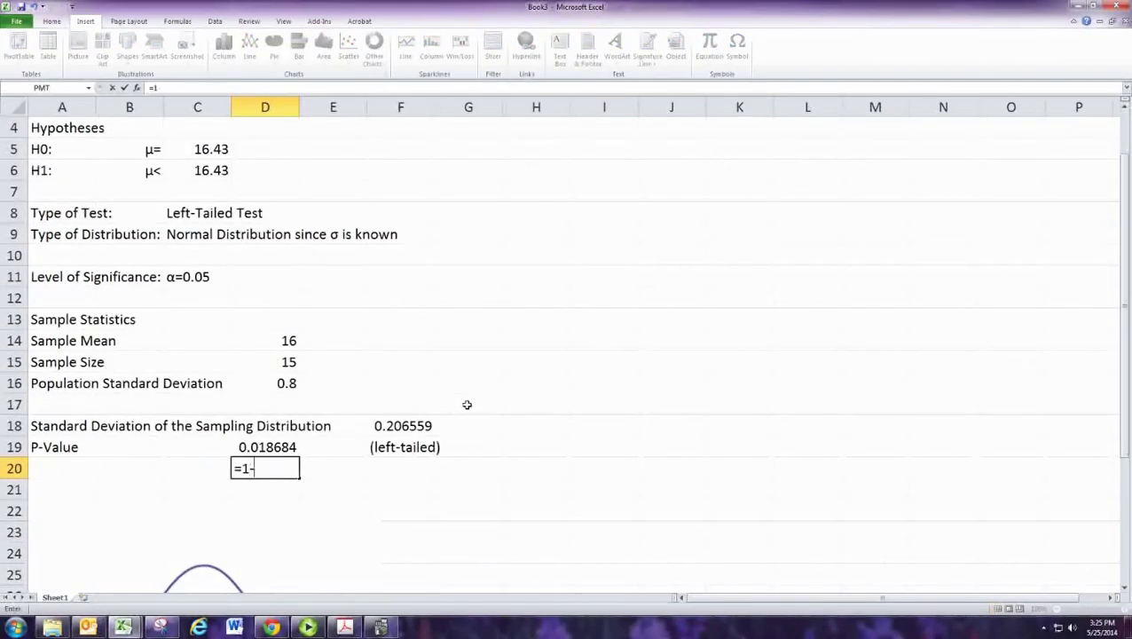
text(NORMD)
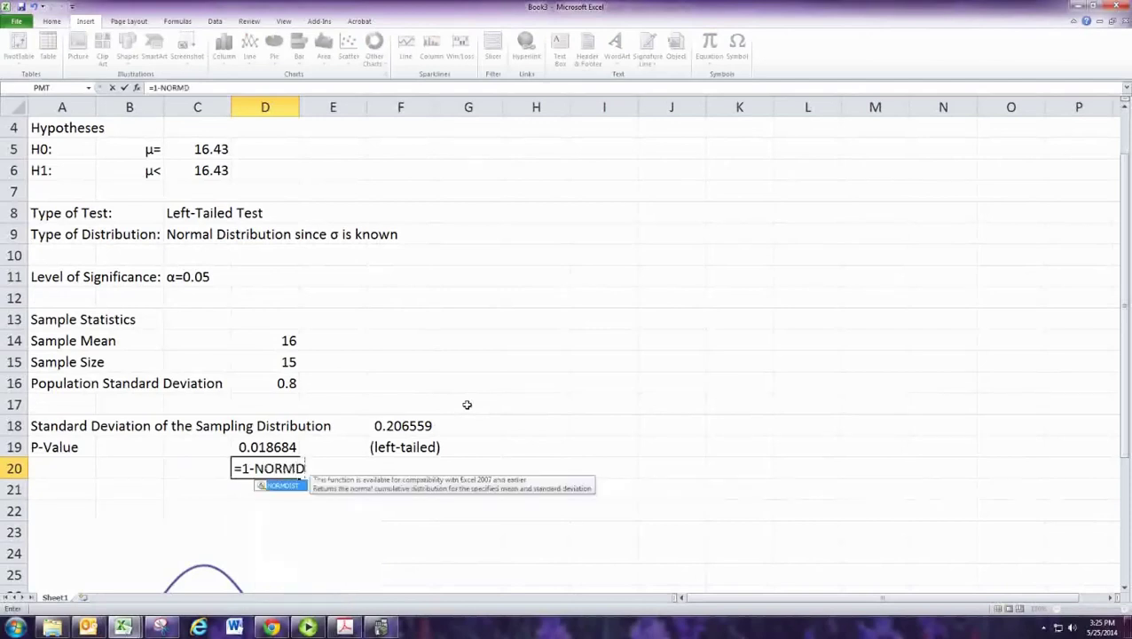
key(BackSpace)
text(D)
key(Tab)
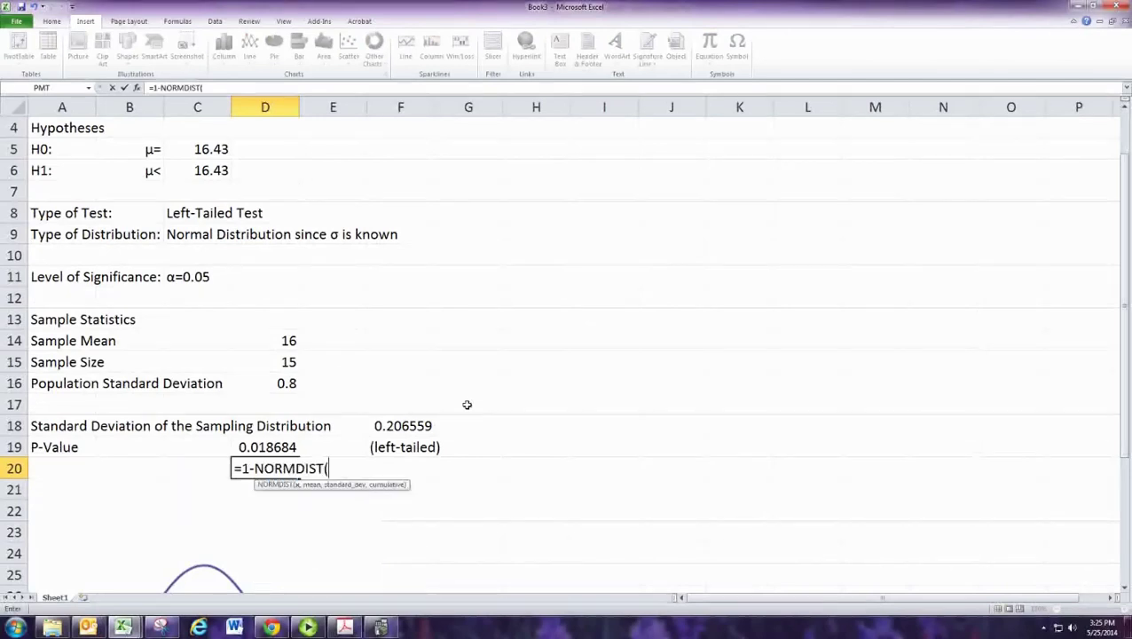
click(269, 348)
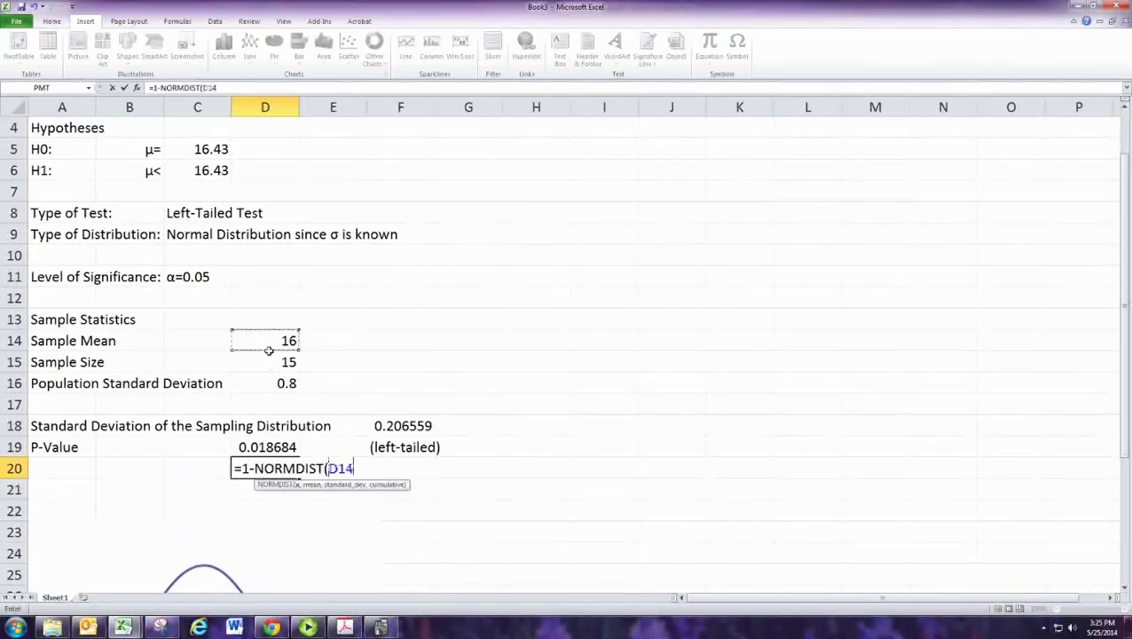
text(,)
click(217, 170)
text(,)
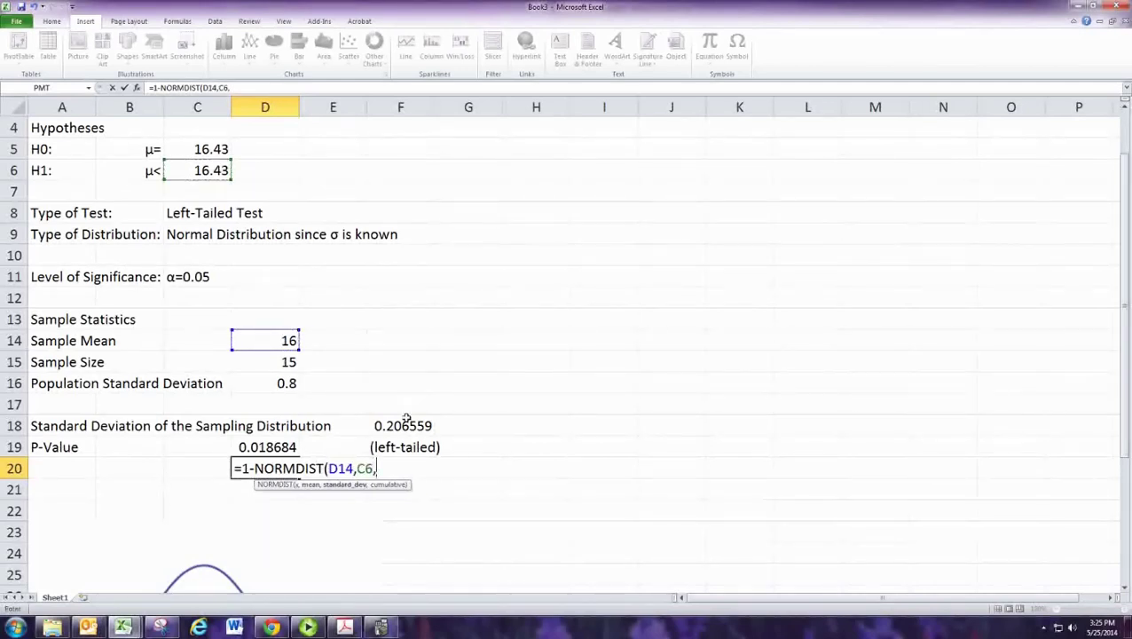
click(404, 425)
text(,)
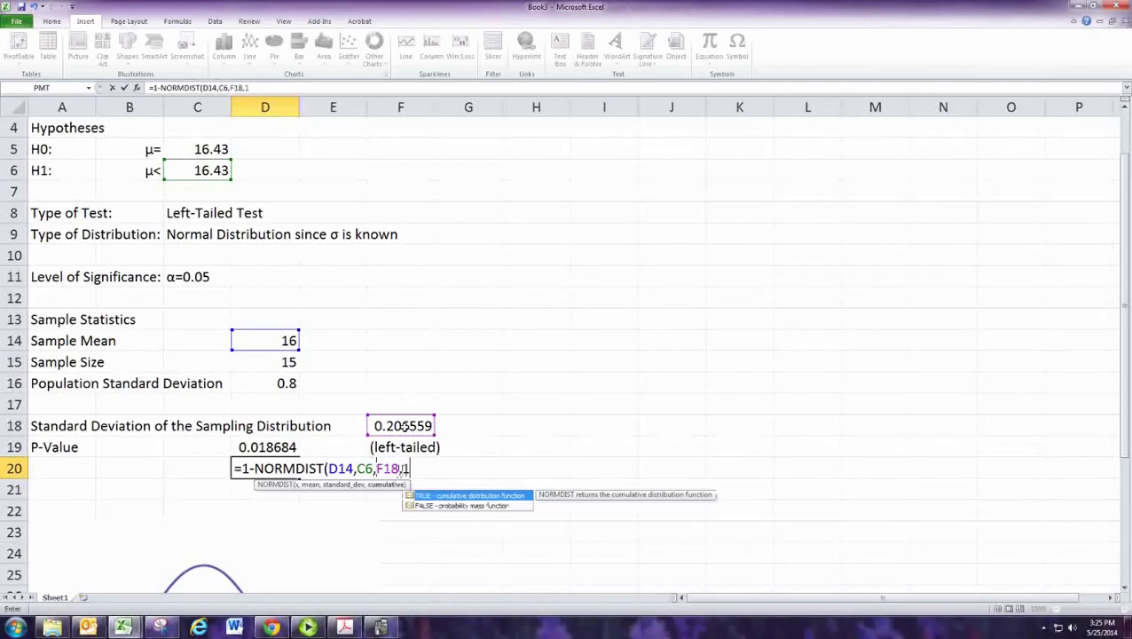
text(1)
key(Return)
Step: Enter the label "(right-tailed)" in F20 beside the p-value
key(Up)
key(Right)
key(Right)
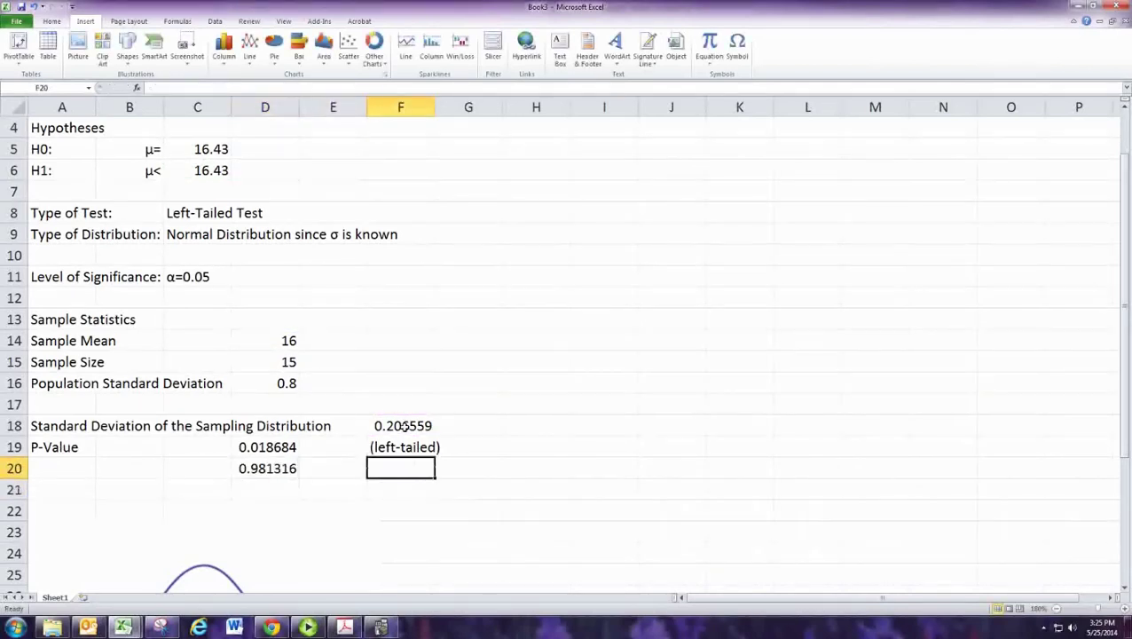
text((right )
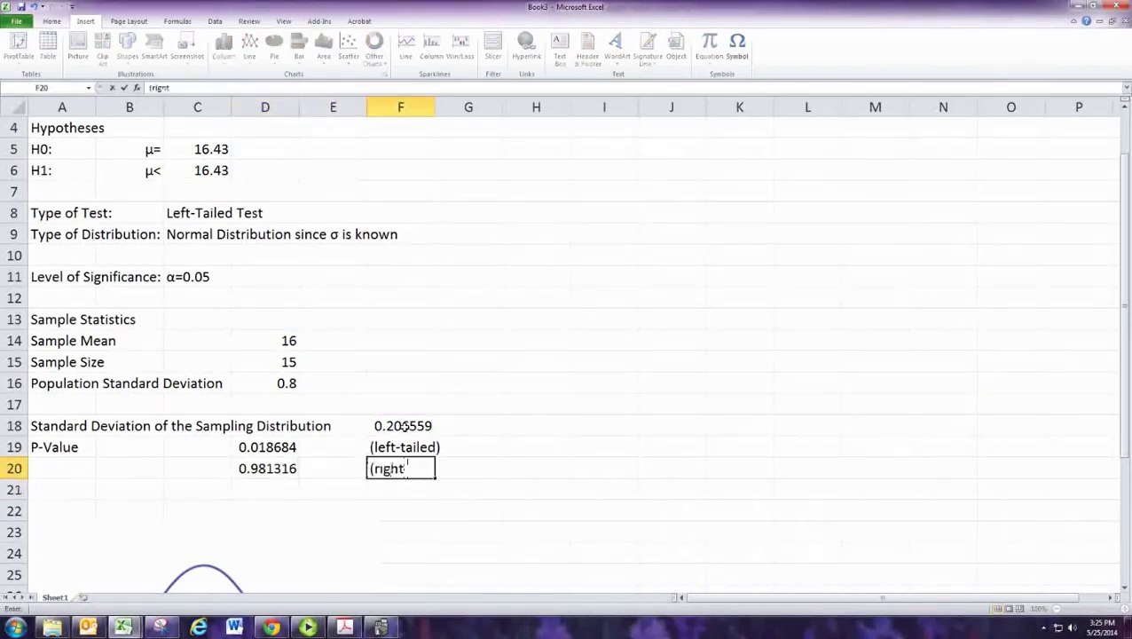
text(t-ta)
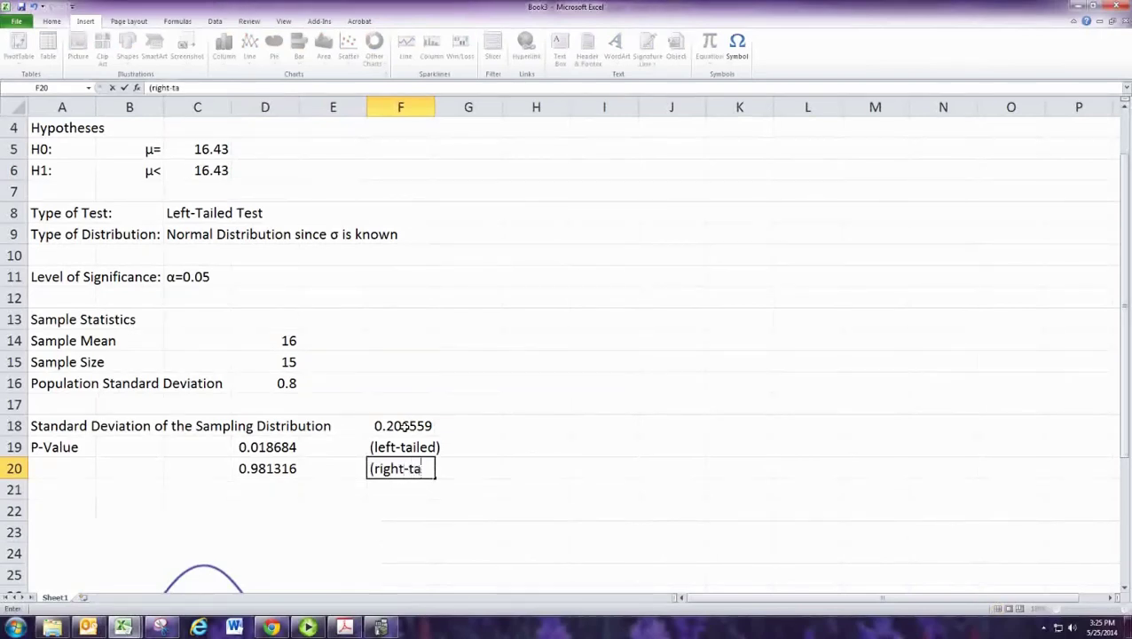
text(iled))
key(Return)
Step: Calculate the two-tailed p-value in D21 with the formula =2*MIN(D19:D20)
key(Left)
key(Left)
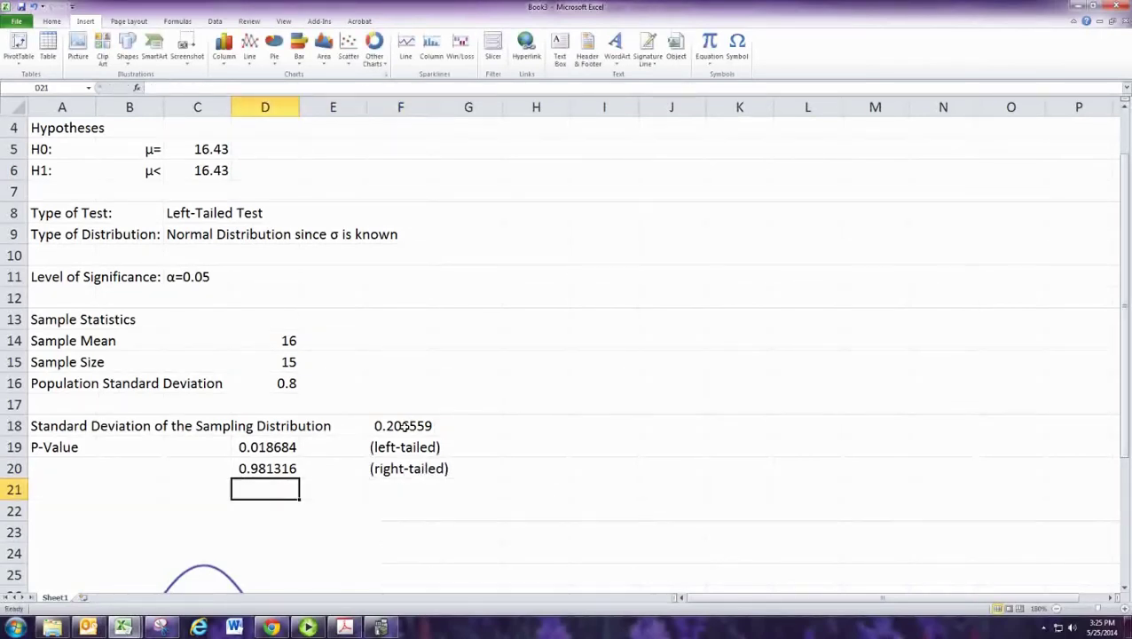
text(=)
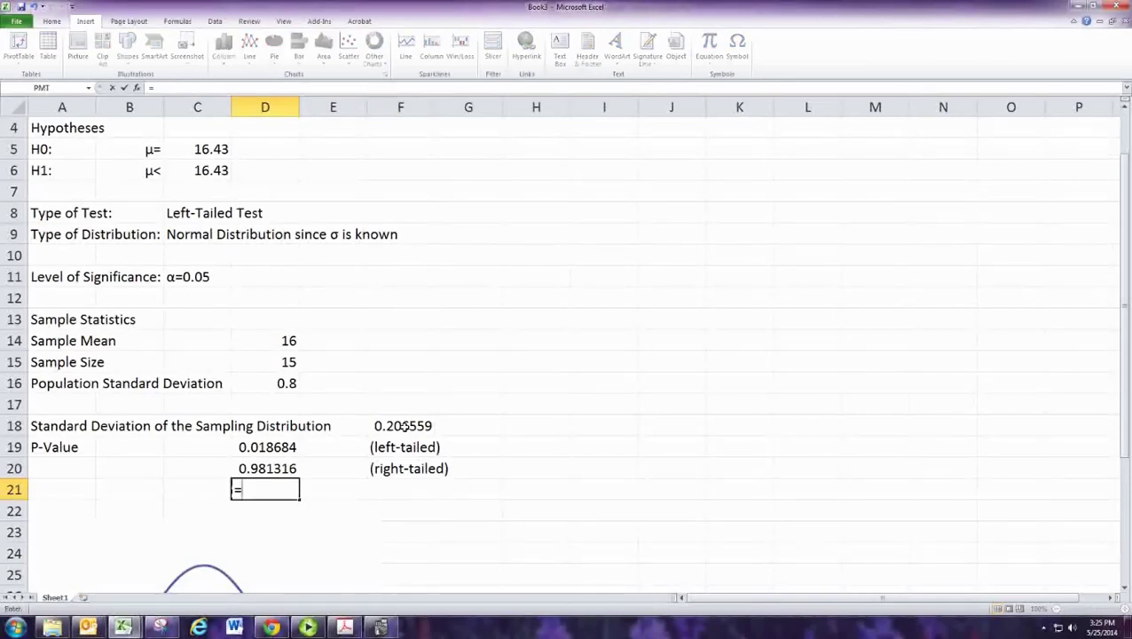
text(@*MIN)
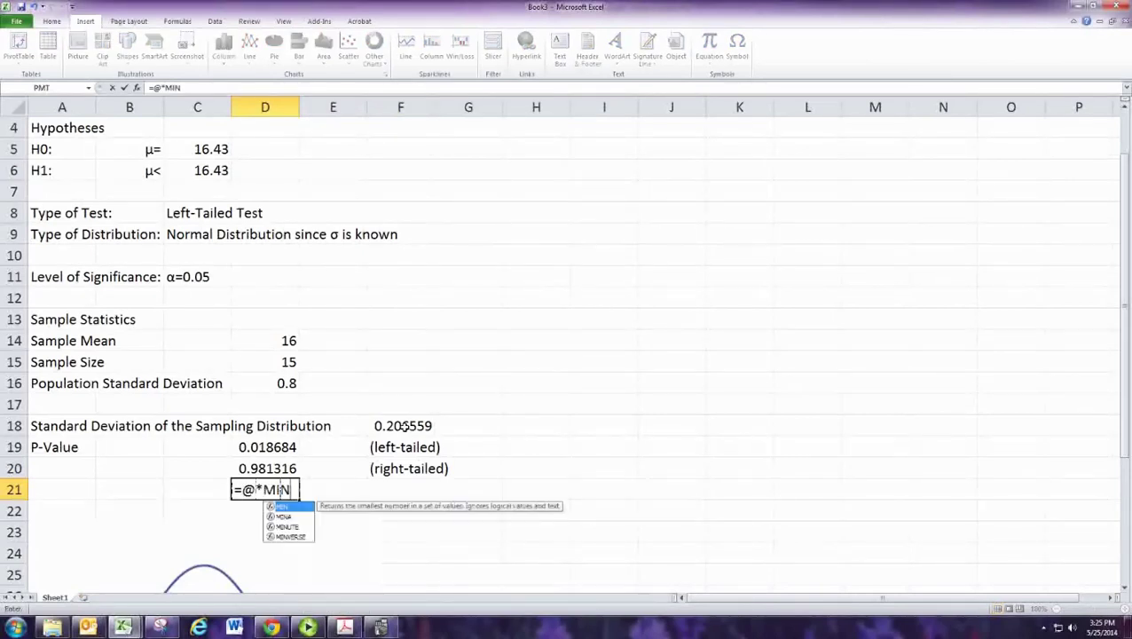
key(BackSpace)
key(BackSpace)
key(BackSpace)
key(BackSpace)
key(BackSpace)
text(2*M)
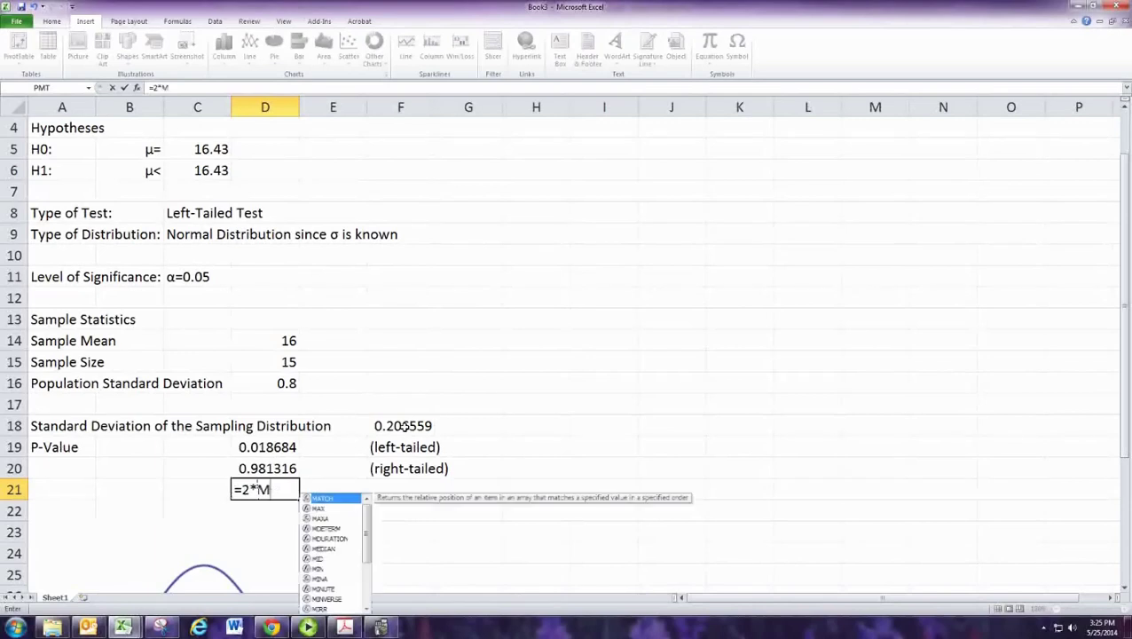
text(IN)
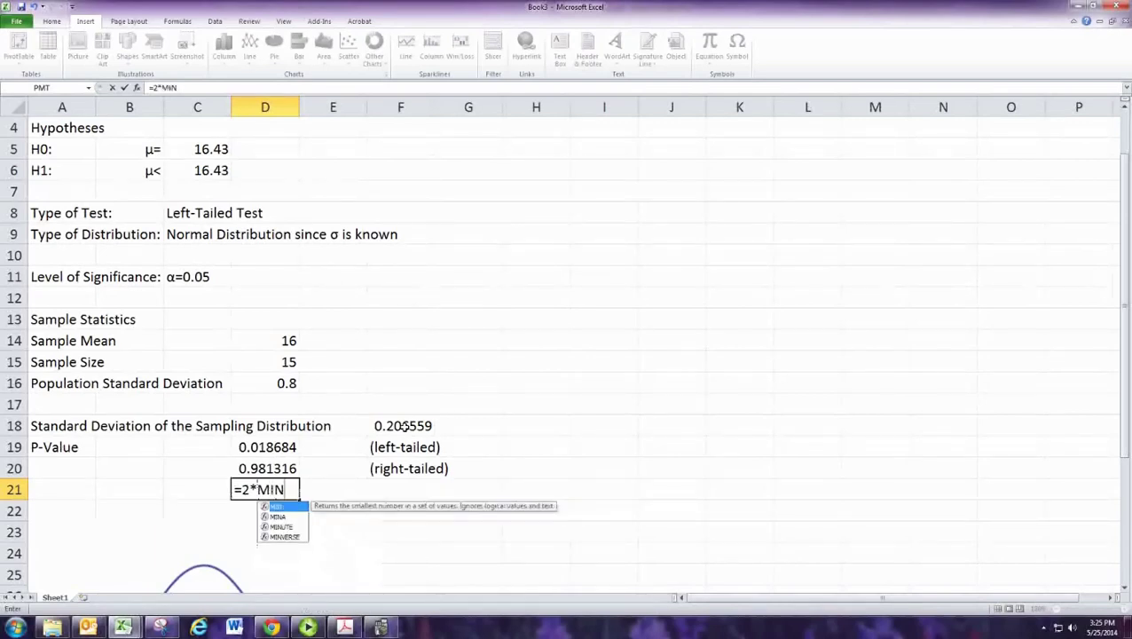
text(()
key(Up)
key(shift+Up)
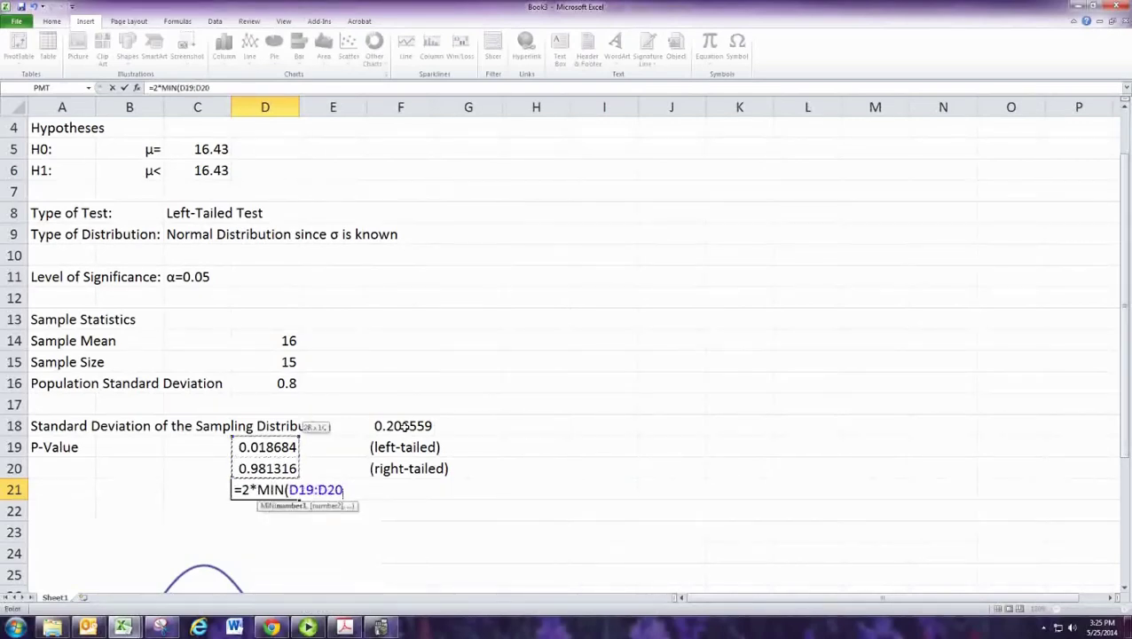
text())
key(ctrl+Return)
Step: Enter the label "(two-tailed)" in F21 beside the p-value
key(Right)
key(Right)
text(()
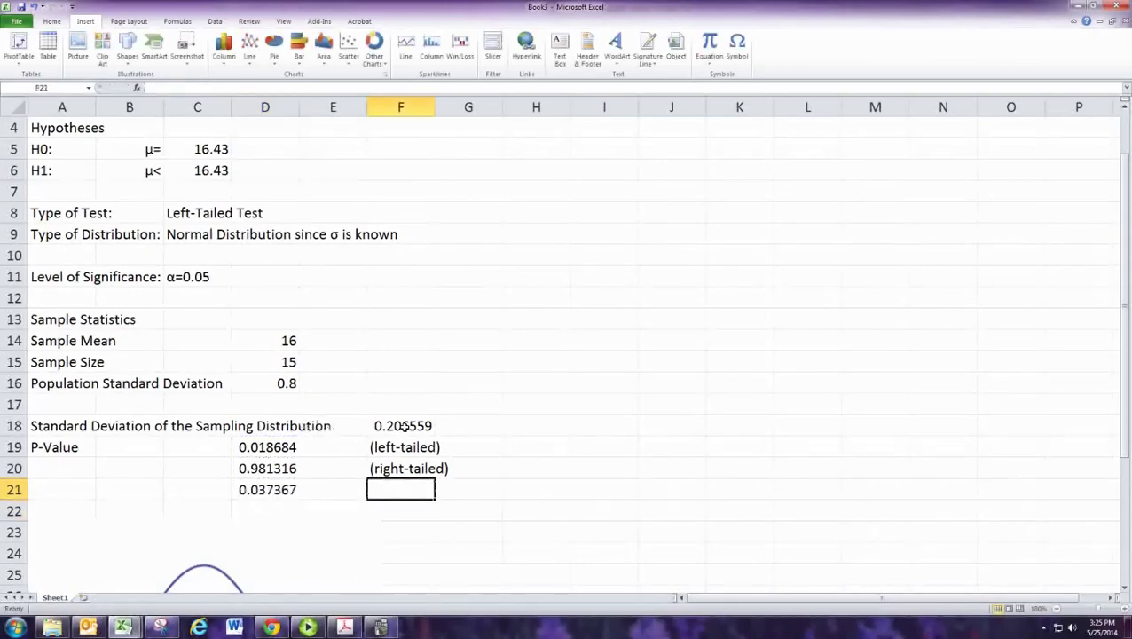
text(two-taile)
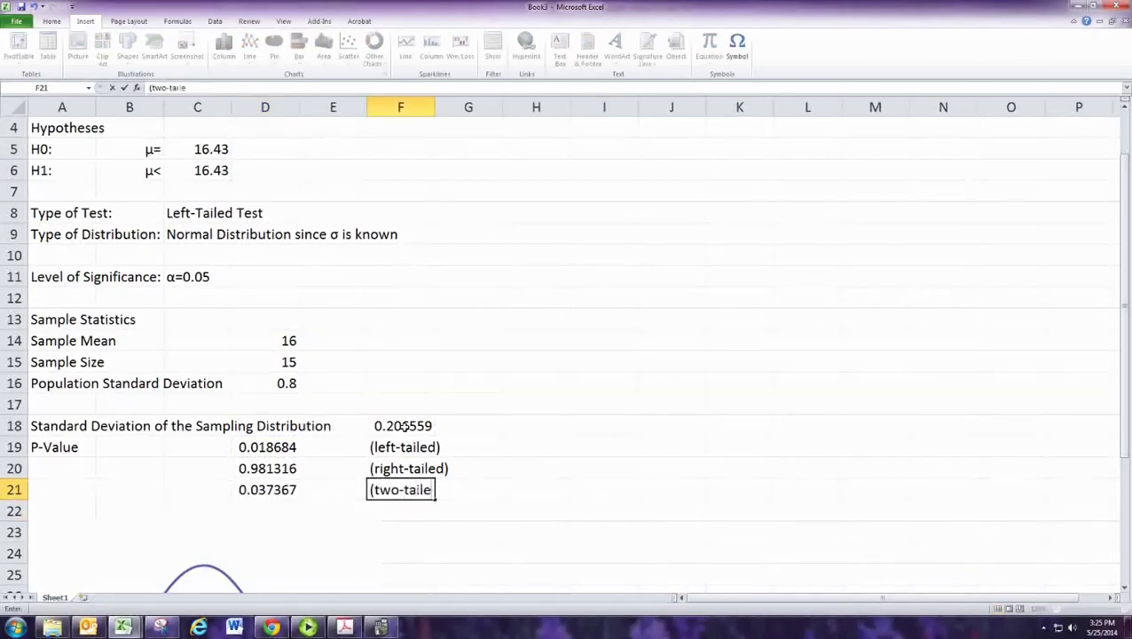
text(d))
key(Return)
Step: Move the curve picture up over the extra p-values, starting at row 20, and stretch its width into column G
scroll(400, 435, down, 2)
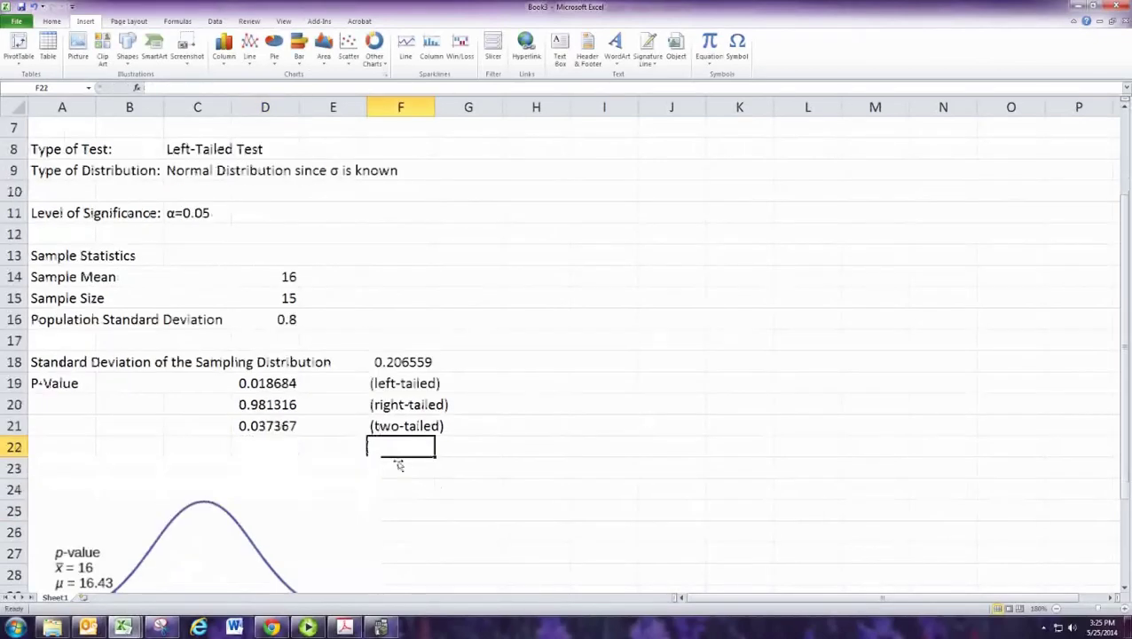
drag(310, 467, 316, 409)
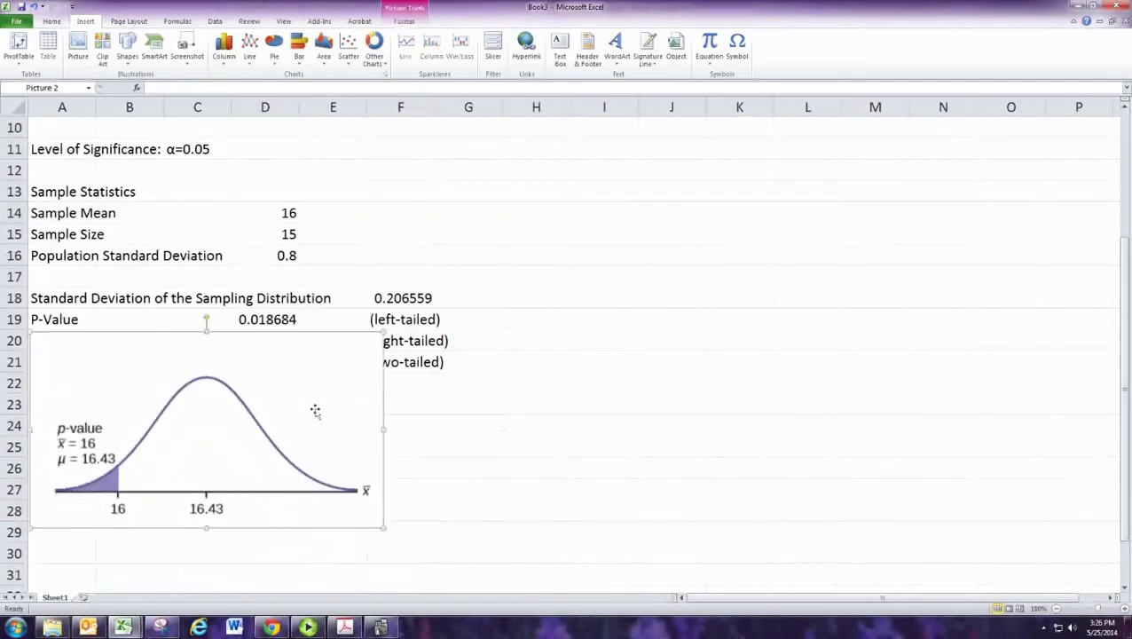
drag(387, 441, 454, 430)
click(524, 435)
scroll(526, 433, down, 1)
scroll(526, 433, down, 1)
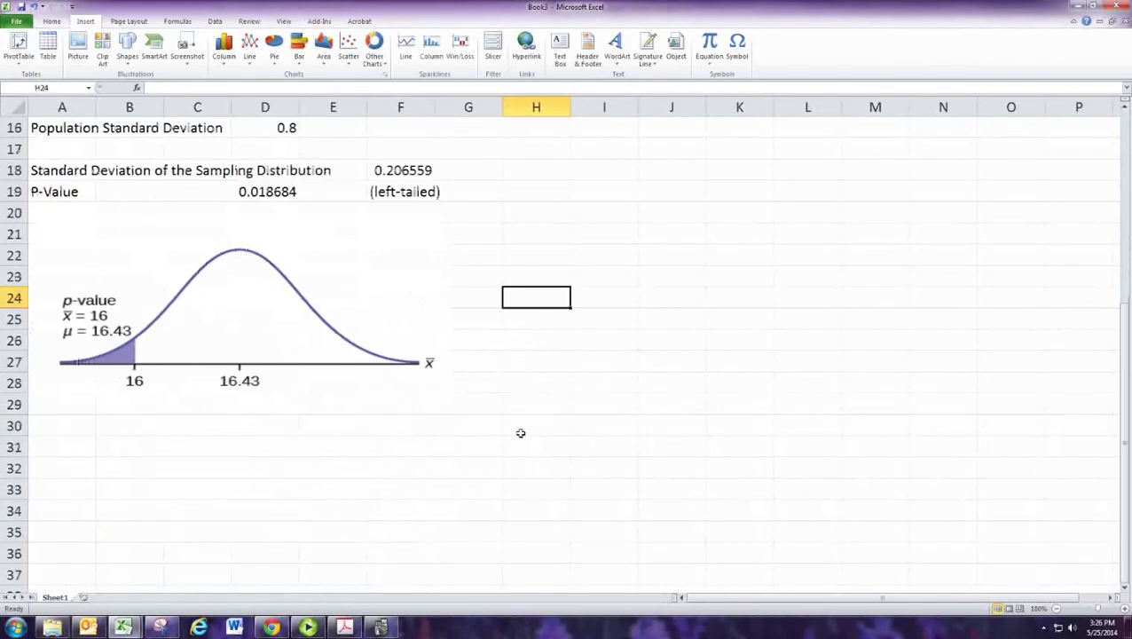
Step: Enter the label "Decision:" in A30 below the curve picture
scroll(442, 462, up, 2)
scroll(408, 460, down, 1)
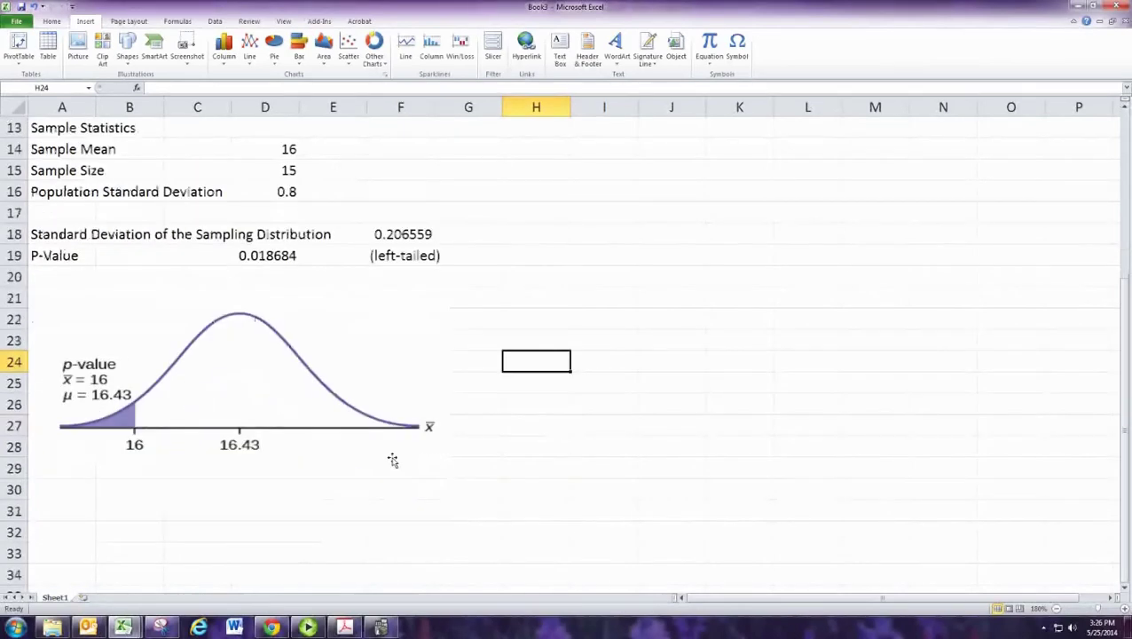
click(94, 488)
text(Decision:)
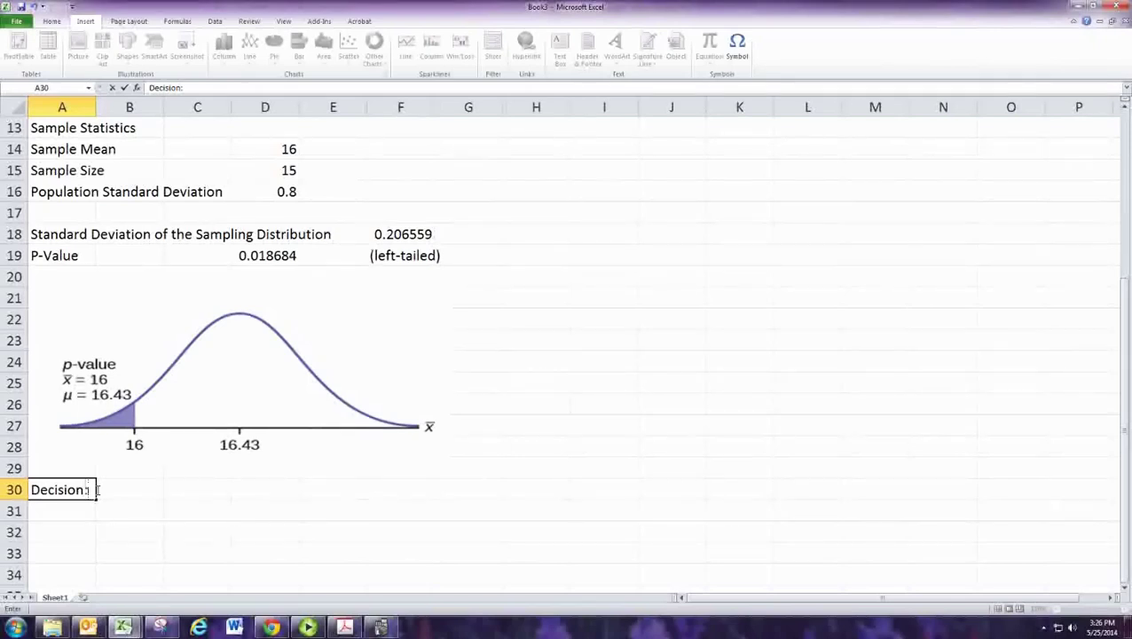
click(96, 490)
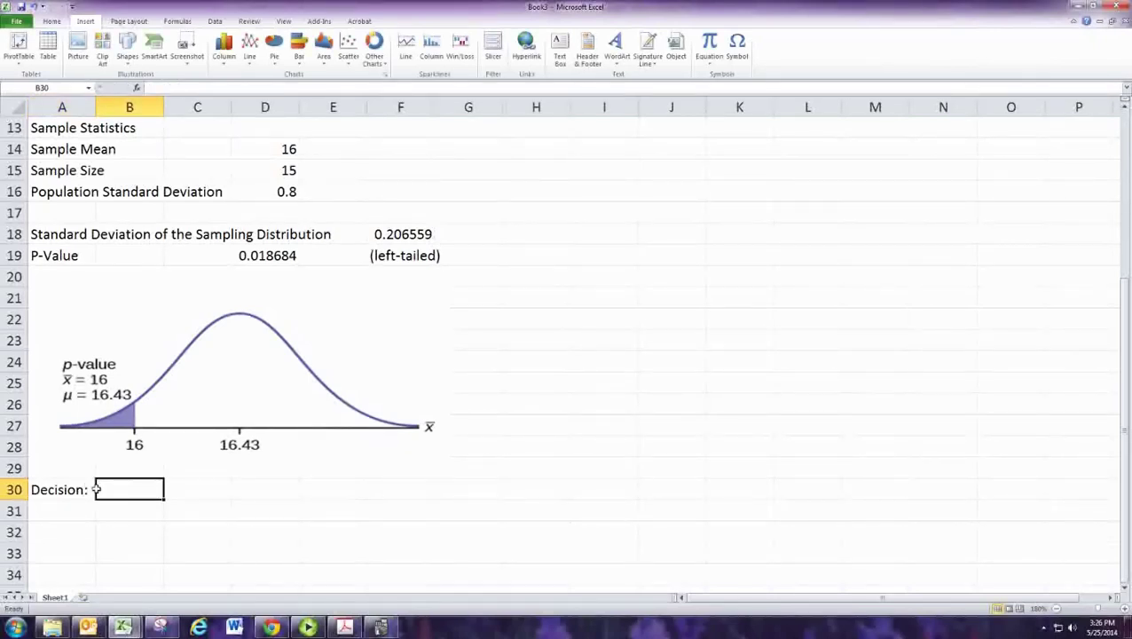
Step: Enter "We reject the null hypothesis since P<α" in B30, inserting α as a Greek small letter symbol, and check the significance level in C11
text(We reject th)
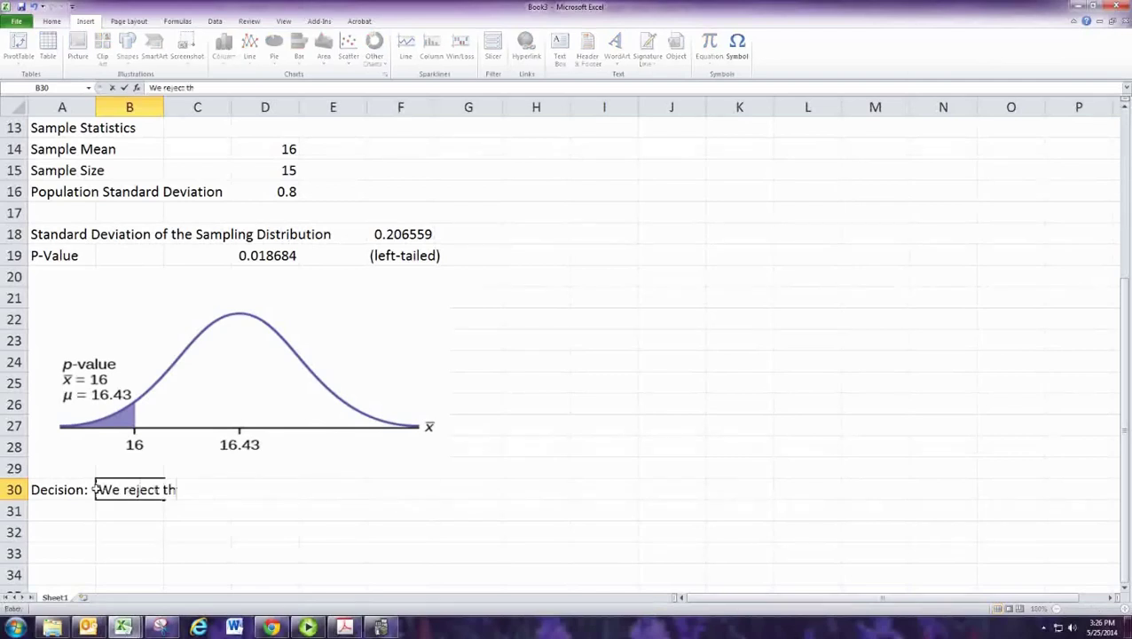
text(e null hy)
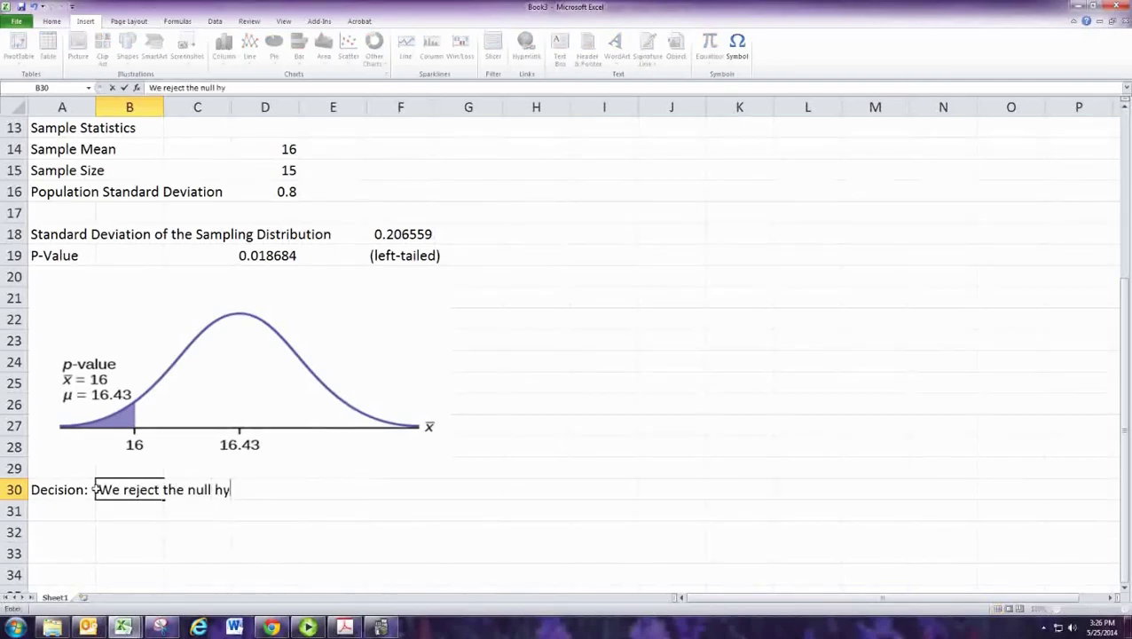
text(pothesis)
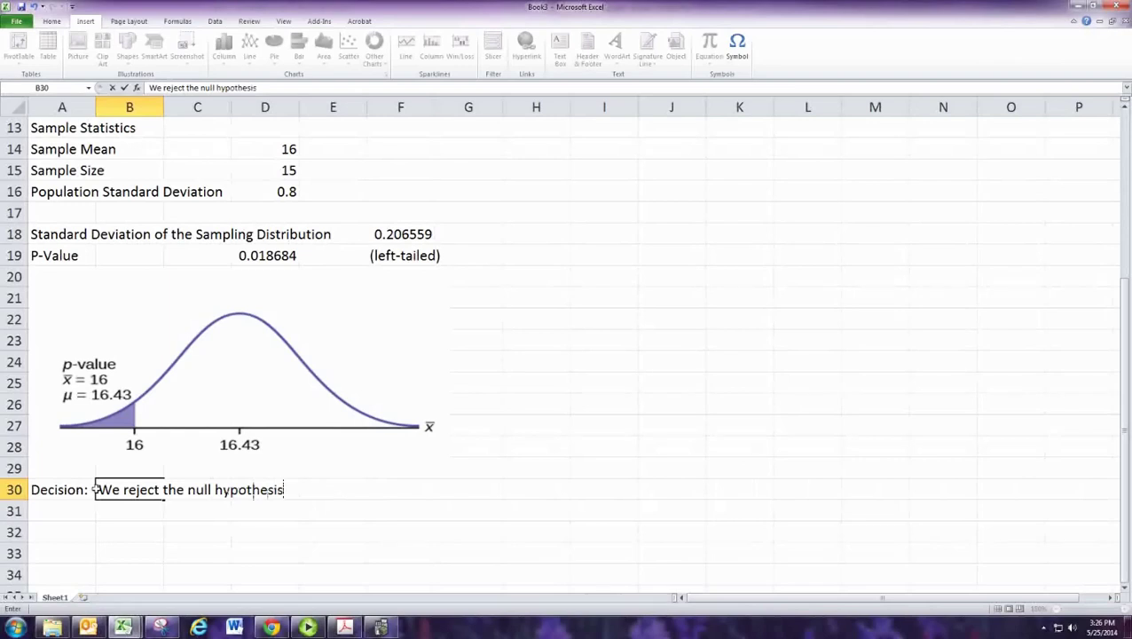
text( since P<)
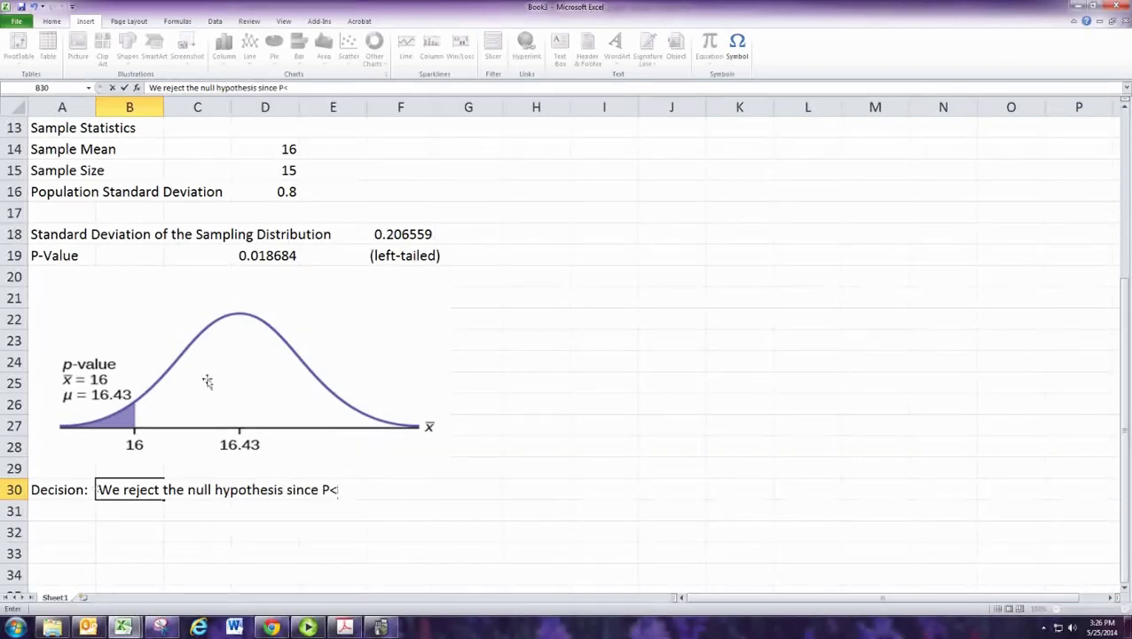
click(737, 46)
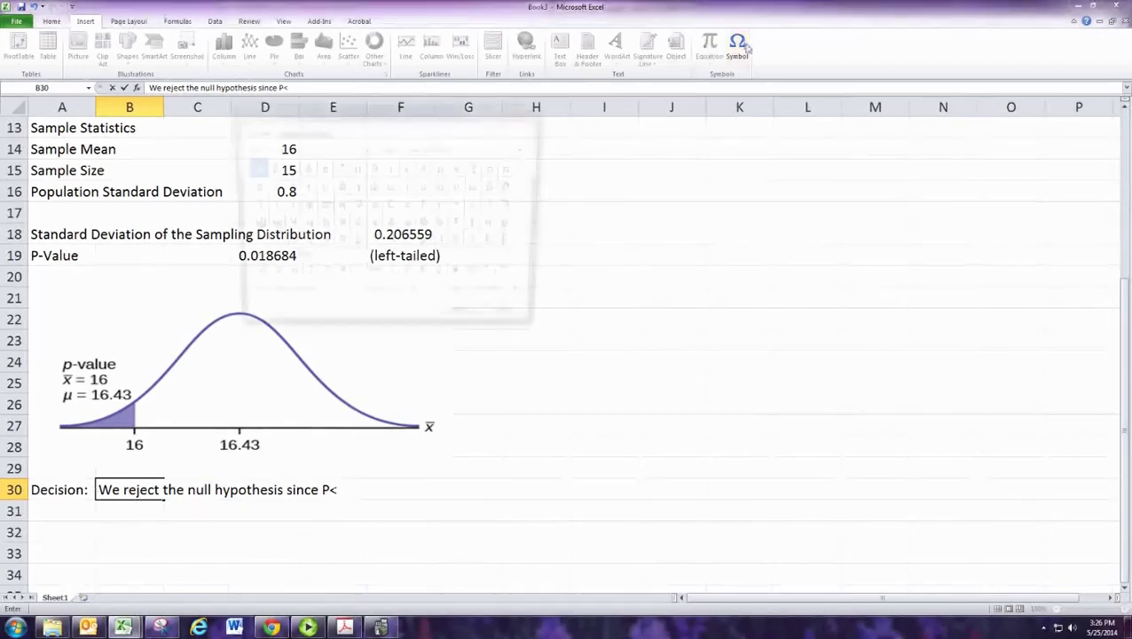
click(250, 278)
click(467, 322)
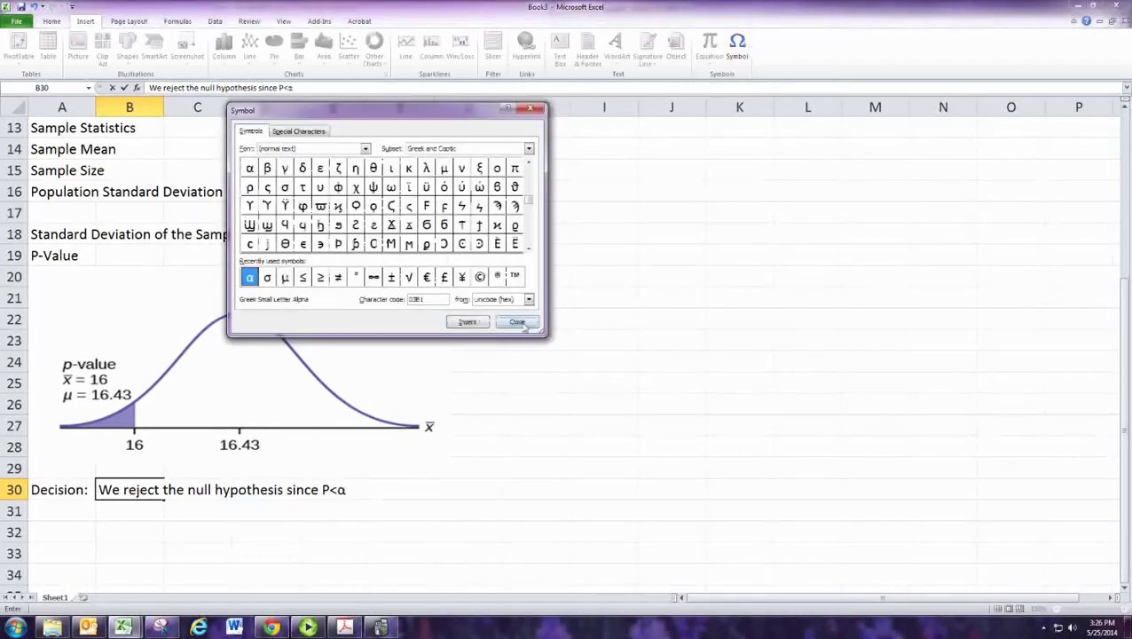
click(516, 321)
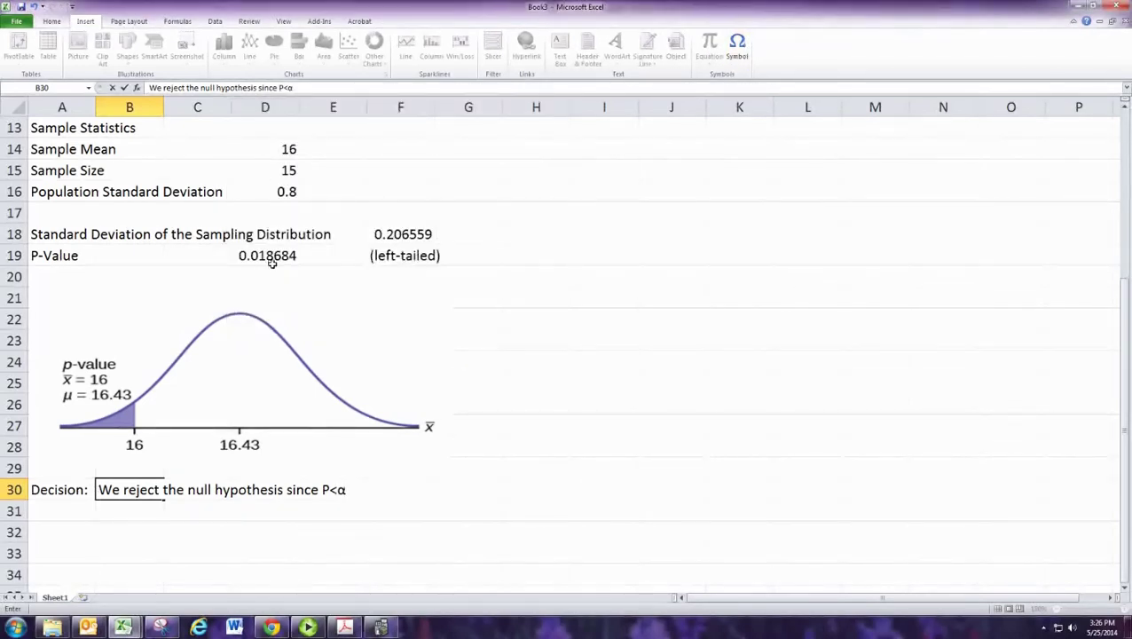
scroll(273, 259, up, 4)
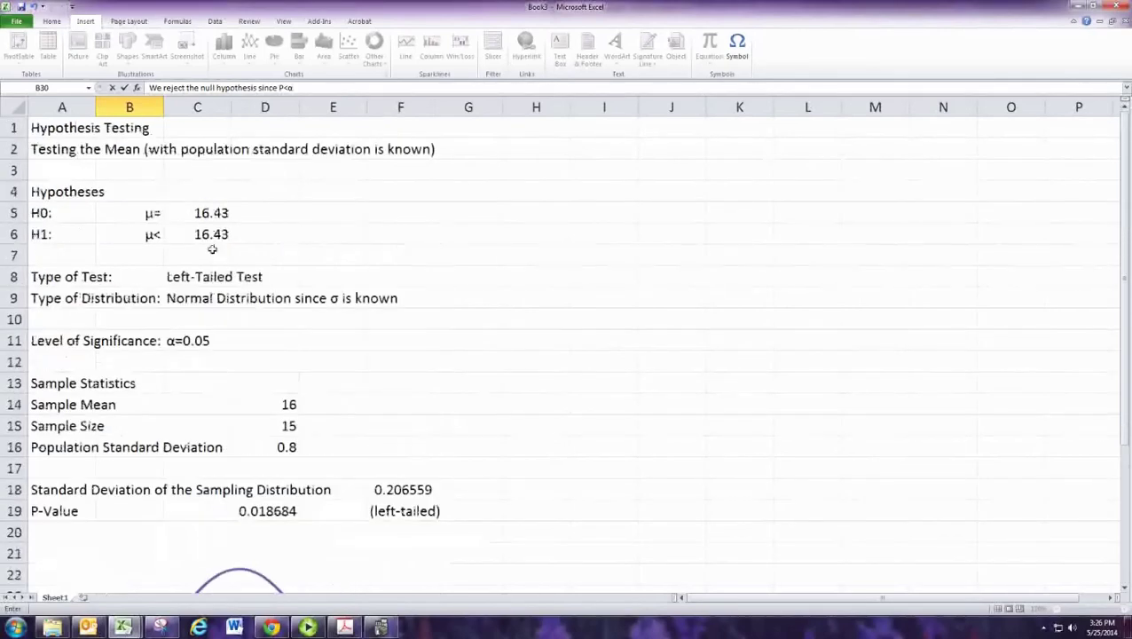
click(187, 341)
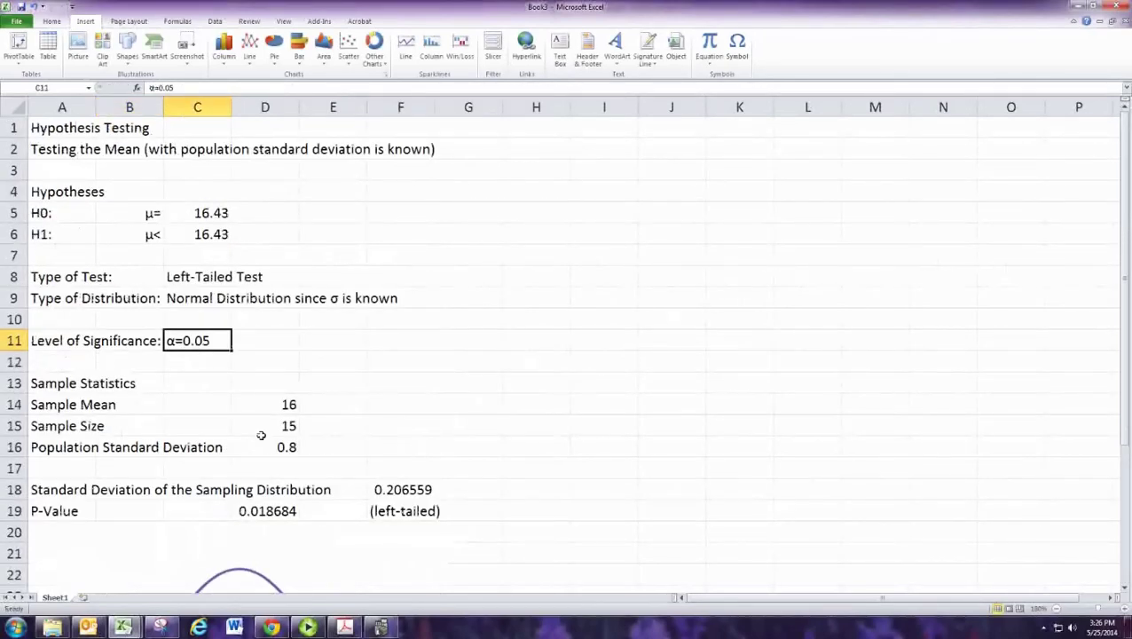
Step: Enter the label "Conclusion:" in A31 under the decision label
scroll(253, 351, down, 5)
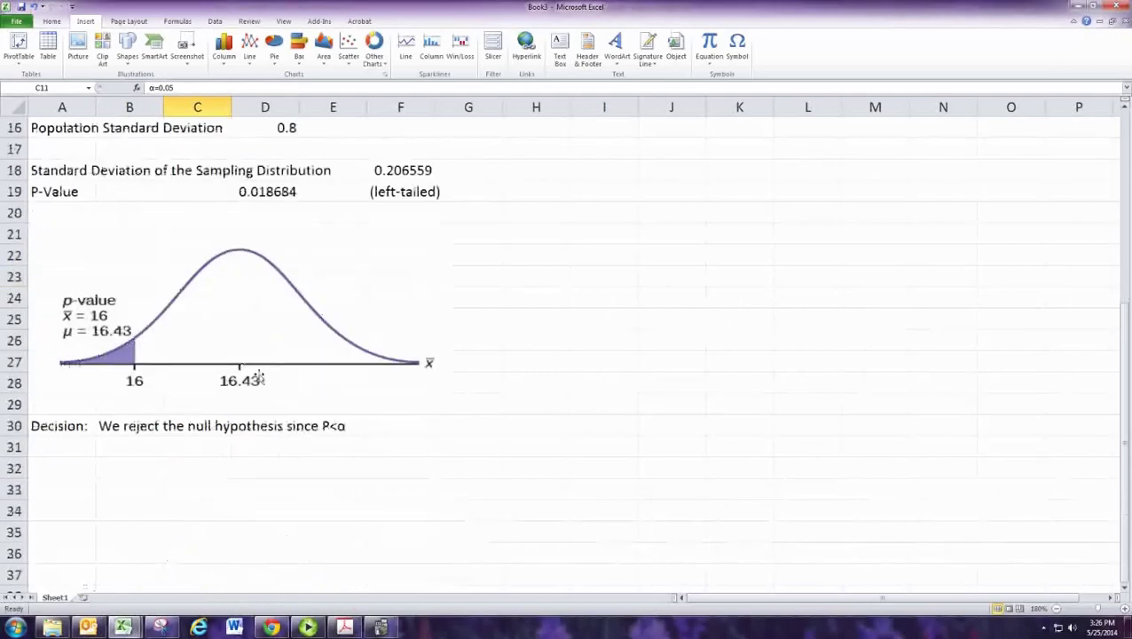
click(53, 452)
text(Co)
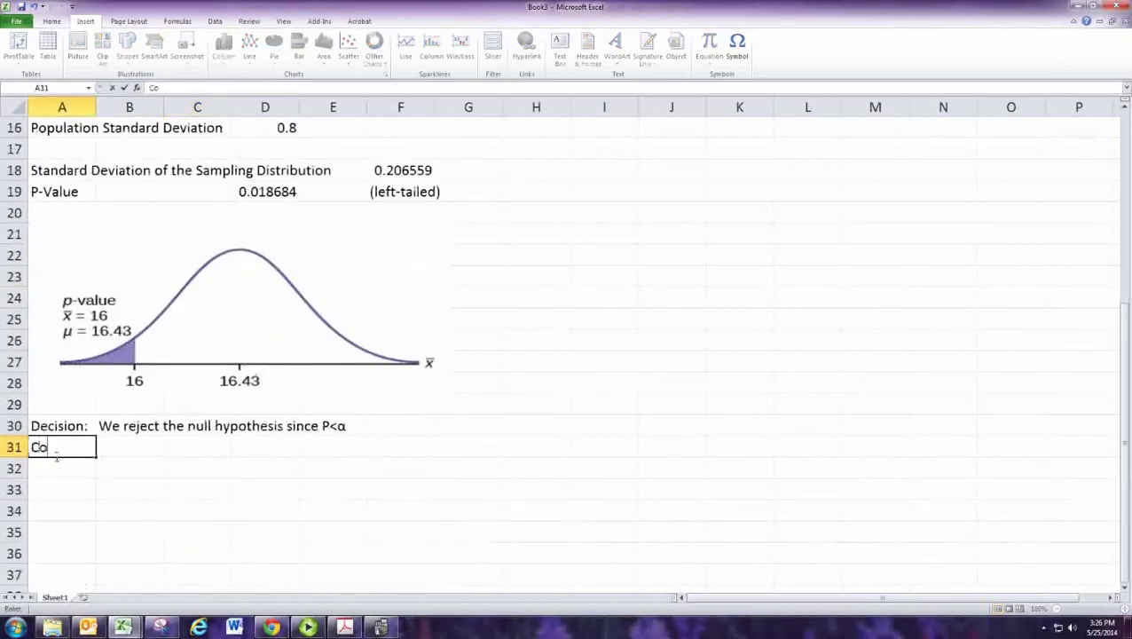
text(nclusion)
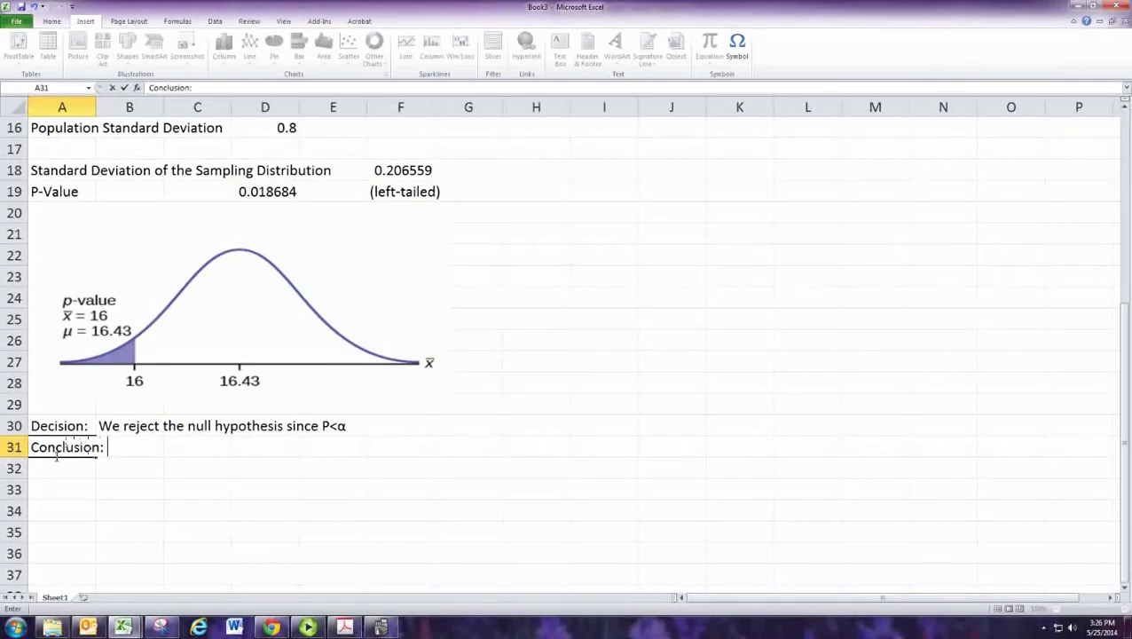
text(:)
key(Tab)
Step: Begin the conclusion in B31 with "The sample data supports the claim that"
text(The sam)
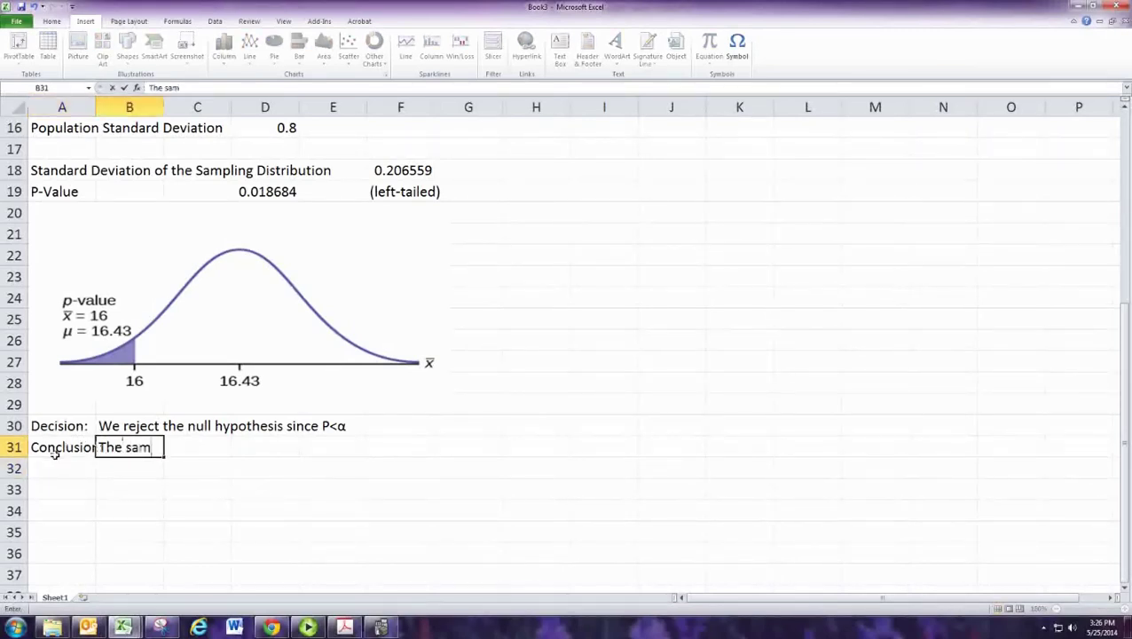
text(ple data )
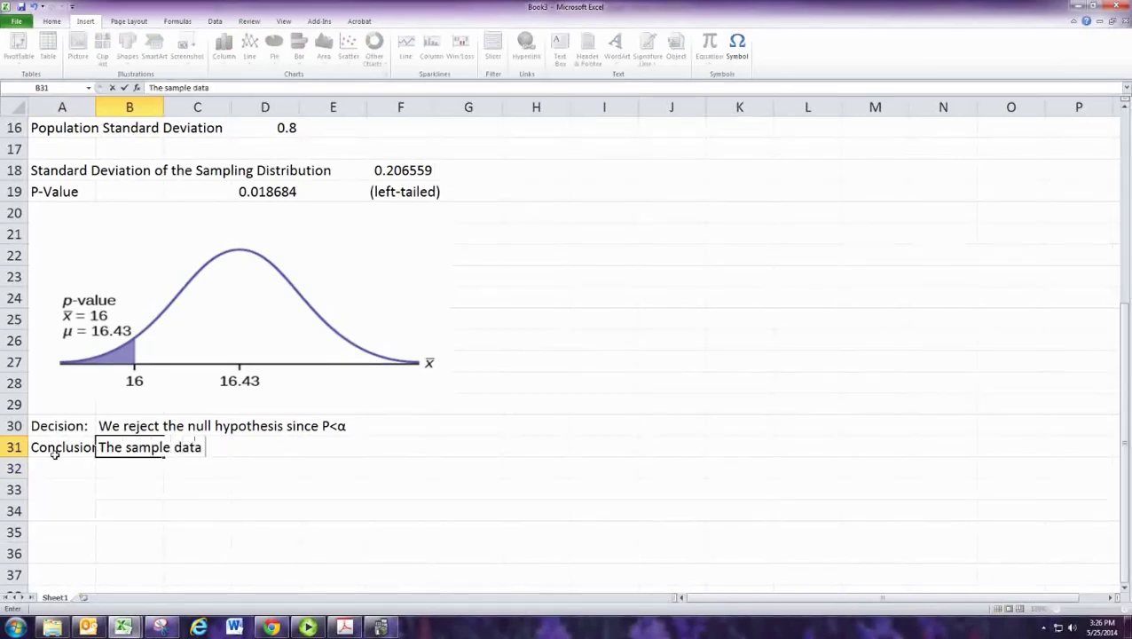
text(supports the cl)
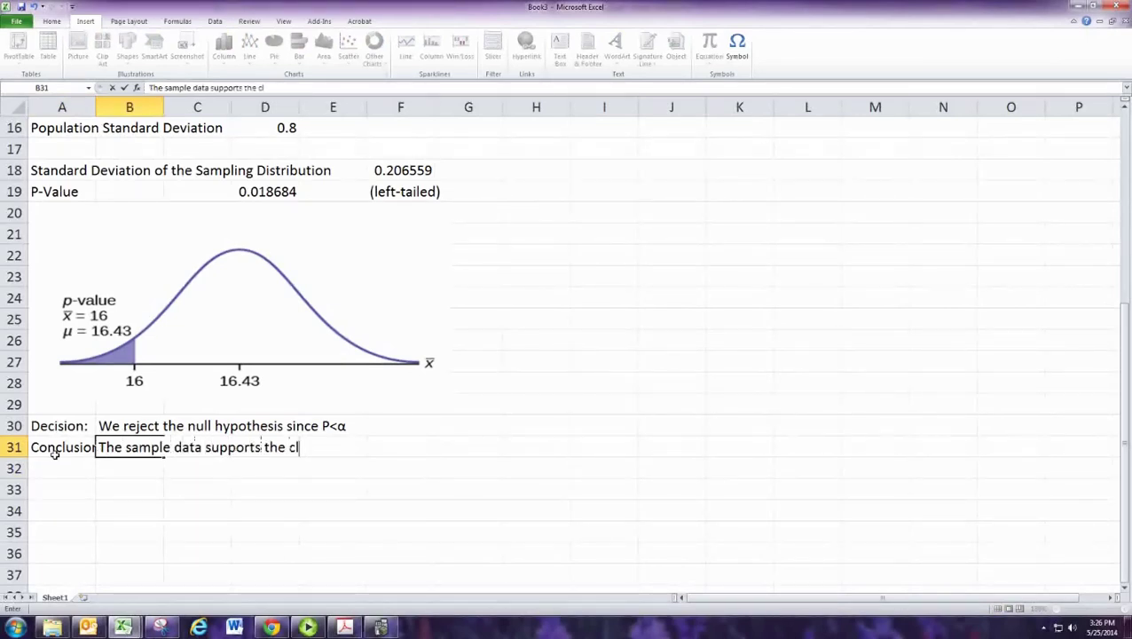
text(aim that)
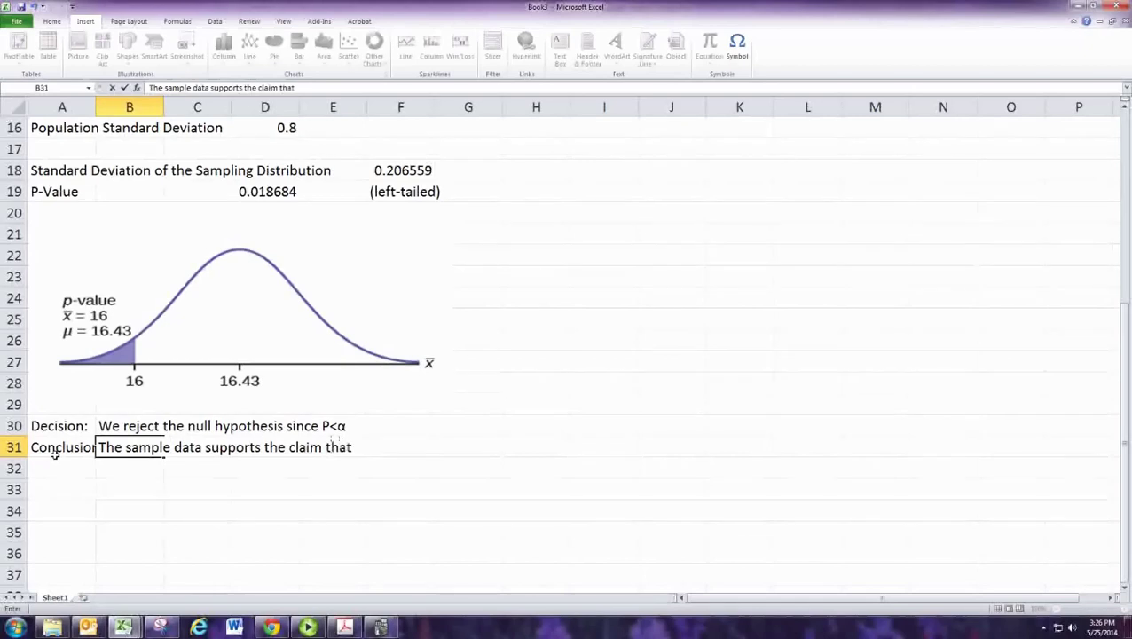
text( the new g)
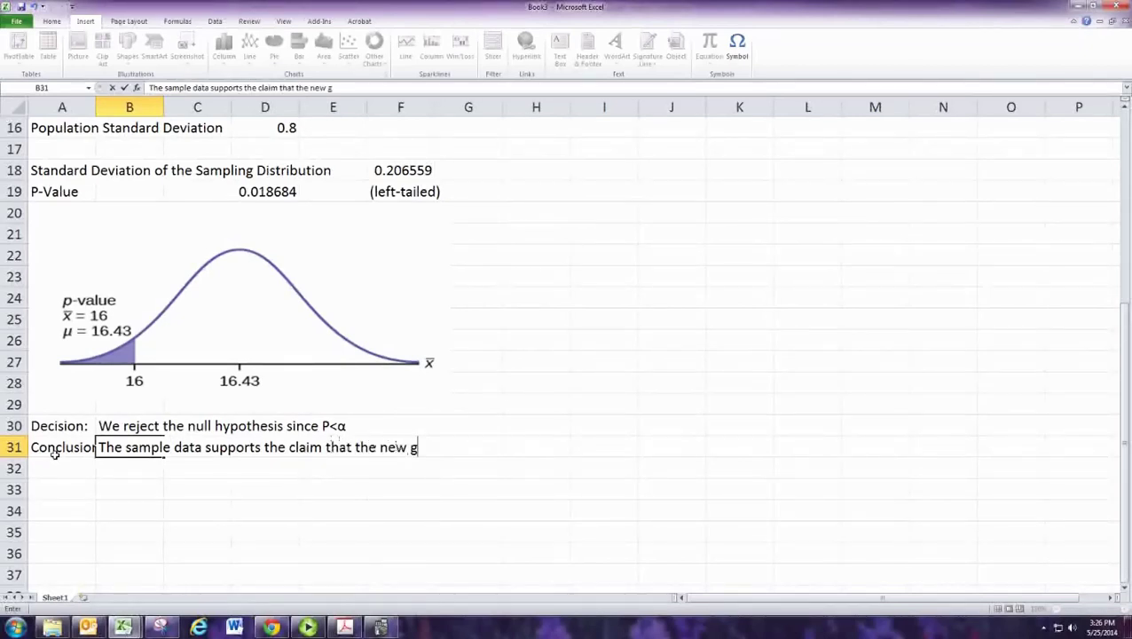
text(oogles)
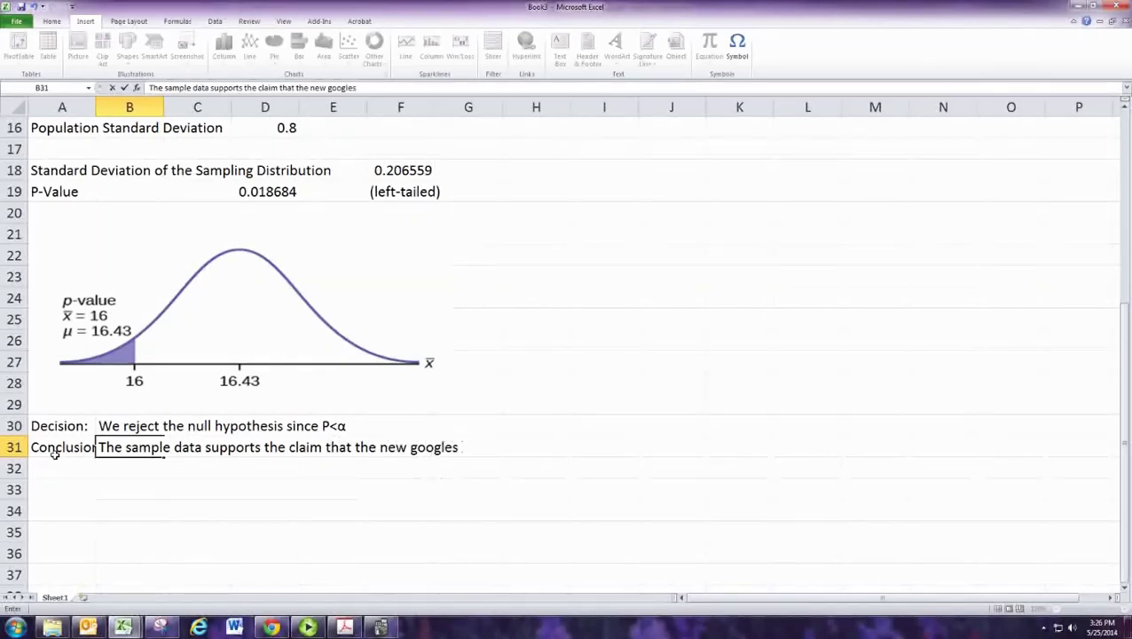
key(BackSpace)
key(BackSpace)
key(BackSpace)
key(BackSpace)
key(BackSpace)
key(BackSpace)
key(BackSpace)
key(BackSpace)
key(BackSpace)
key(BackSpace)
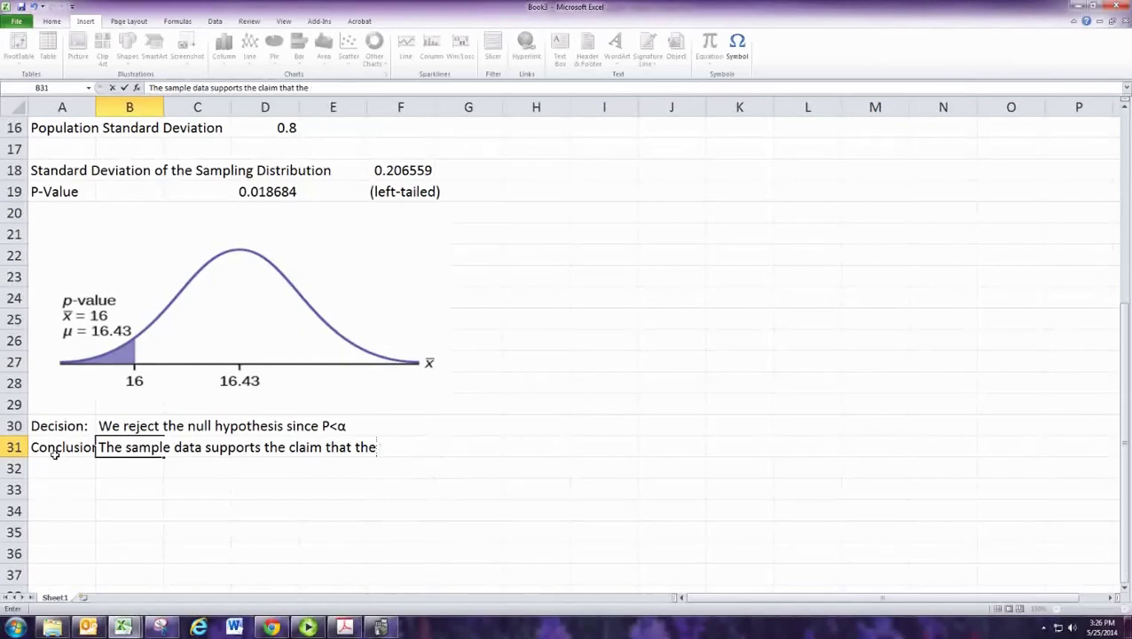
key(BackSpace)
key(BackSpace)
key(BackSpace)
Step: Complete the conclusion in B31 with the swimmer's first name followed by "swims faster with the new goggles"
text(effrey swims )
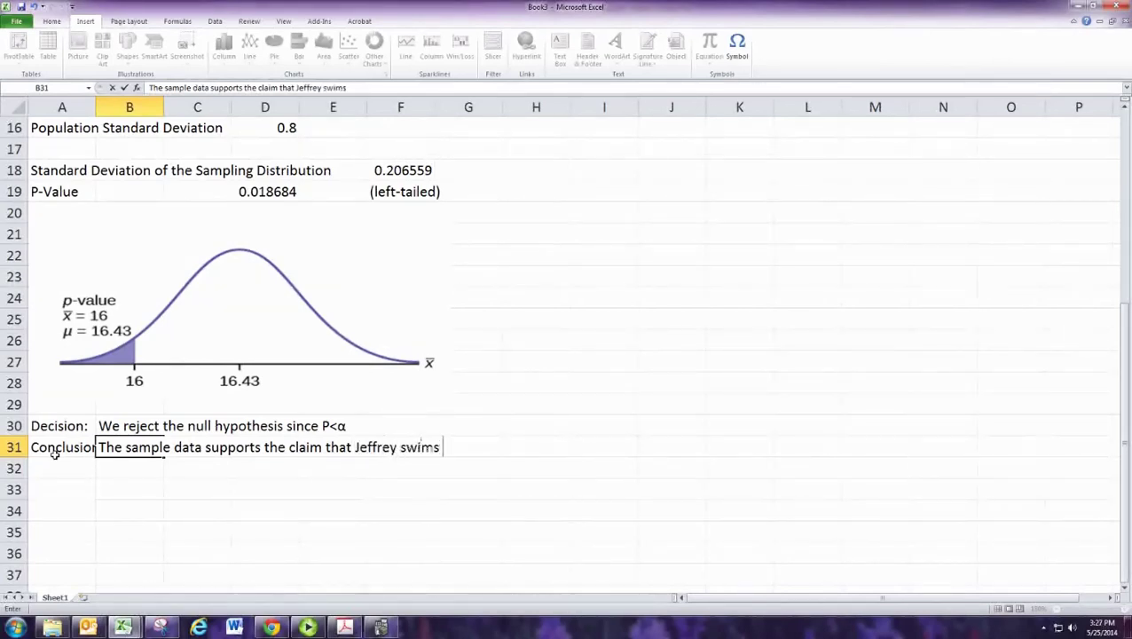
text(faster with)
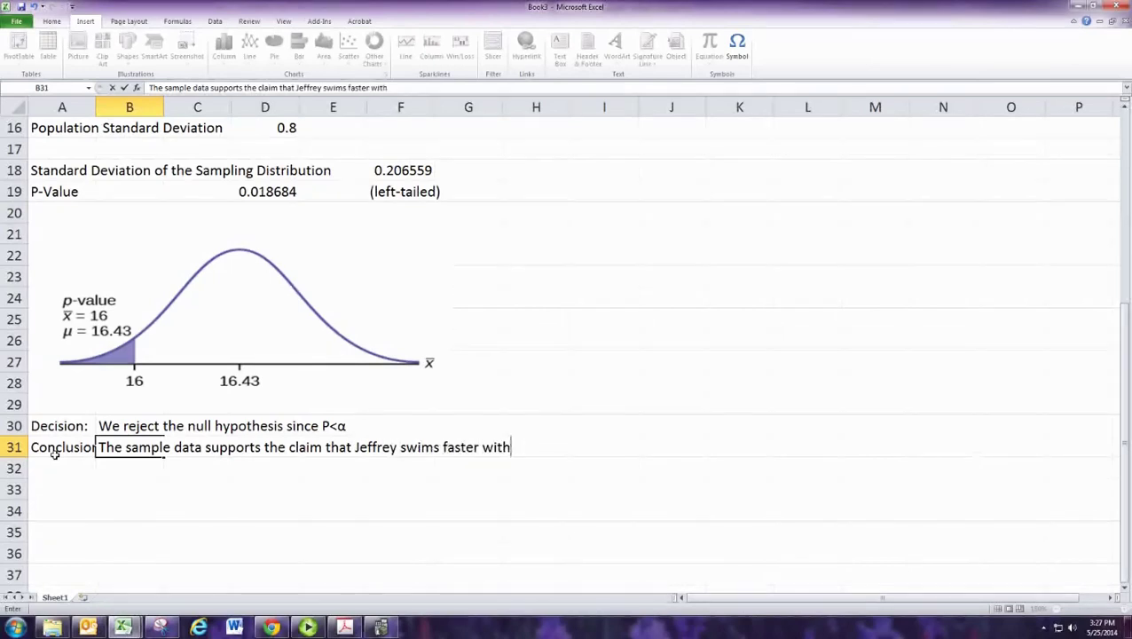
text( the new go)
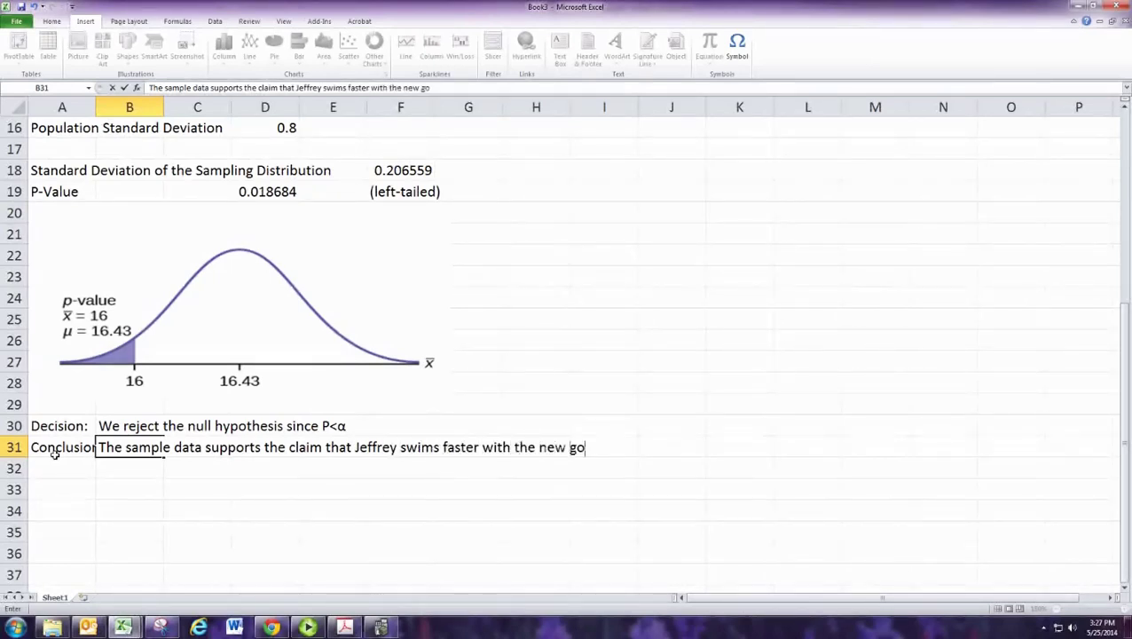
text(ggles)
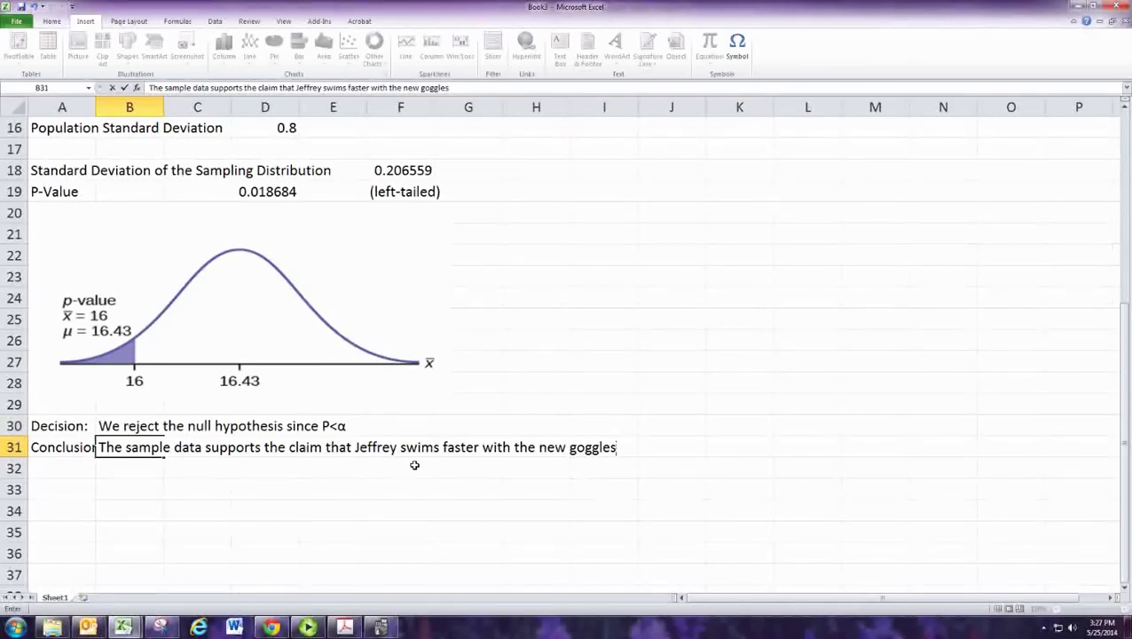
key(Return)
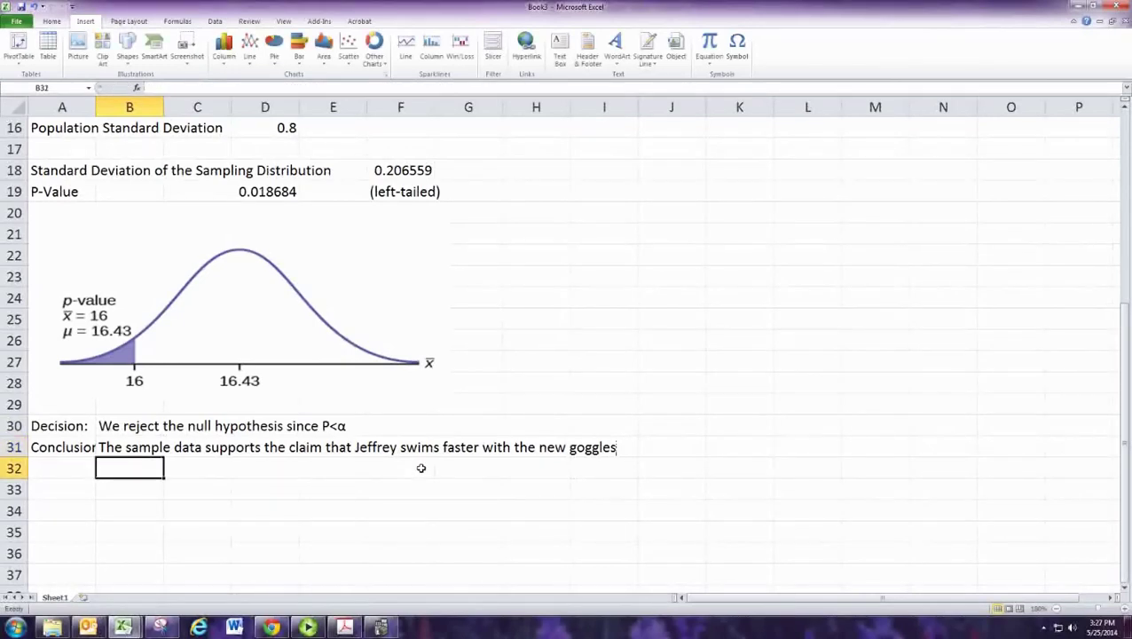
Step: Widen column A so that the full "Conclusion:" label fits
double_click(96, 107)
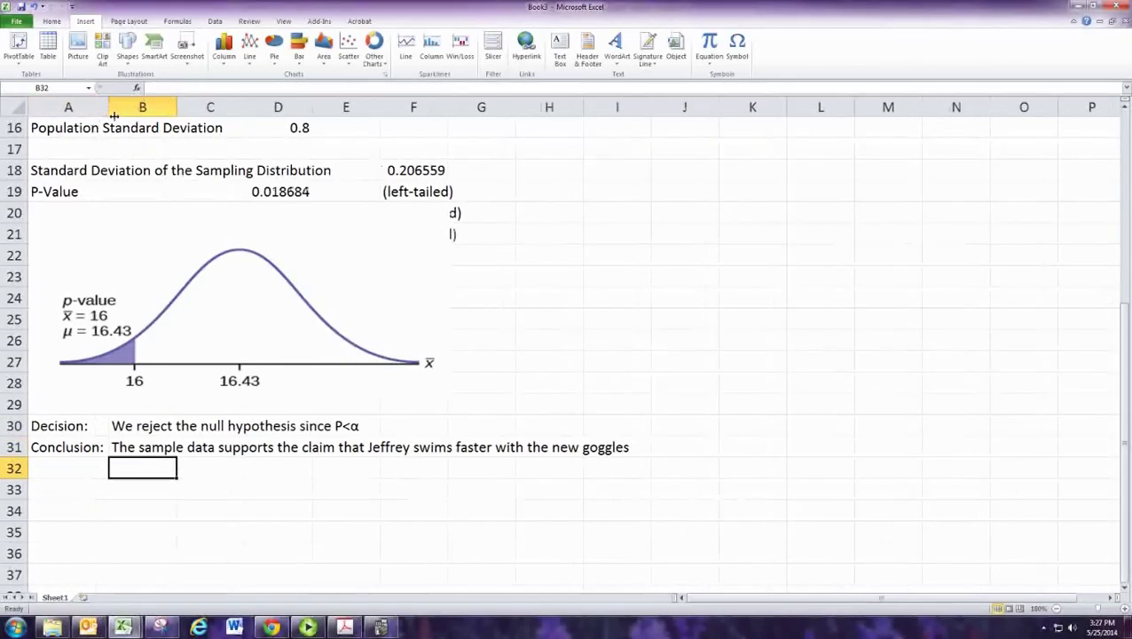
click(444, 308)
click(315, 489)
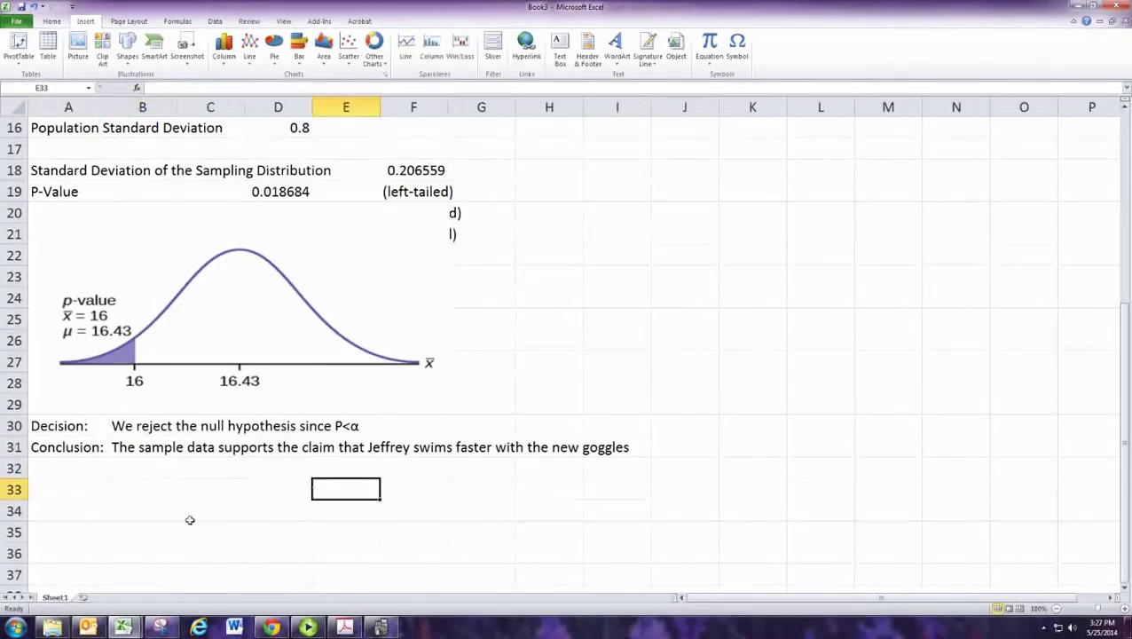
Step: Enter the subtitle "Without Sample Data" in A3 below the worksheet's headings
scroll(186, 520, up, 5)
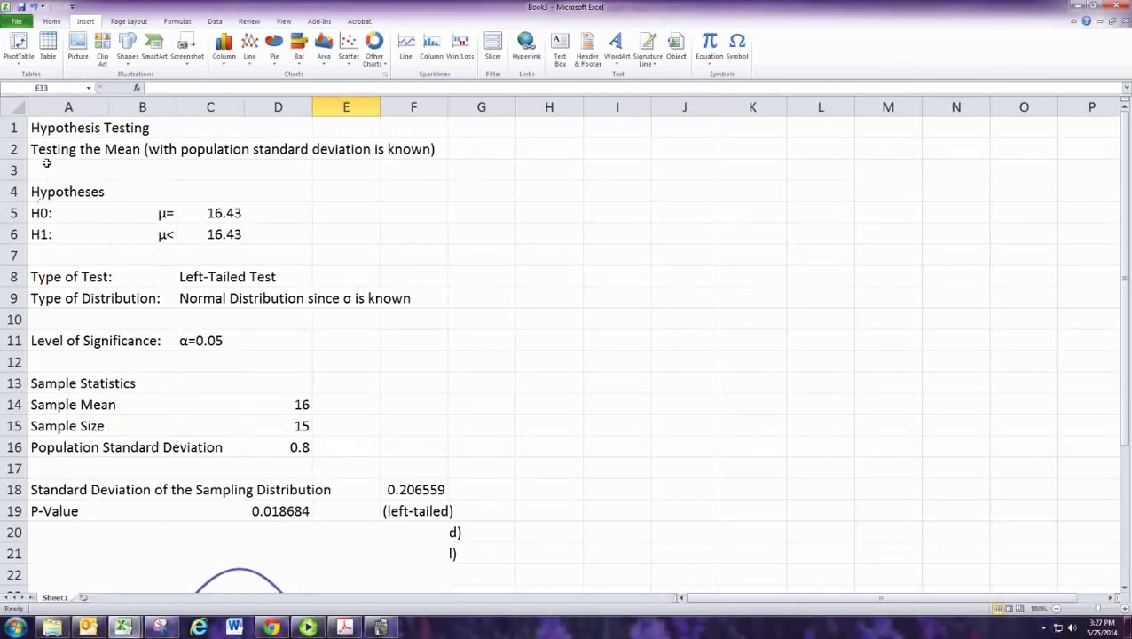
click(47, 173)
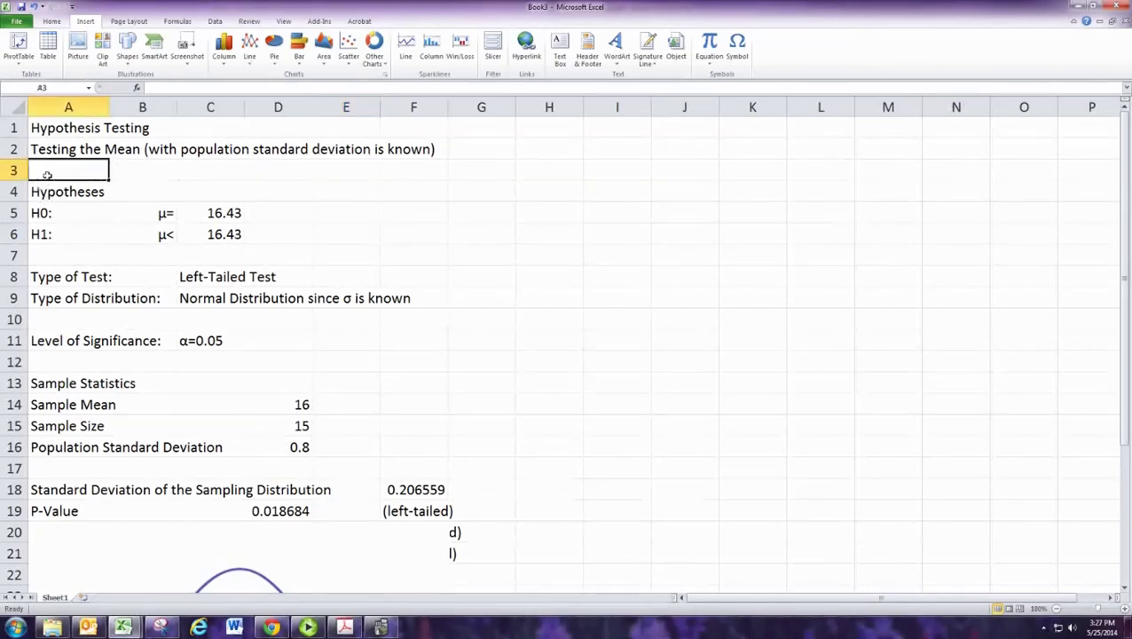
text(With)
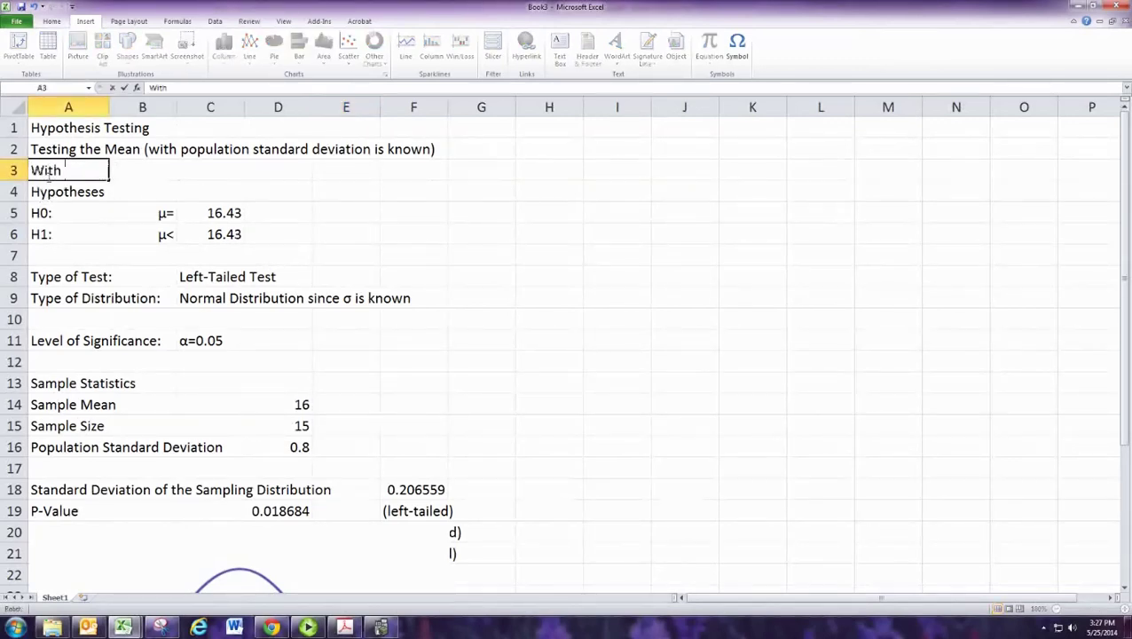
text(out Sample)
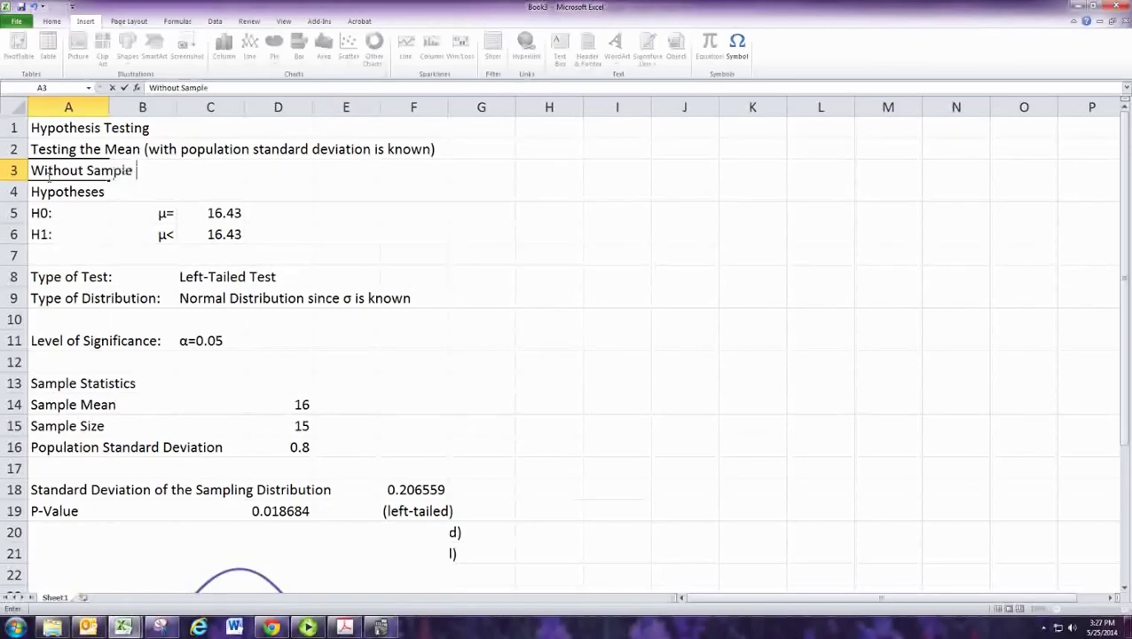
text( Data)
key(Return)
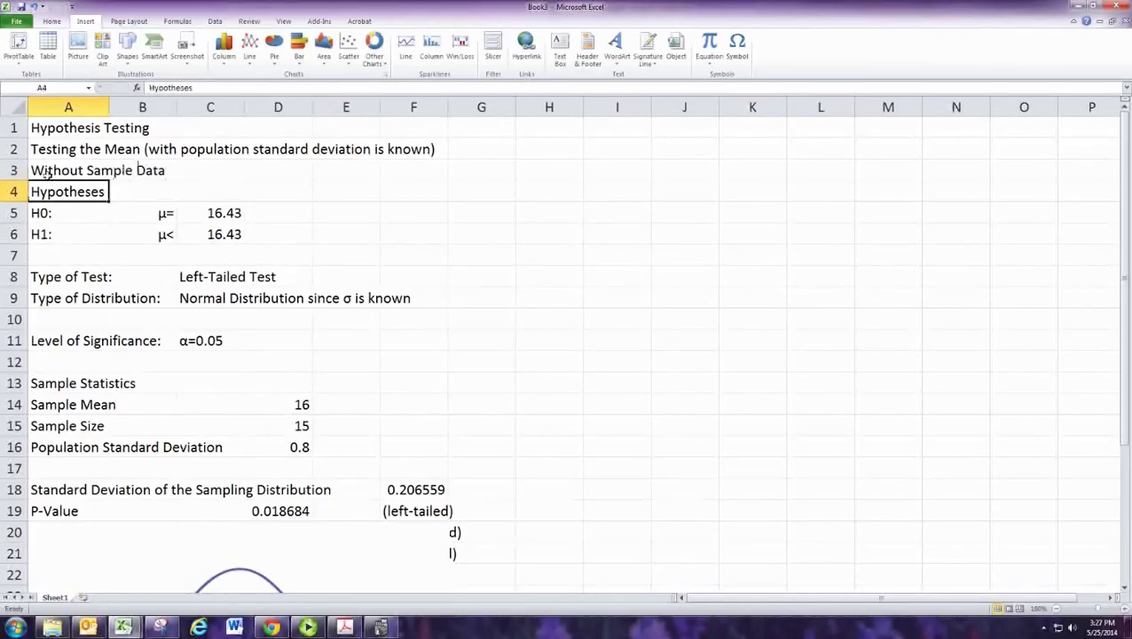
Step: Copy the whole test block A3:F31, including the curve picture, and paste it starting at I3
drag(47, 174, 419, 229)
key(ctrl+c)
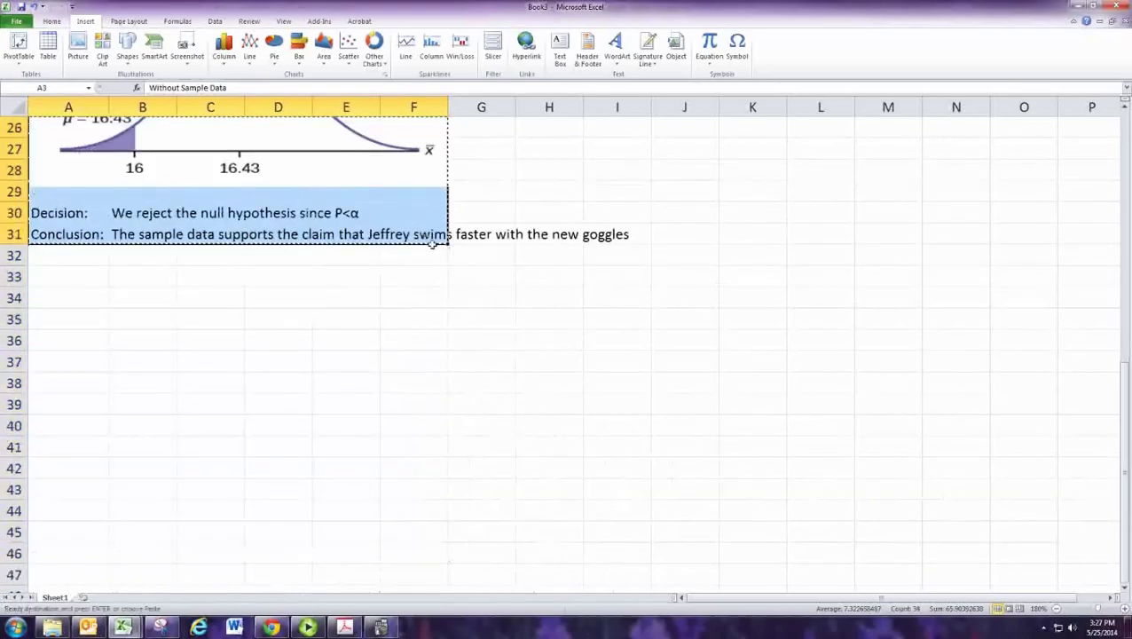
scroll(432, 244, up, 8)
click(625, 170)
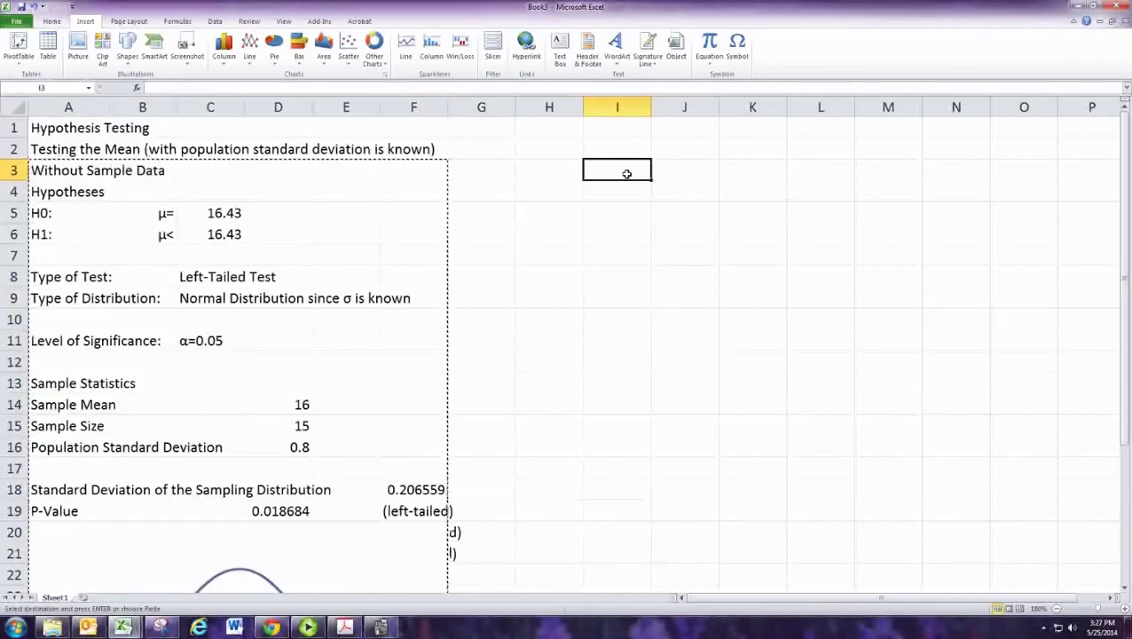
key(ctrl+v)
Step: Change the subtitle of the copied block in I3 to "With Sample Data"
click(625, 171)
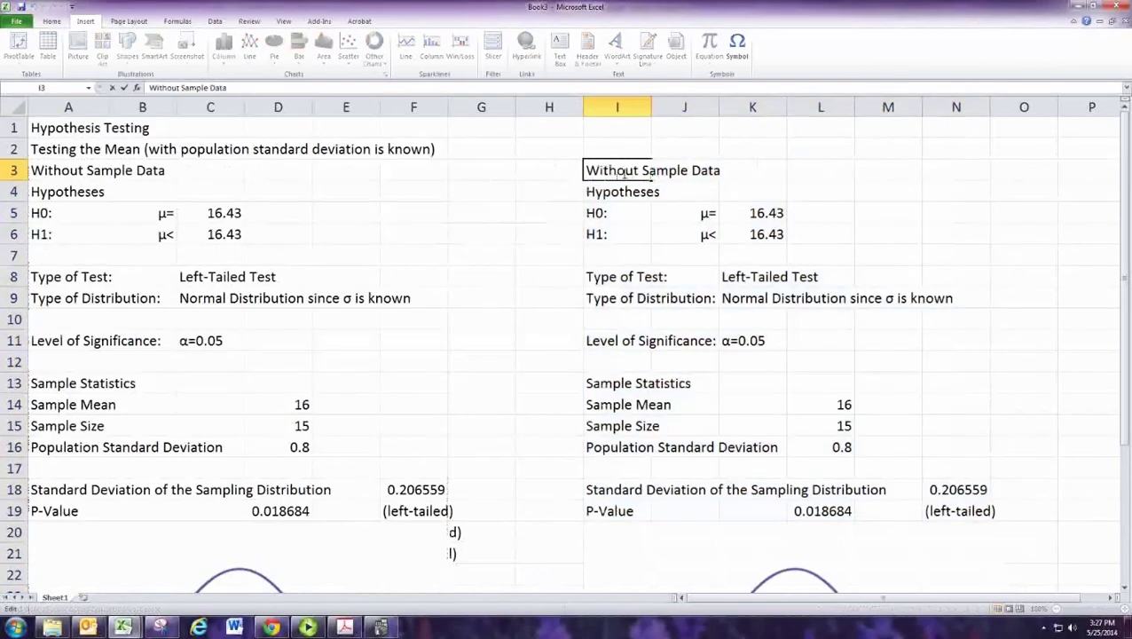
double_click(624, 172)
key(BackSpace)
key(BackSpace)
key(BackSpace)
key(Return)
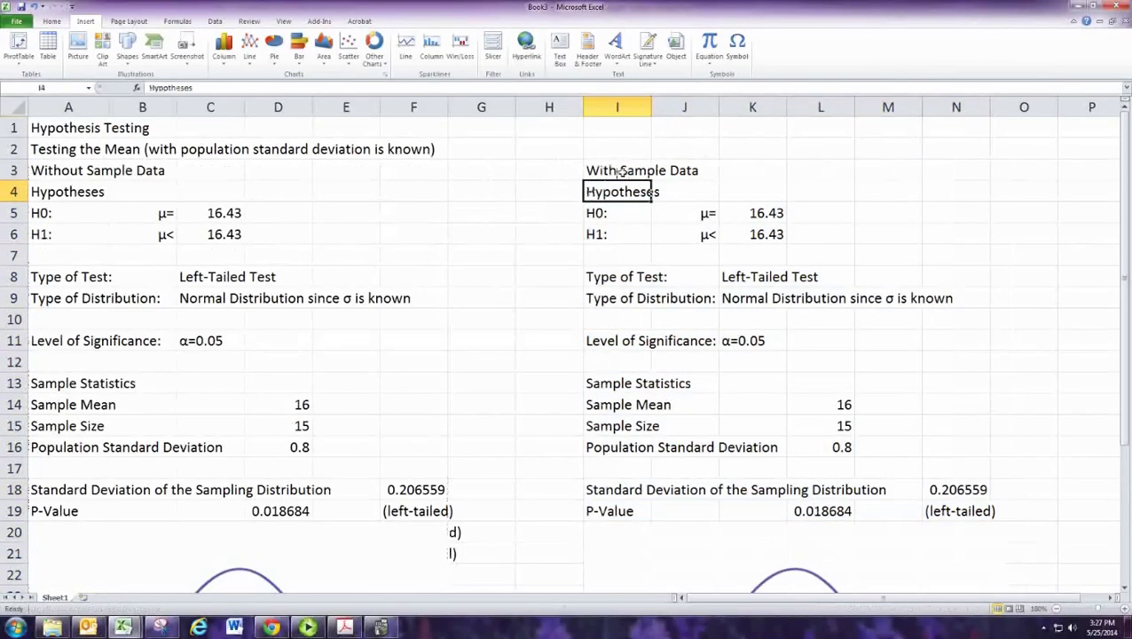
Step: Enter the heading "Sample Data" in P13, beside the copied block's Sample Statistics section
key(Down)
key(Down)
key(Down)
key(Down)
key(Down)
key(Down)
key(Down)
key(Down)
key(Down)
key(Down)
key(Right)
key(Right)
key(Right)
key(Right)
key(Right)
key(Right)
key(Right)
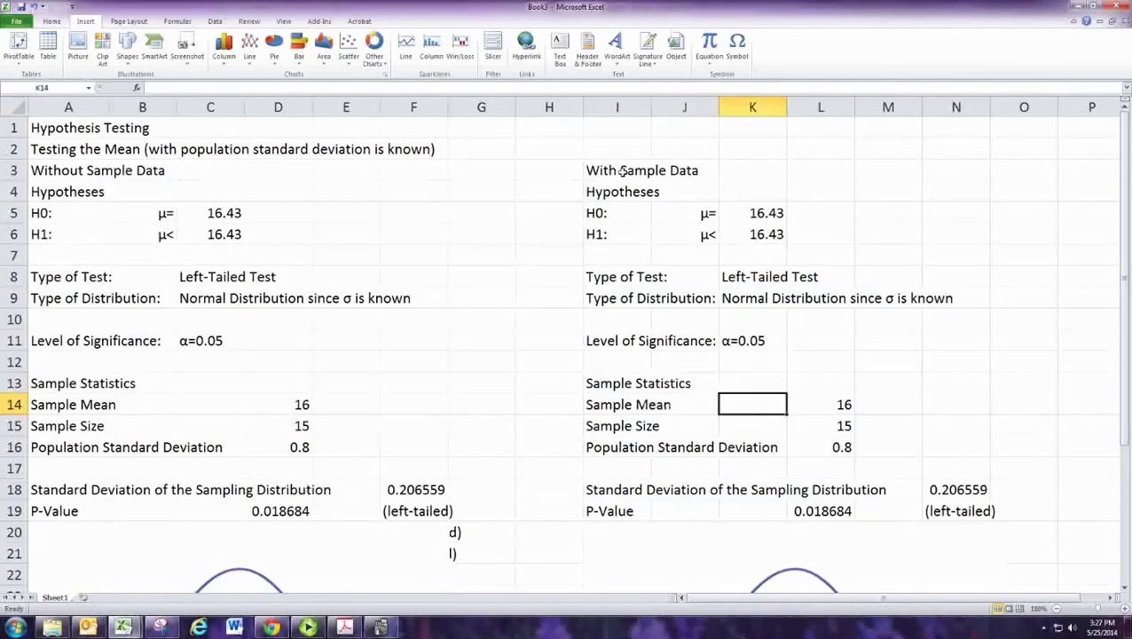
key(Right)
key(Right)
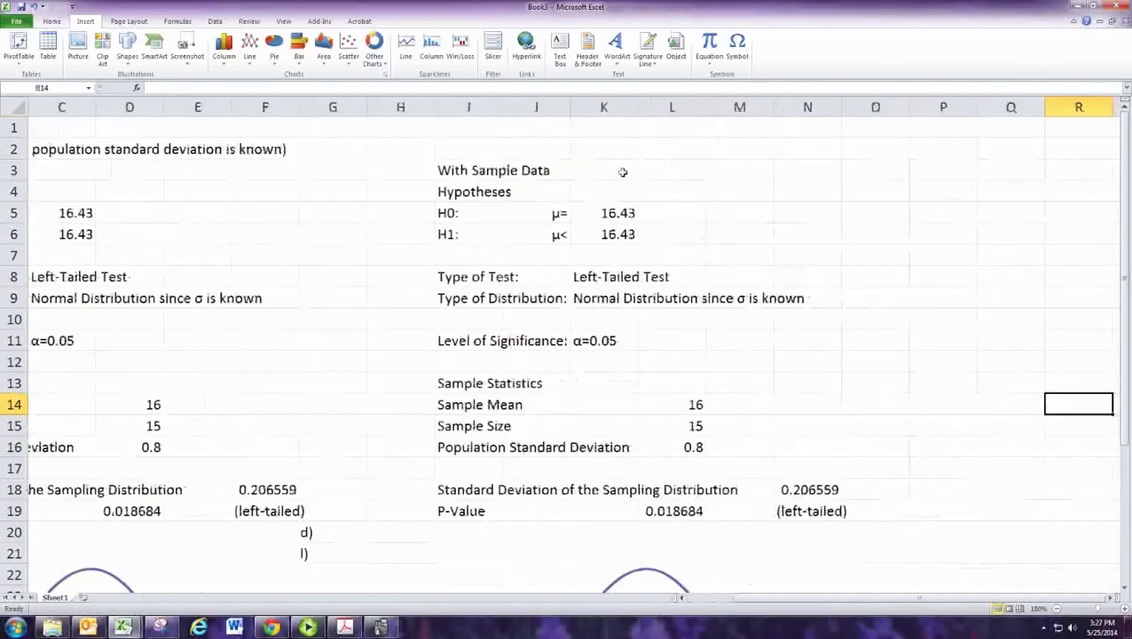
key(Left)
key(Left)
key(Up)
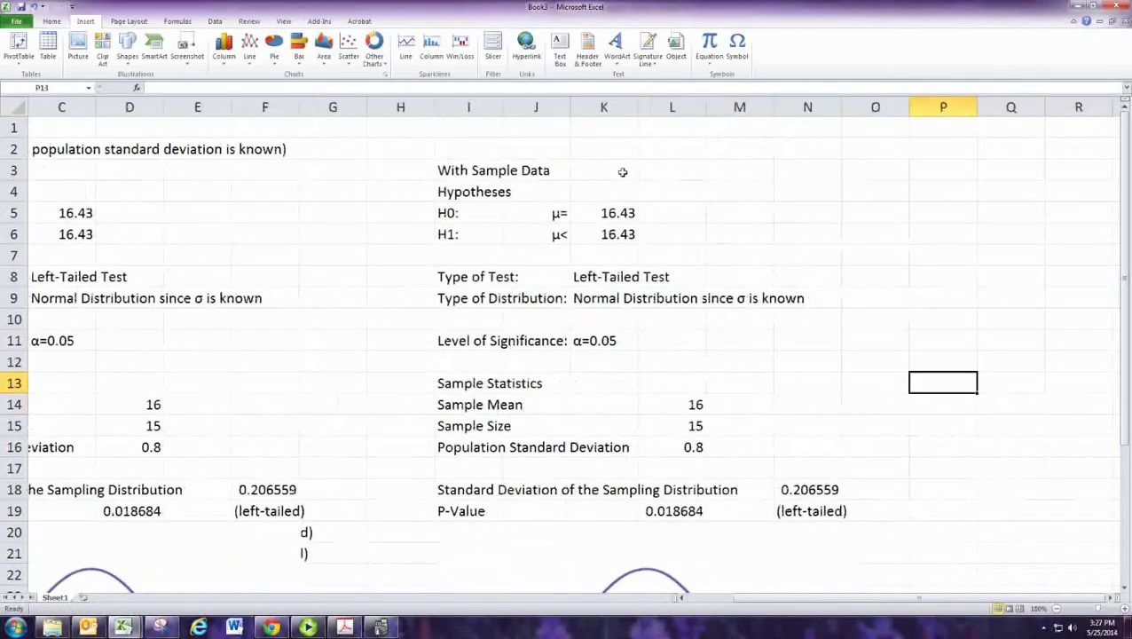
text(Sample Data)
key(Return)
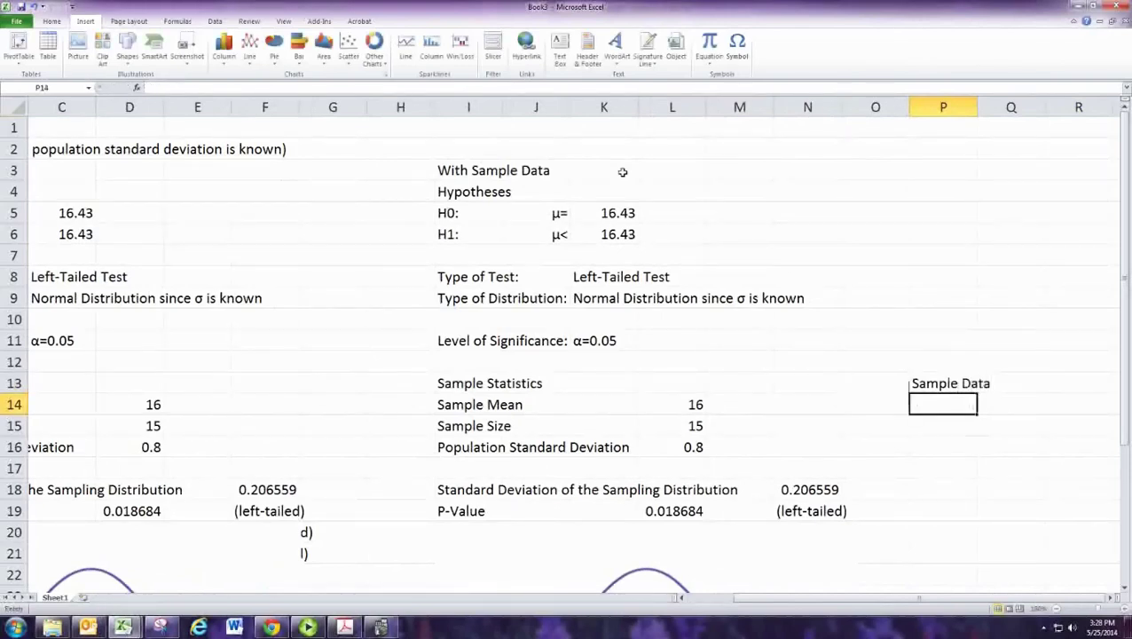
Step: Enter the placeholder text "put data here" in P14 beneath the Sample Data heading
text(put)
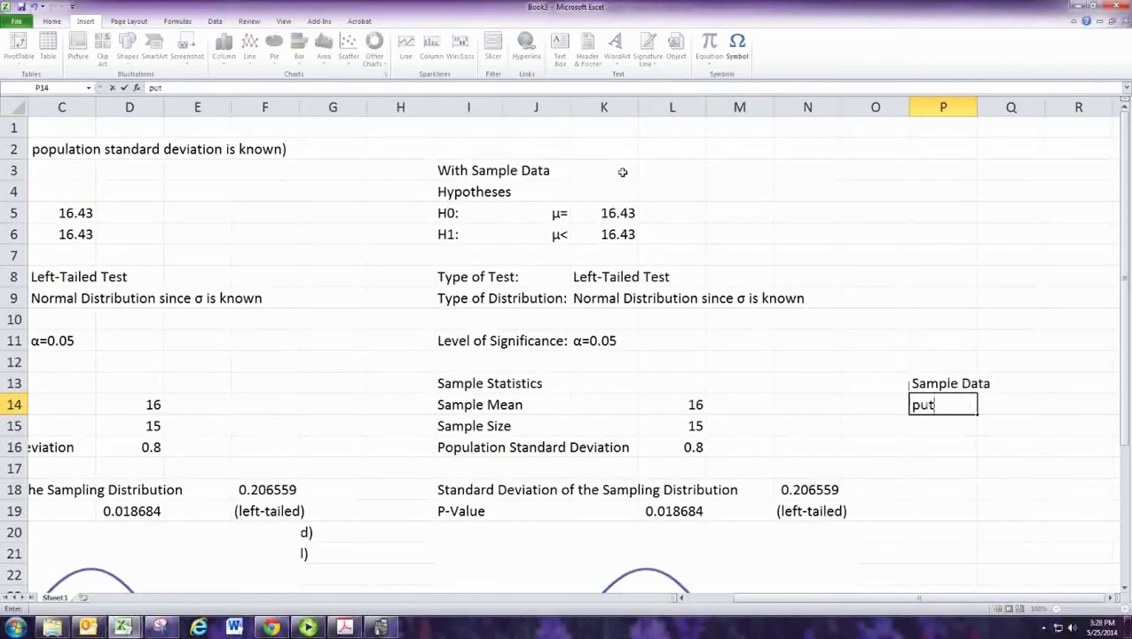
text( data here)
key(Return)
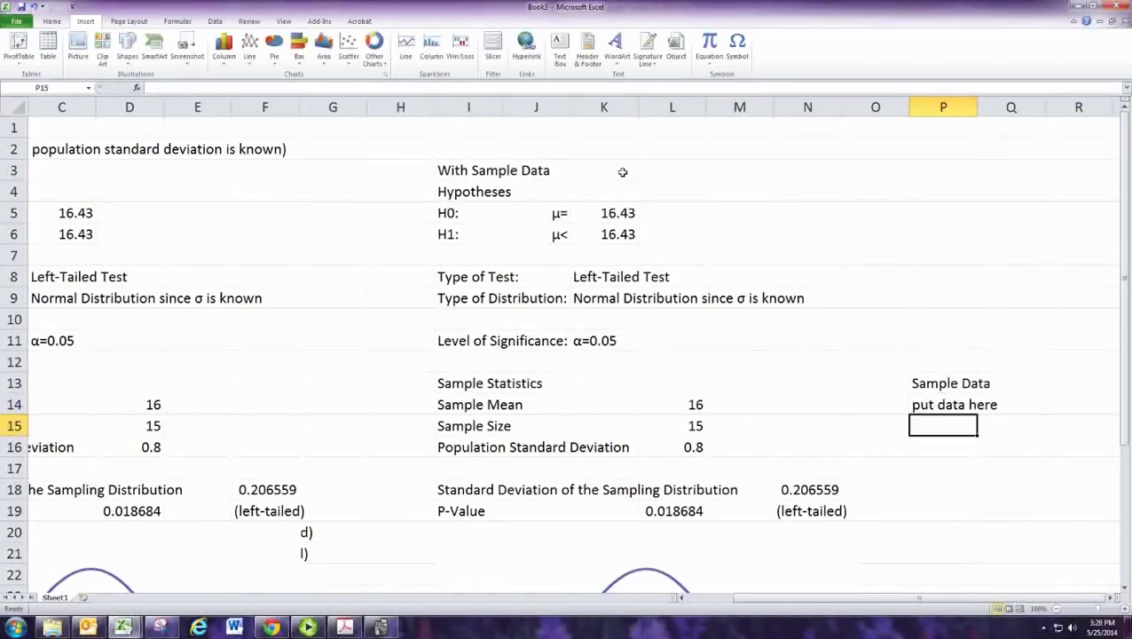
Step: Replace the copied block's sample mean in L14 with the formula =AVERAGE(P14:P80)
key(Up)
key(Left)
key(Left)
key(Left)
key(Left)
text(=AVERA)
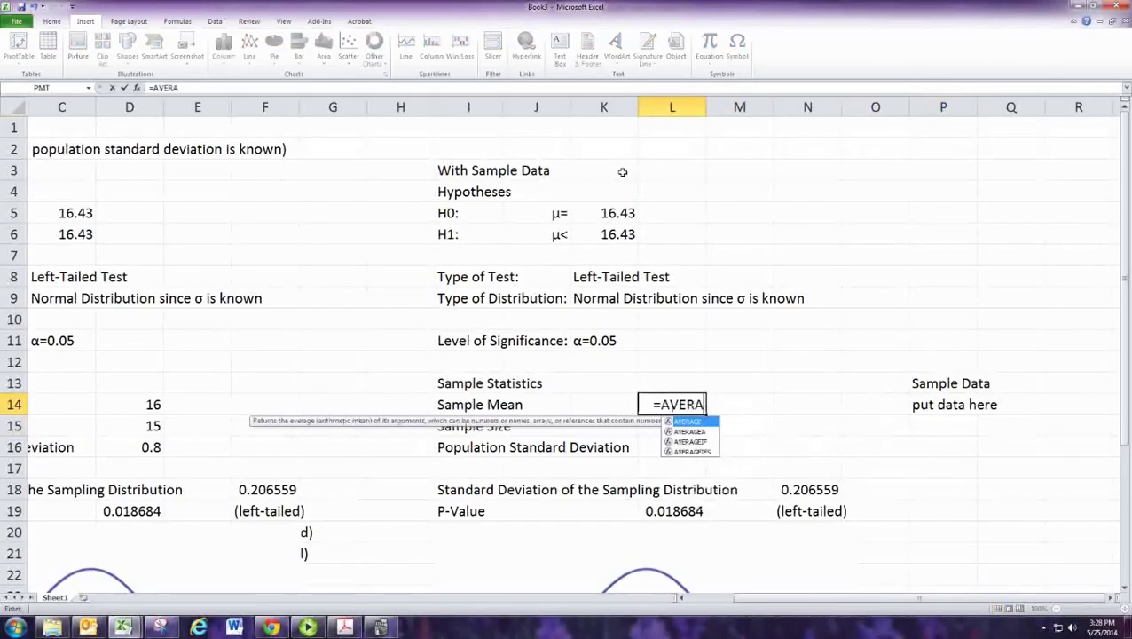
key(Tab)
key(Right)
key(Right)
key(Right)
key(Right)
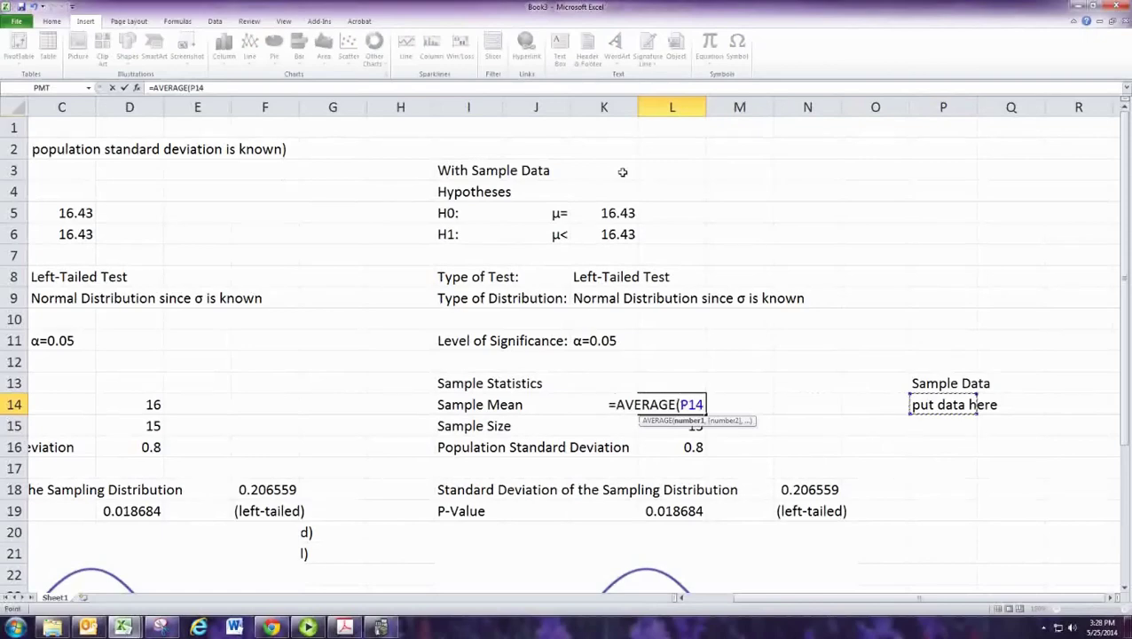
key(shift+Page_Down)
key(shift+Page_Down)
key(shift+Page_Down)
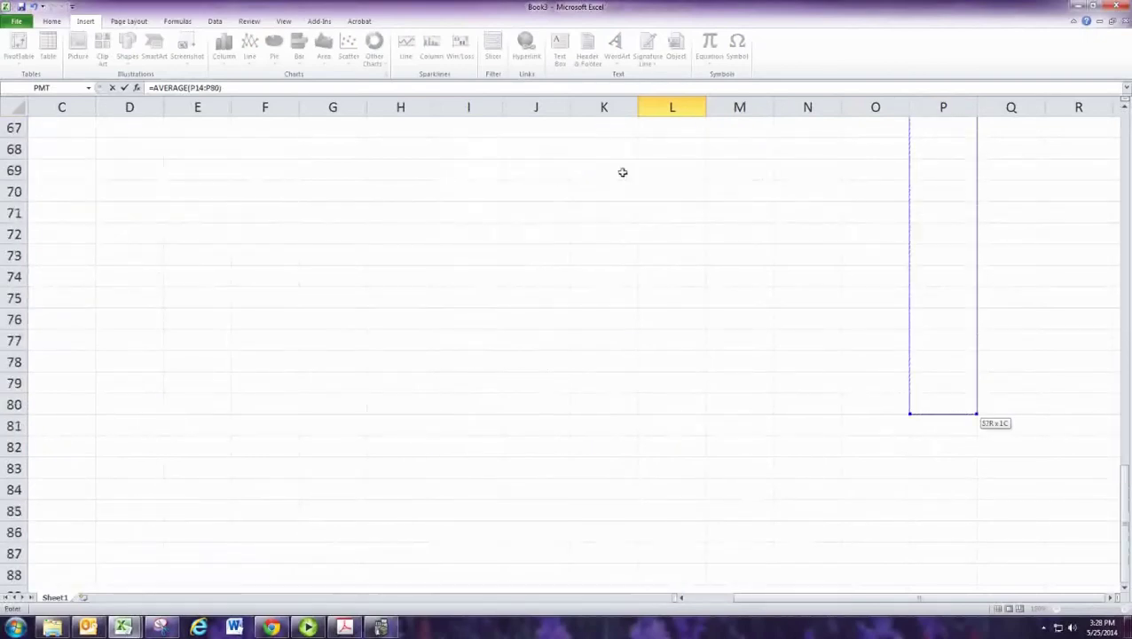
key(Return)
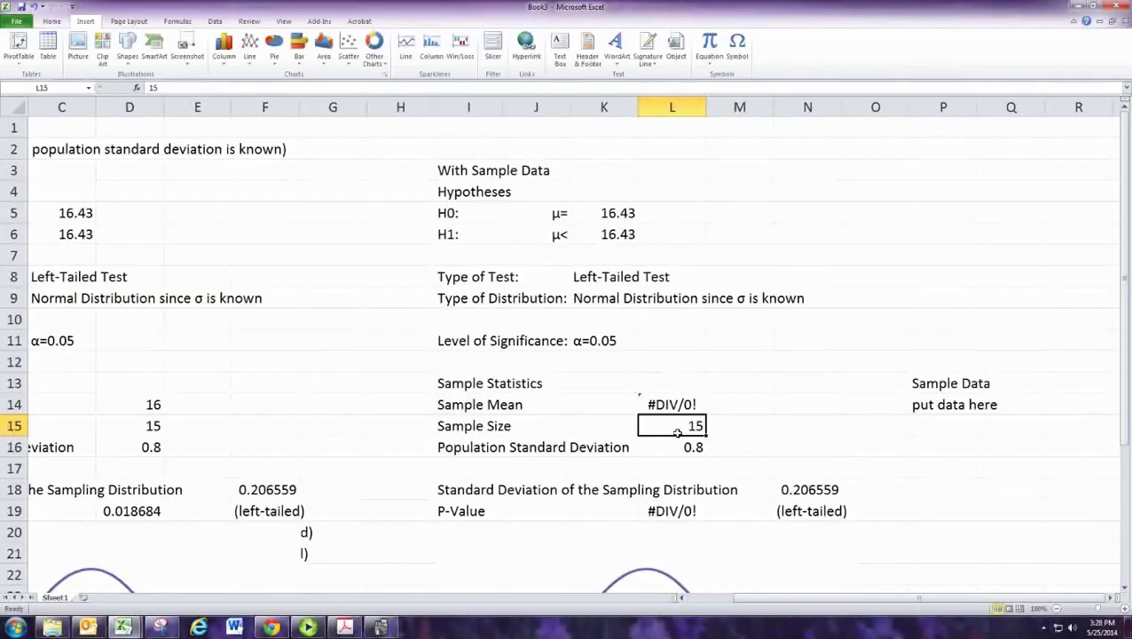
Step: Replace the copied block's sample size in L15 with the formula =COUNT(P14:P102)
text(=C)
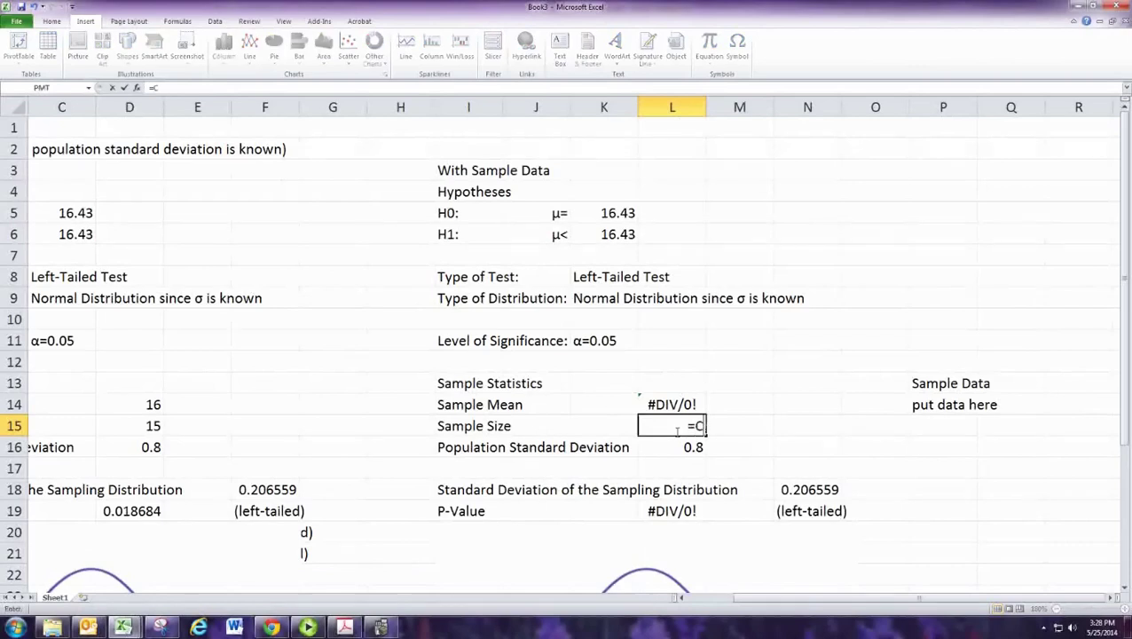
text(OUNT()
key(Right)
key(Right)
key(Right)
key(Right)
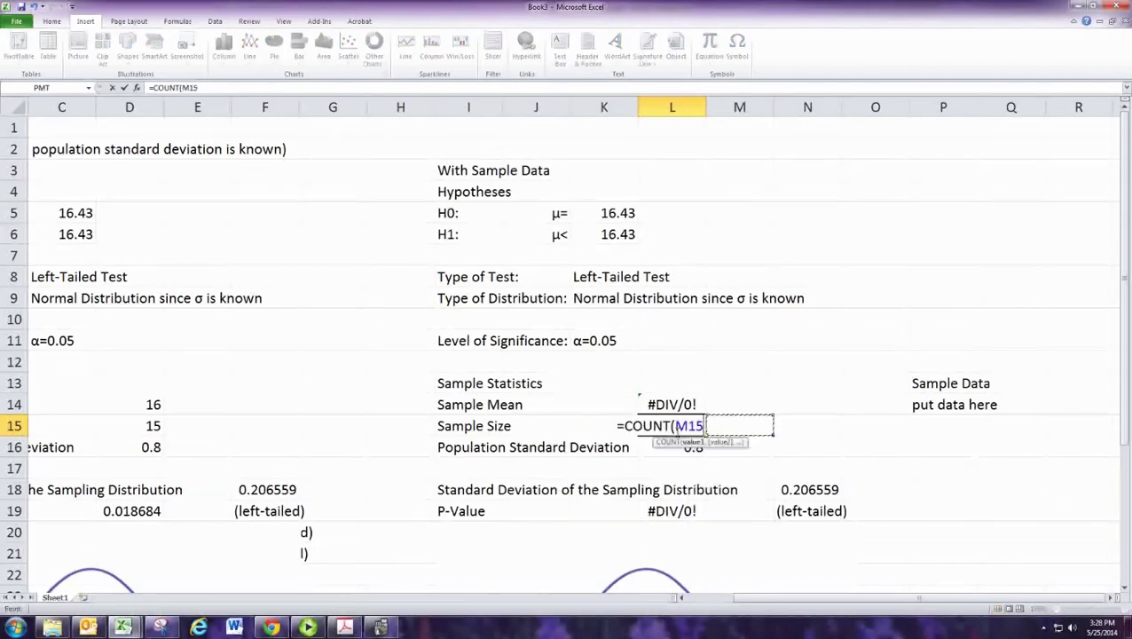
key(Up)
key(shift+Page_Down)
key(shift+Page_Down)
key(shift+Page_Down)
key(shift+Page_Down)
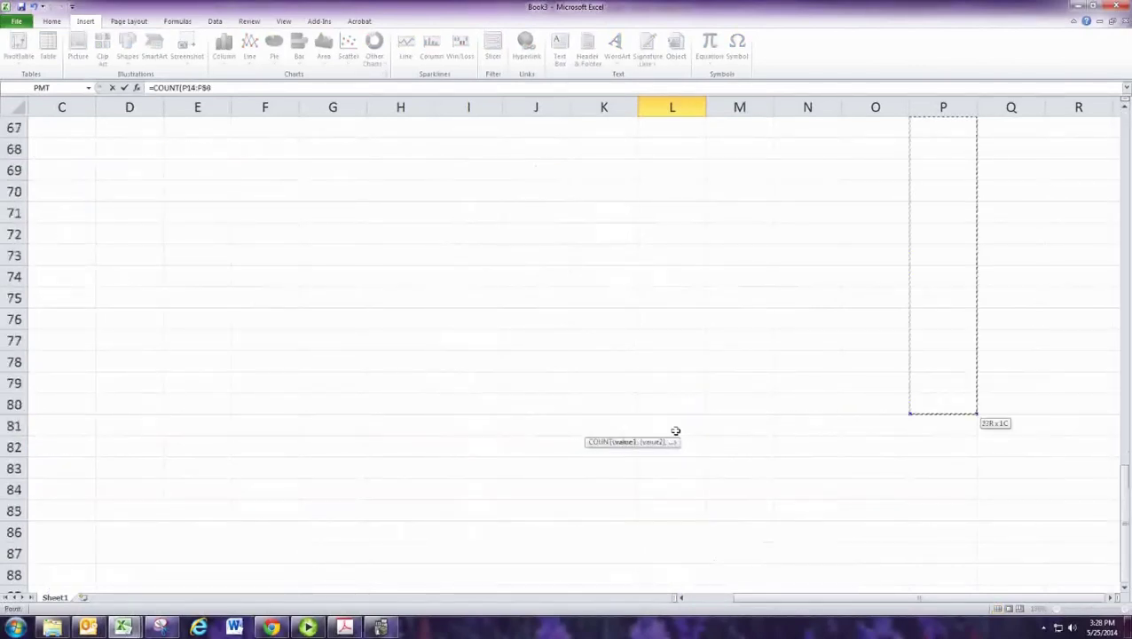
key(Return)
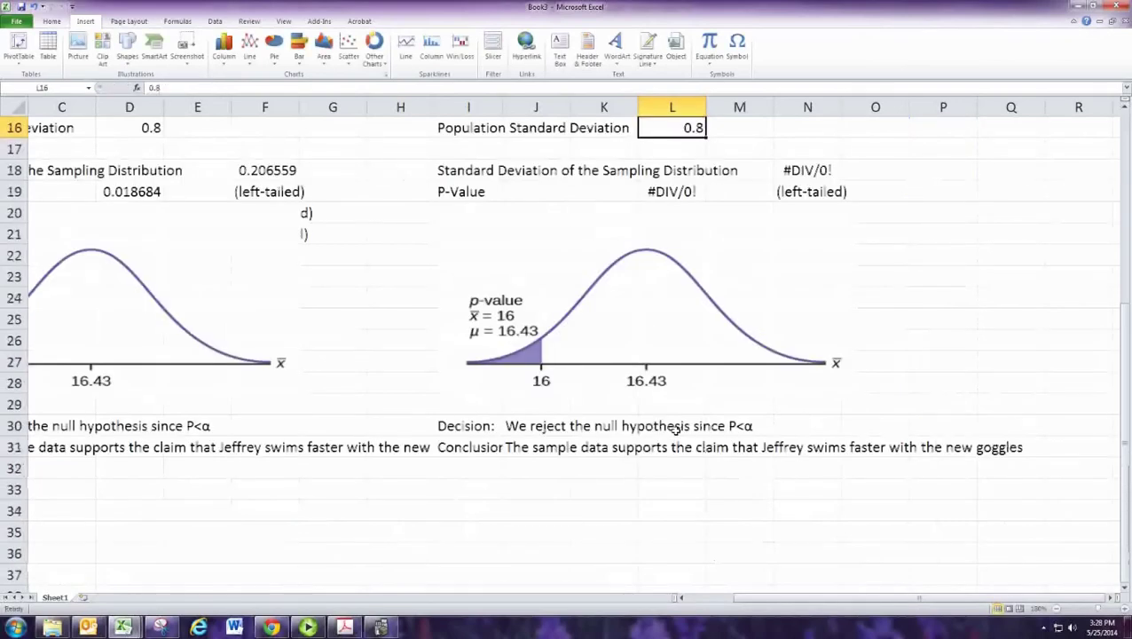
Step: Fill the sample data cells P14:P28 with the value 16 and check the sample mean and size formulas
scroll(676, 430, up, 5)
click(954, 402)
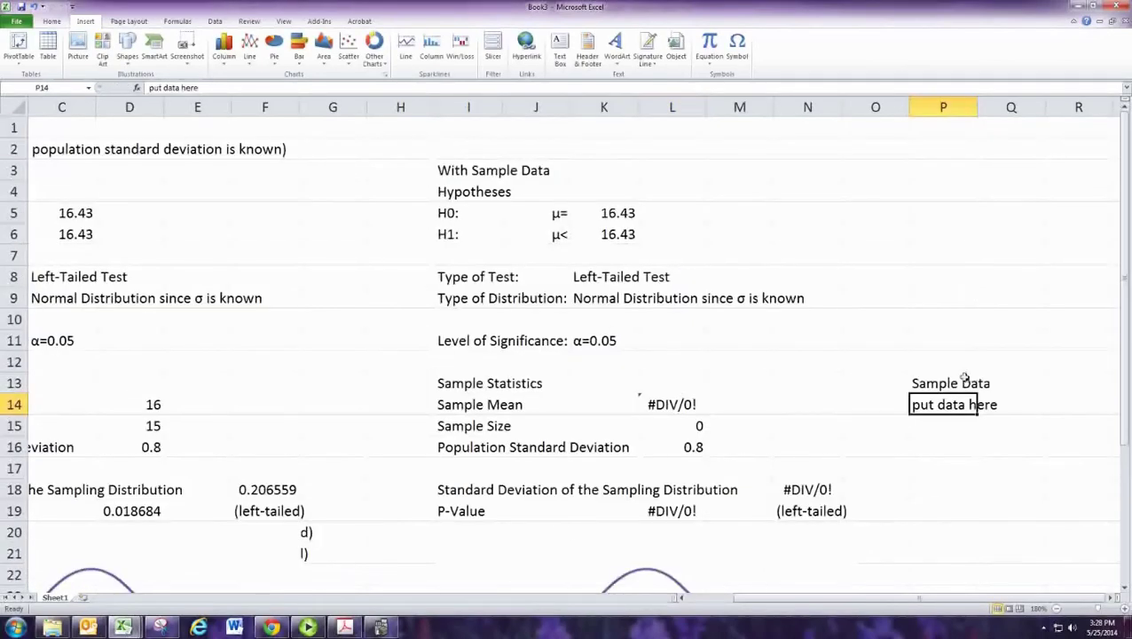
text(16)
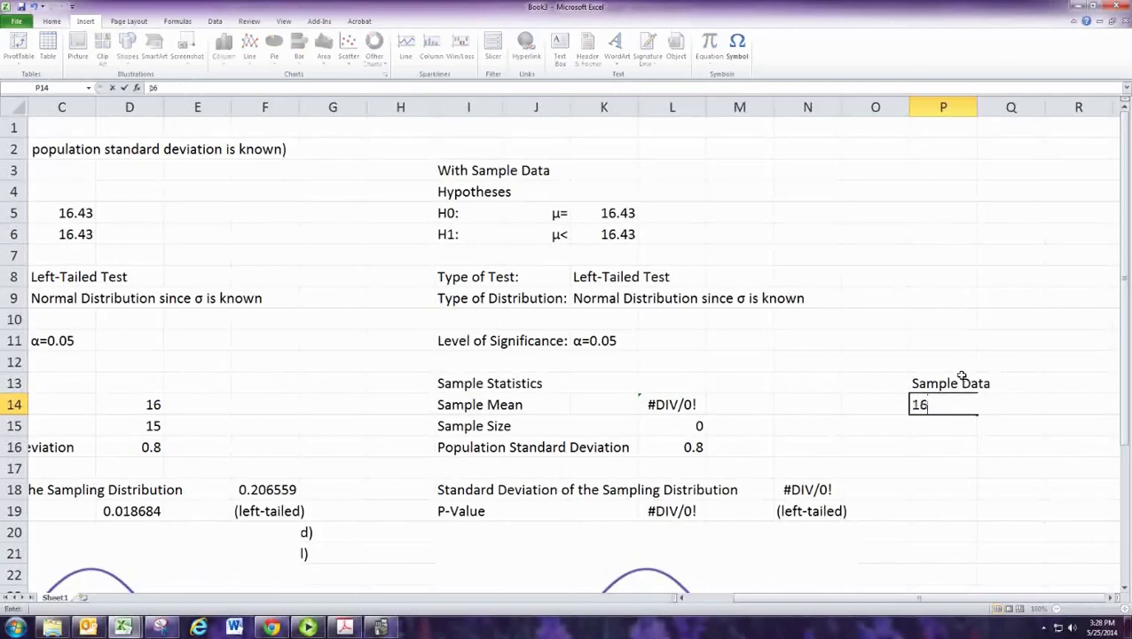
key(Return)
text(16)
key(Return)
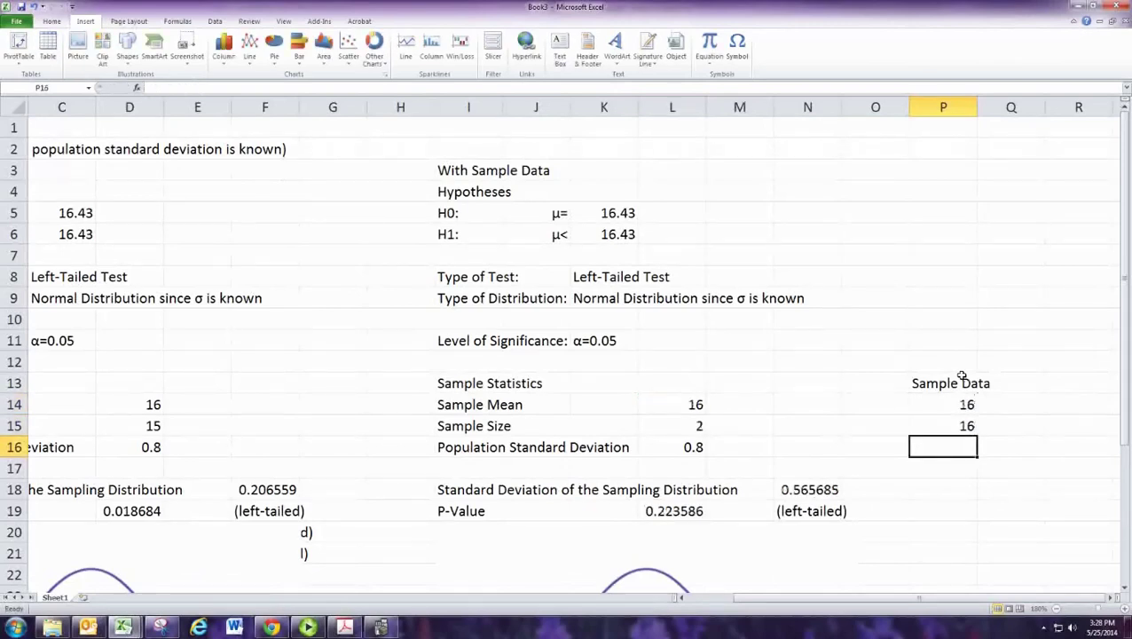
drag(956, 405, 968, 515)
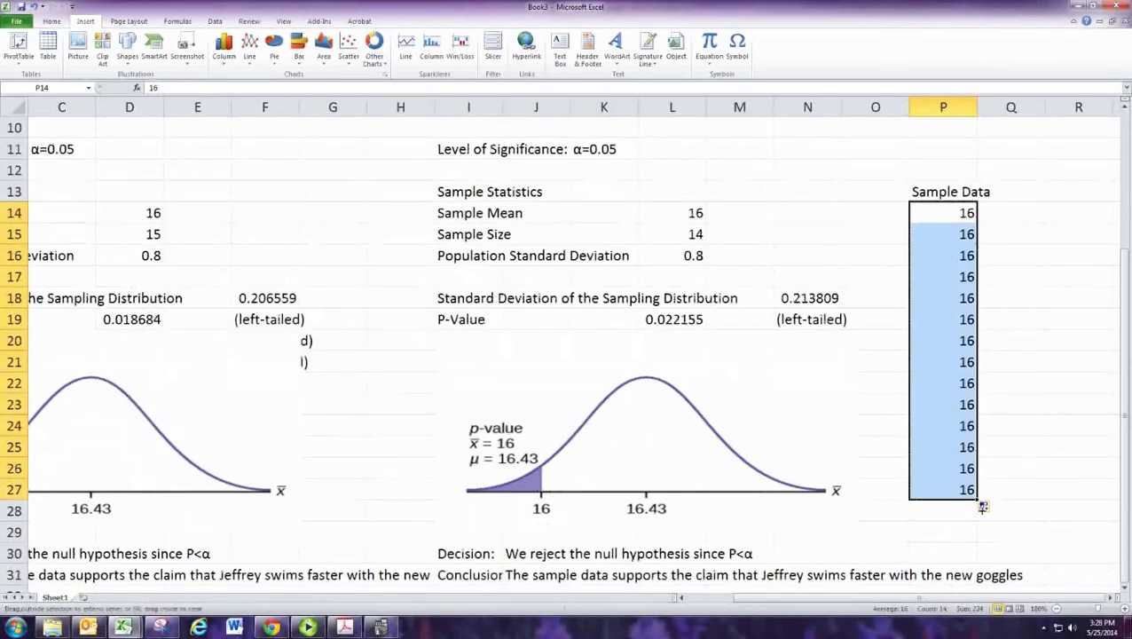
drag(982, 506, 976, 520)
scroll(713, 400, up, 3)
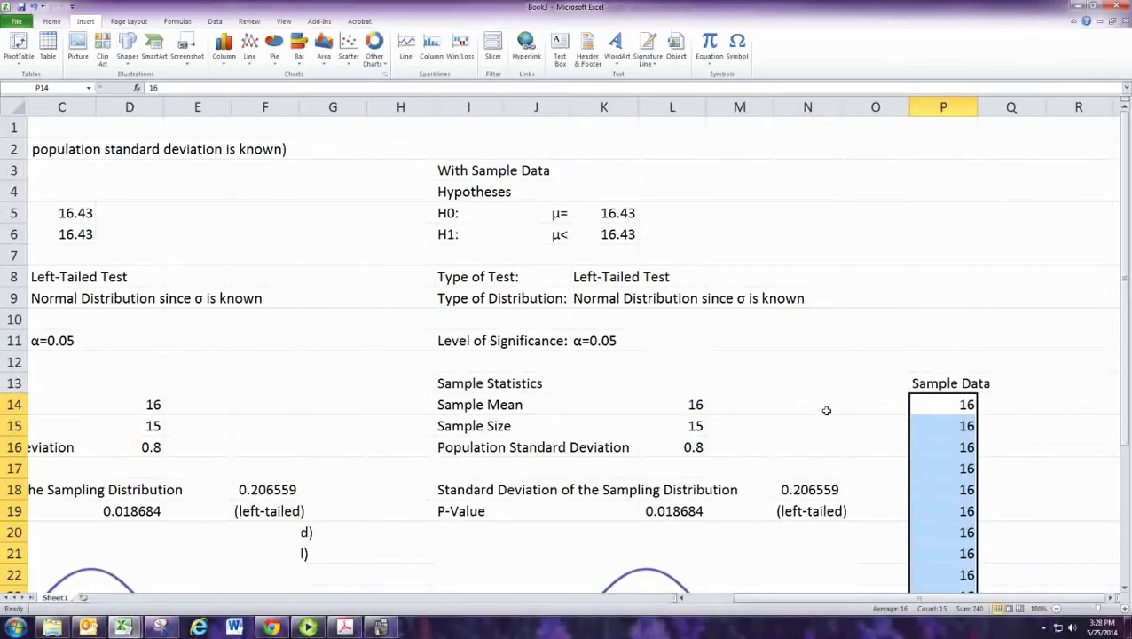
click(682, 410)
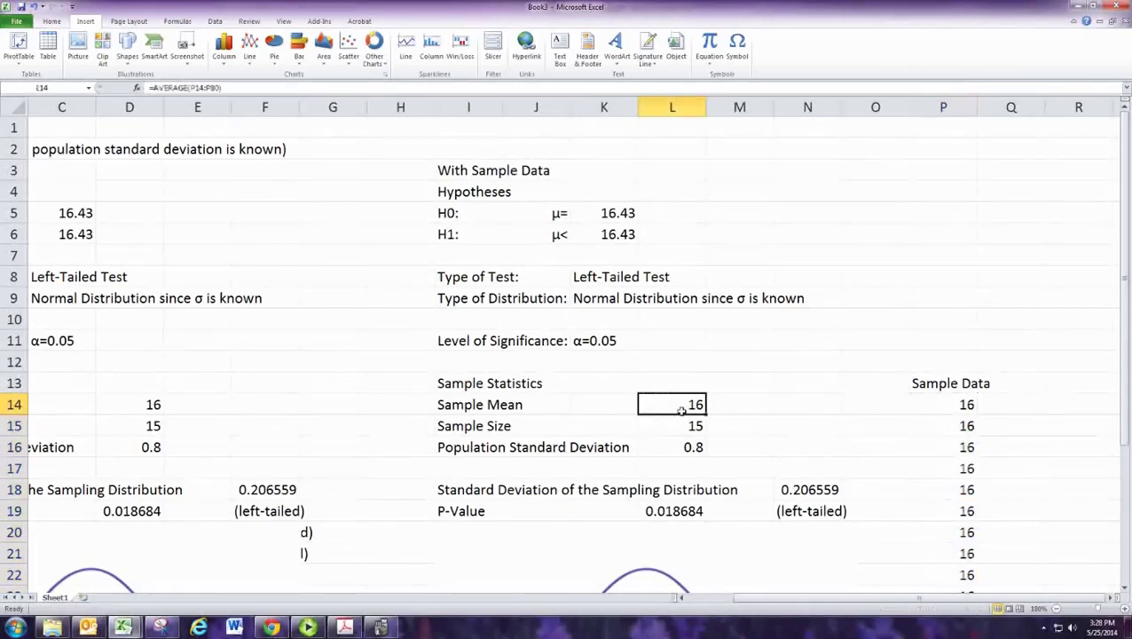
click(683, 432)
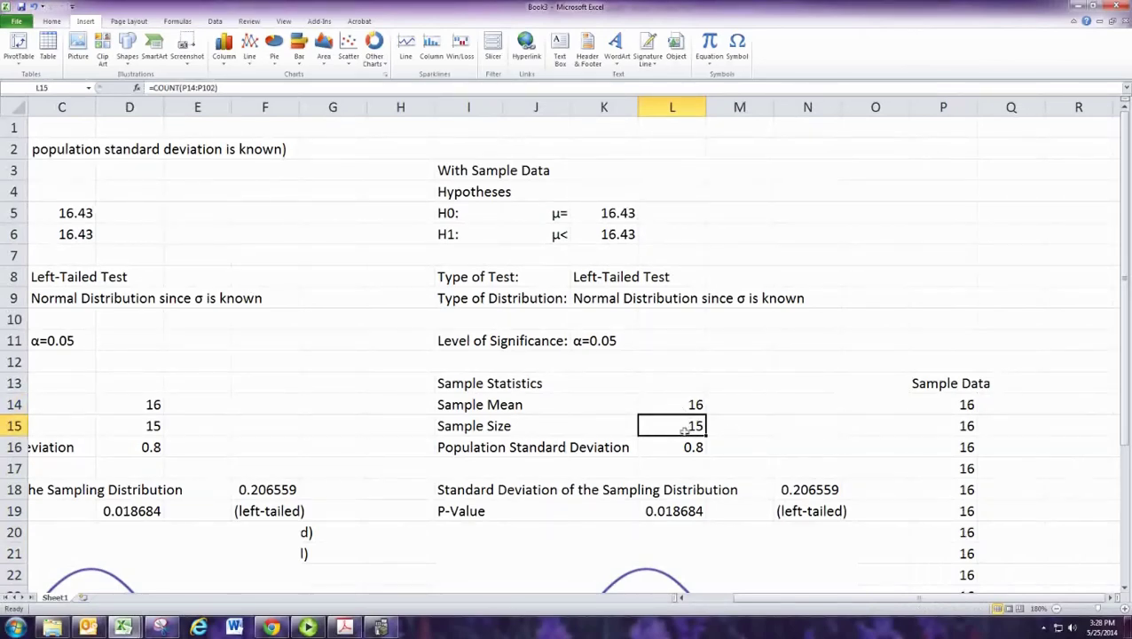
Step: Widen column H to put more space between the original block and the copied block
scroll(874, 424, down, 2)
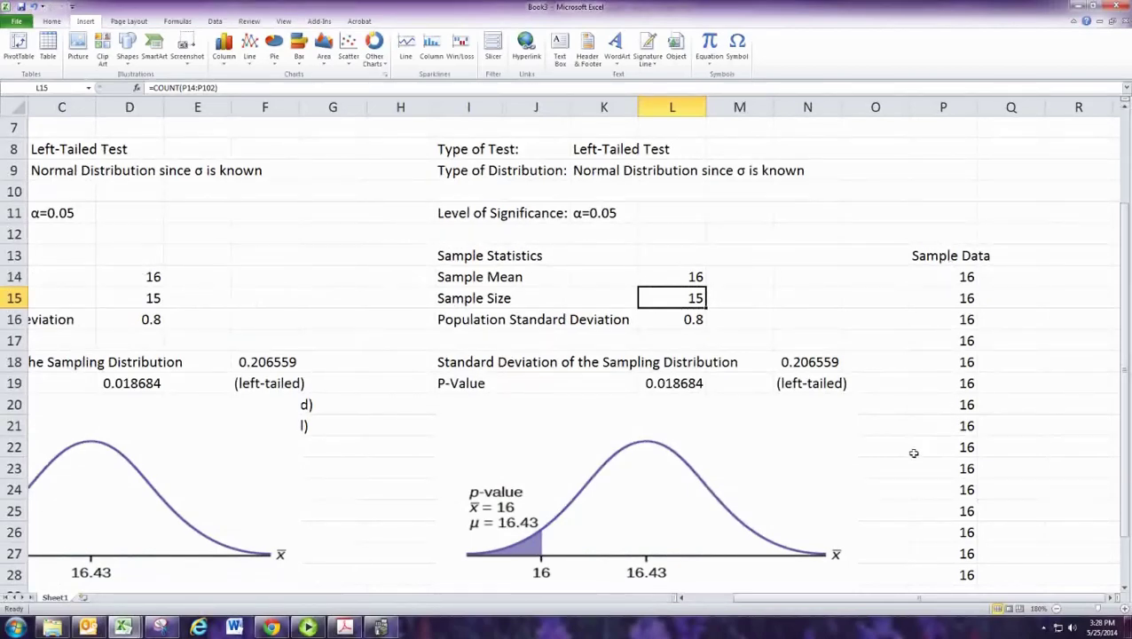
scroll(869, 478, down, 3)
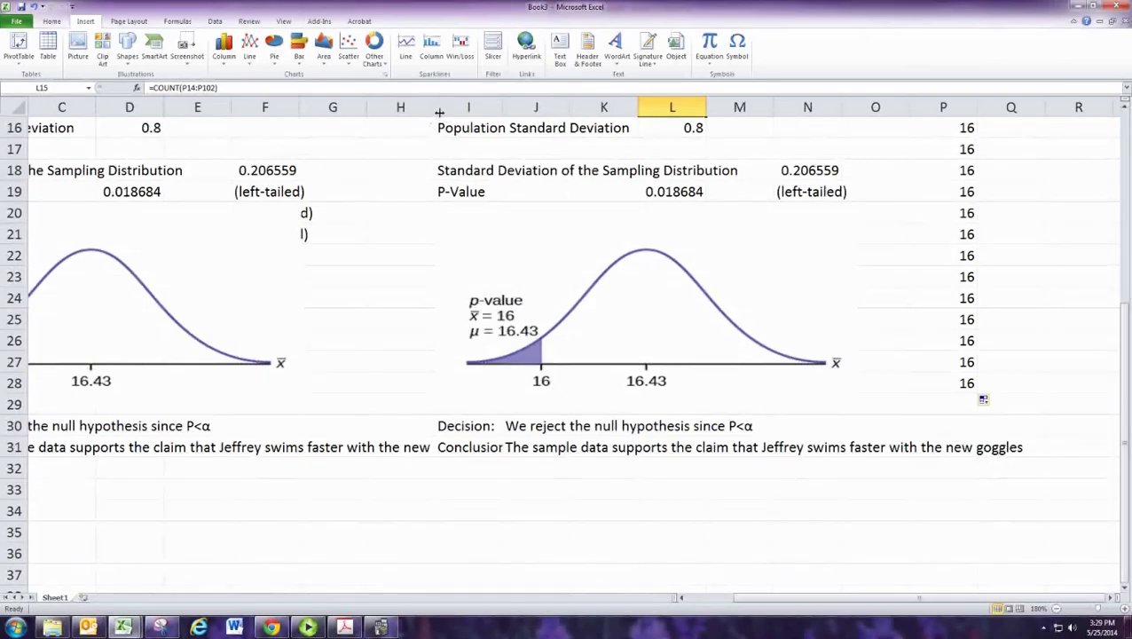
drag(435, 107, 486, 107)
scroll(611, 397, up, 5)
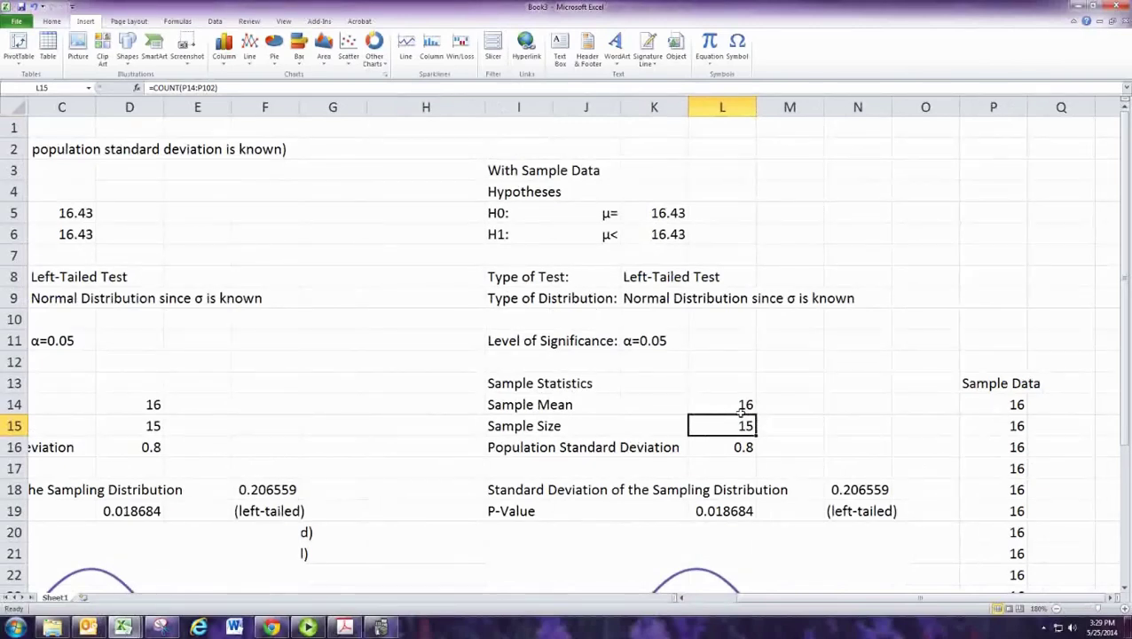
Step: Examine the data ranges used by the AVERAGE formula in L14 and the COUNT formula in L15
double_click(742, 408)
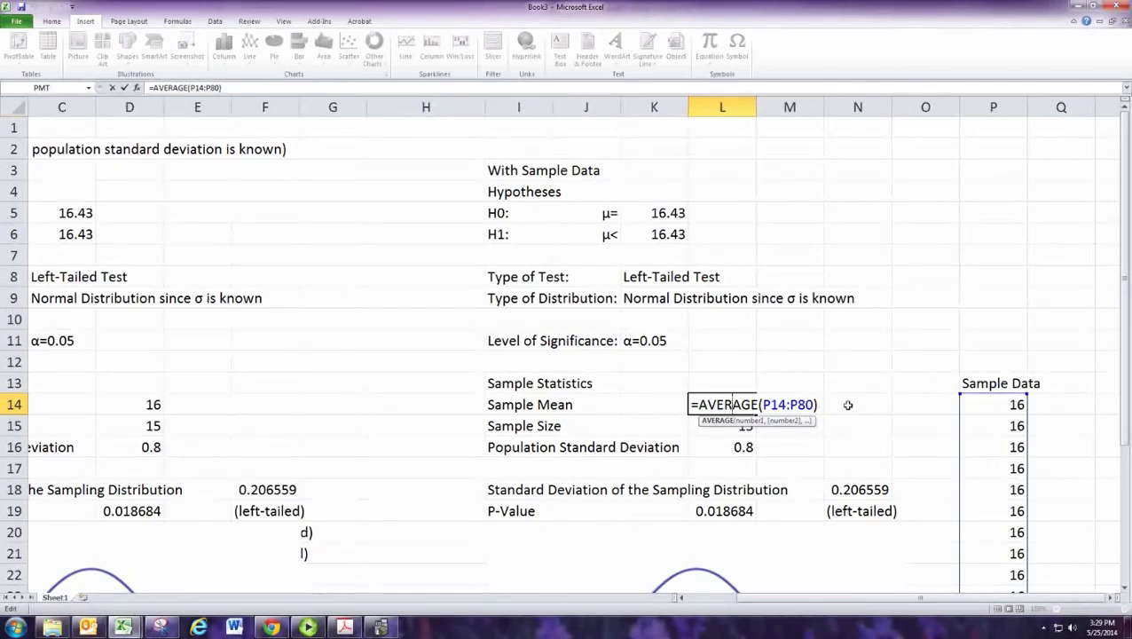
key(Return)
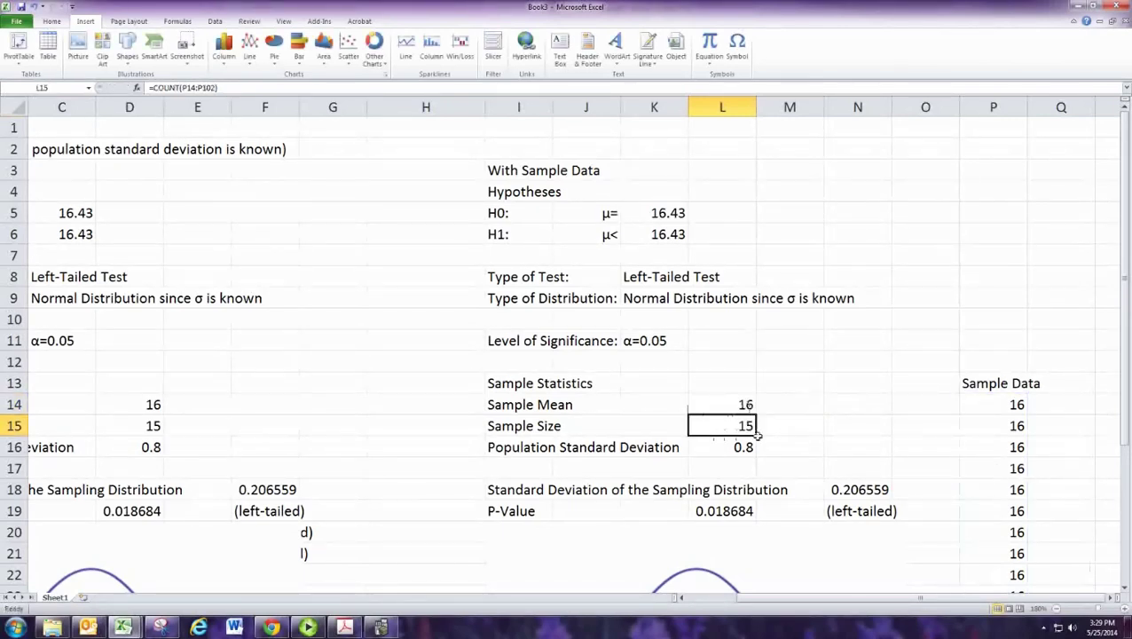
key(F2)
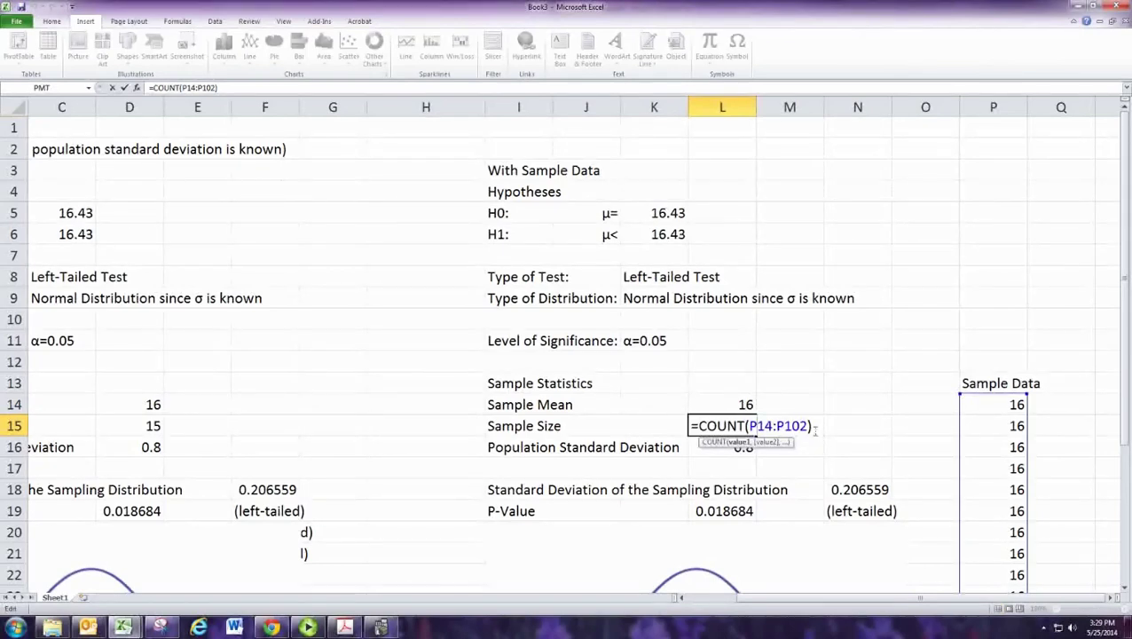
key(Return)
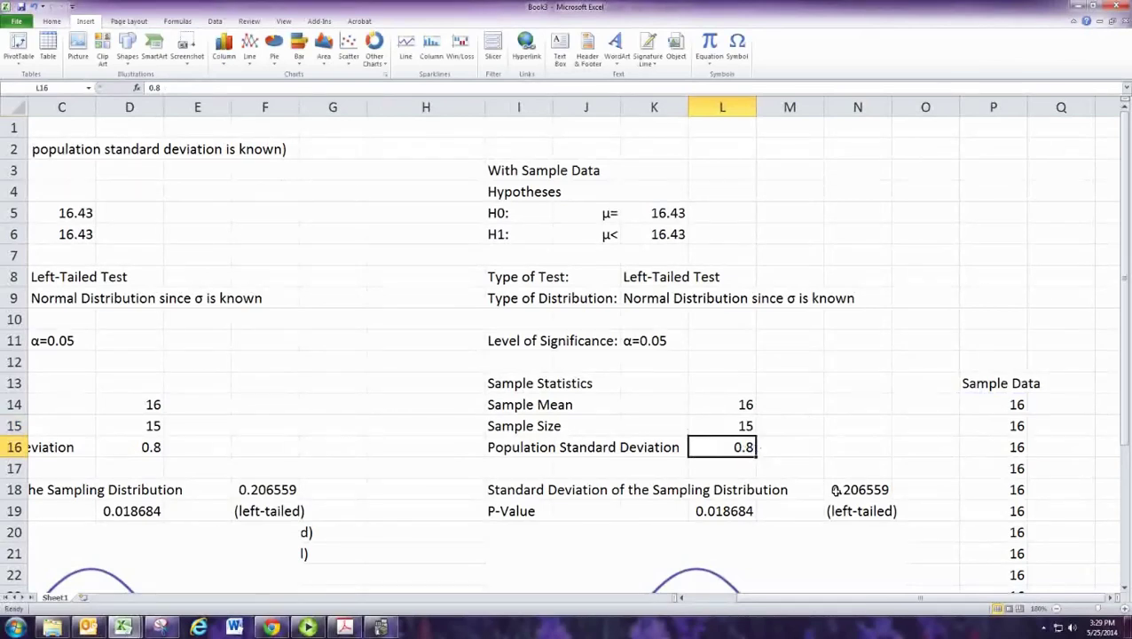
Step: Create a copy of Sheet1 within Book3, placed before Sheet1
drag(778, 599, 644, 584)
right_click(51, 600)
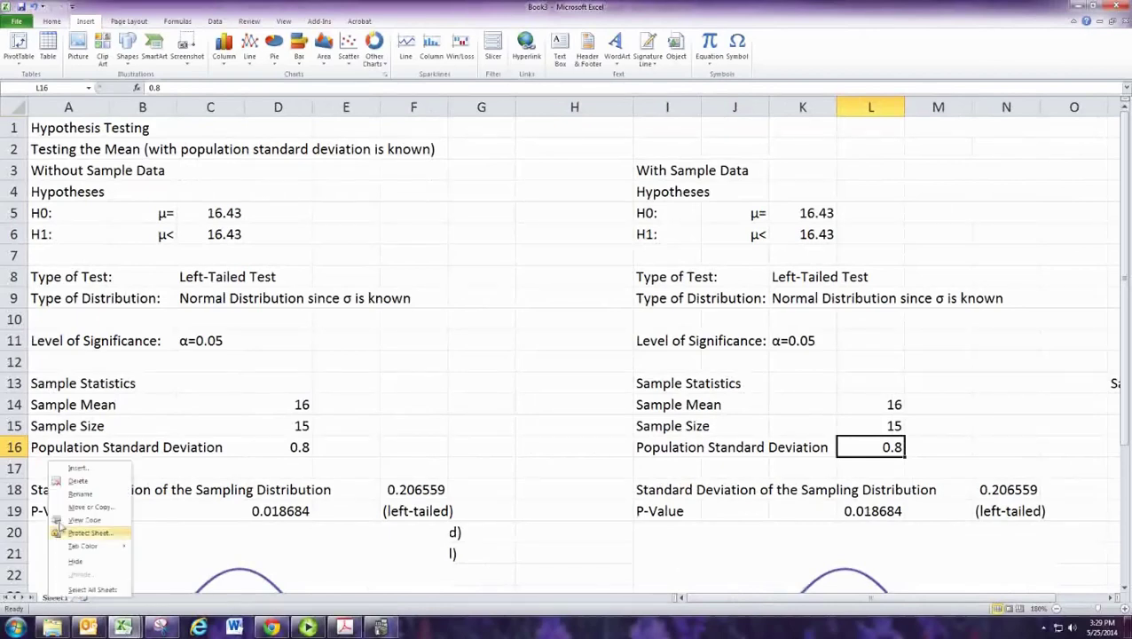
click(71, 507)
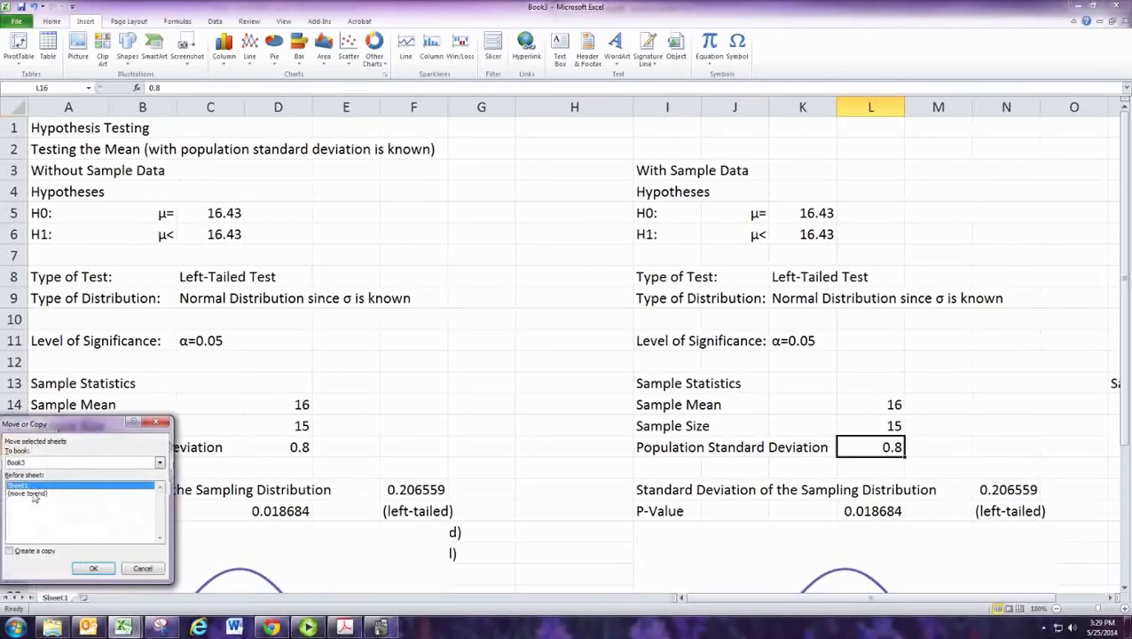
click(11, 551)
click(93, 568)
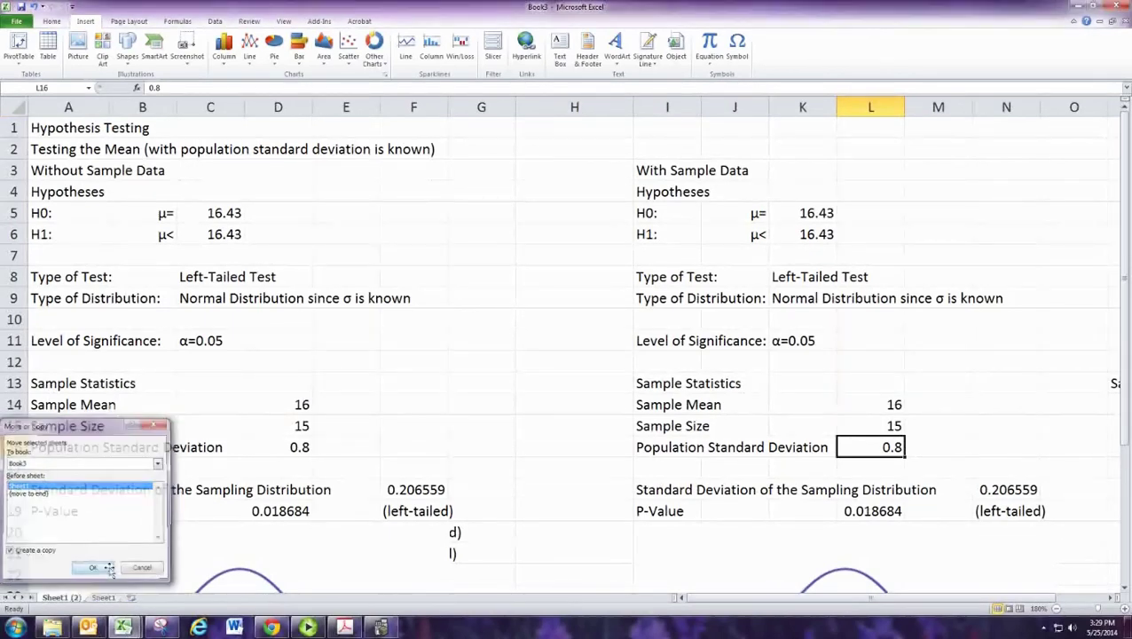
Step: Edit the subtitle in A2 to read "Testing the Mean (with population standard deviation is unknown)"
click(77, 152)
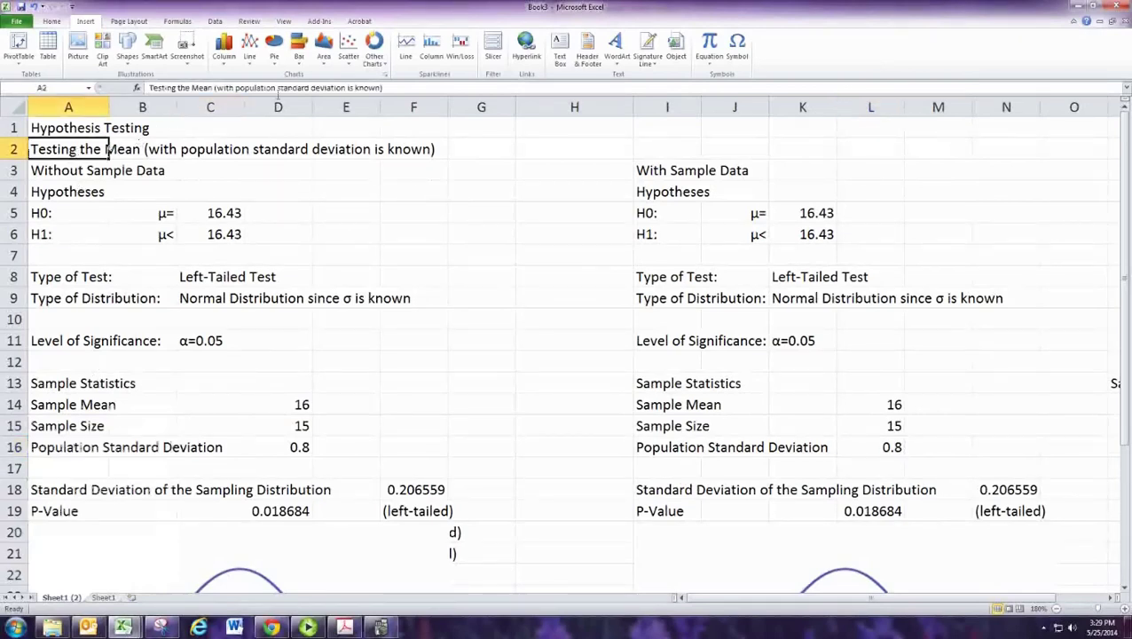
click(356, 87)
text(un)
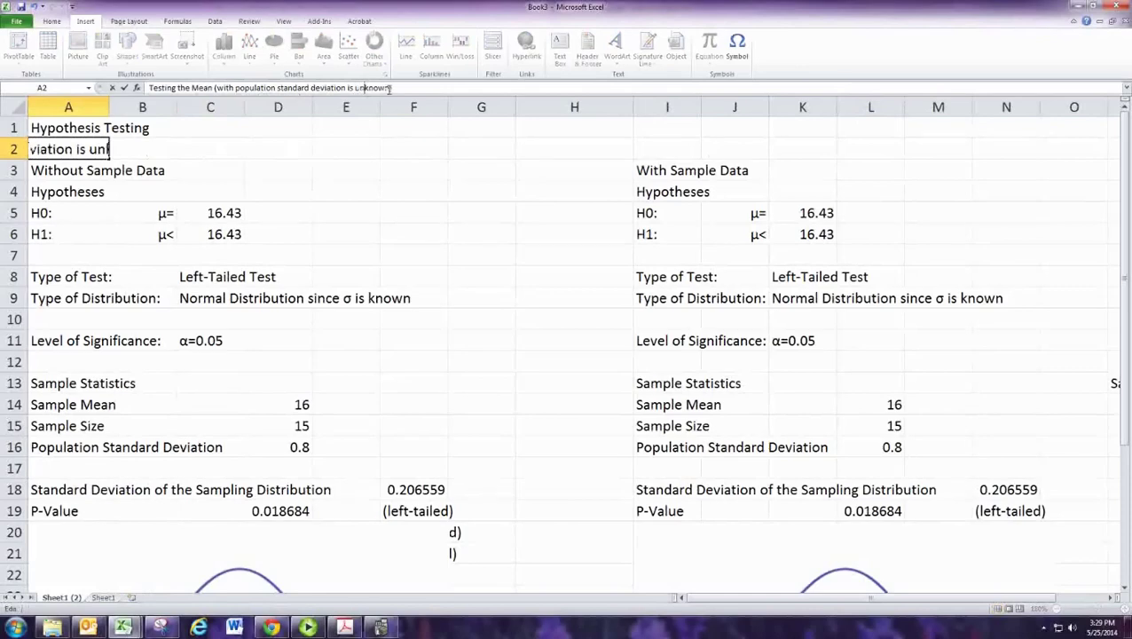
key(Return)
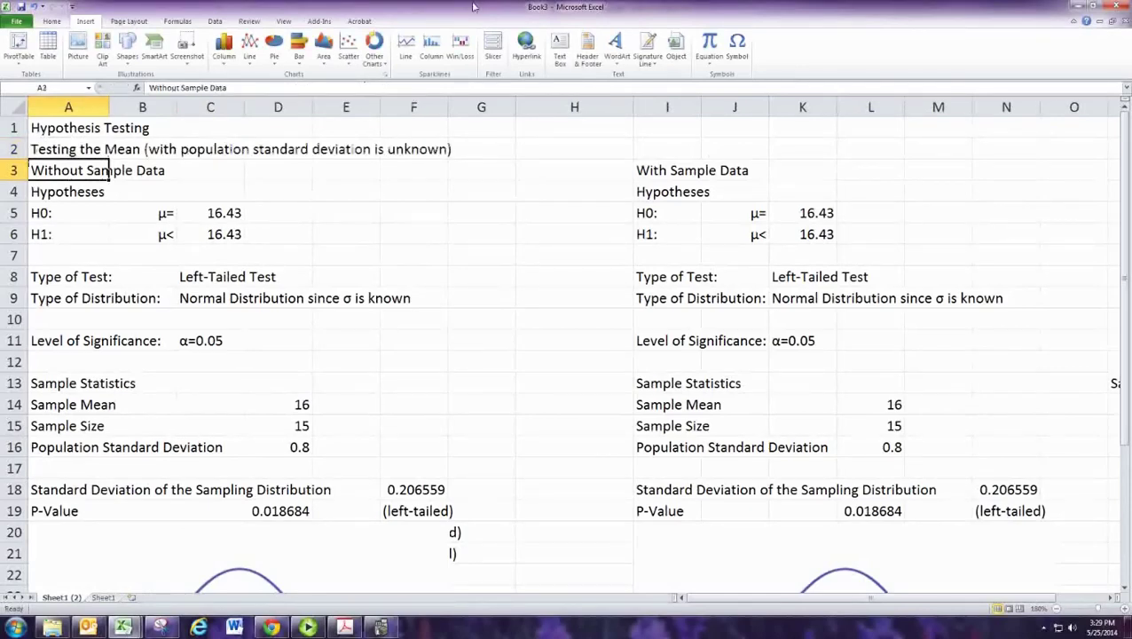
Step: Show the workbook beside the textbook PDF and find the problem statement of Example 9.16
double_click(474, 7)
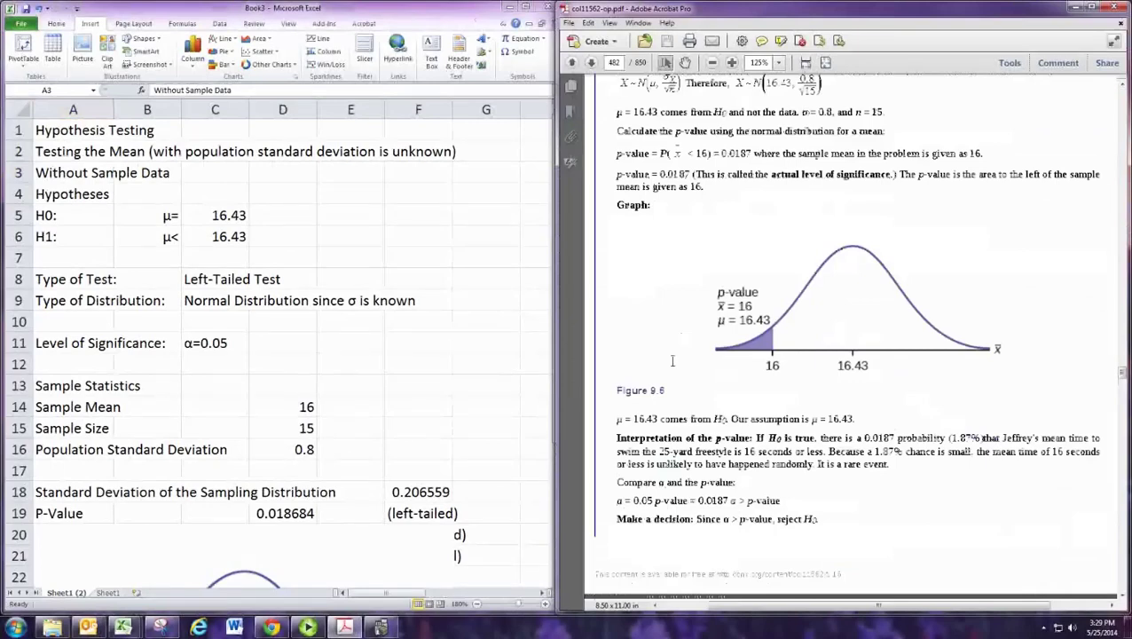
scroll(673, 360, down, 5)
scroll(665, 356, down, 5)
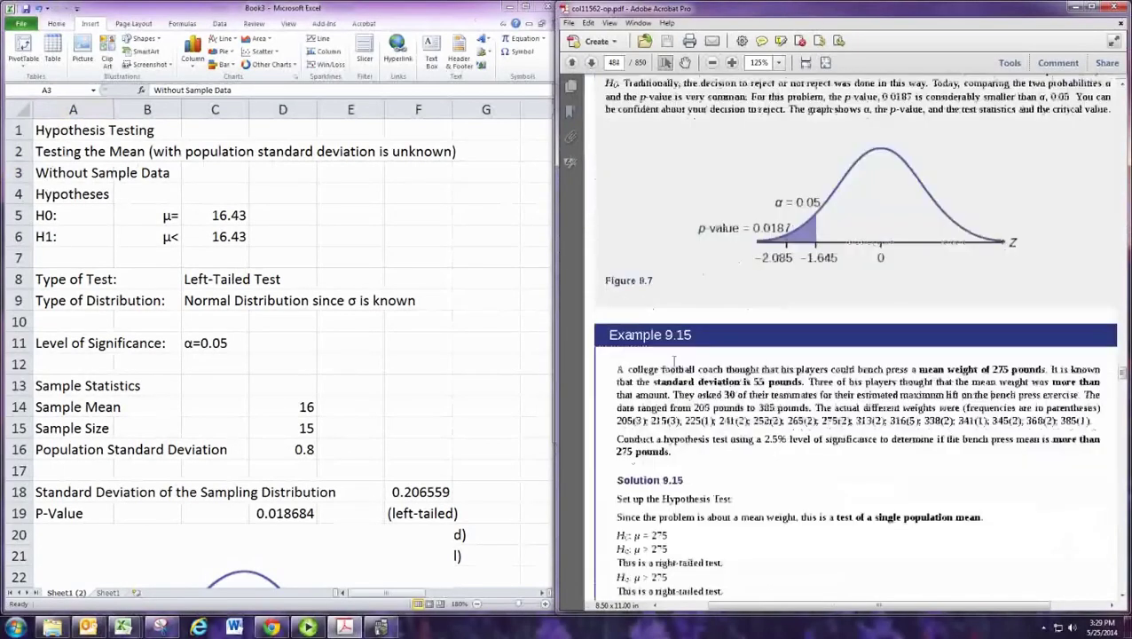
scroll(675, 361, down, 5)
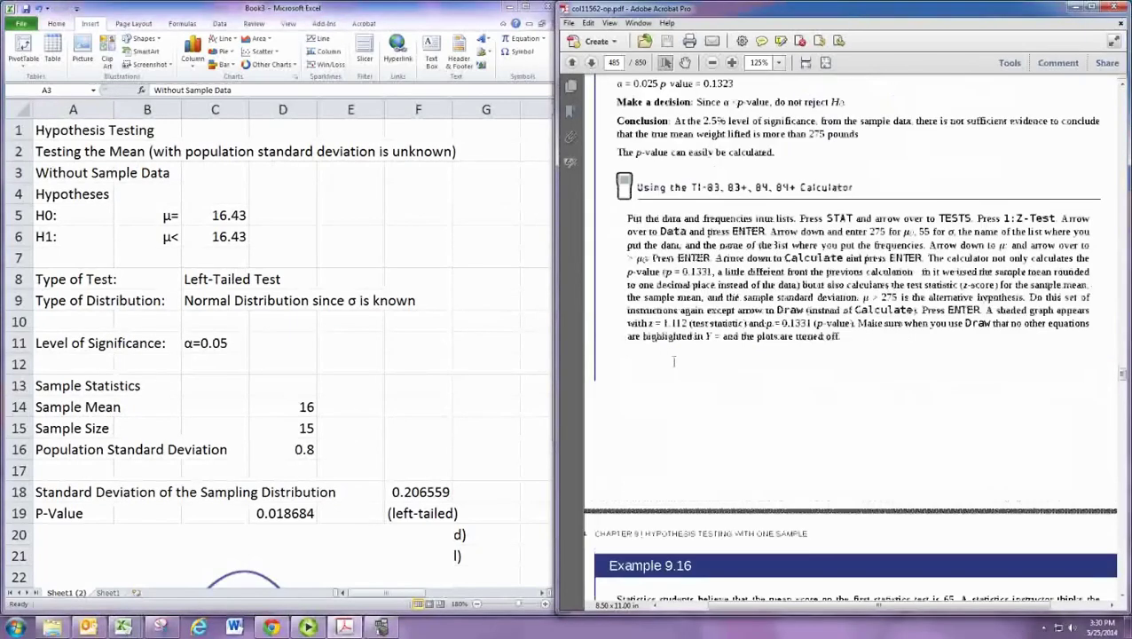
scroll(674, 360, down, 5)
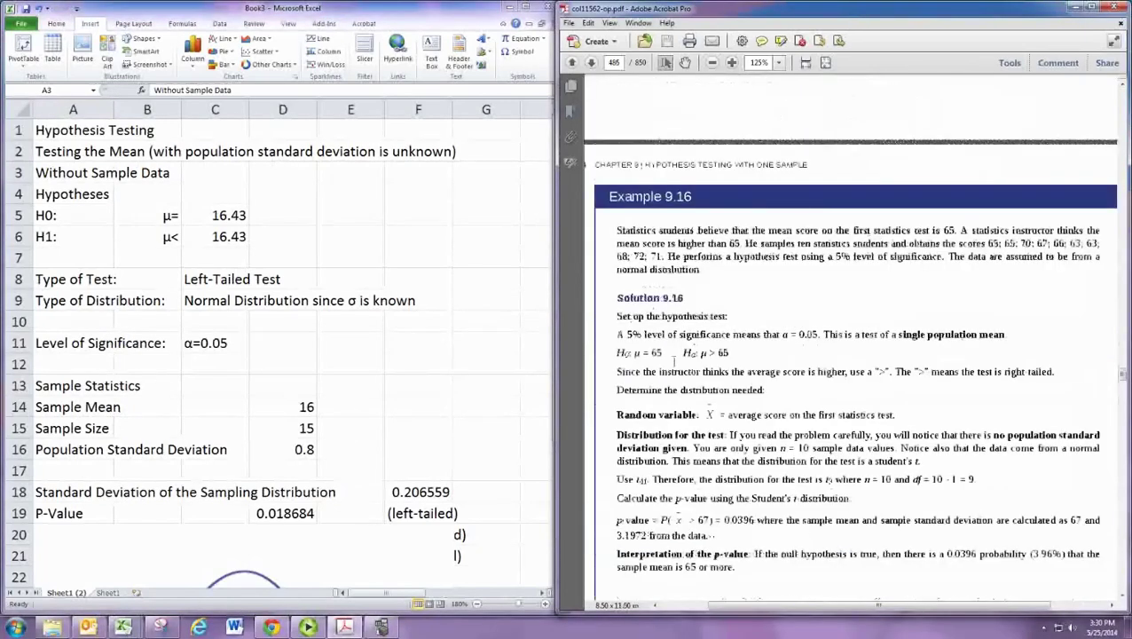
scroll(674, 360, down, 1)
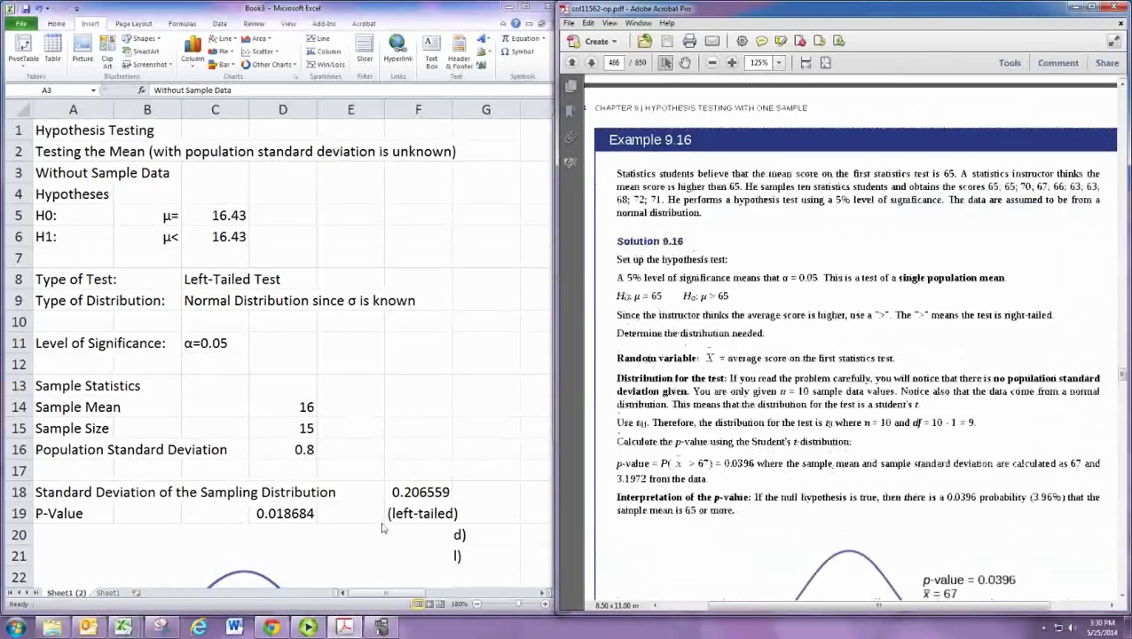
Step: Change the H1 symbol in J6 of the With Sample Data block to μ>
click(543, 593)
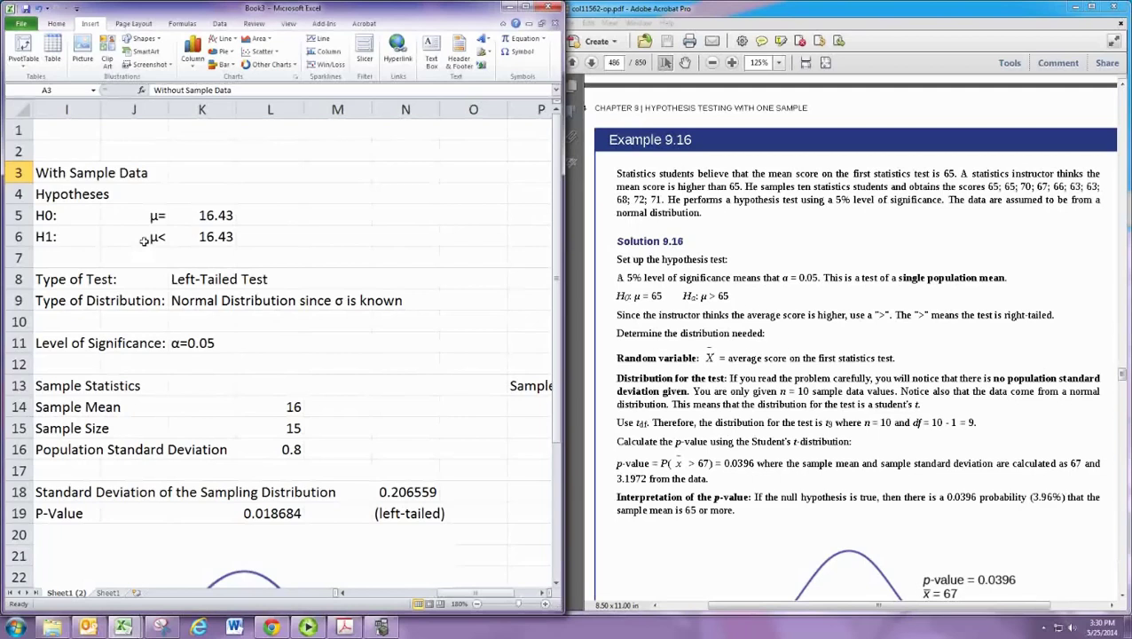
click(143, 240)
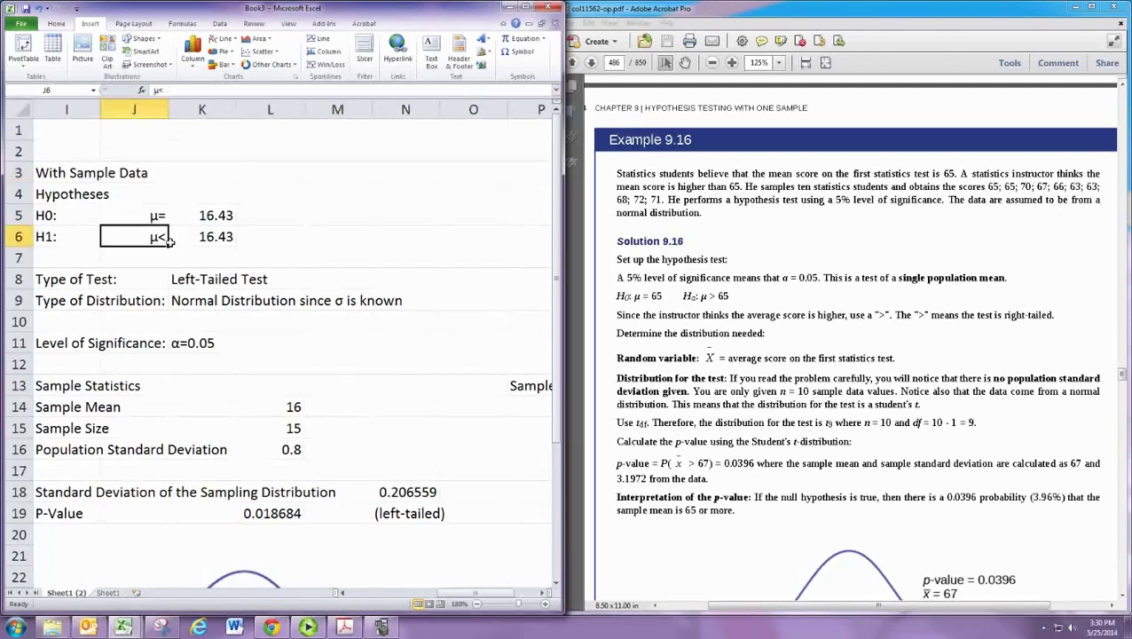
key(F2)
key(BackSpace)
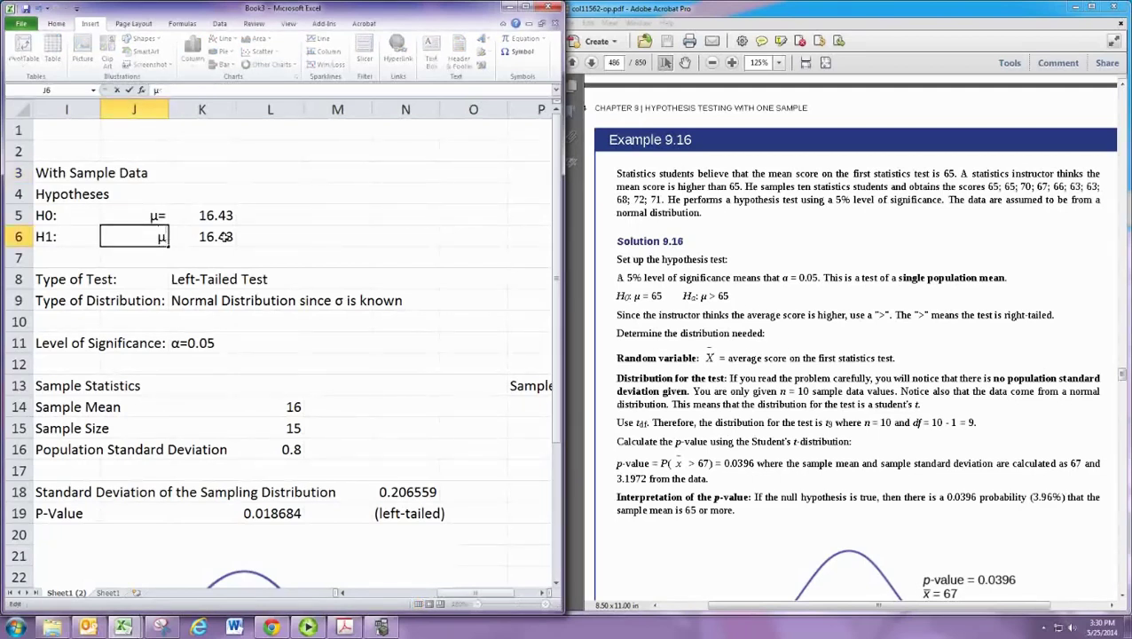
text(>)
key(Return)
key(Up)
Step: Set the hypothesised mean to 65 for both H1 in K6 and H0 in K5
click(226, 236)
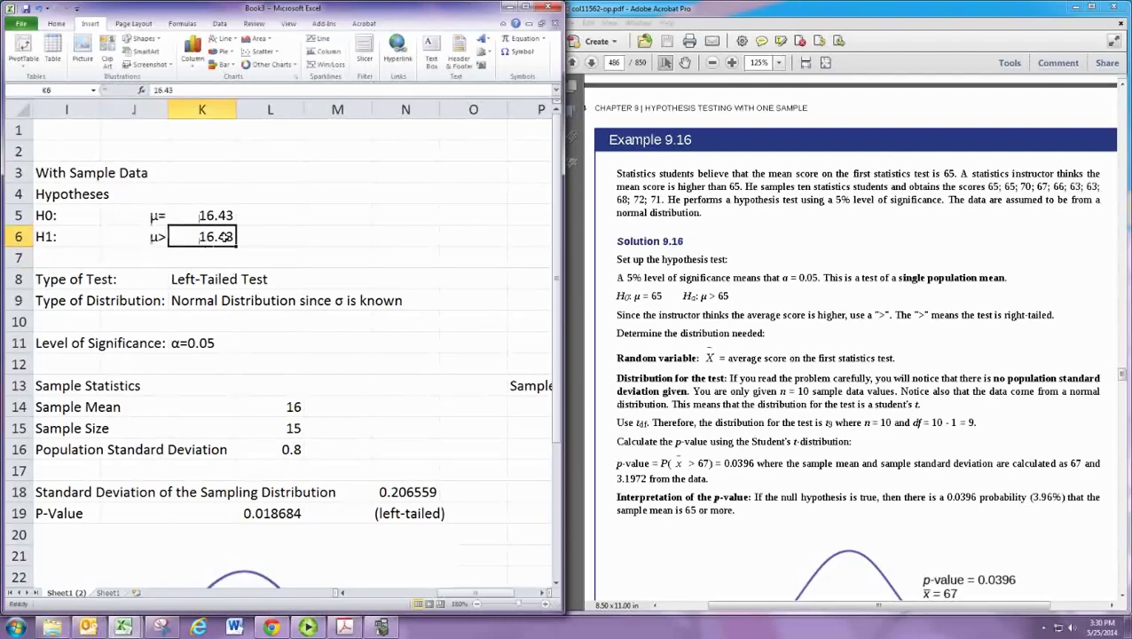
text(65)
key(Up)
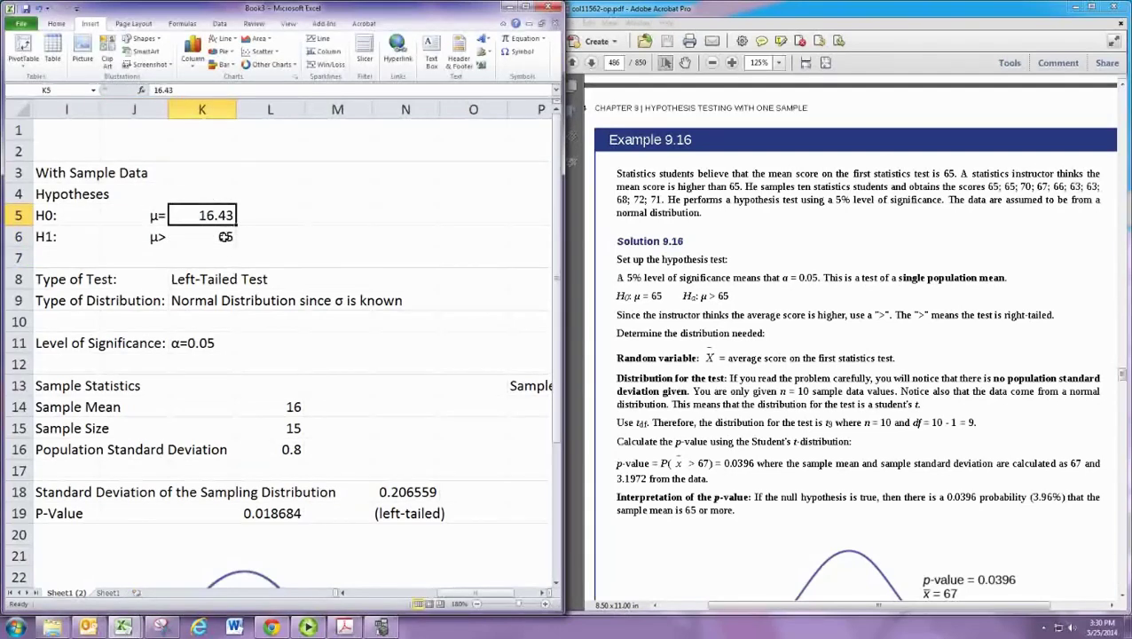
text(65)
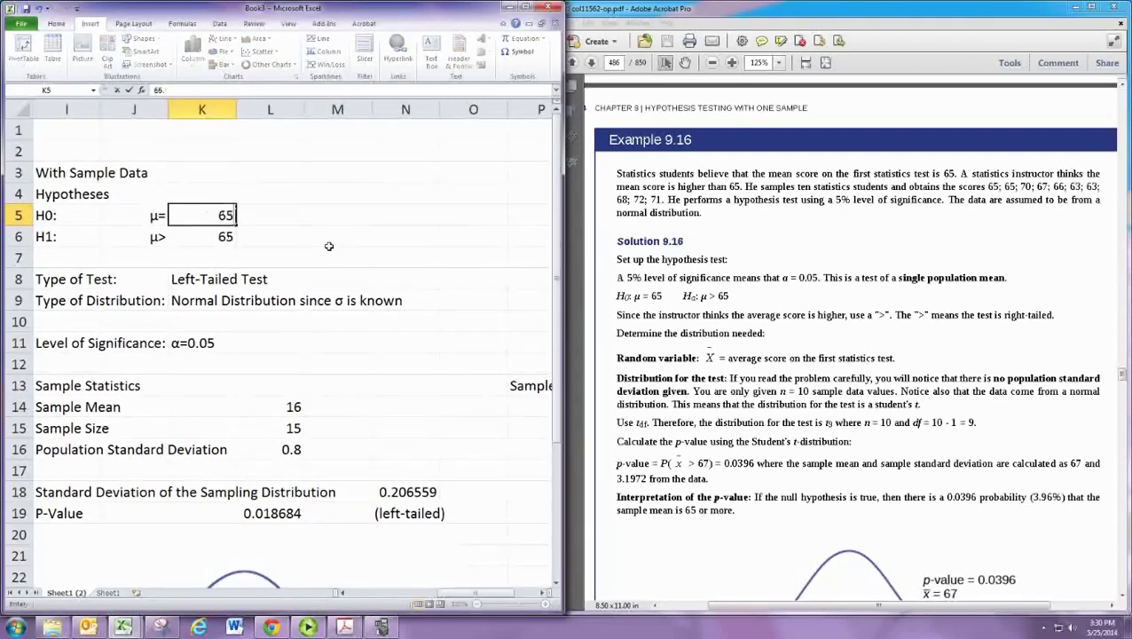
key(Return)
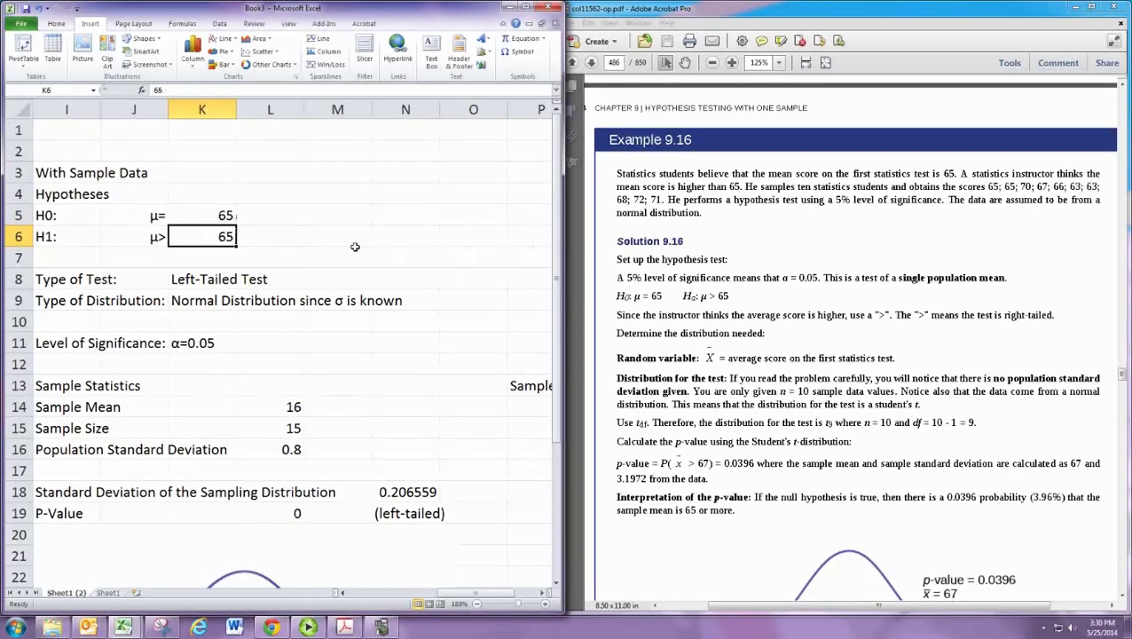
key(Up)
key(Left)
key(shift+Right)
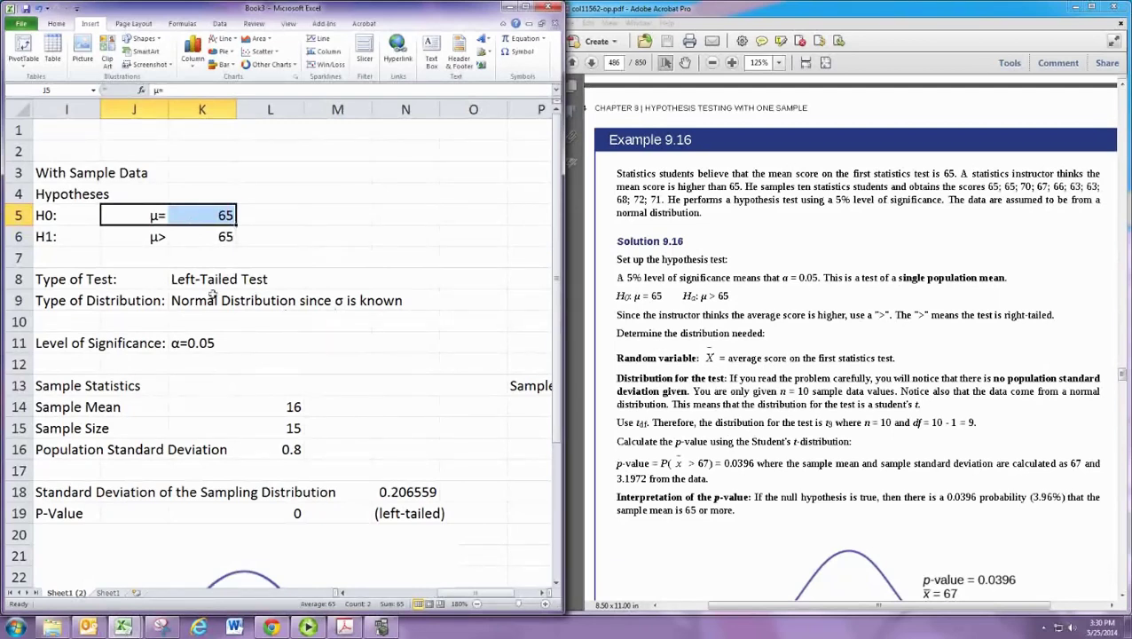
Step: Change the type of test in K8 to Right-Tailed Test
click(189, 280)
double_click(189, 280)
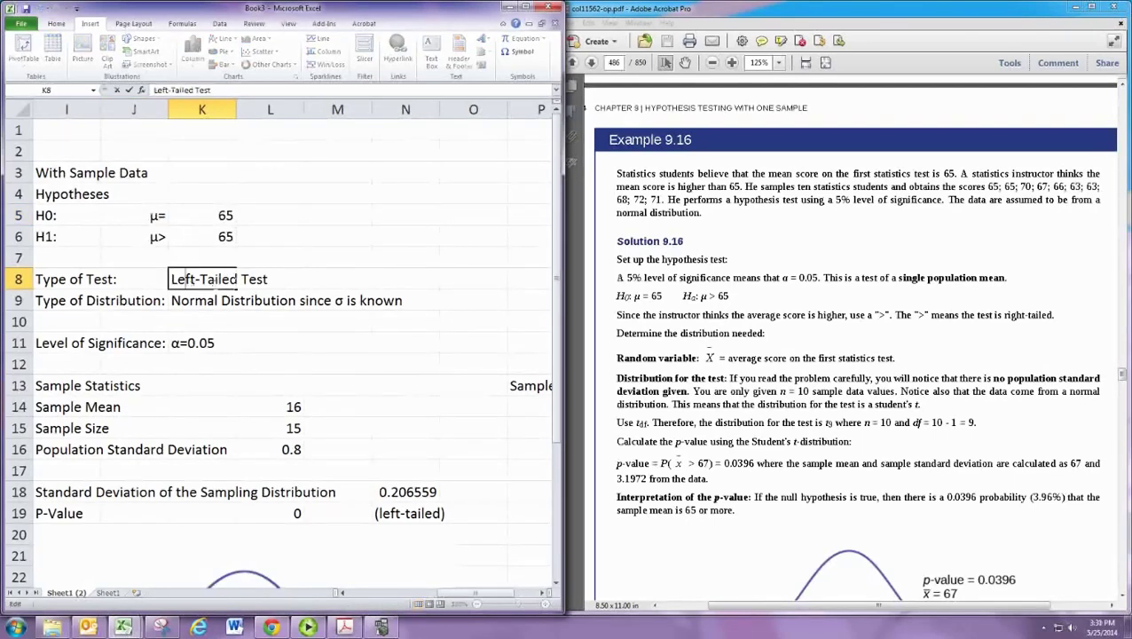
text(Right)
key(Return)
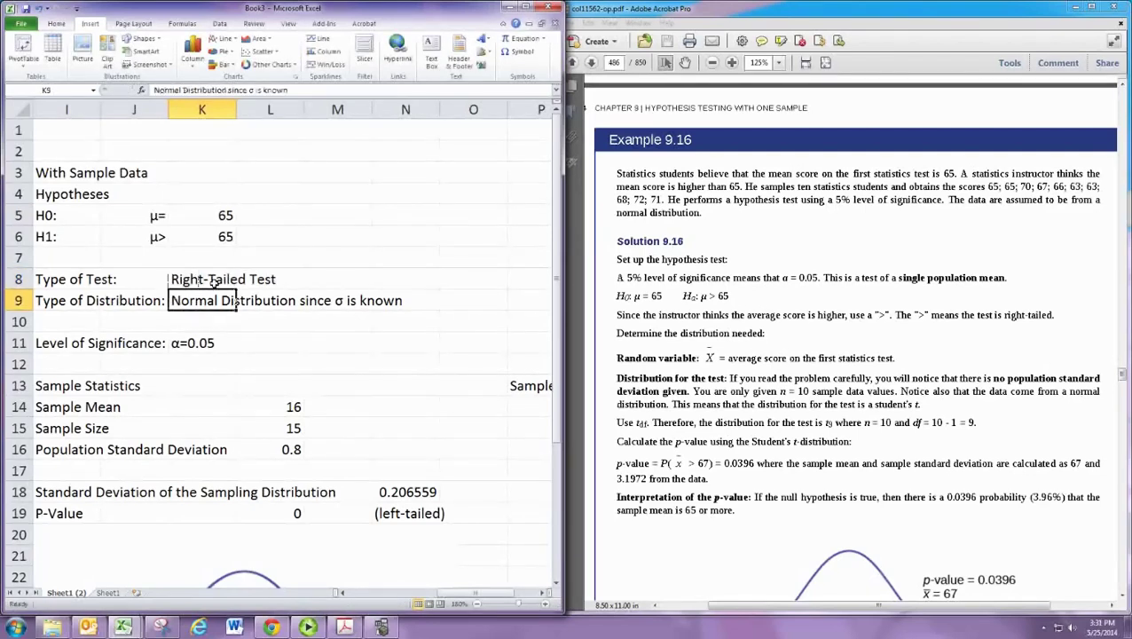
Step: Change the type of distribution in K9 to "t-Distribution since σ is unknown"
double_click(213, 301)
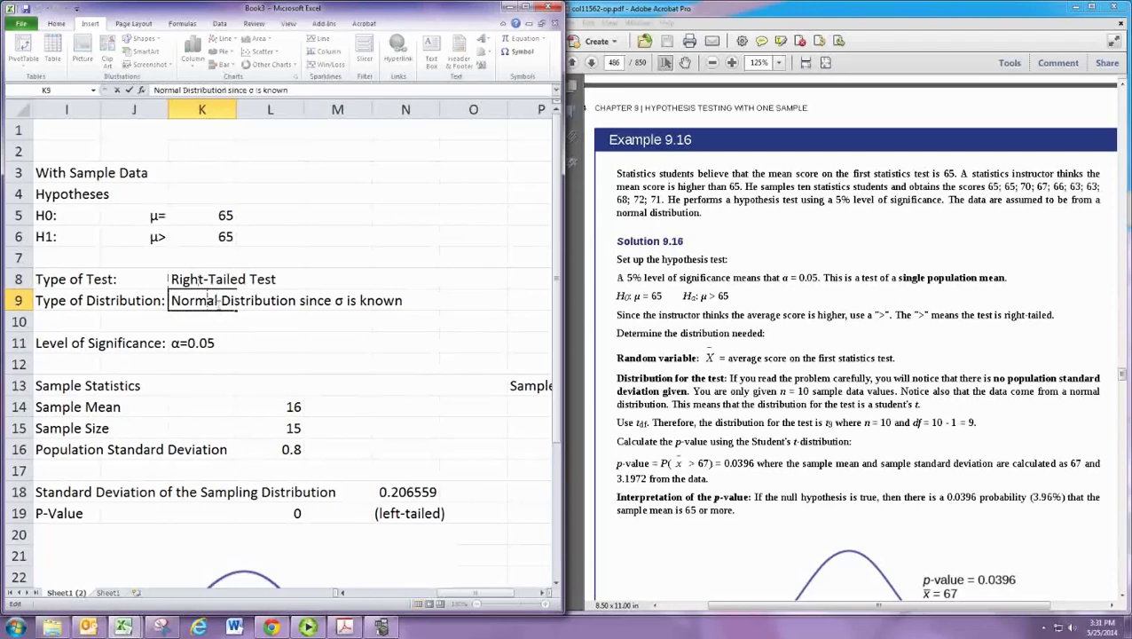
key(BackSpace)
key(BackSpace)
key(BackSpace)
key(BackSpace)
key(BackSpace)
key(BackSpace)
text(t)
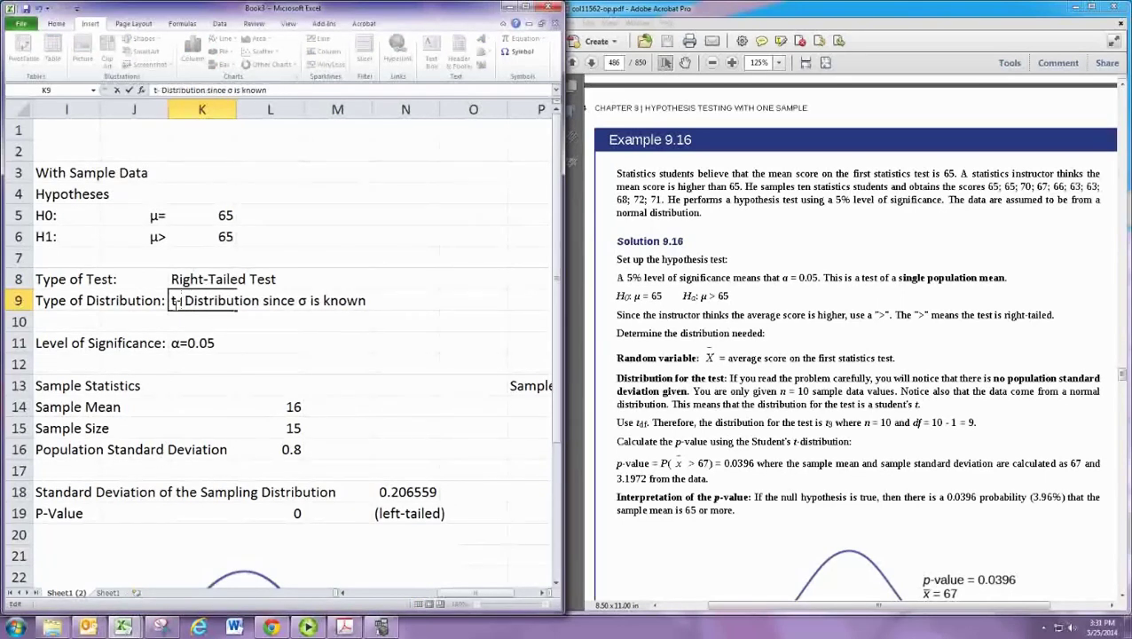
text(-)
key(Delete)
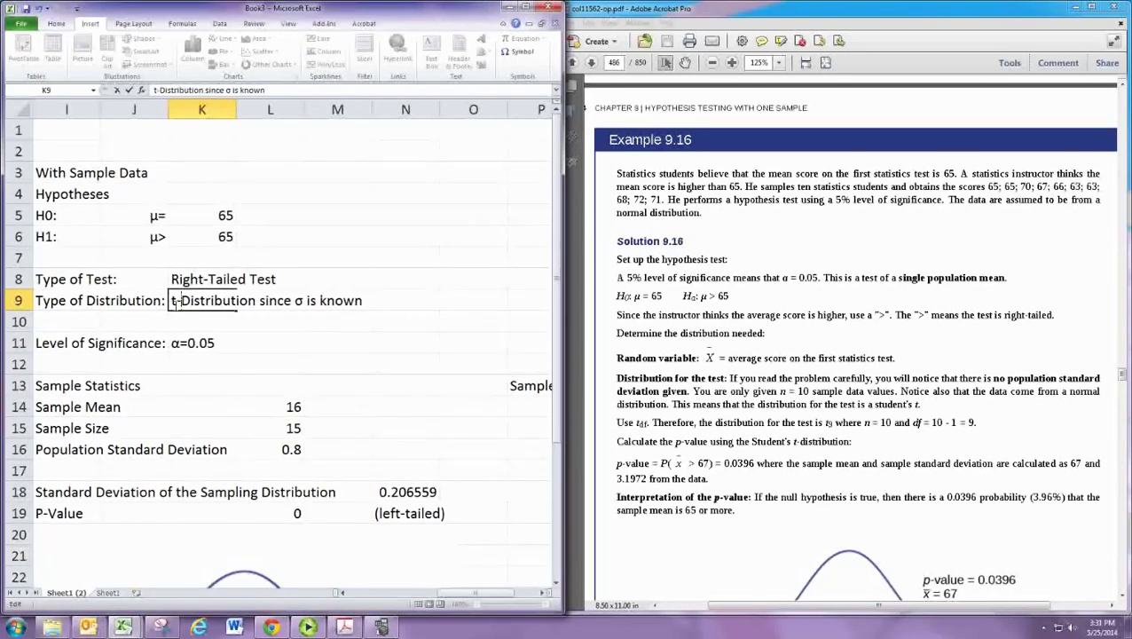
click(319, 302)
text(un)
key(Return)
key(Return)
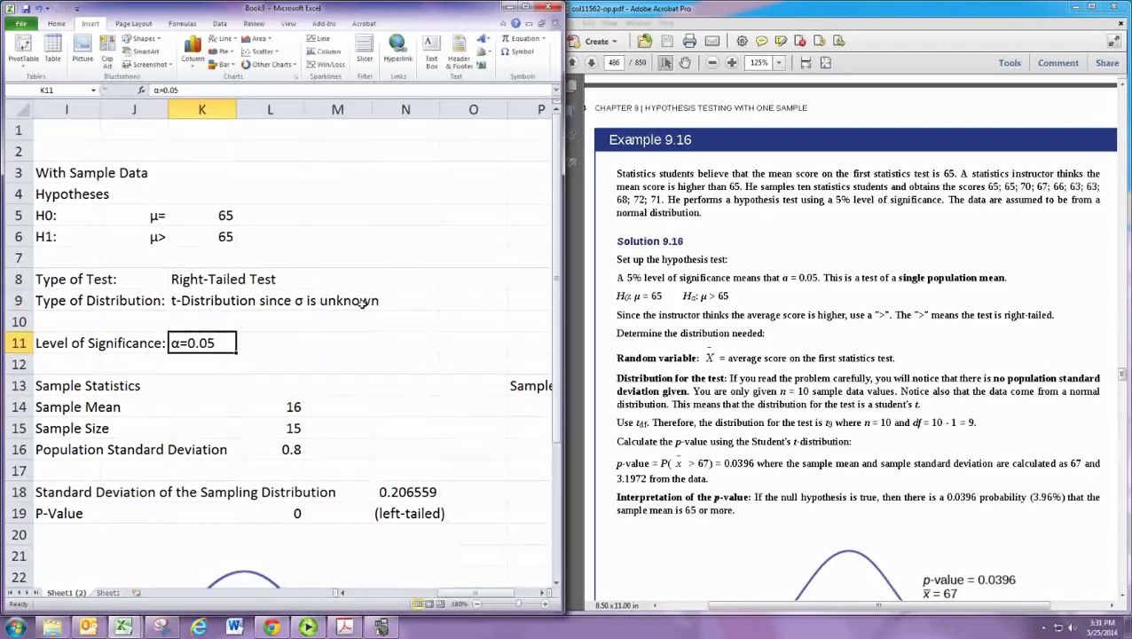
Step: Replace the sample data in P14:P23 with the scores 65, 65, 70, 67, 66, 63, 63, 68, 72 and 71
key(Return)
key(Return)
key(Right)
key(Right)
key(Right)
key(Right)
key(Right)
key(Right)
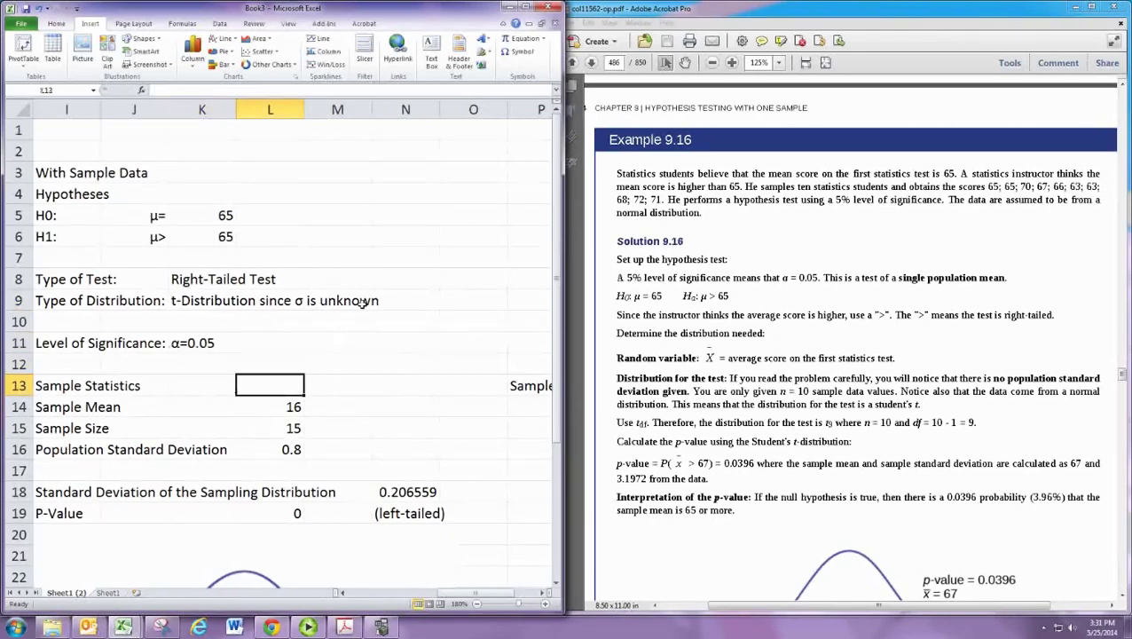
key(Down)
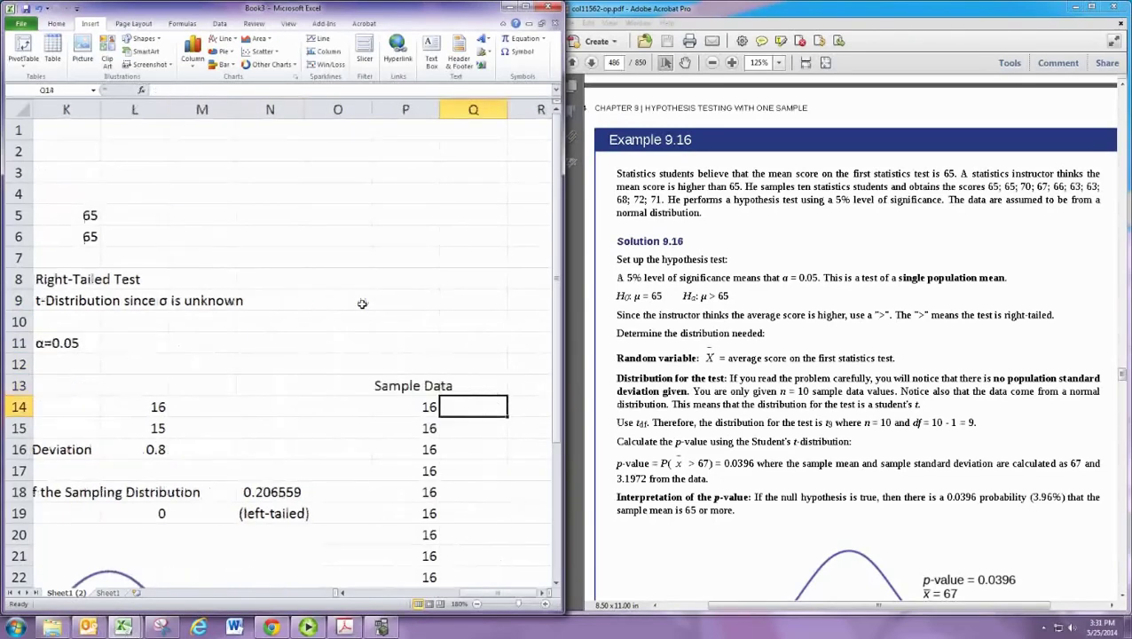
key(Left)
text(65)
key(Return)
text(65)
key(Return)
text(70)
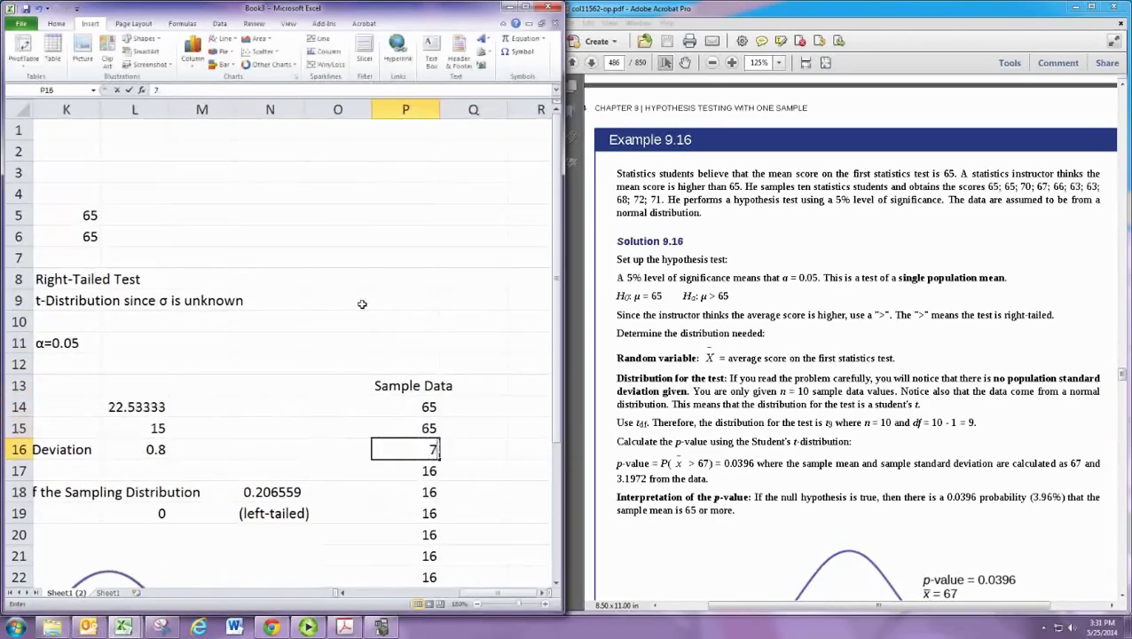
key(Return)
text(67)
key(Return)
text(66)
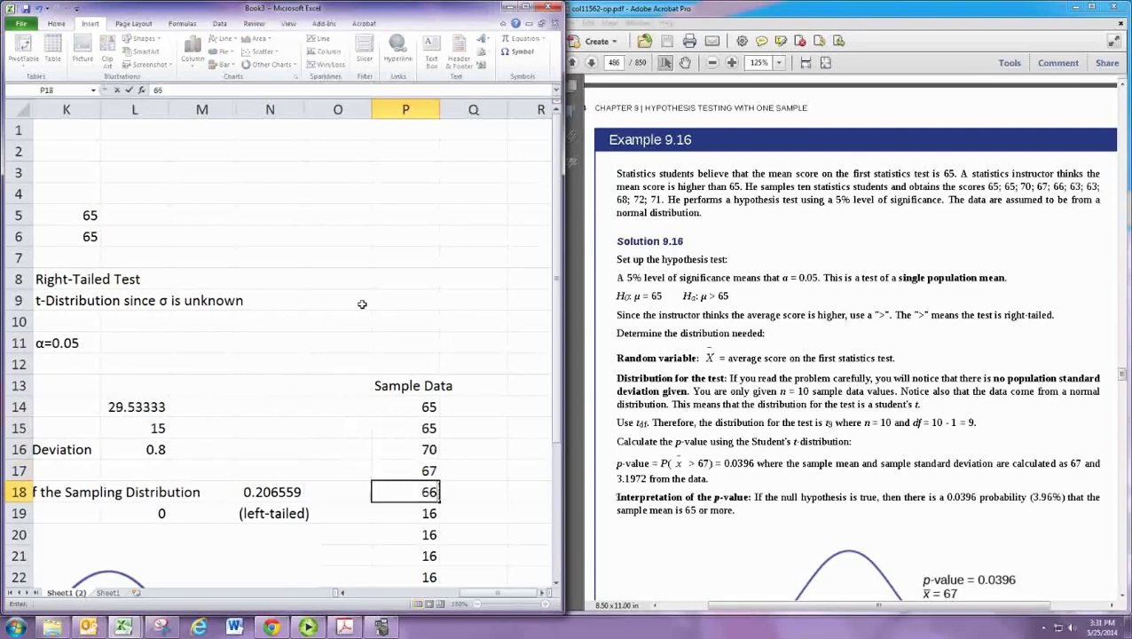
key(Return)
text(63)
key(Return)
text(6)
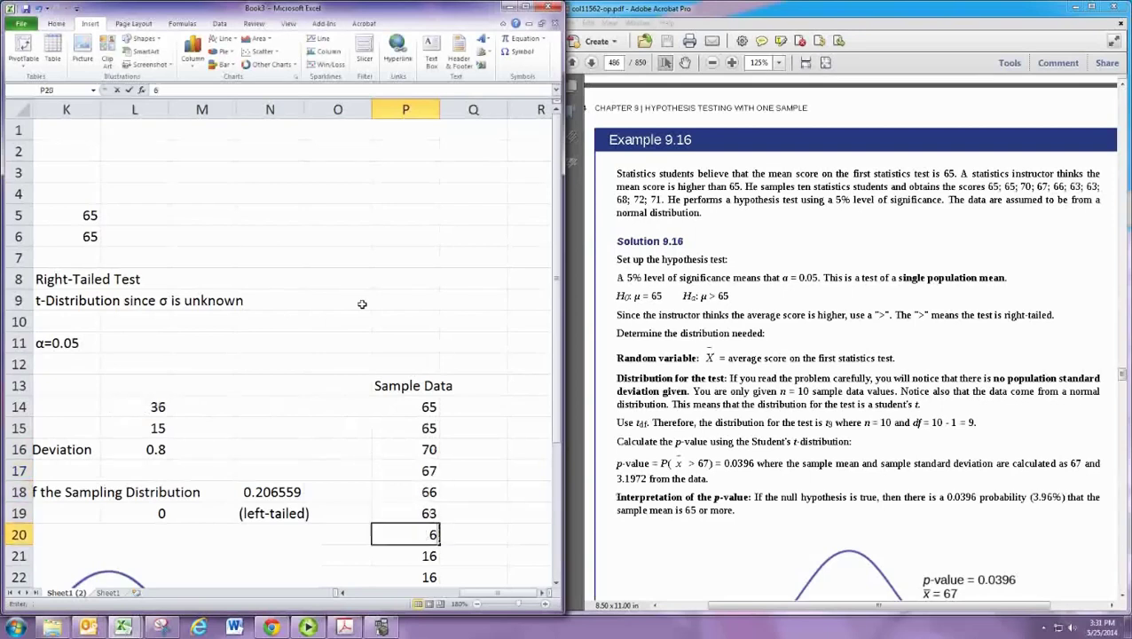
text(3)
key(Return)
text(68)
key(Return)
text(72)
key(Return)
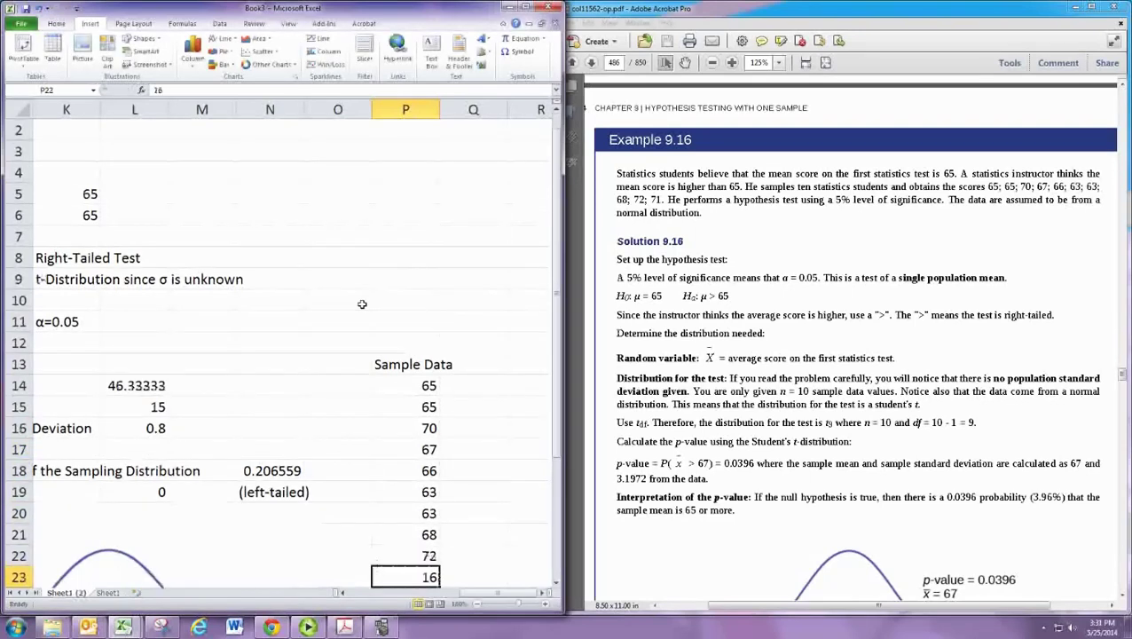
text(71)
key(Return)
Step: Clear the leftover sample values in P24:P28 below the ten scores
key(Delete)
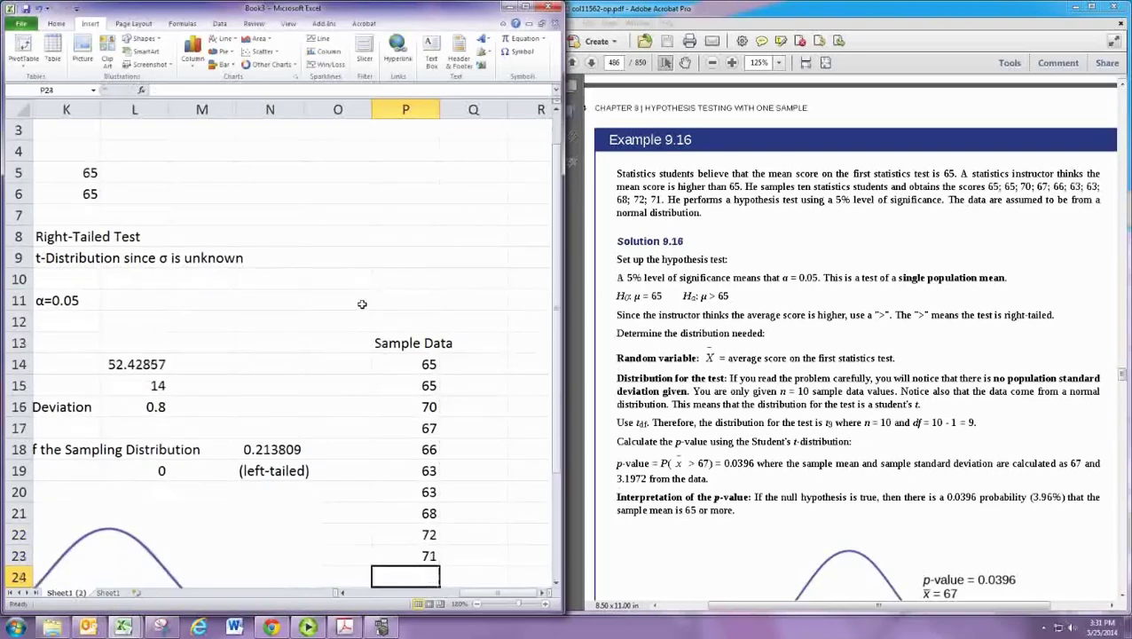
key(Down)
key(Delete)
key(Down)
key(Delete)
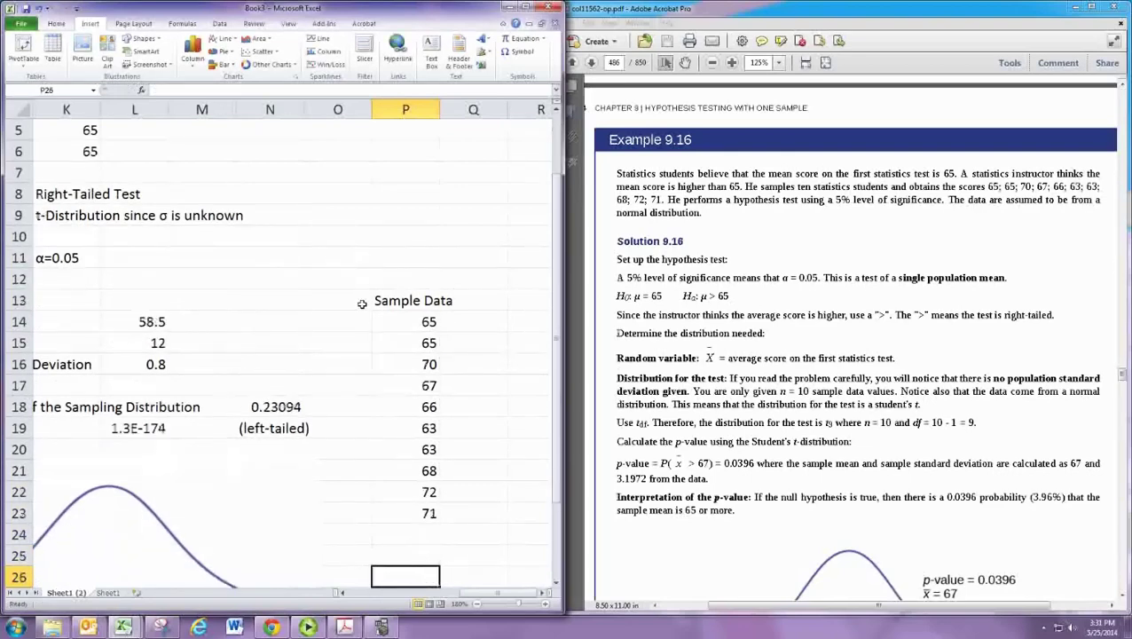
key(Down)
key(Delete)
key(Down)
key(Delete)
key(Down)
key(Up)
key(Up)
key(Up)
key(Up)
key(Up)
key(Up)
key(Up)
key(Up)
key(Up)
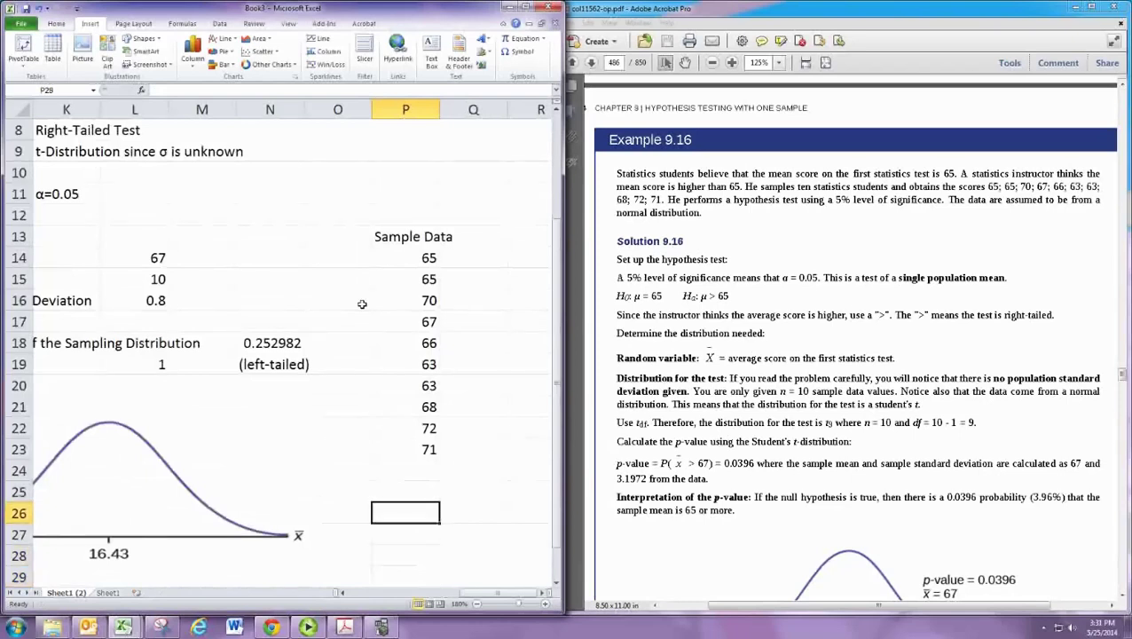
Step: Change the label in cell I16 from population to "Sample Standard Deviation"
key(Up)
key(Up)
key(Up)
key(Up)
key(Up)
key(Up)
key(Up)
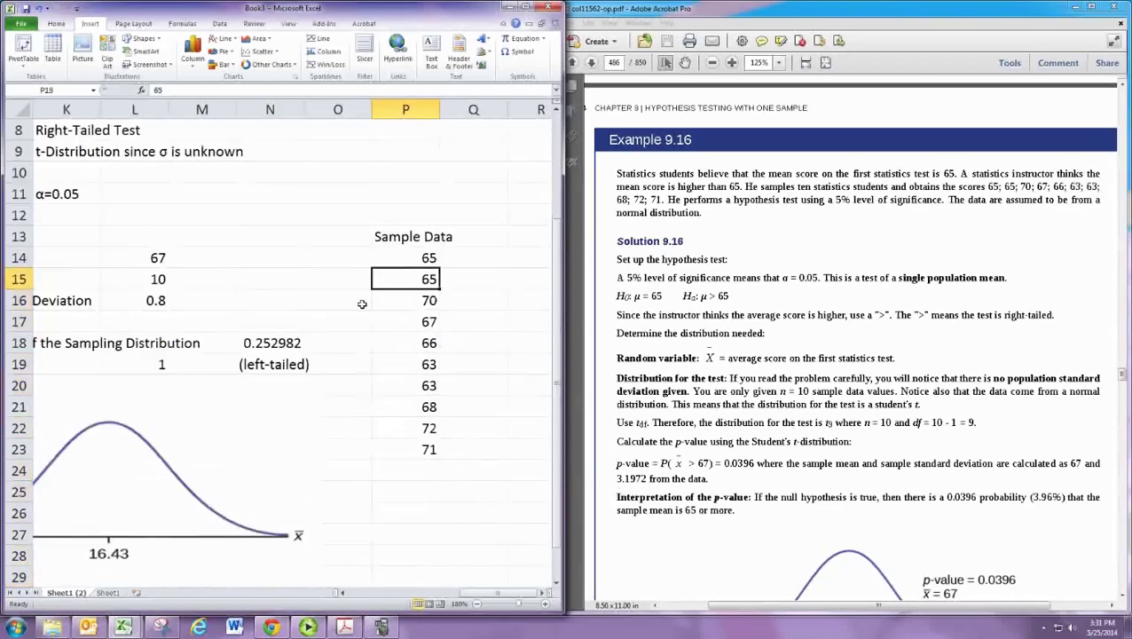
key(Left)
key(Left)
key(Left)
key(Left)
key(Left)
key(Left)
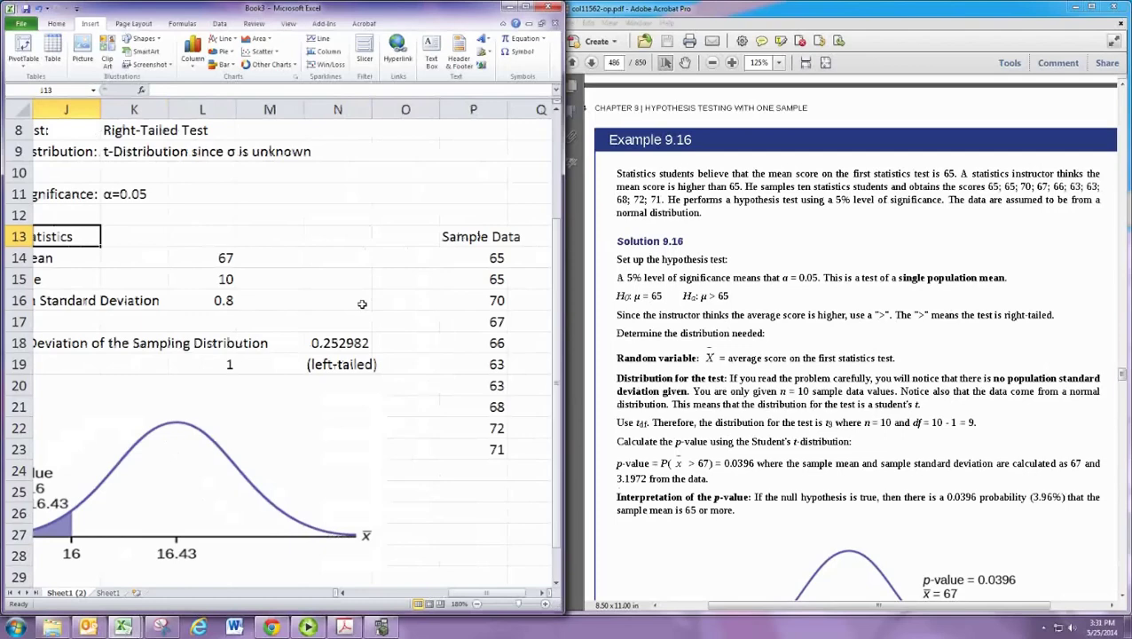
key(Down)
key(Down)
key(Down)
key(Left)
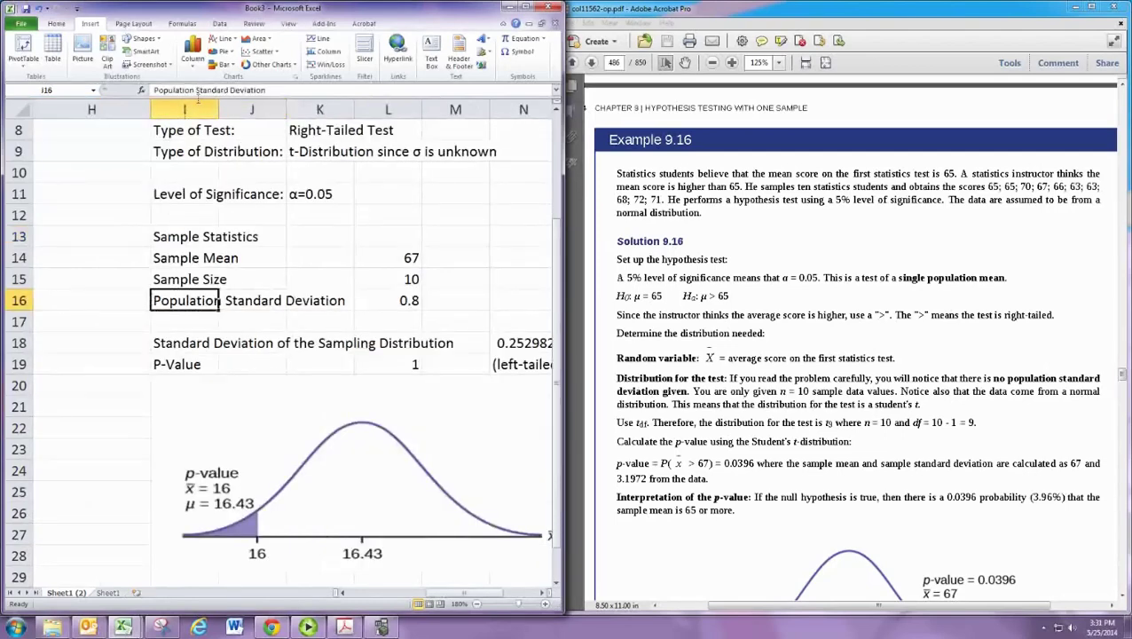
drag(190, 89, 152, 90)
text(Samp)
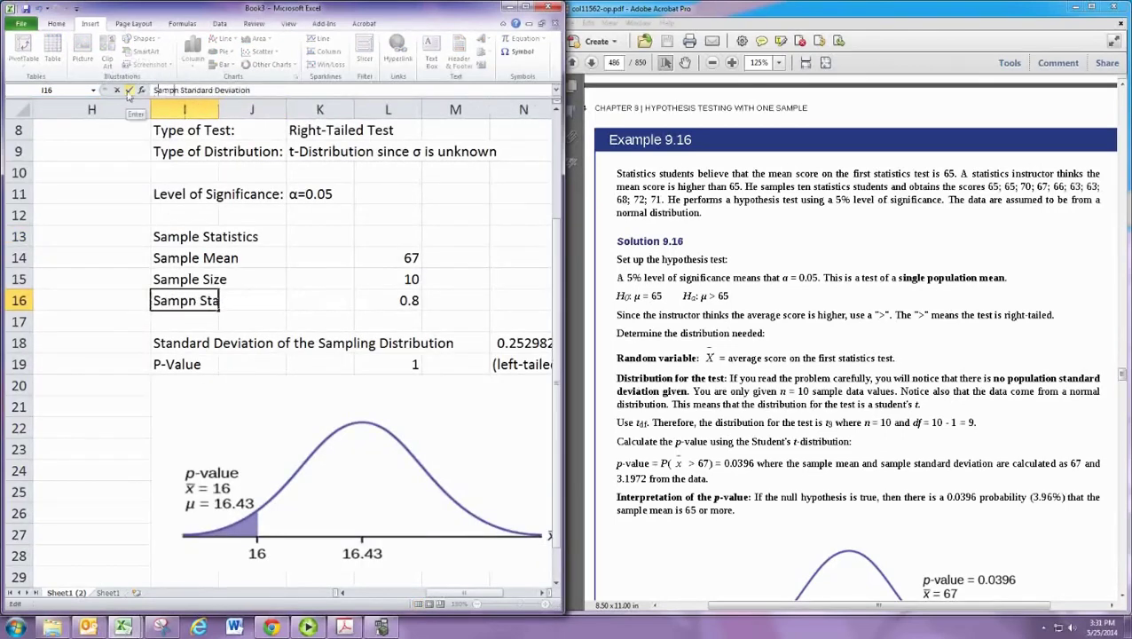
text(l)
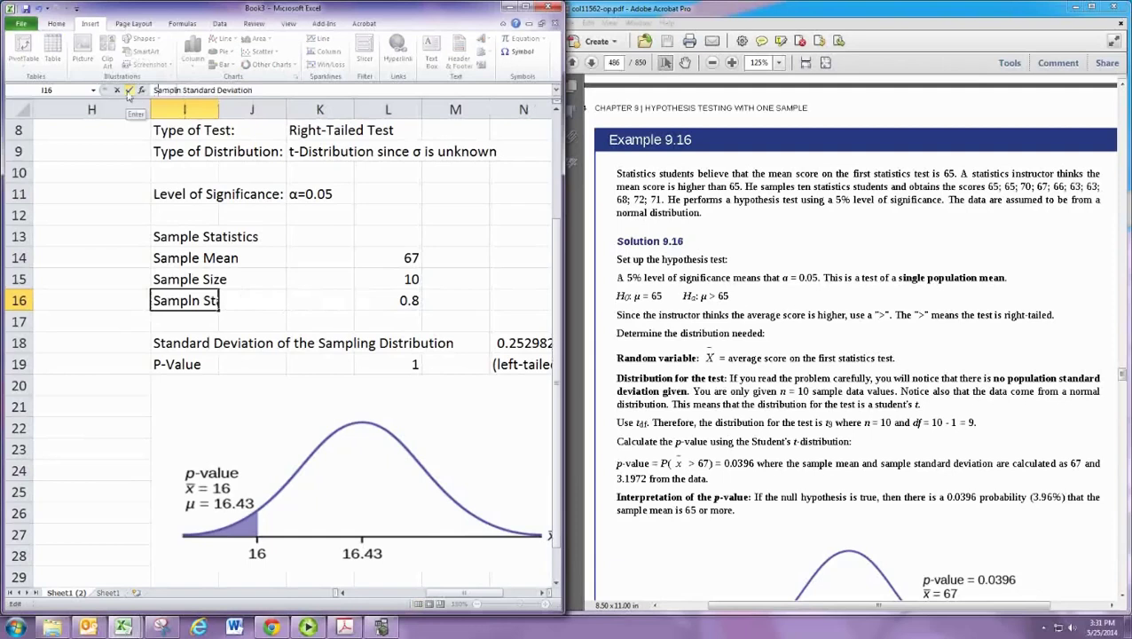
key(Delete)
text(e)
key(Return)
Step: Calculate the sample standard deviation in L16 with the formula =STDEV(P14:P102)
key(Up)
key(Right)
key(Right)
key(Right)
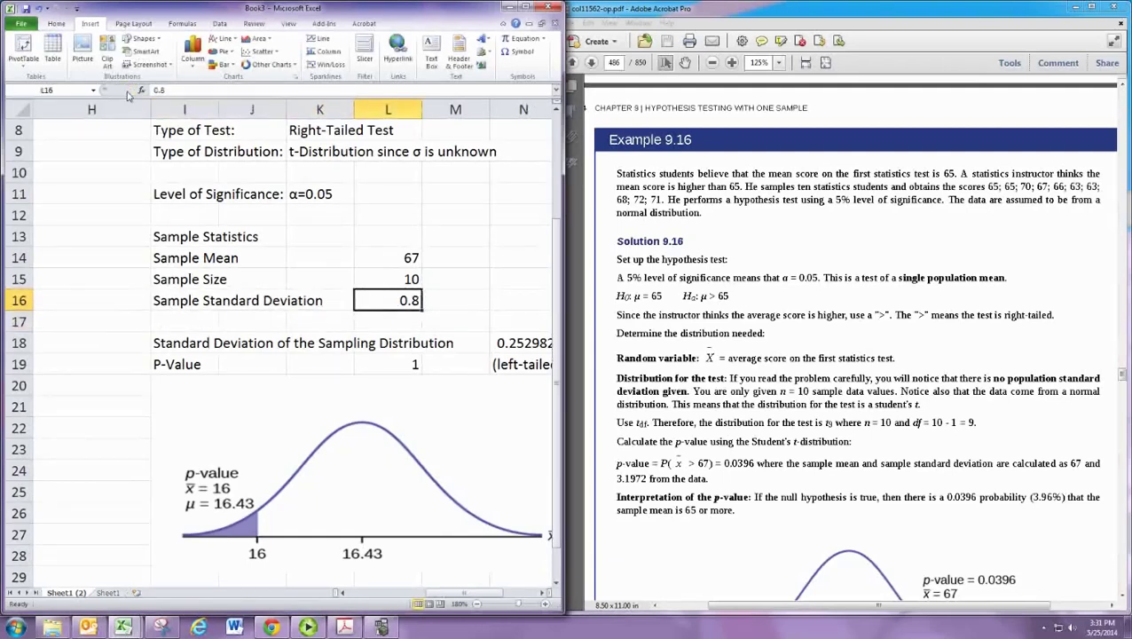
text(=)
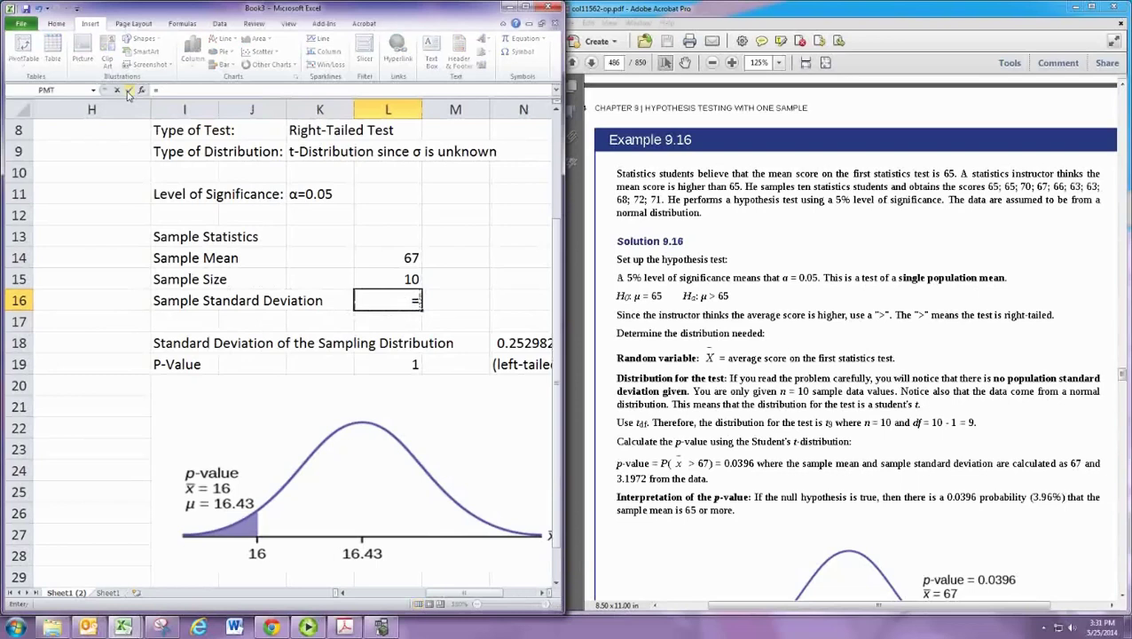
text(STDEV)
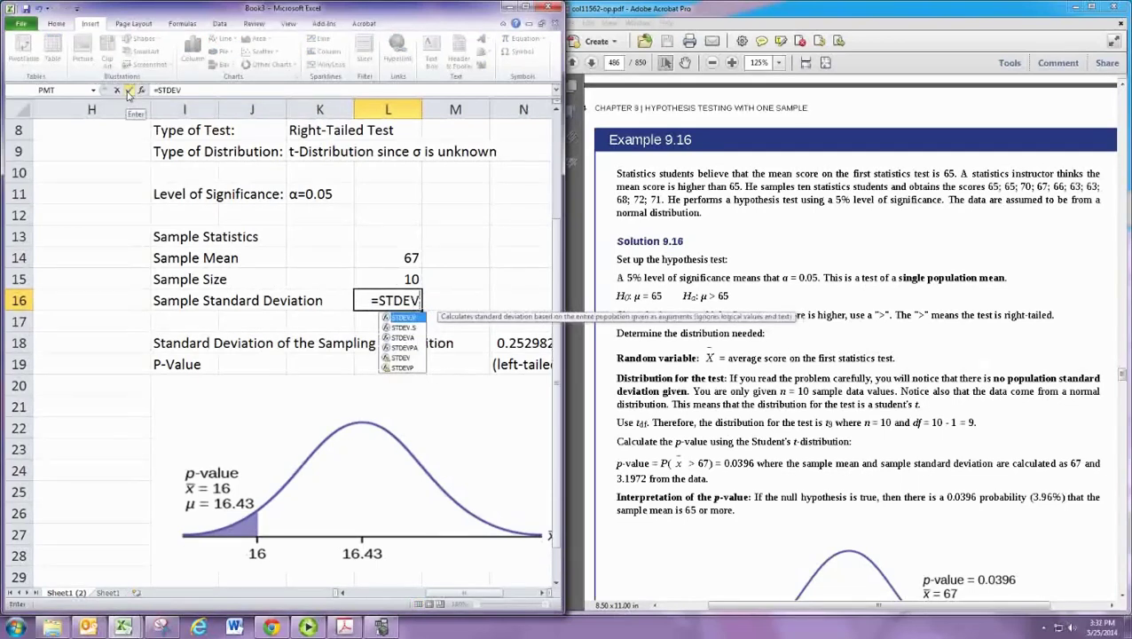
text(()
key(Right)
key(Right)
key(Right)
key(Right)
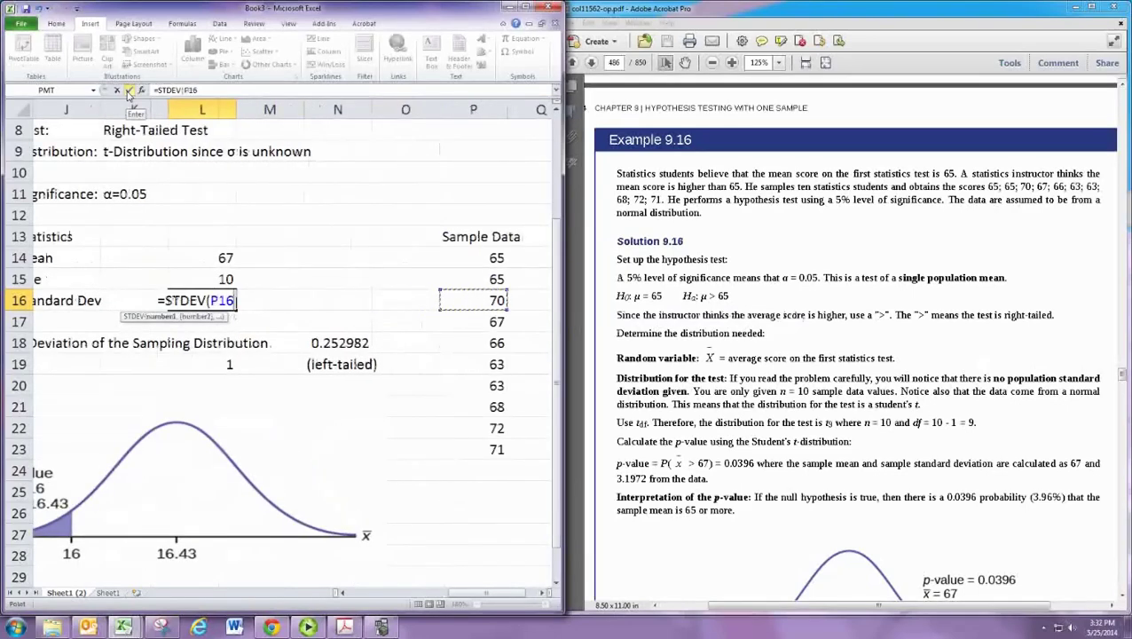
key(Up)
key(Up)
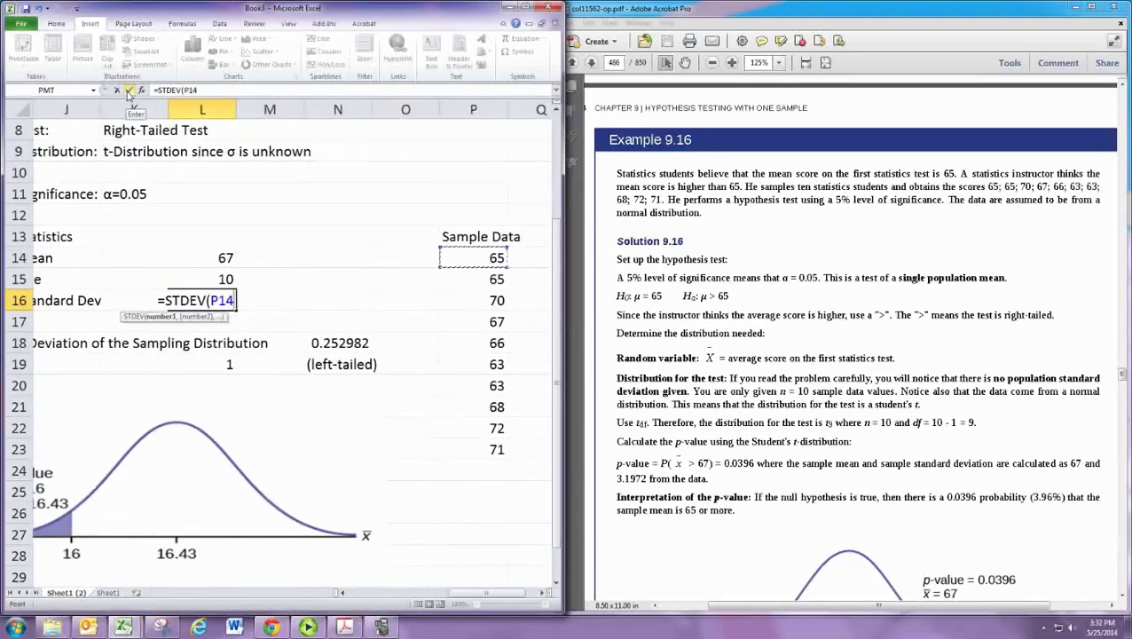
key(shift+Page_Down)
key(shift+Page_Down)
key(shift+Page_Down)
key(shift+Page_Down)
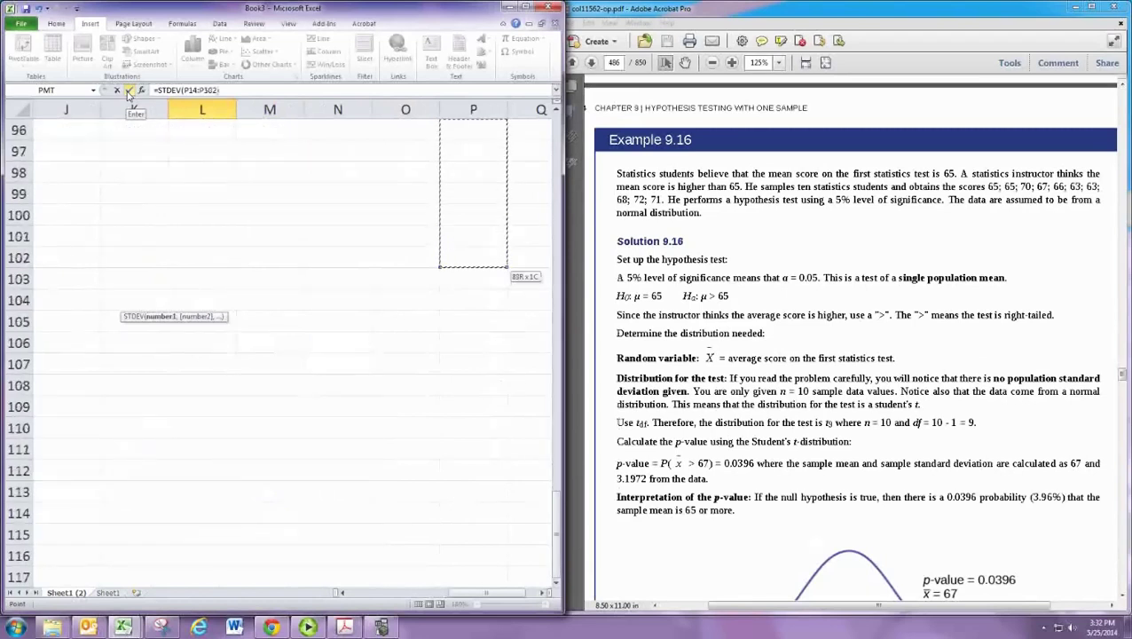
text())
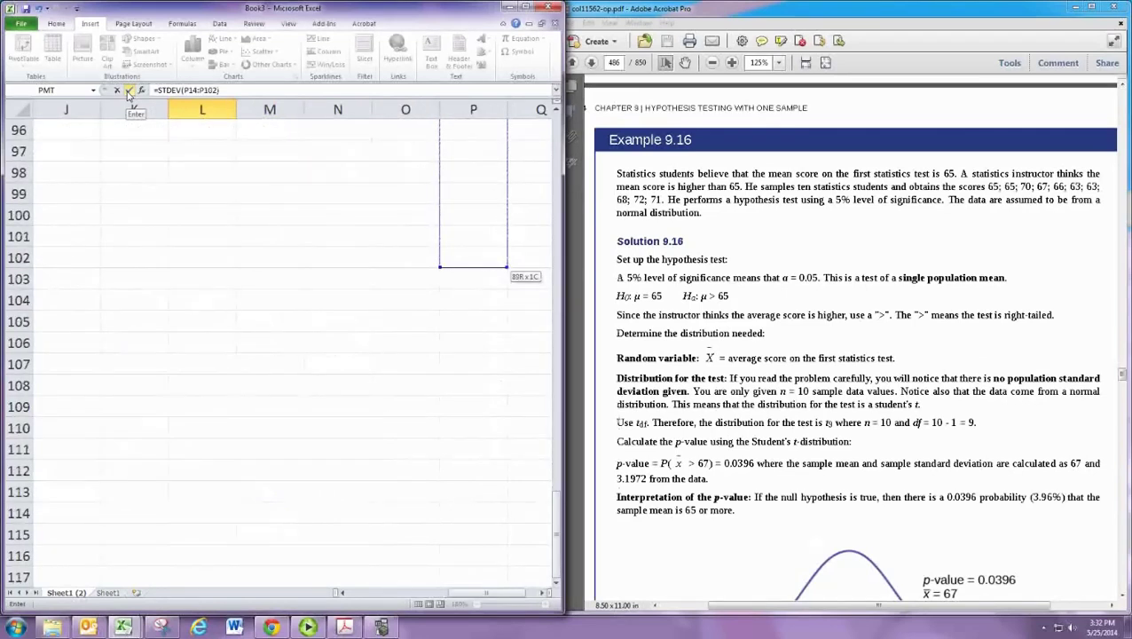
key(F2)
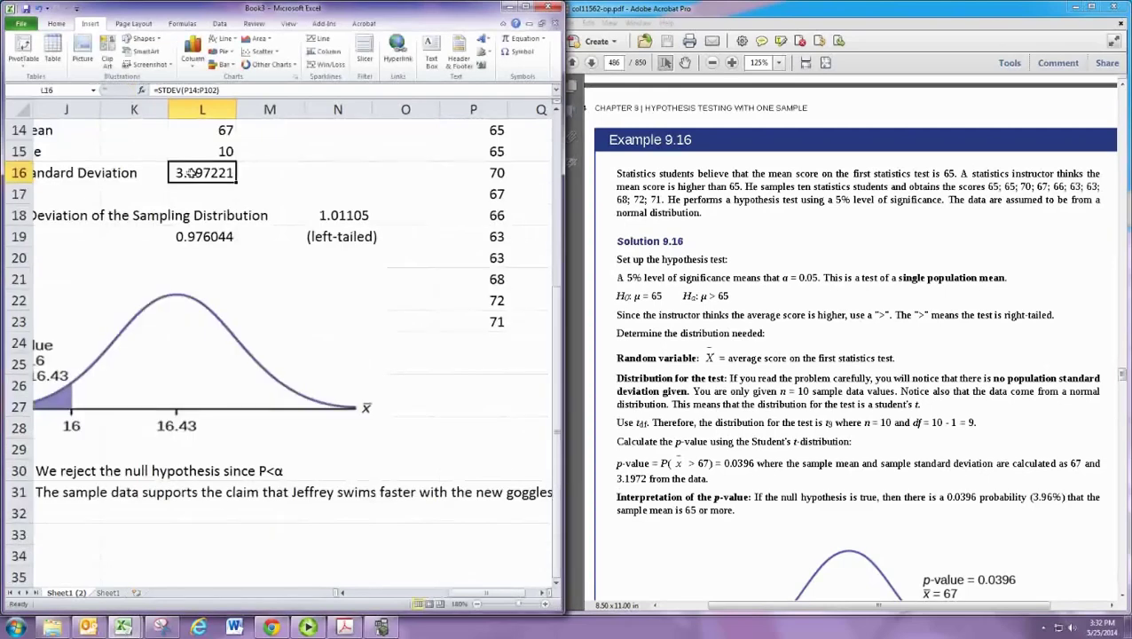
scroll(352, 211, up, 1)
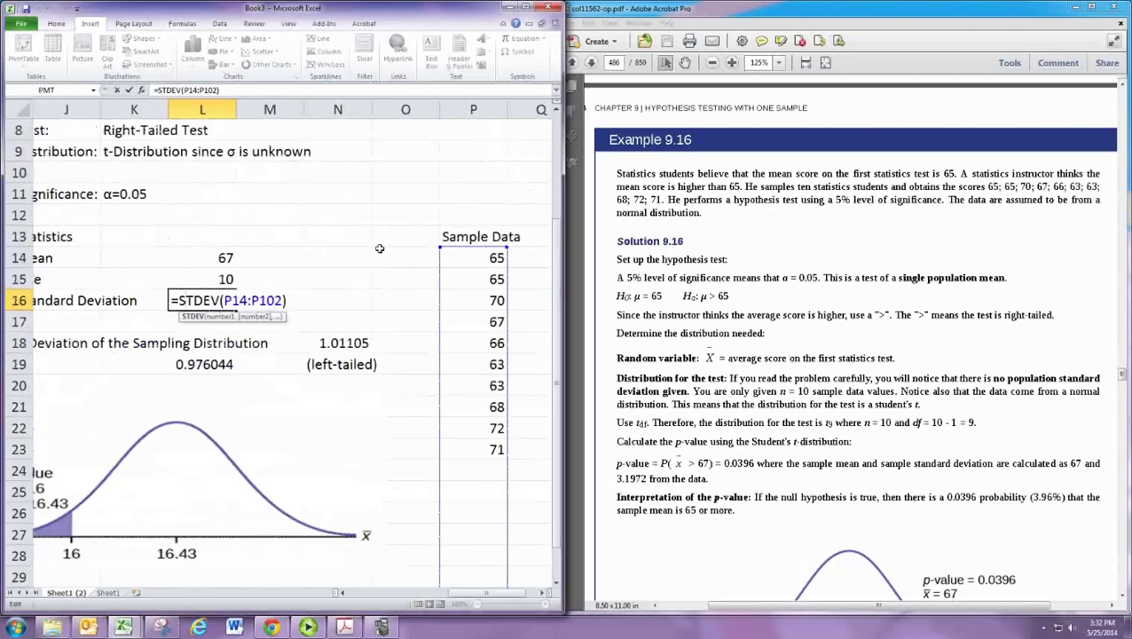
key(Return)
Step: Move the left-tailed p-value and its label from L19:N19 to the row below the right-tailed one
scroll(355, 533, left, 1)
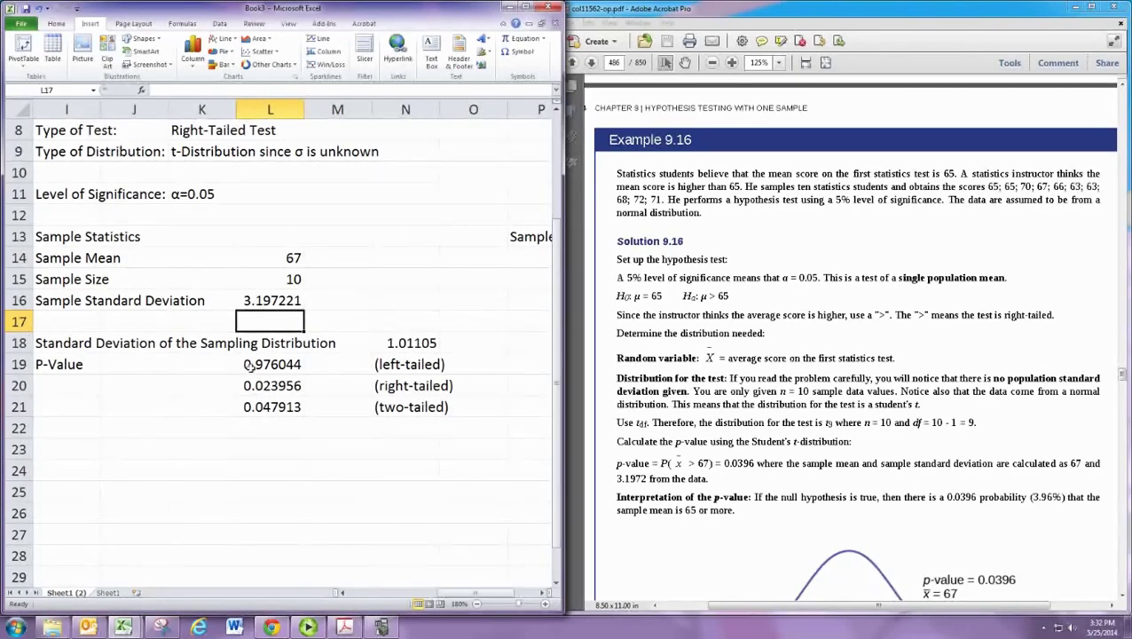
drag(243, 364, 417, 364)
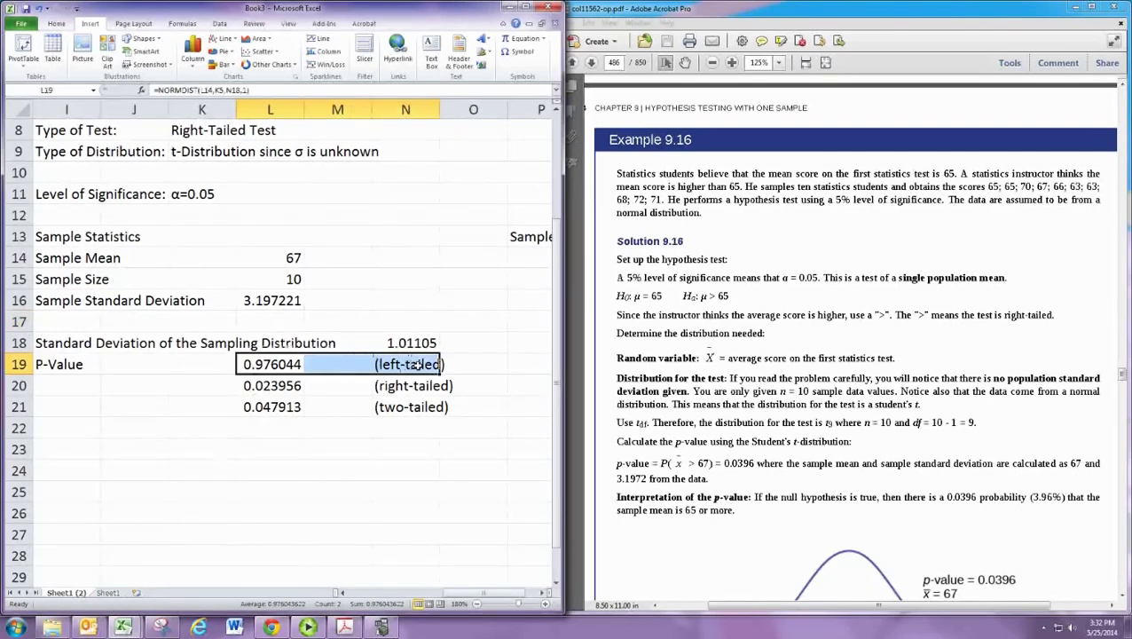
key(ctrl+c)
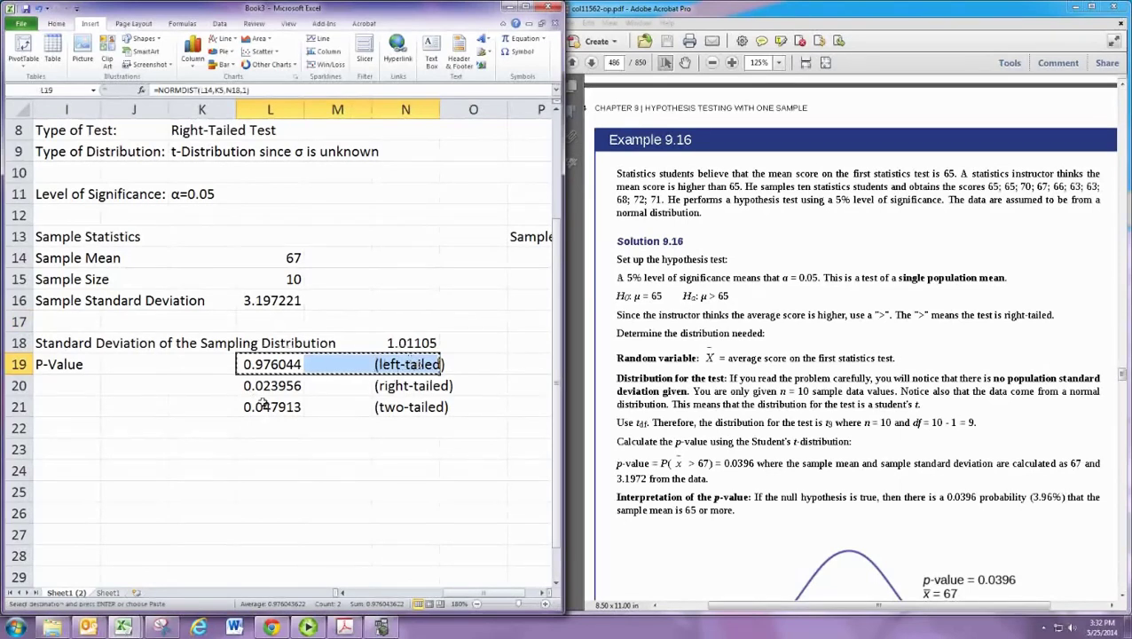
click(263, 404)
key(ctrl+plus)
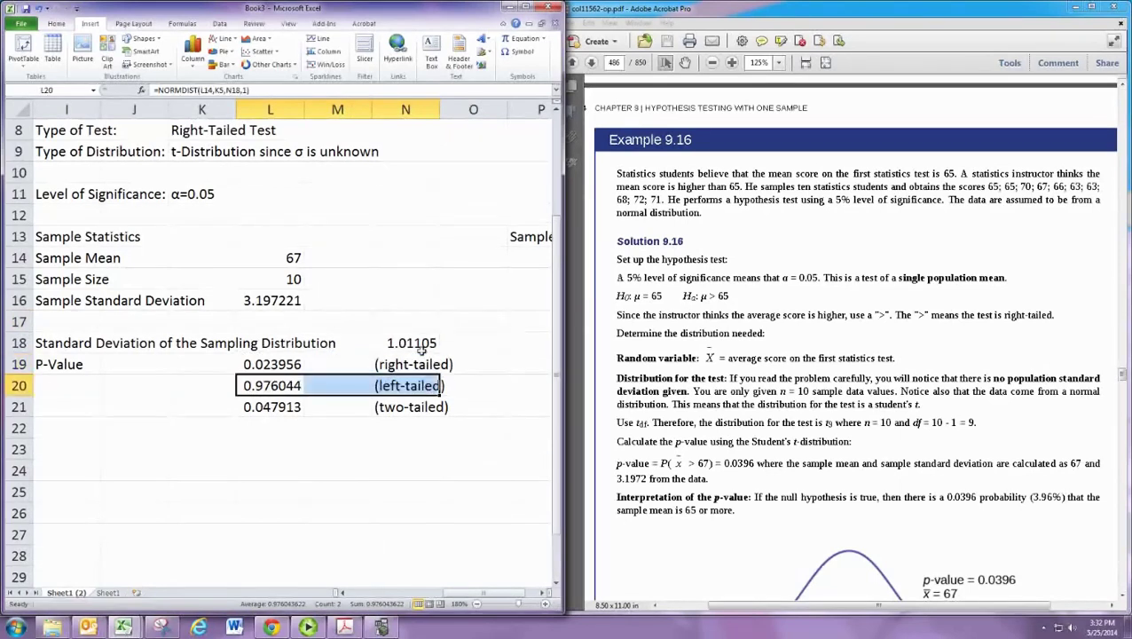
Step: Examine the textbook's p-value figure and comparison, and the formula behind the right-tailed p-value in L19
key(Up)
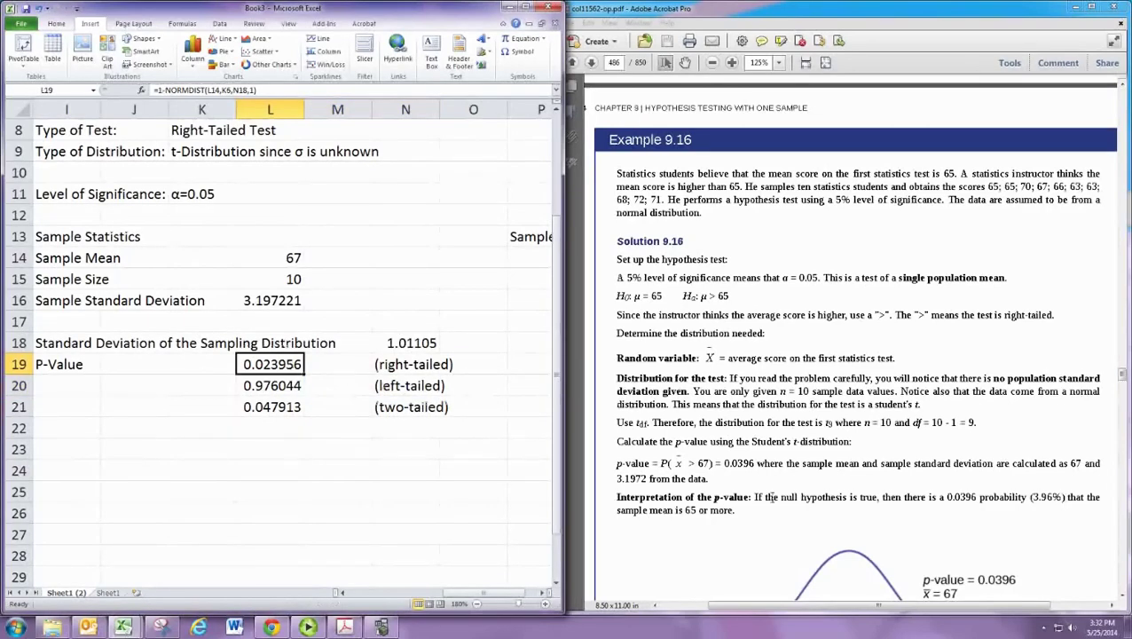
click(764, 526)
scroll(765, 522, down, 5)
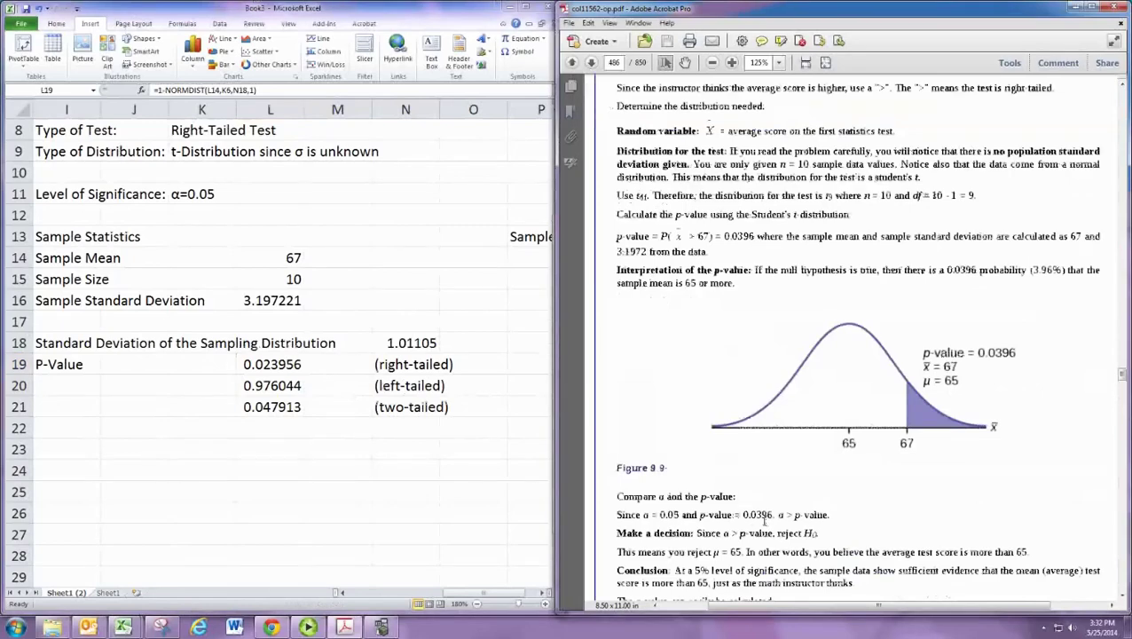
click(271, 365)
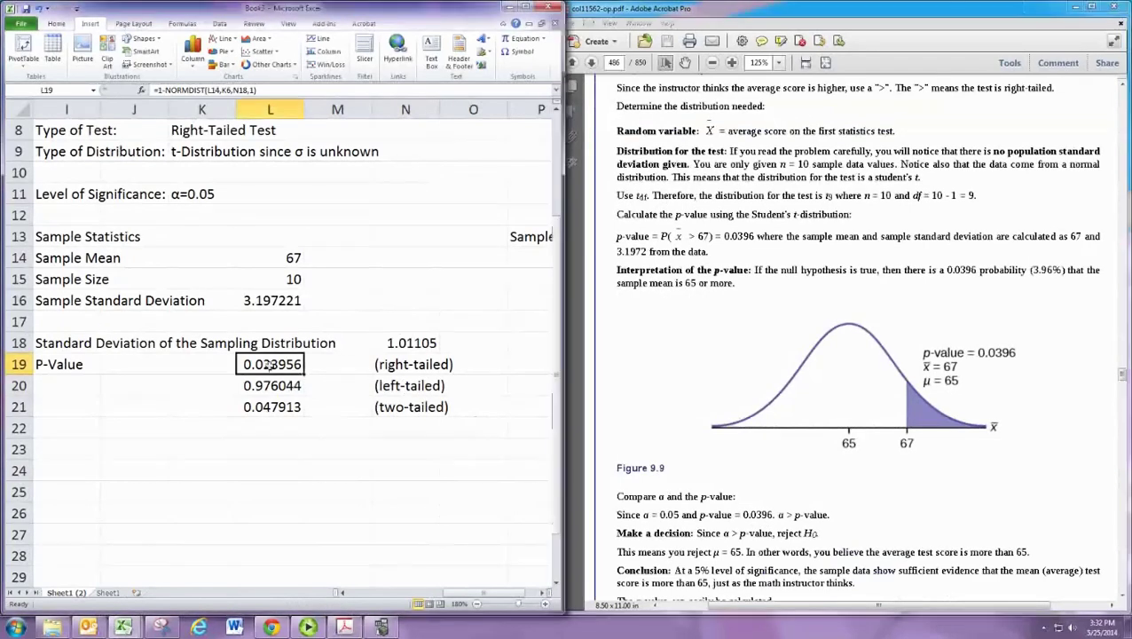
double_click(271, 365)
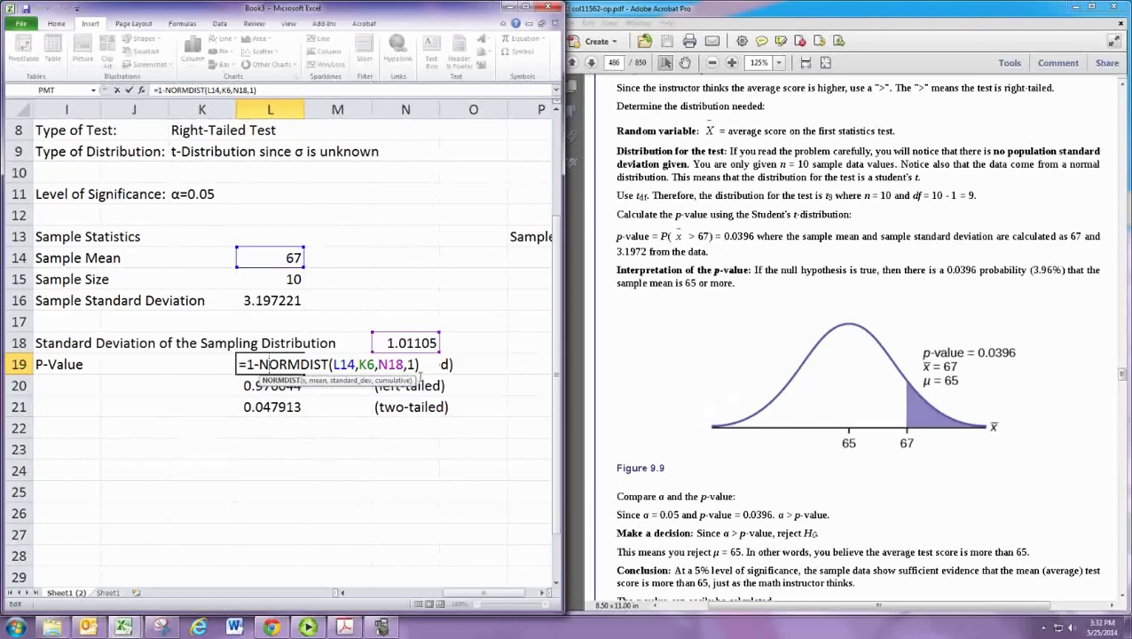
key(Return)
text(\)
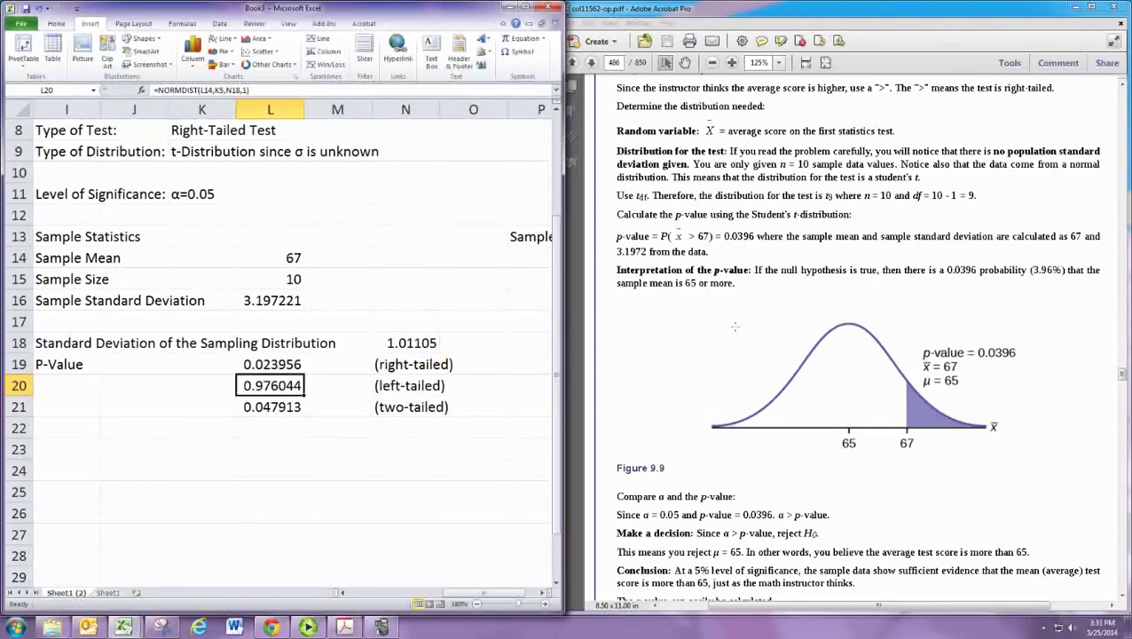
Step: Capture the textbook's right-tailed curve in Figure 9.9 with Snipping Tool and paste it below the p-values in the worksheet
click(161, 626)
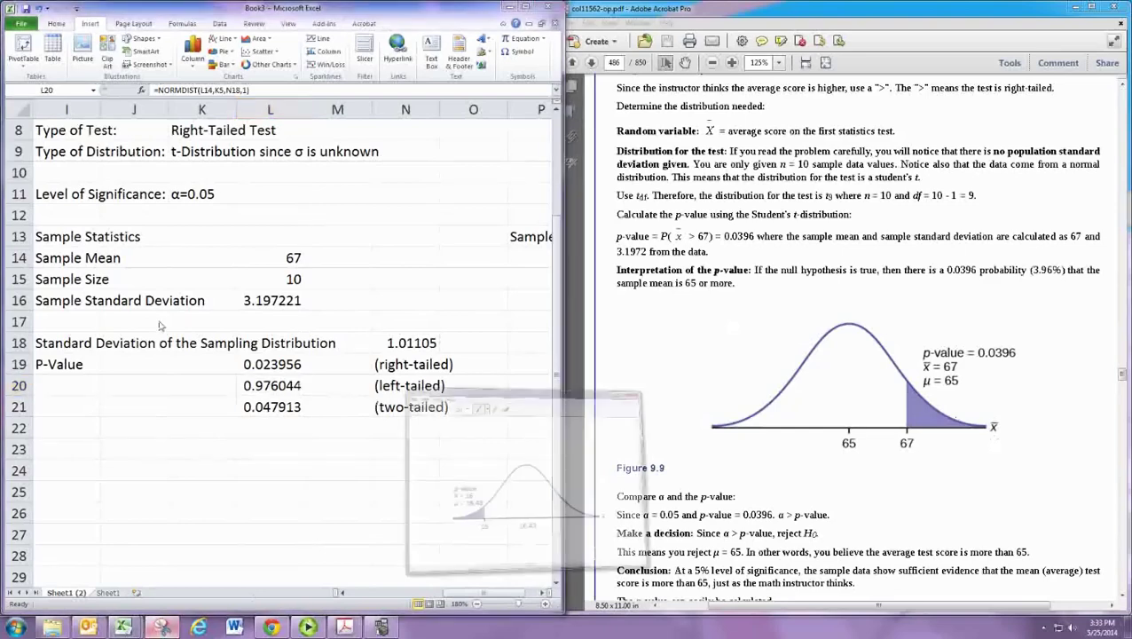
click(664, 224)
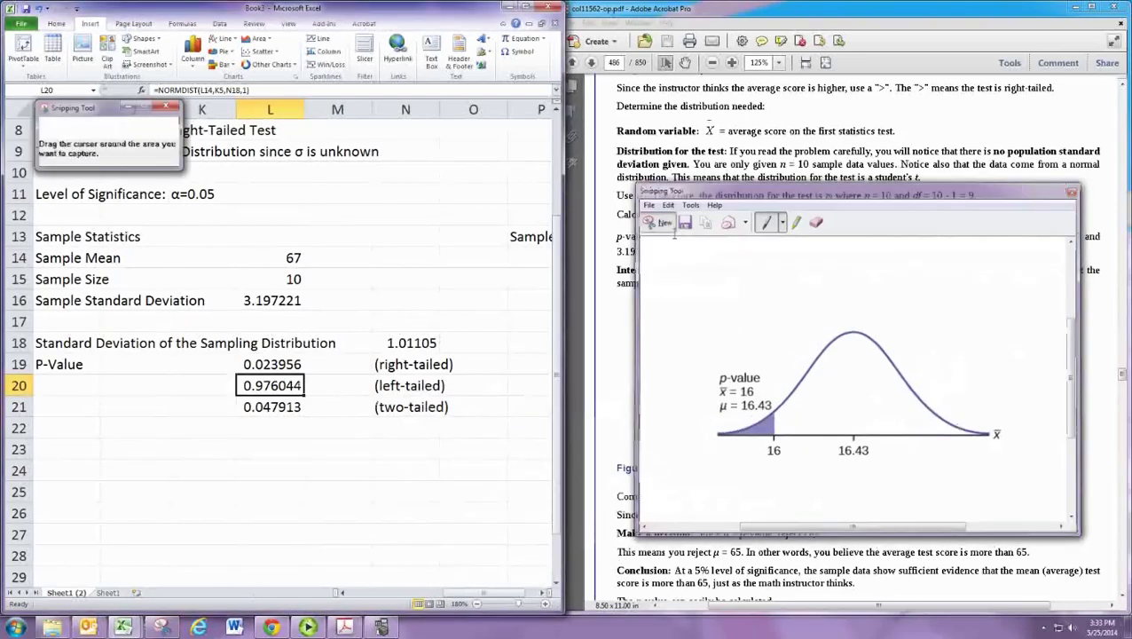
drag(698, 295, 1058, 463)
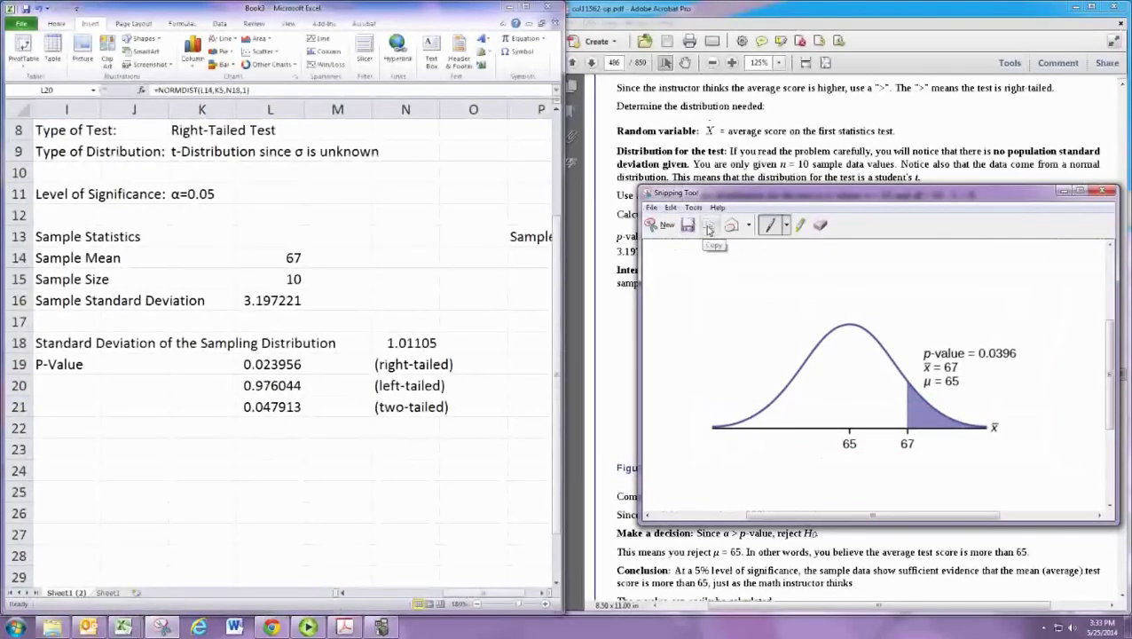
click(328, 475)
key(ctrl+v)
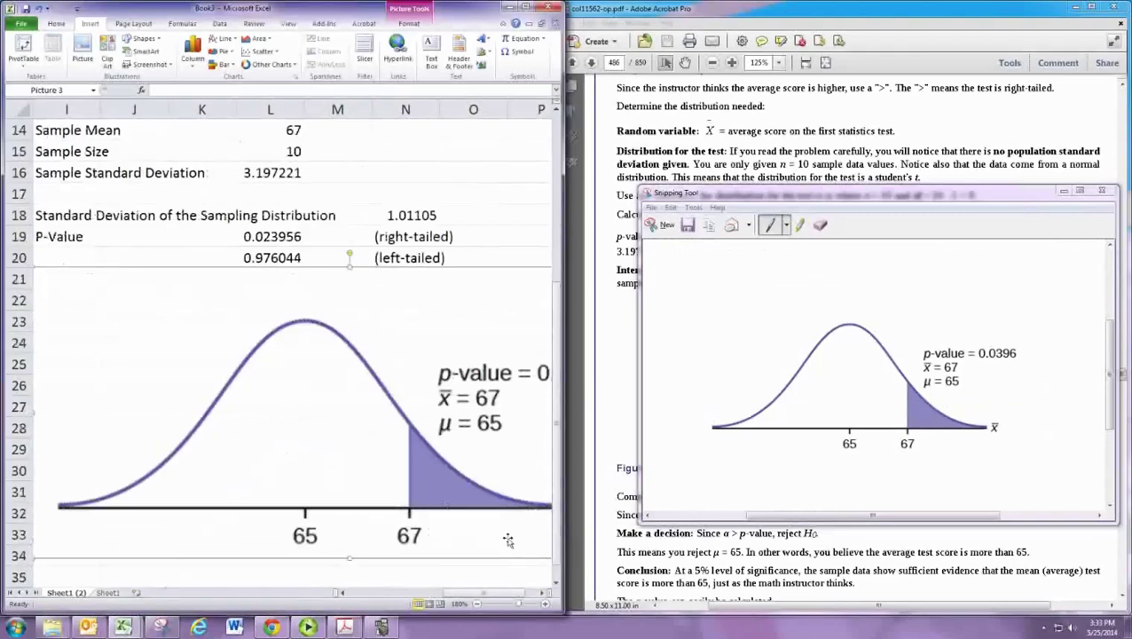
Step: Maximize the workbook window and shrink the pasted curve to fit between the right-tailed p-value and the decision text
click(544, 593)
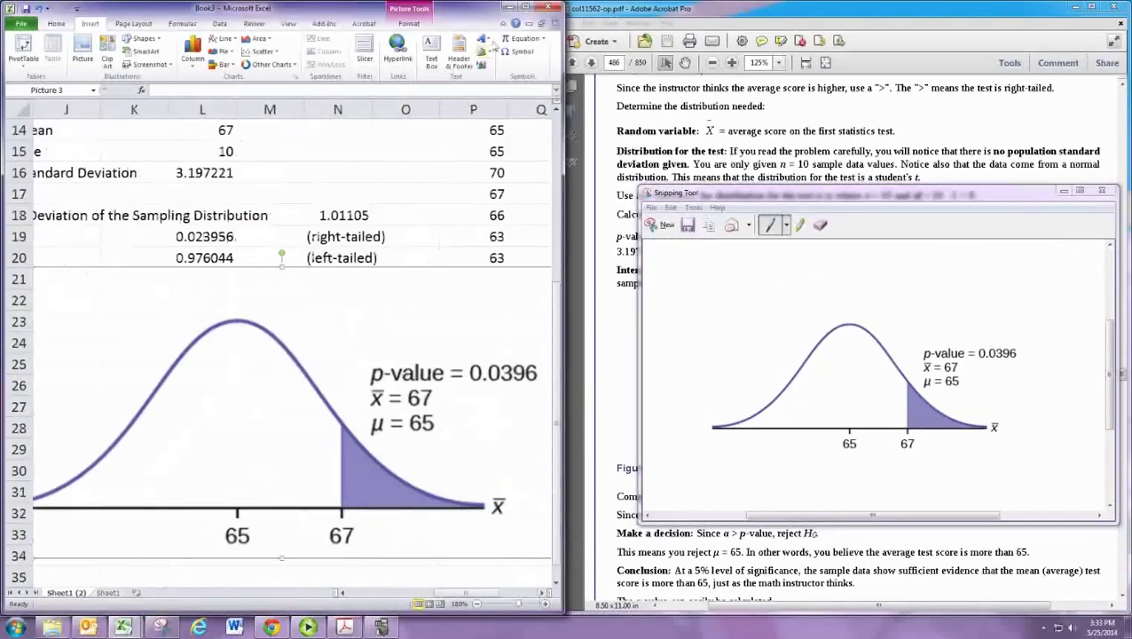
click(529, 8)
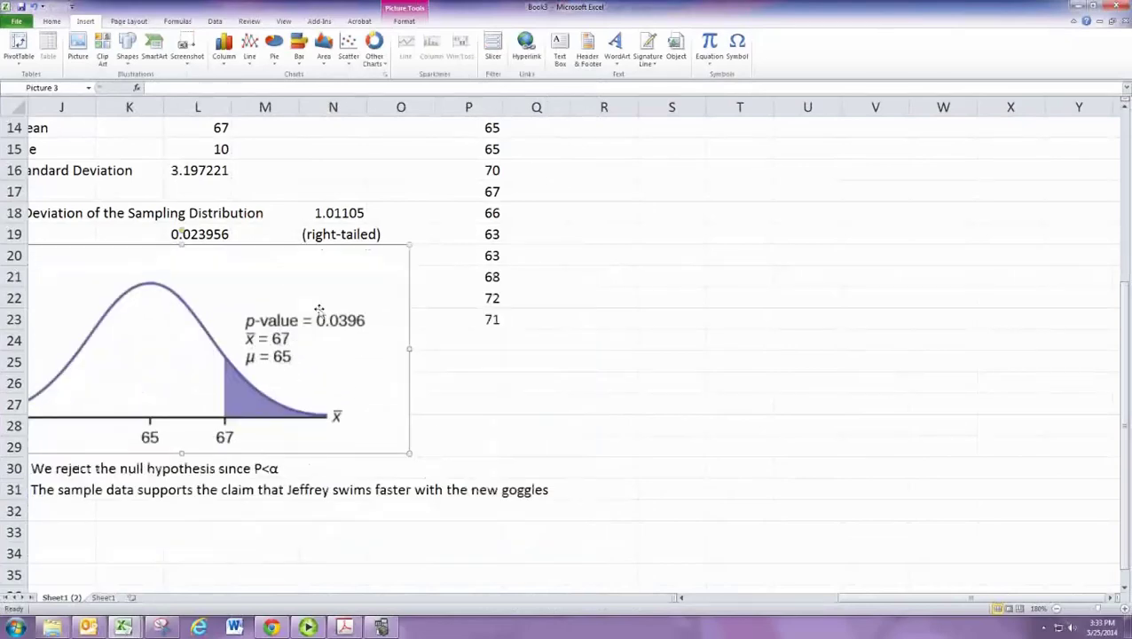
scroll(440, 429, up, 2)
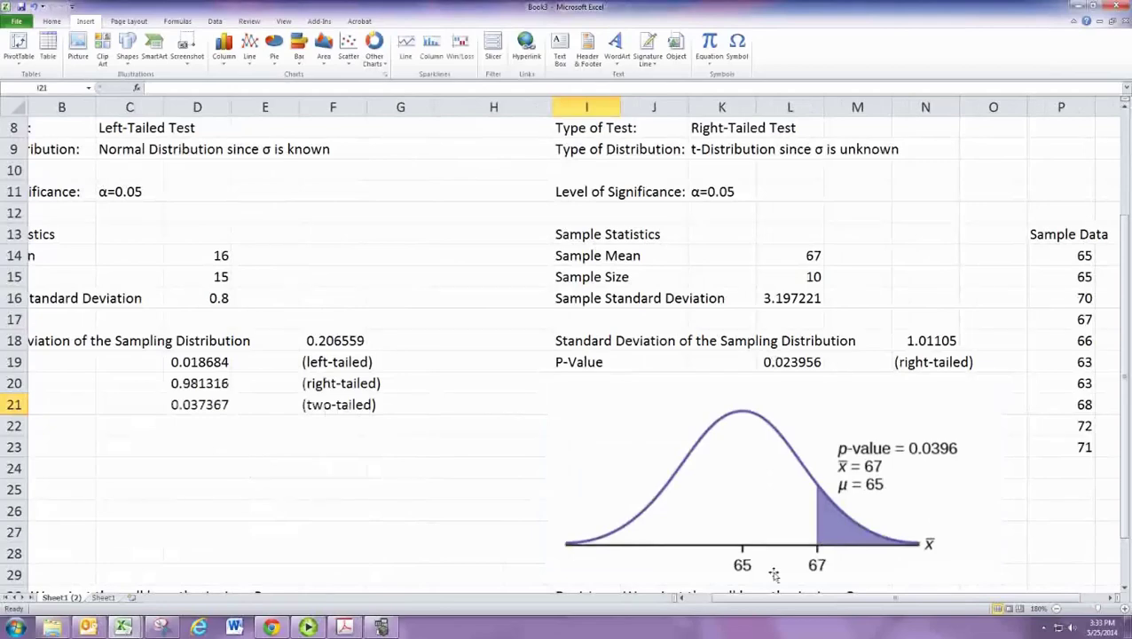
Step: Clear the NORMDIST expression from the right-tailed p-value formula in L19
click(1109, 599)
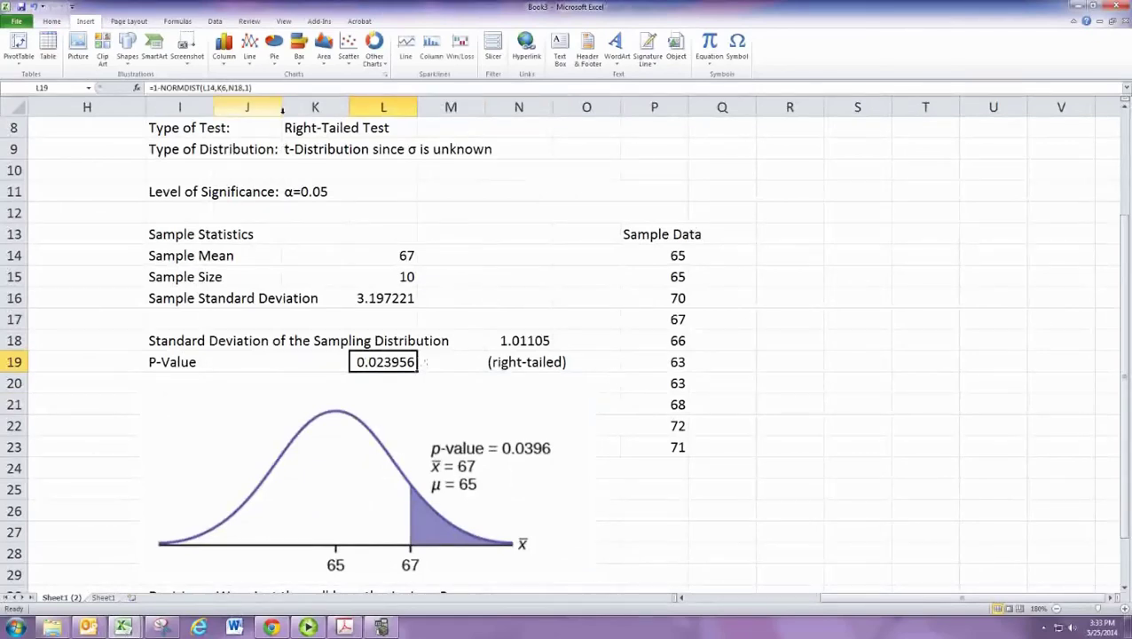
click(380, 378)
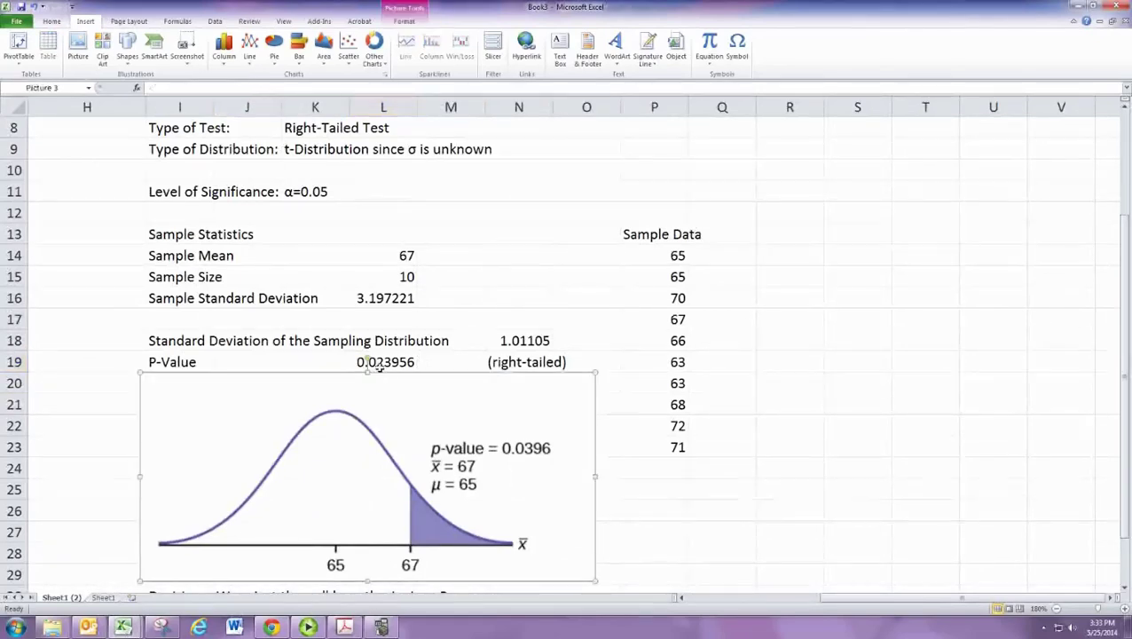
double_click(384, 366)
key(Delete)
key(Delete)
key(Delete)
key(Delete)
key(Delete)
key(Delete)
key(Delete)
key(Delete)
key(Delete)
key(Delete)
key(Delete)
key(Delete)
key(Delete)
key(Delete)
key(Delete)
key(Delete)
key(Delete)
key(Delete)
key(Delete)
key(Delete)
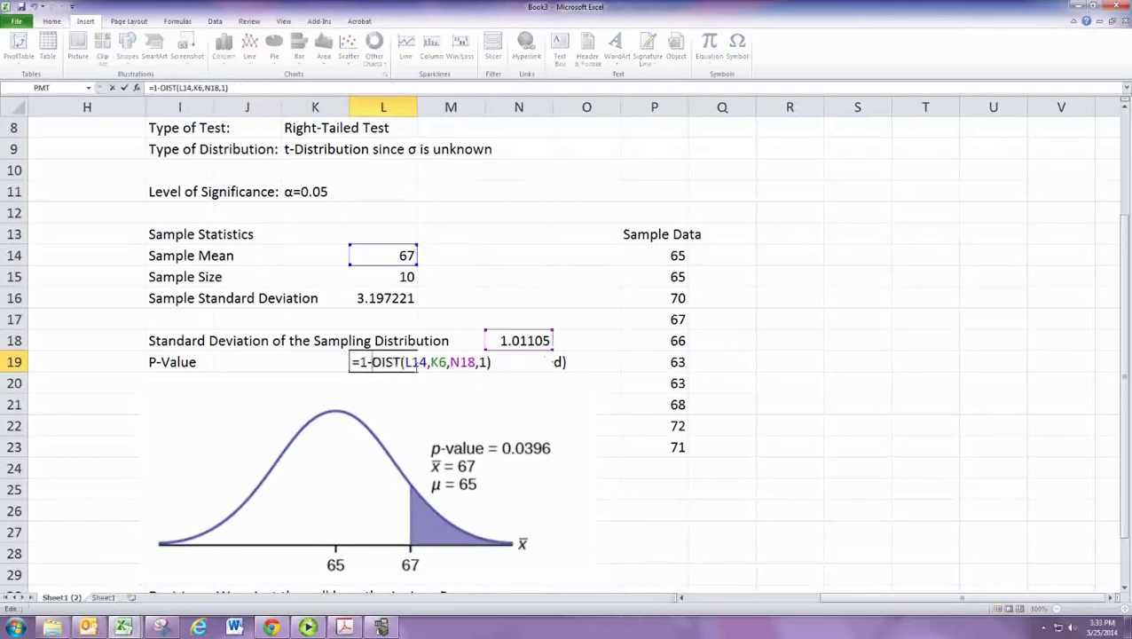
key(BackSpace)
key(BackSpace)
key(BackSpace)
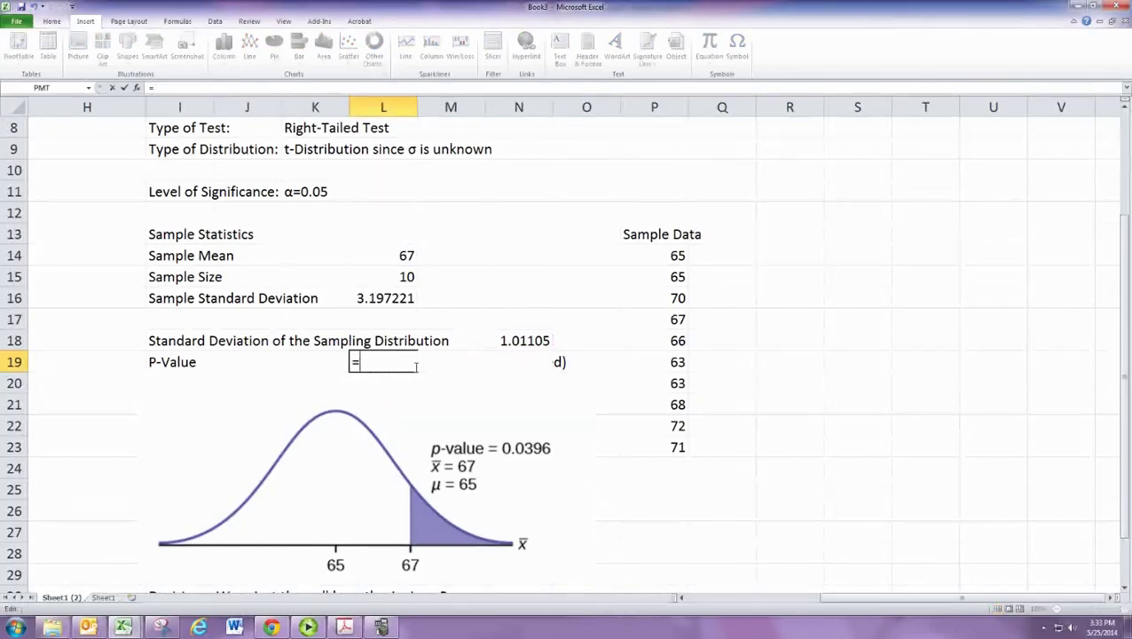
text(T)
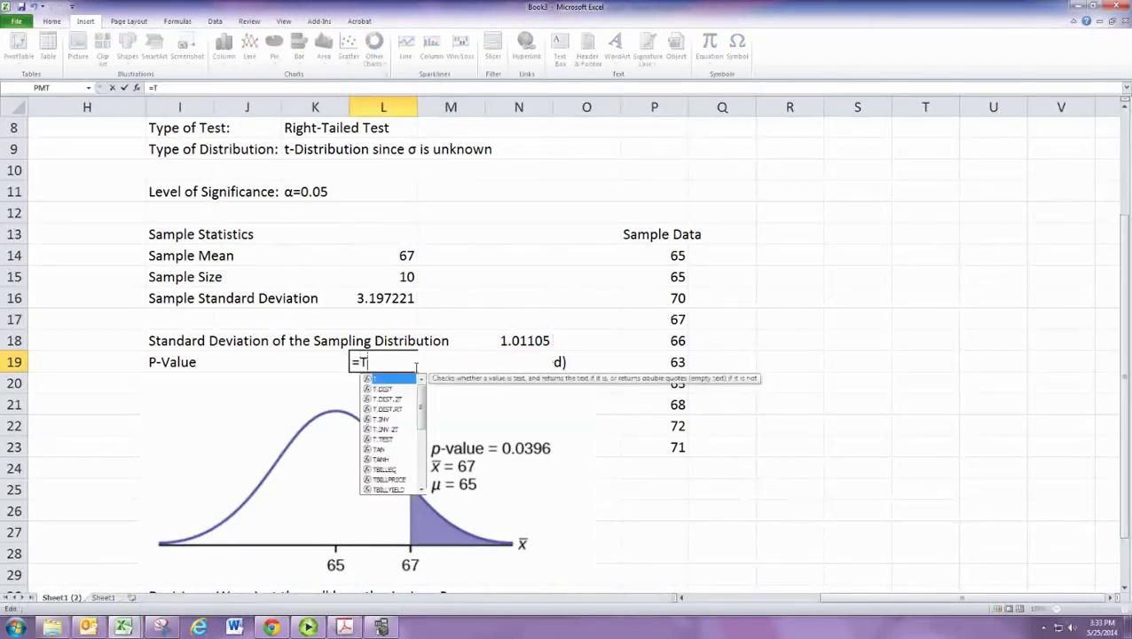
text(DIST)
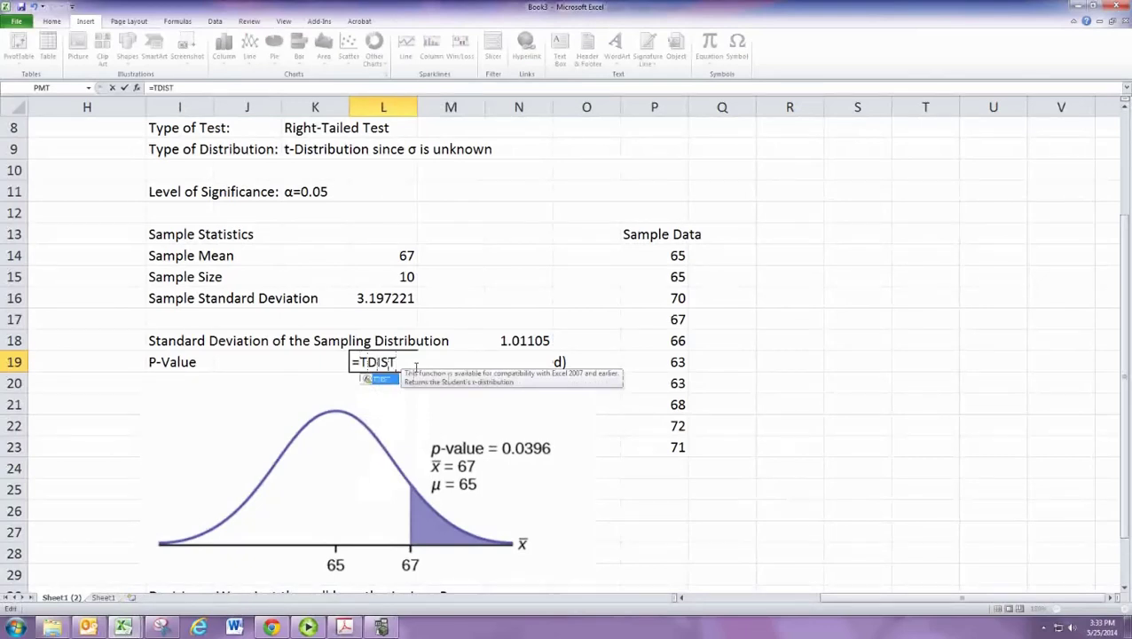
text(()
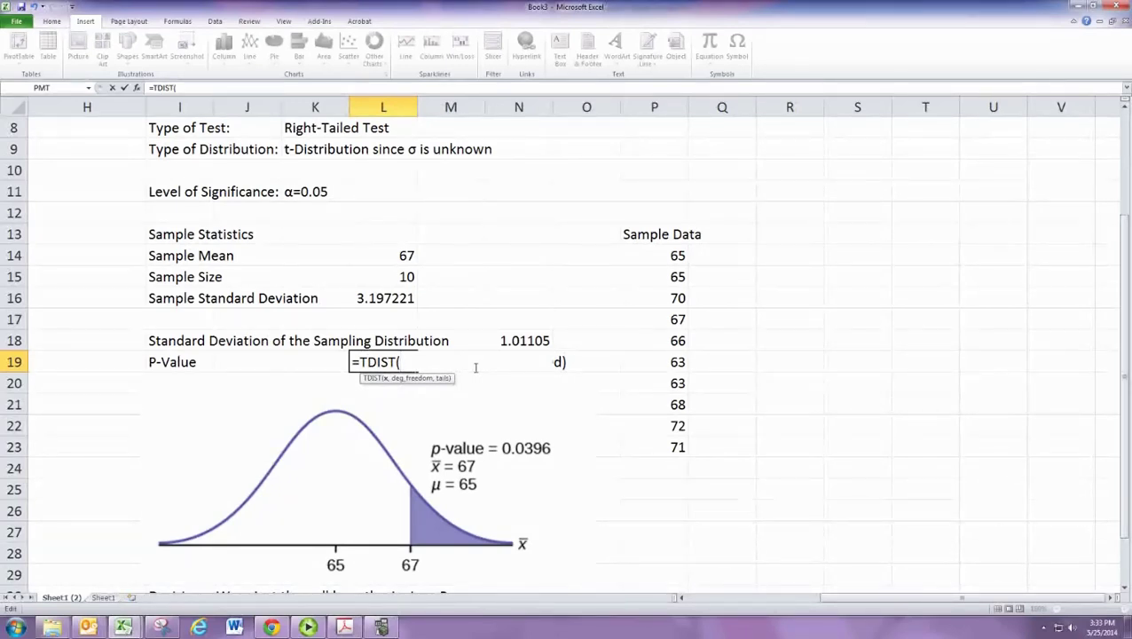
click(401, 257)
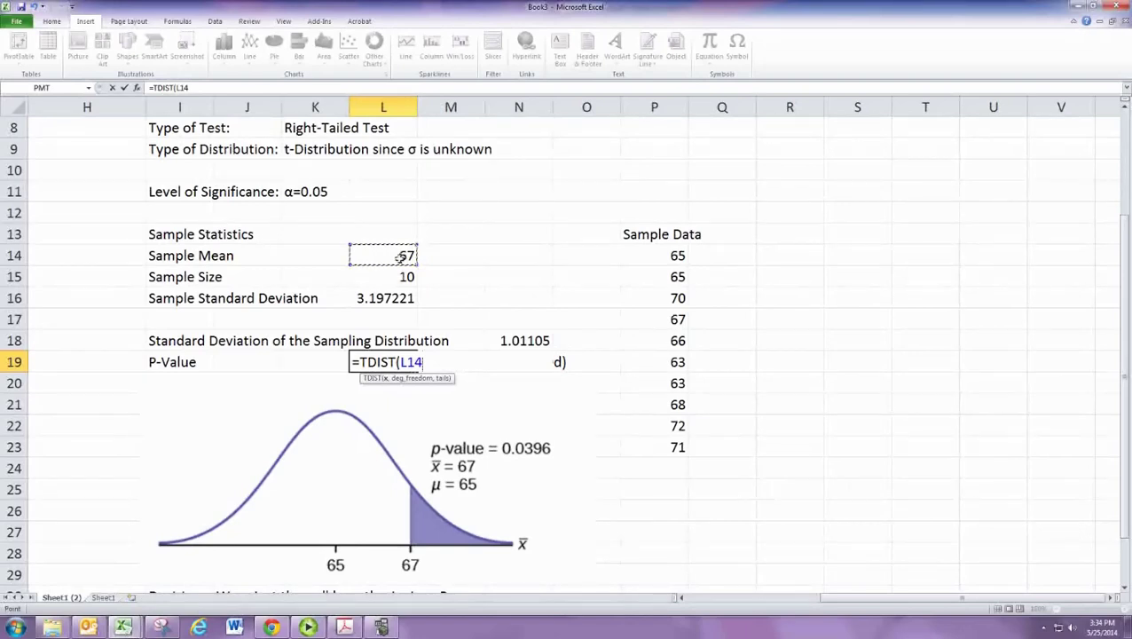
text(,)
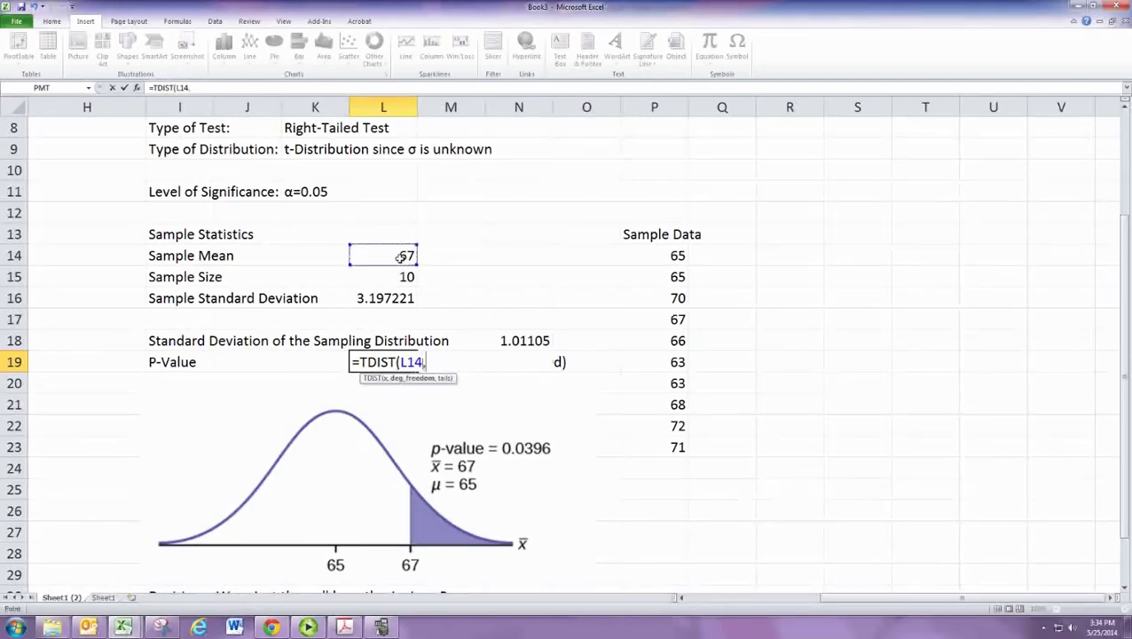
click(410, 283)
text(-)
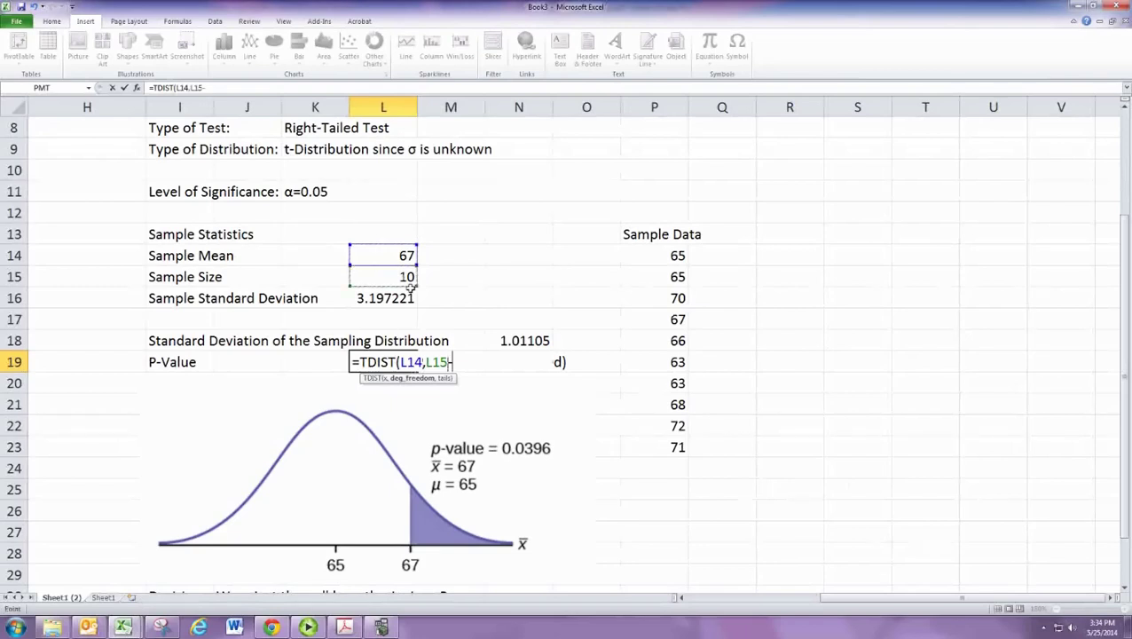
text(1,)
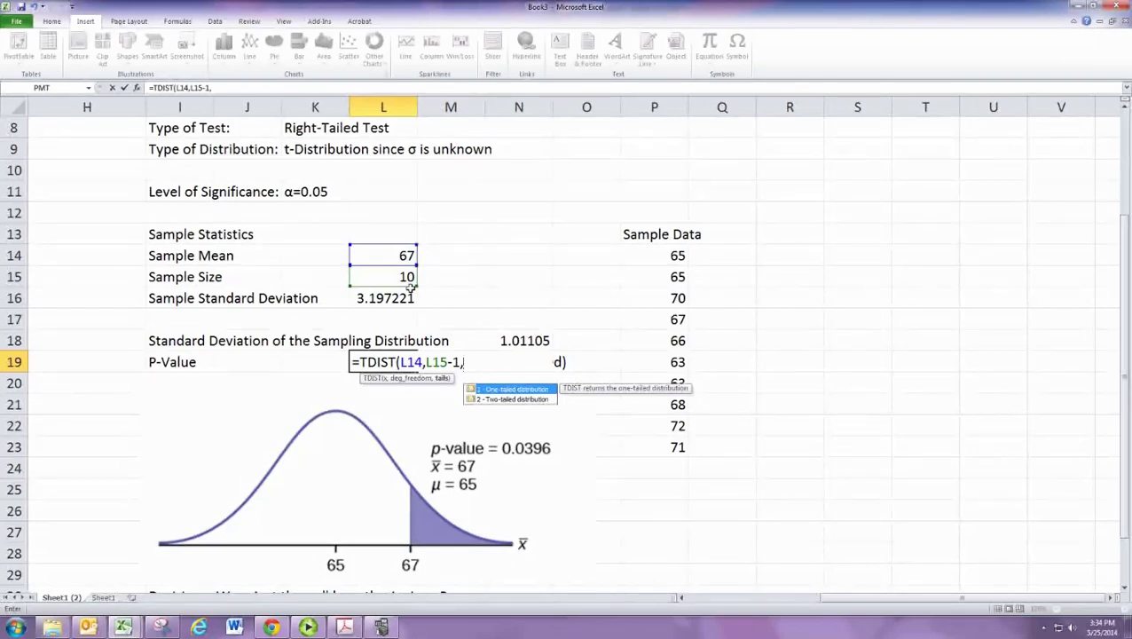
key(BackSpace)
key(BackSpace)
key(BackSpace)
key(BackSpace)
key(BackSpace)
key(BackSpace)
key(BackSpace)
key(BackSpace)
key(BackSpace)
key(BackSpace)
key(BackSpace)
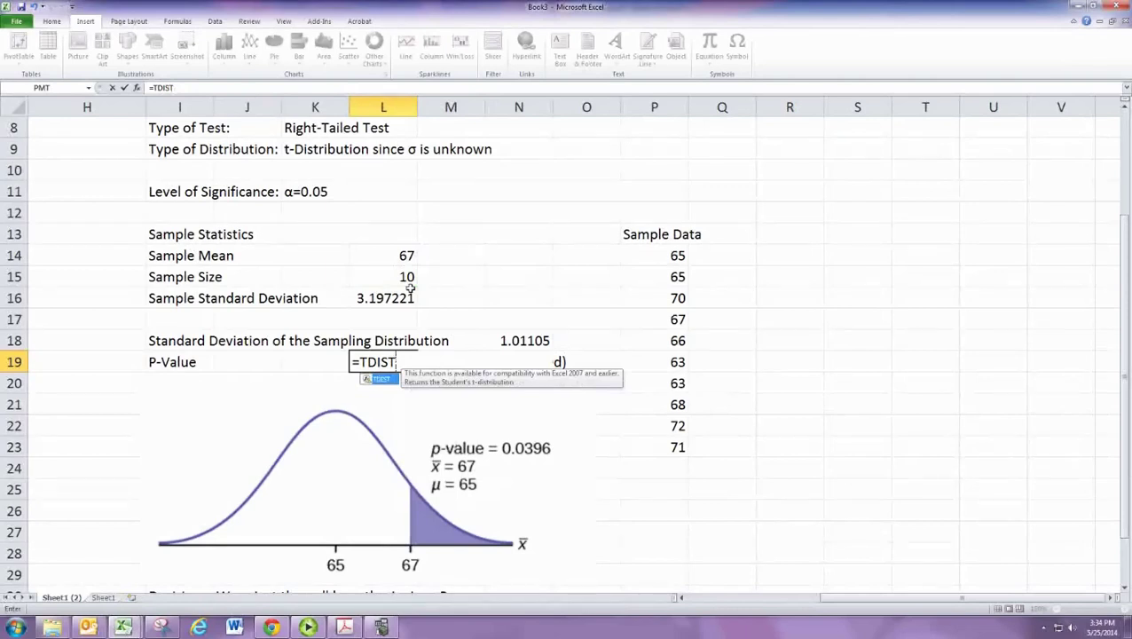
key(BackSpace)
key(BackSpace)
key(BackSpace)
key(BackSpace)
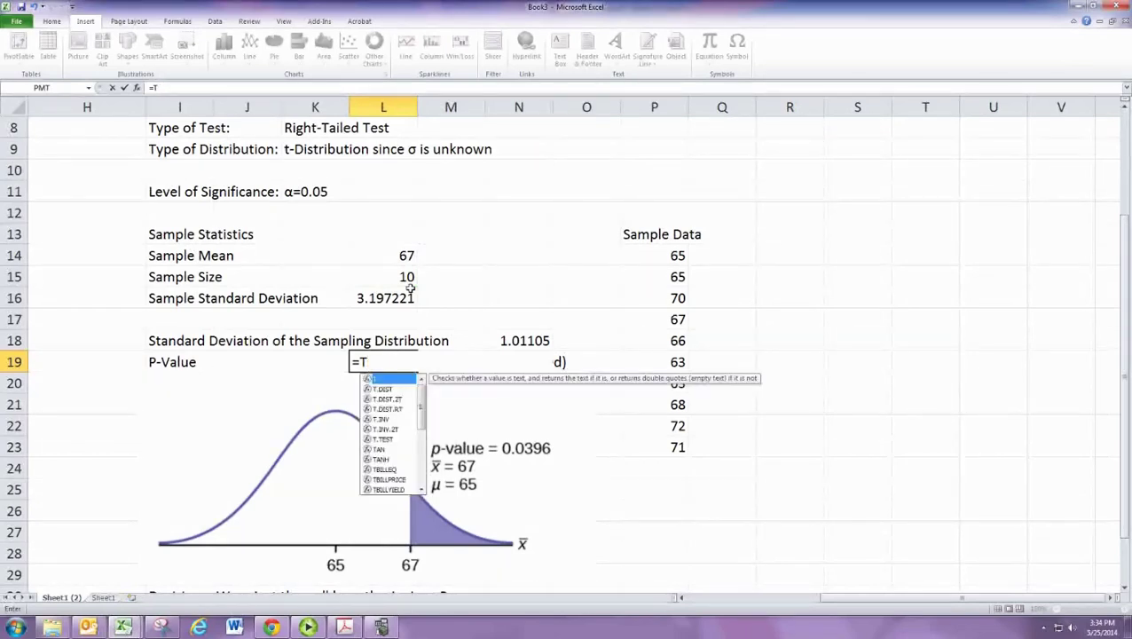
key(BackSpace)
Step: Leave the right-tailed p-value cell L19 empty and move the curve picture down below the two-tailed p-value row
key(BackSpace)
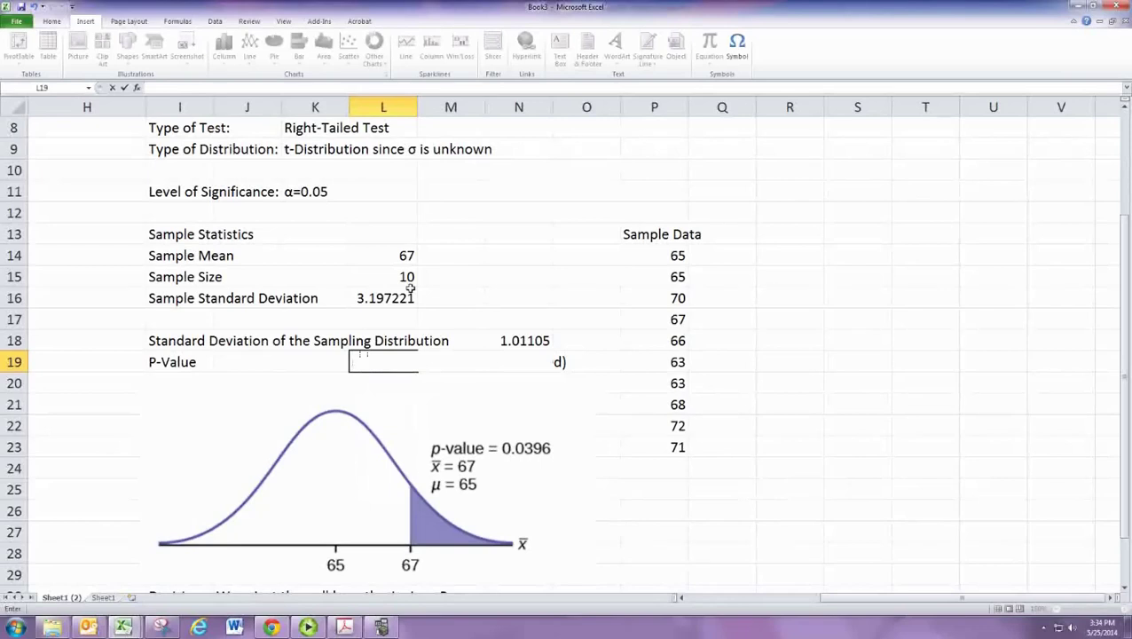
key(Return)
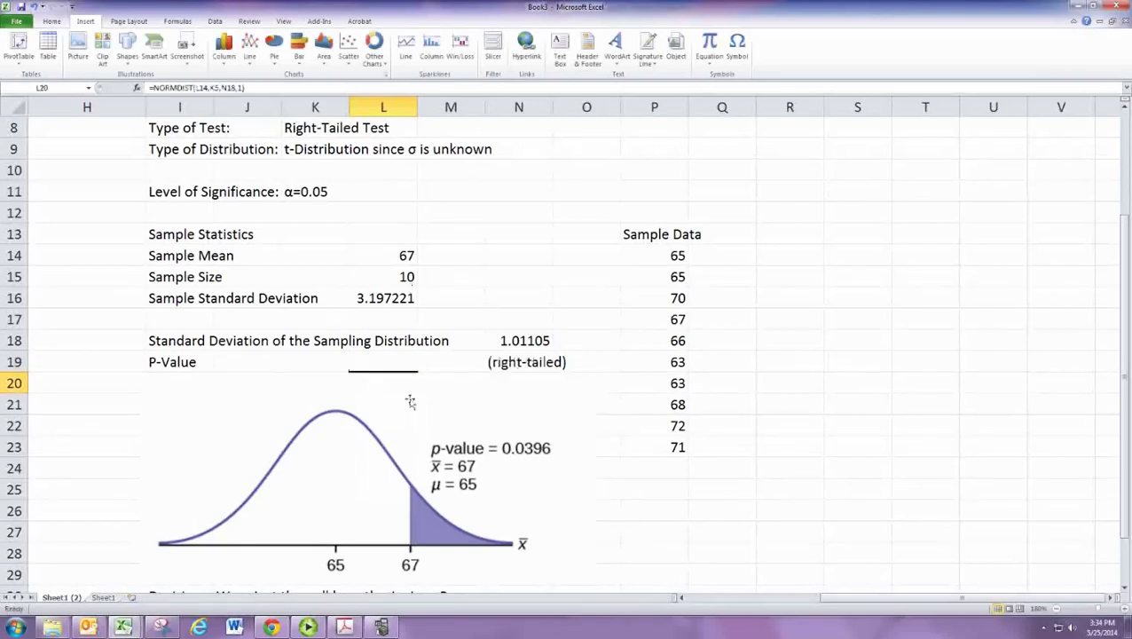
drag(410, 402, 410, 452)
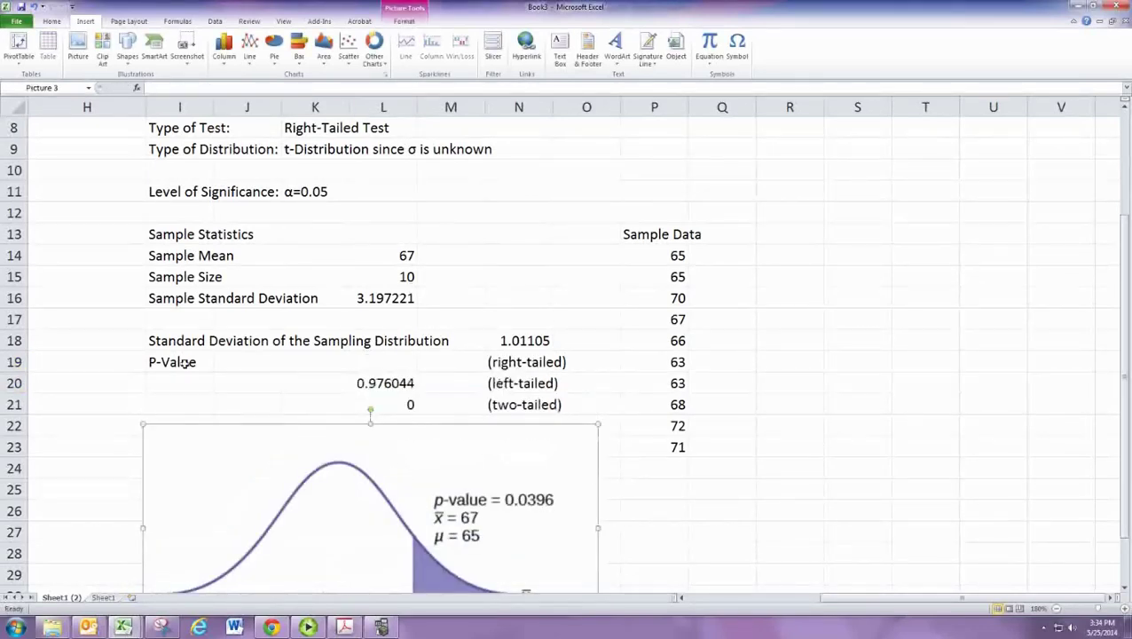
Step: Insert blank cells at I19:O19, shifting the p-value rows down, and label the new row Test Statistic in I19
drag(163, 364, 582, 371)
right_click(582, 371)
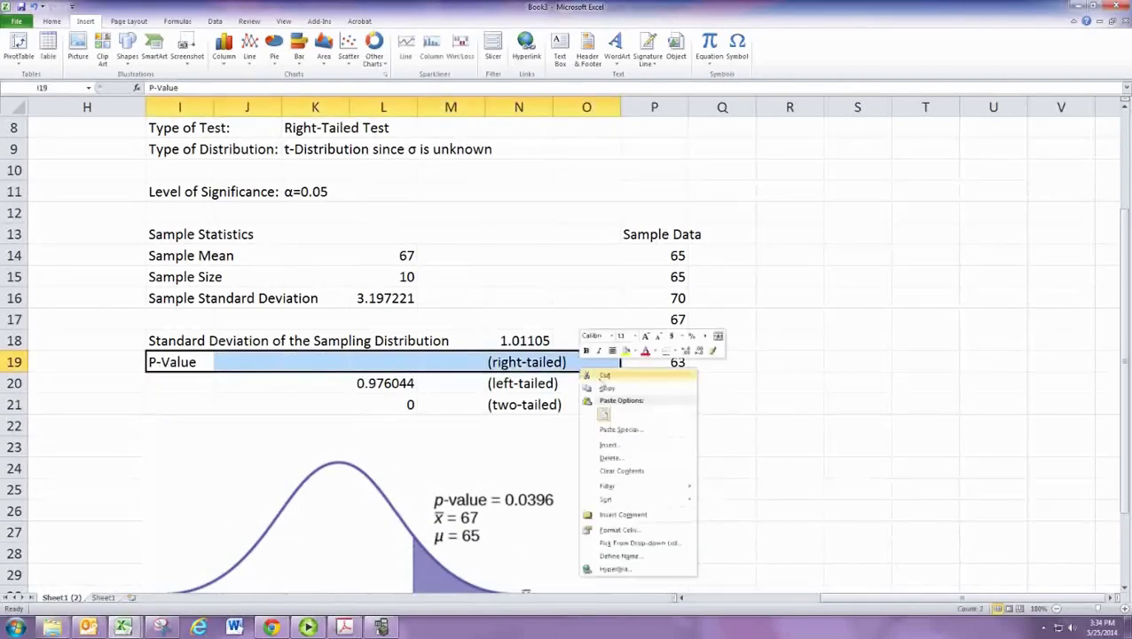
click(610, 447)
key(Return)
click(202, 362)
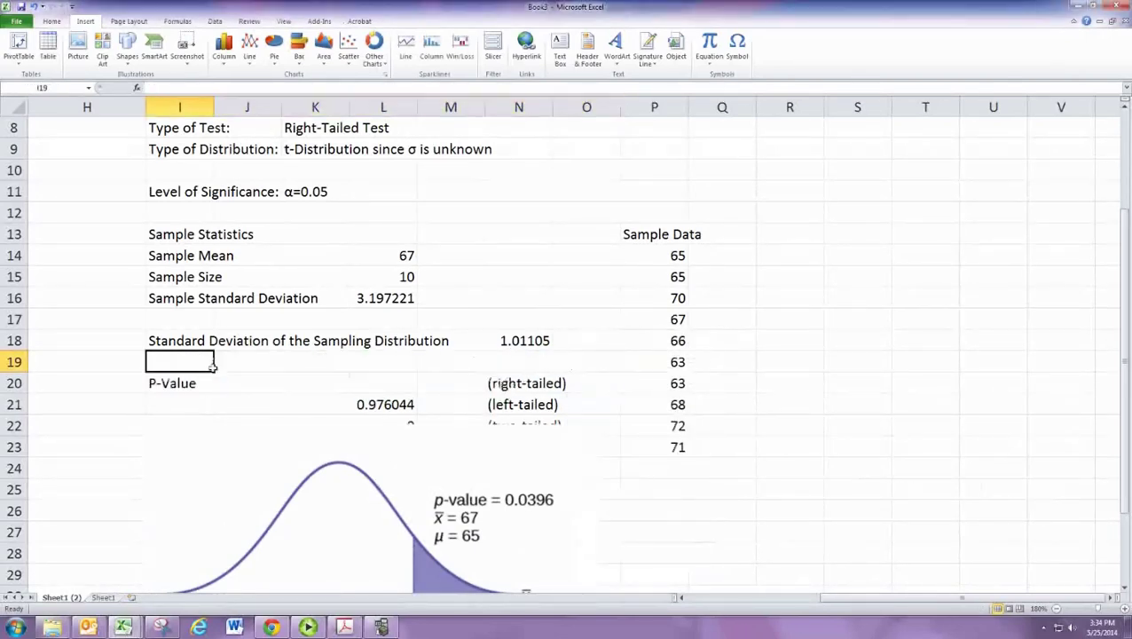
text(Test Statistics)
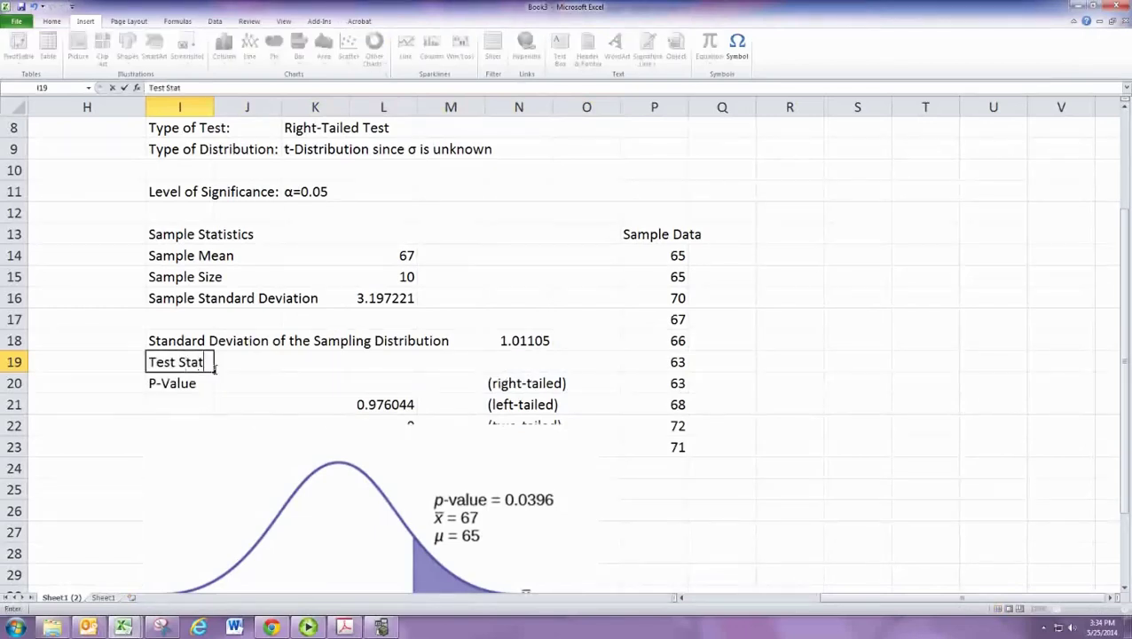
key(BackSpace)
Step: Compute the test statistic in L19 with =(L14-K5)/N18, and check the formula behind the sampling distribution's standard deviation in N18
key(Right)
key(Right)
key(Right)
key(Right)
key(Right)
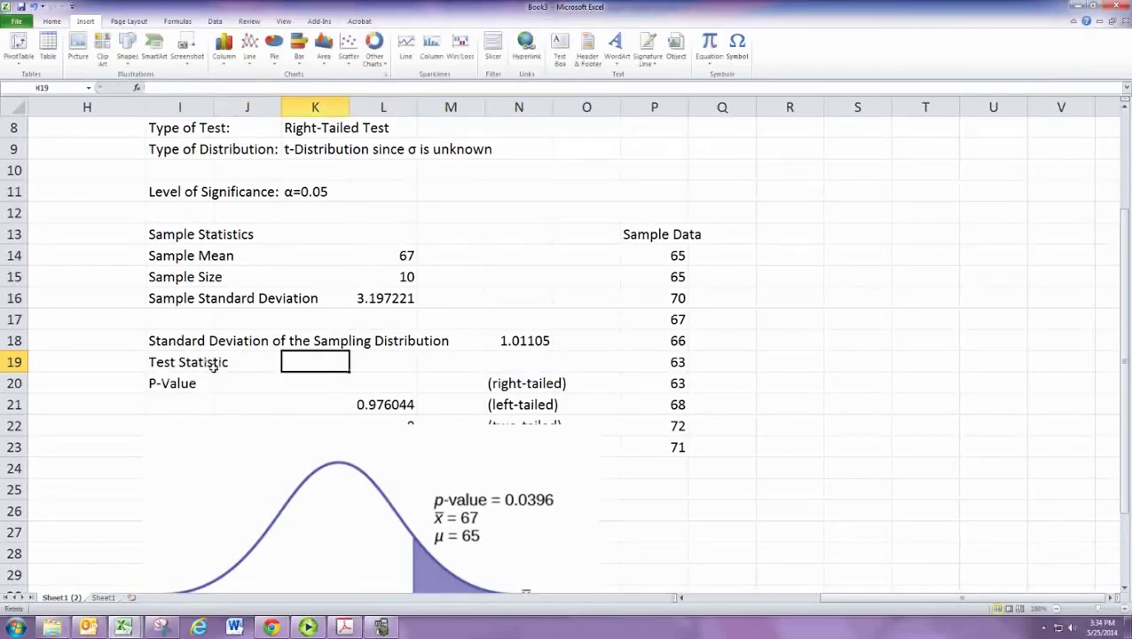
key(Left)
key(Left)
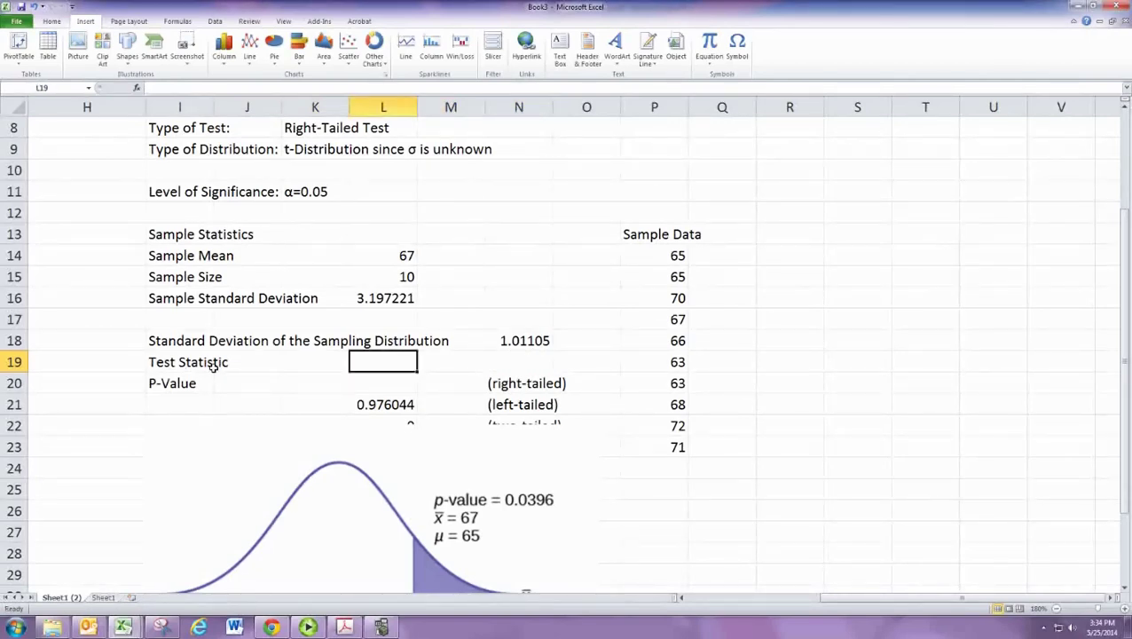
text(=)
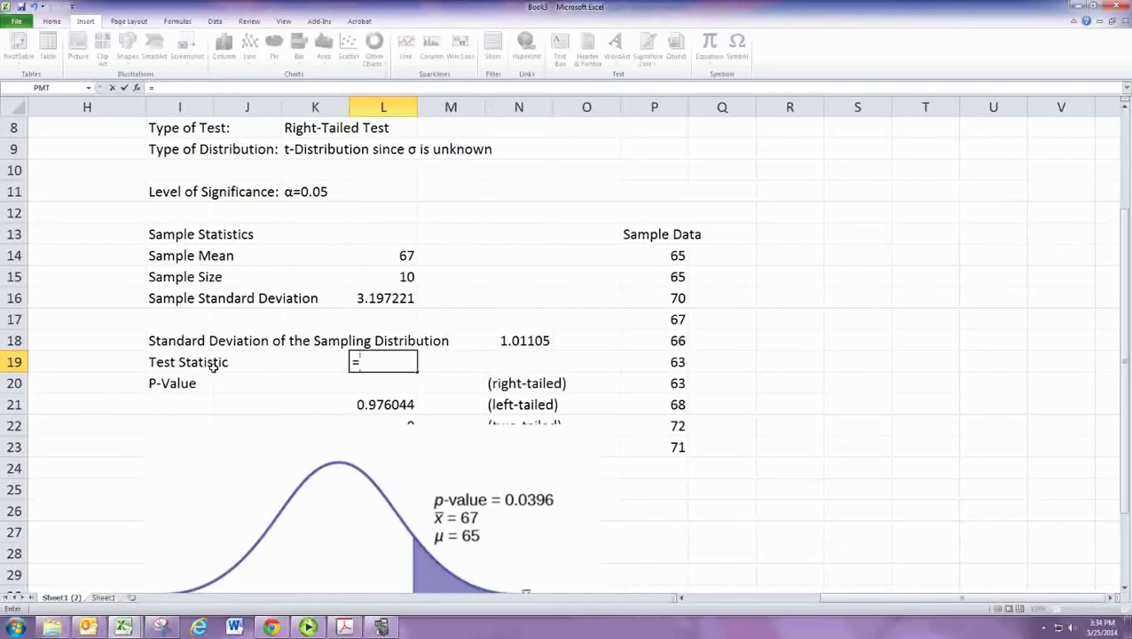
text(()
click(392, 261)
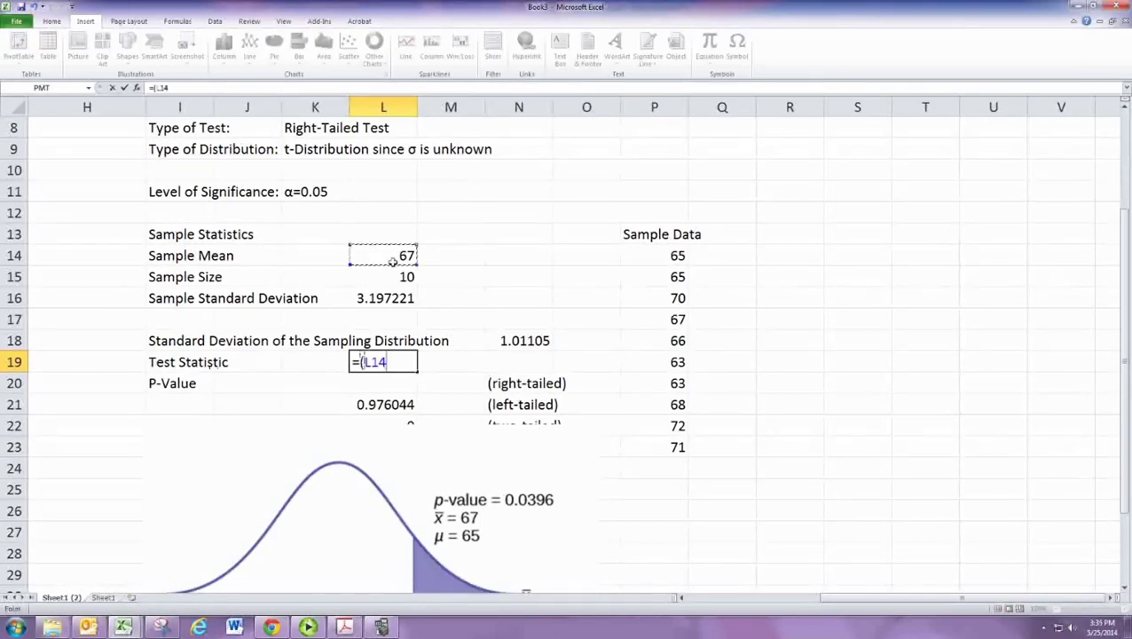
text(-)
scroll(392, 261, up, 2)
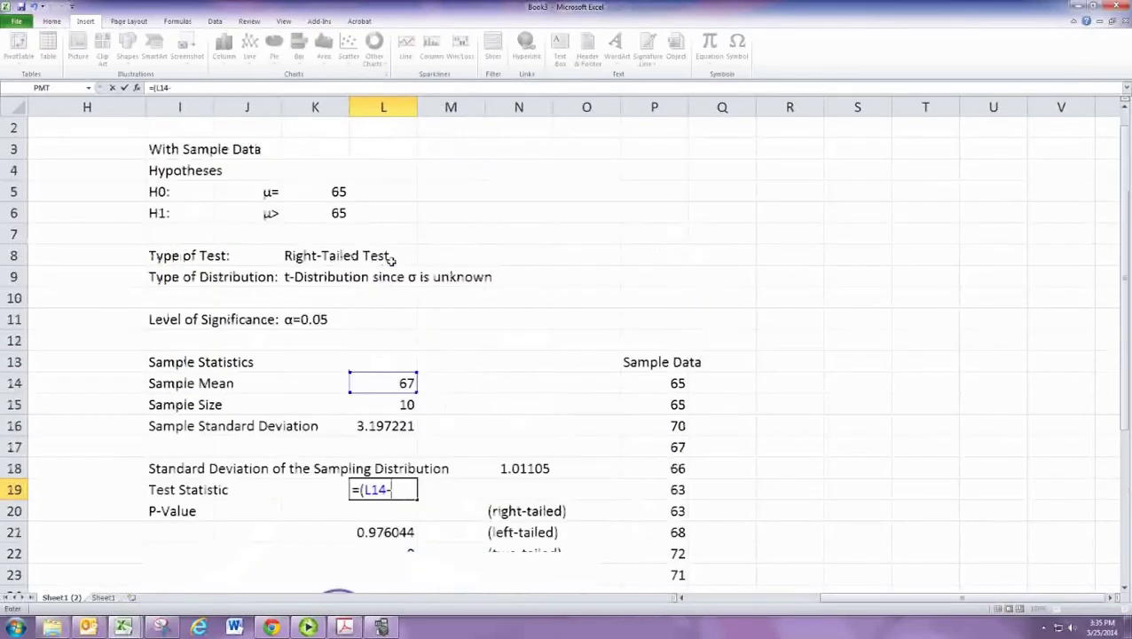
click(329, 192)
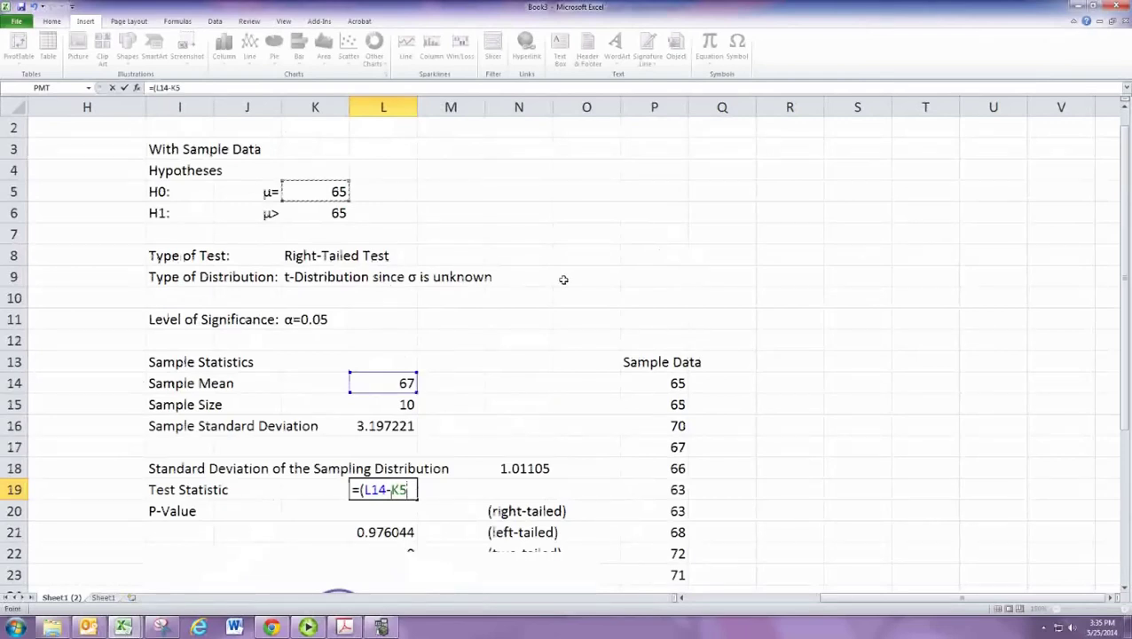
text()/()
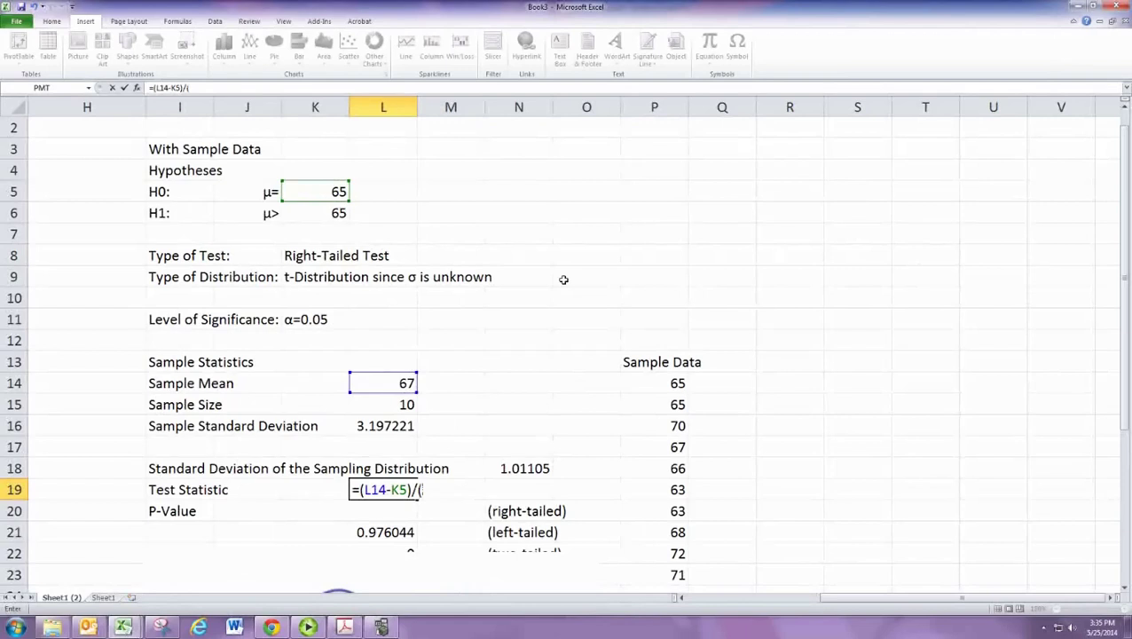
scroll(579, 330, down, 1)
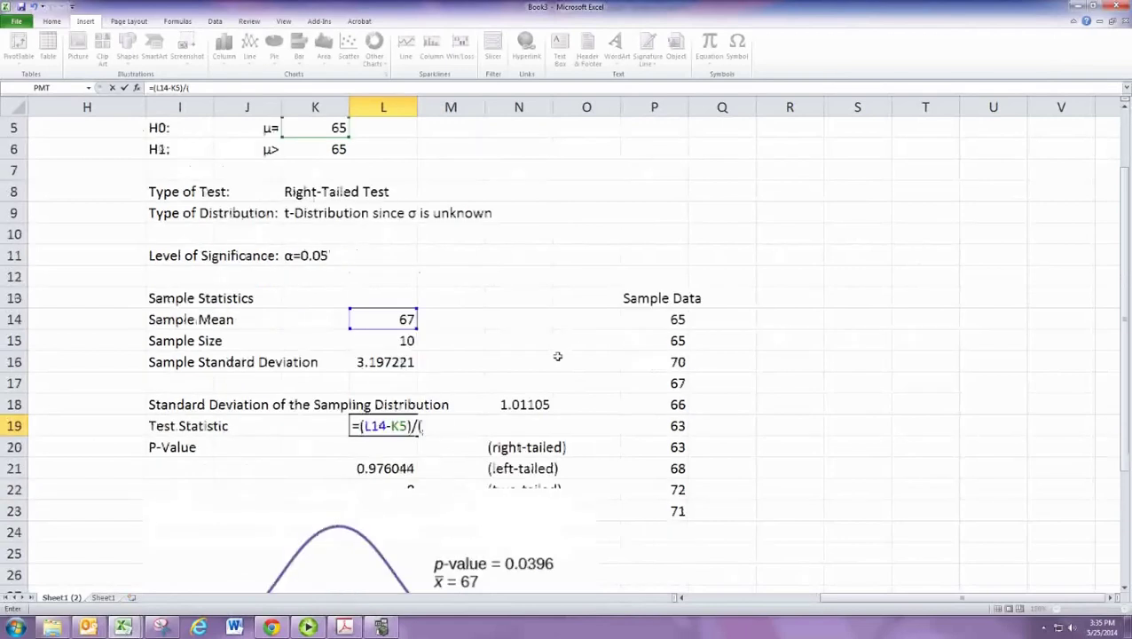
key(BackSpace)
click(505, 407)
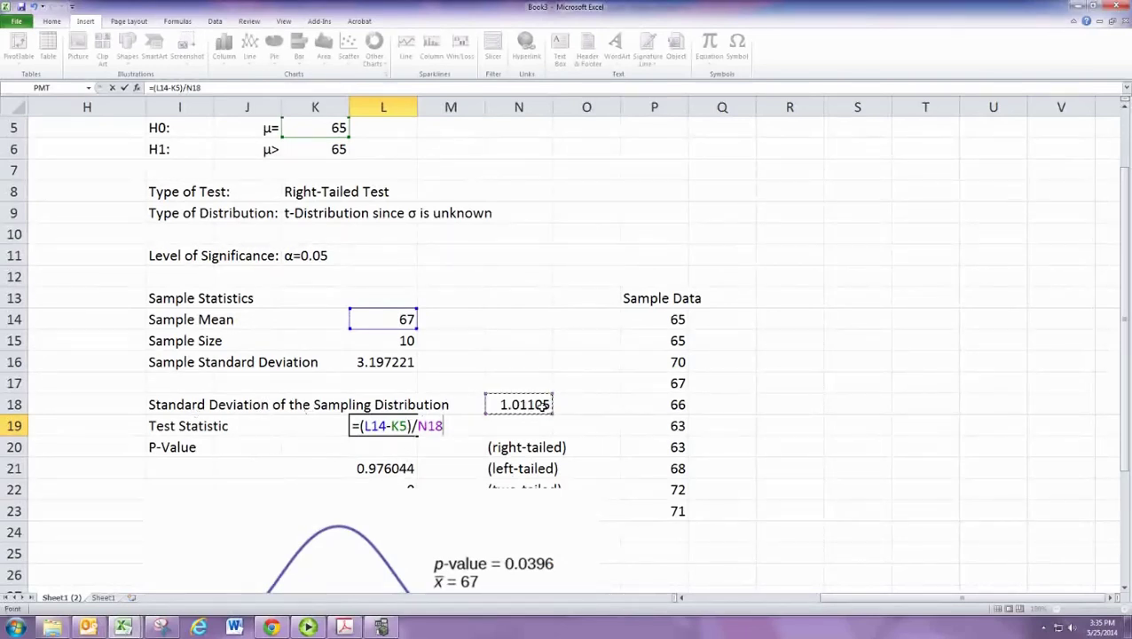
scroll(543, 405, up, 1)
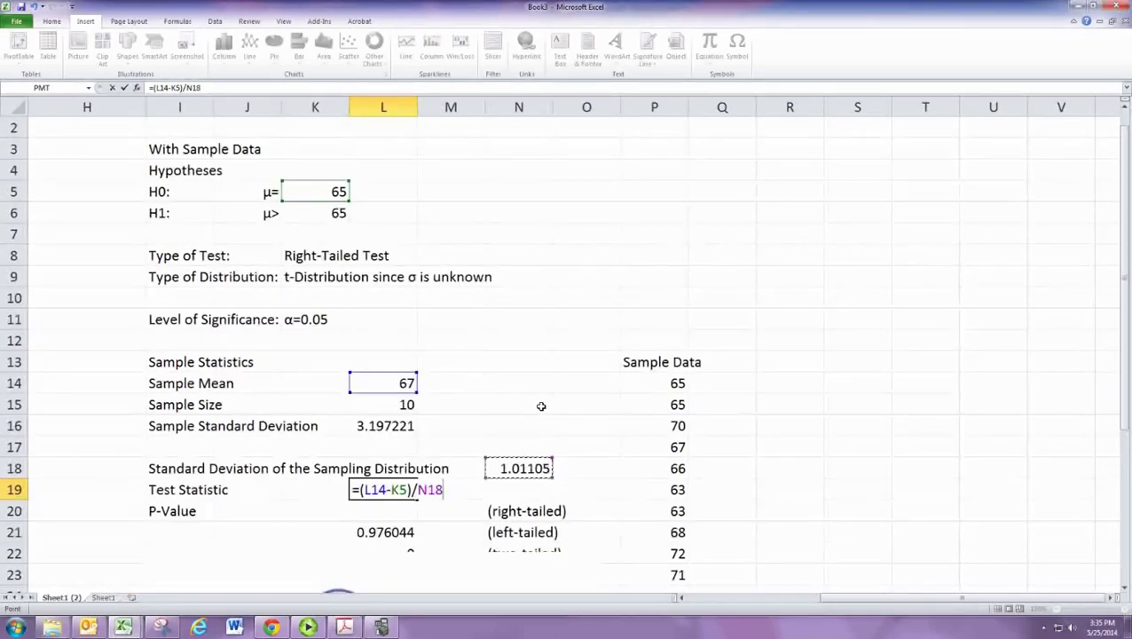
key(Return)
double_click(504, 470)
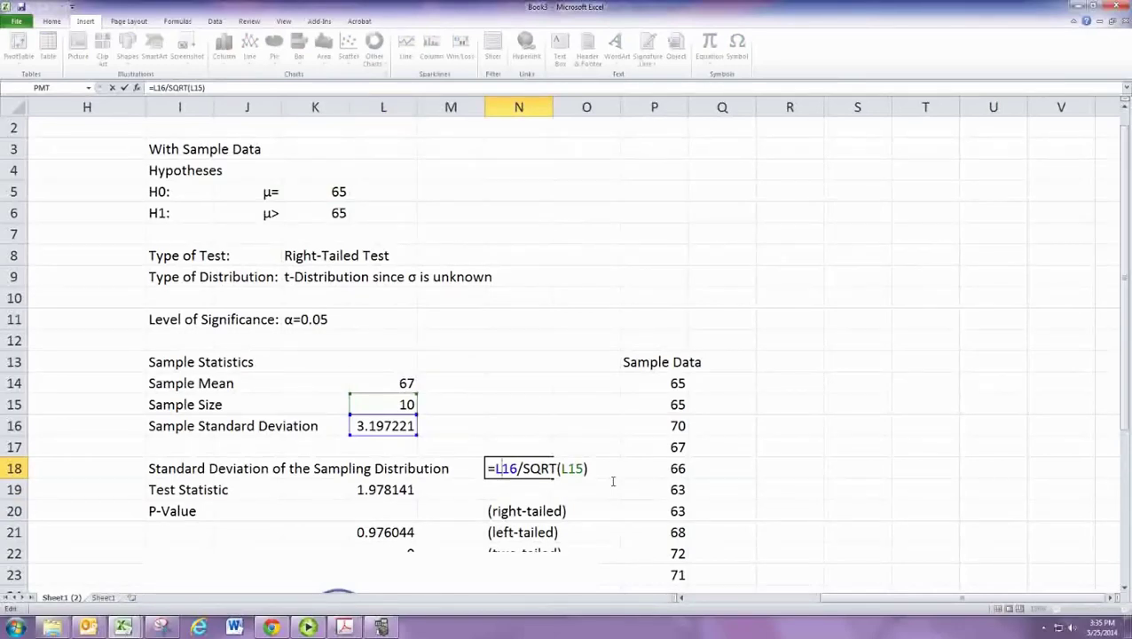
key(Return)
Step: Begin the right-tailed p-value formula in L20 with =TDIST(L19, using the test statistic as the first argument
scroll(513, 468, down, 1)
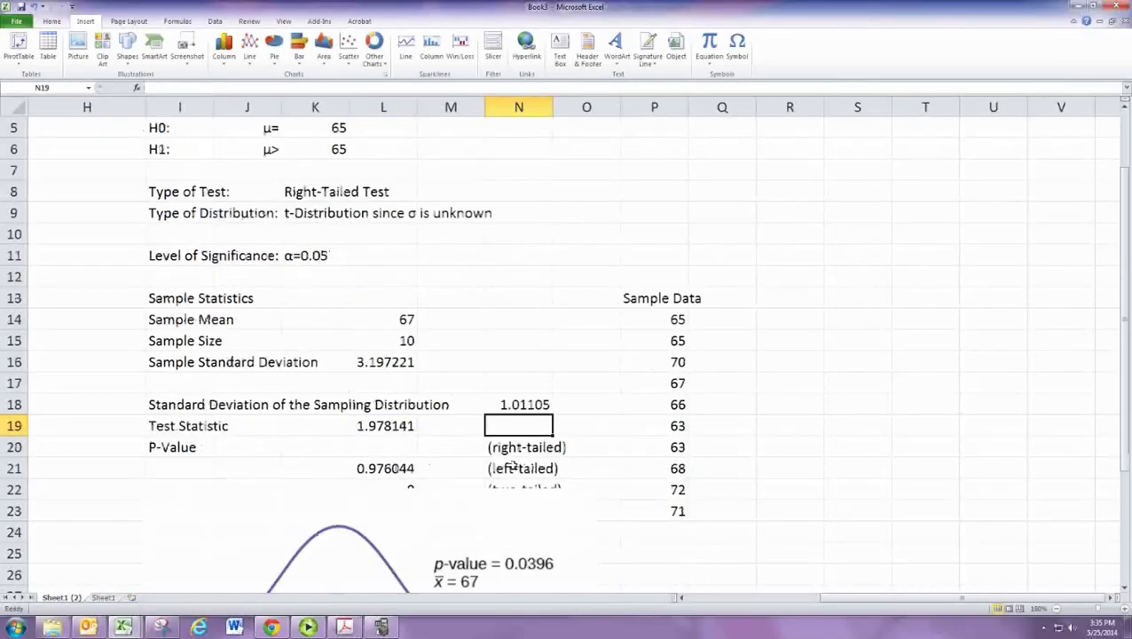
scroll(513, 468, down, 2)
key(Left)
key(Left)
key(Down)
text(=T)
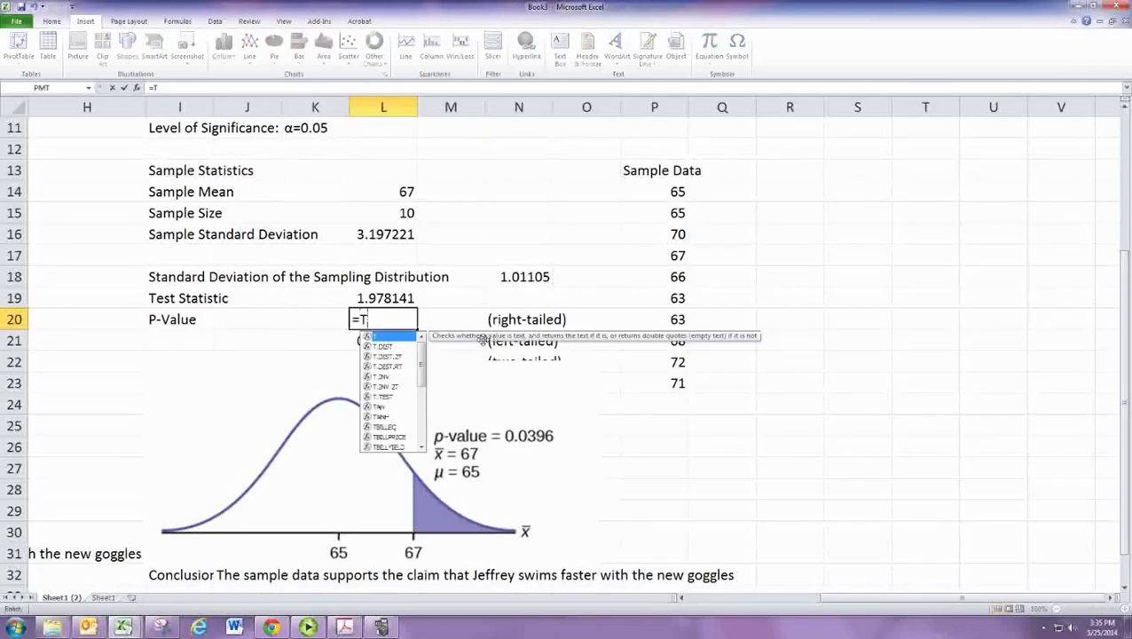
text(DIST)
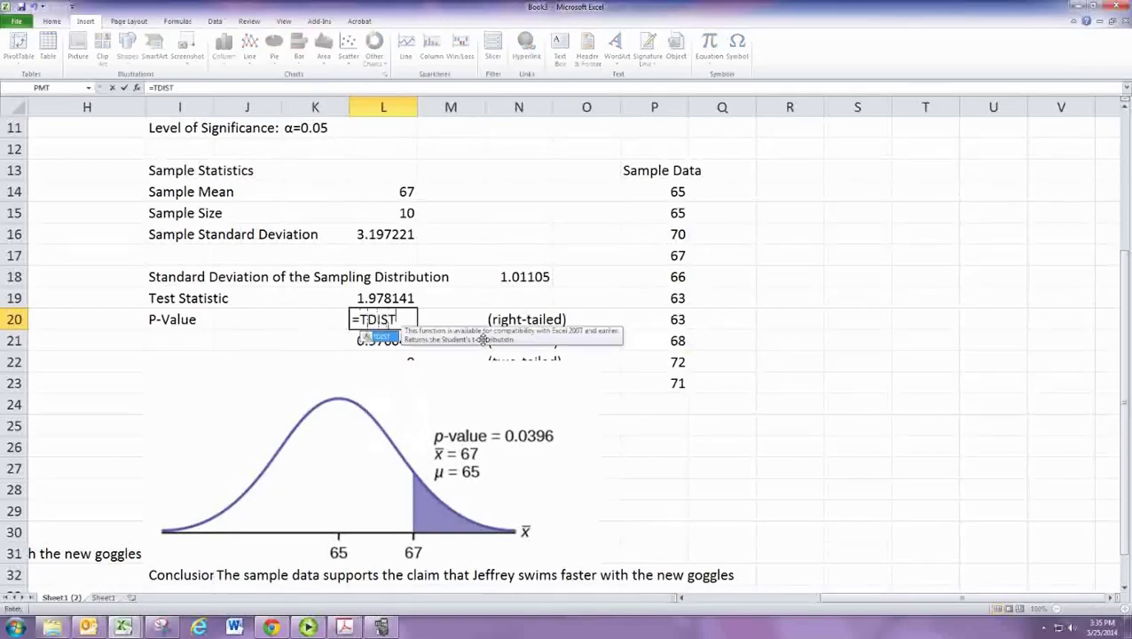
text(()
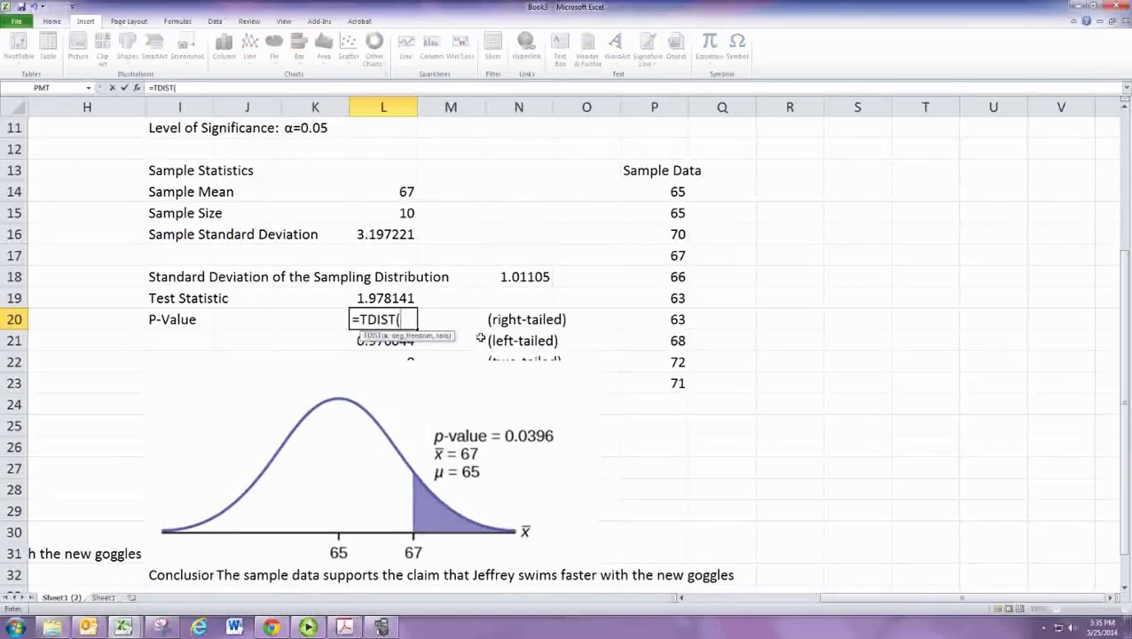
key(Up)
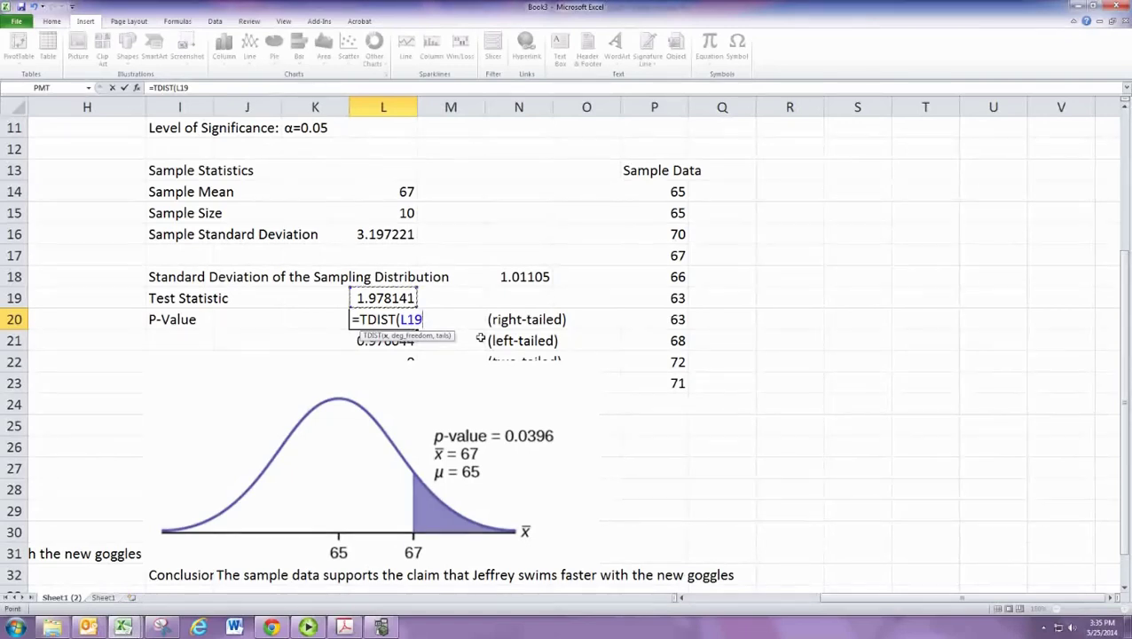
key(F2)
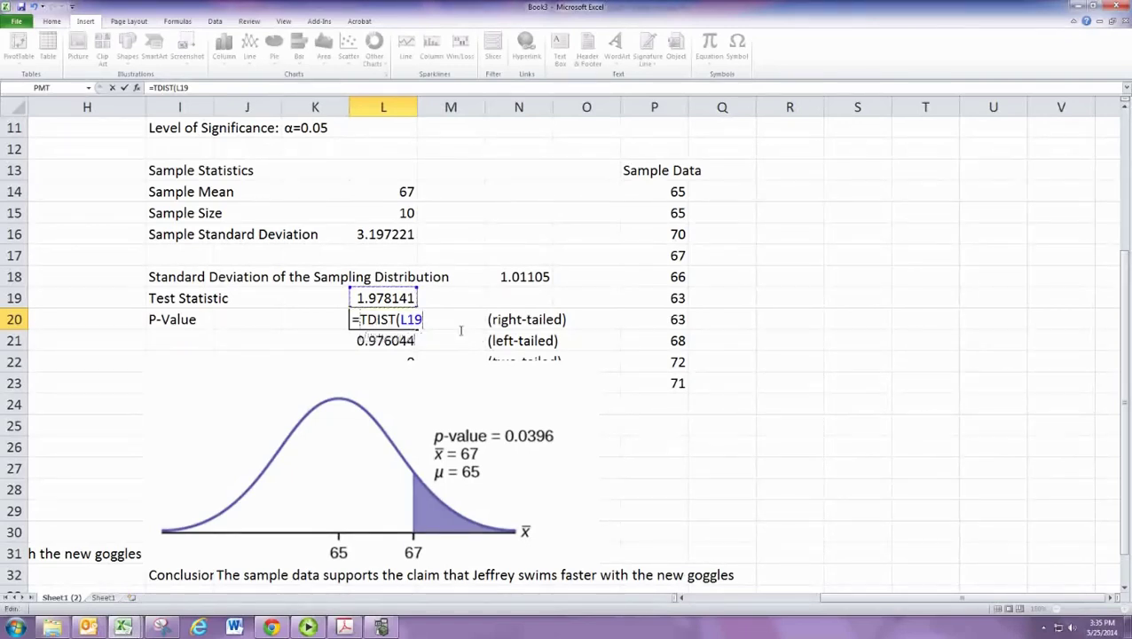
text(1-)
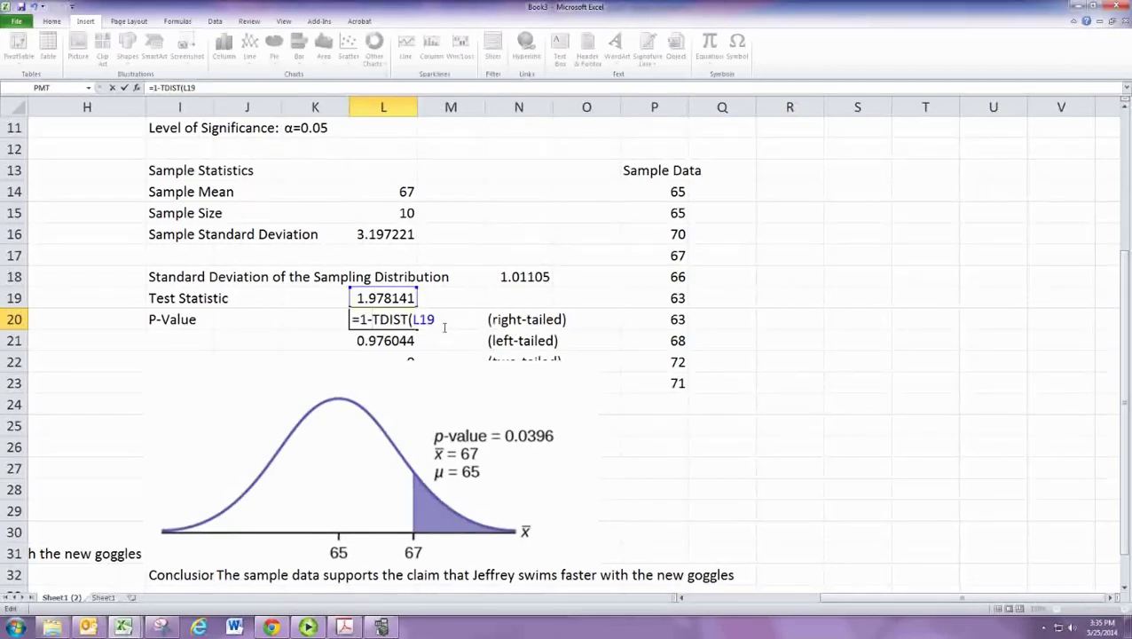
key(BackSpace)
key(BackSpace)
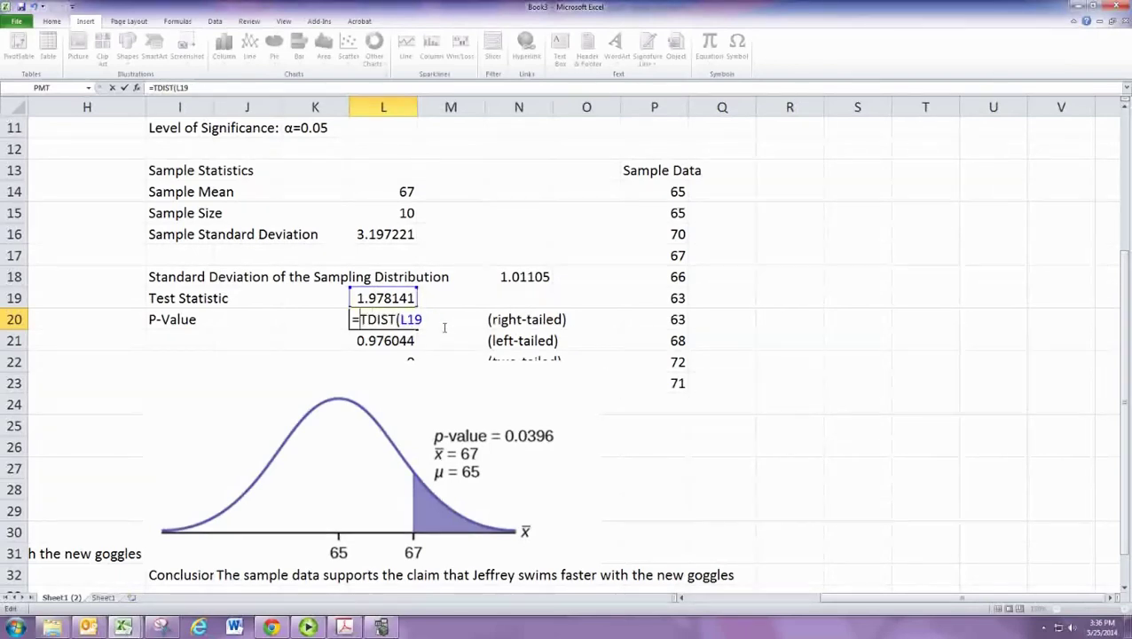
Step: Complete the right-tailed p-value formula in L20 as =TDIST(L19,L15-1,1) and reopen it to check its arguments
key(Right)
key(Right)
key(Right)
key(Right)
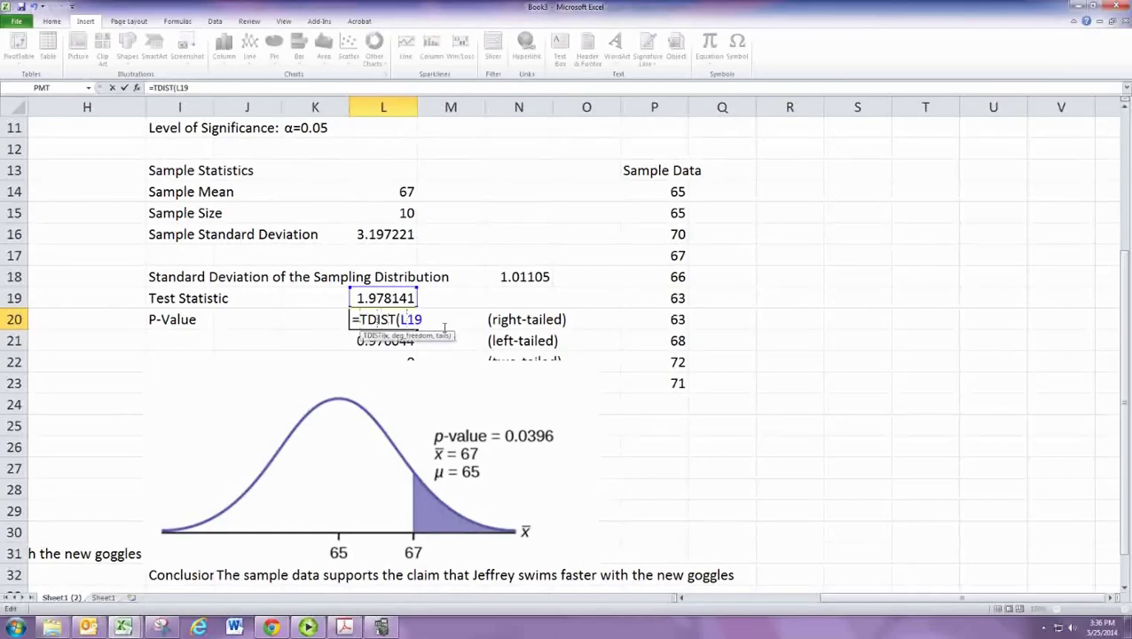
text(,)
scroll(442, 321, up, 1)
click(401, 279)
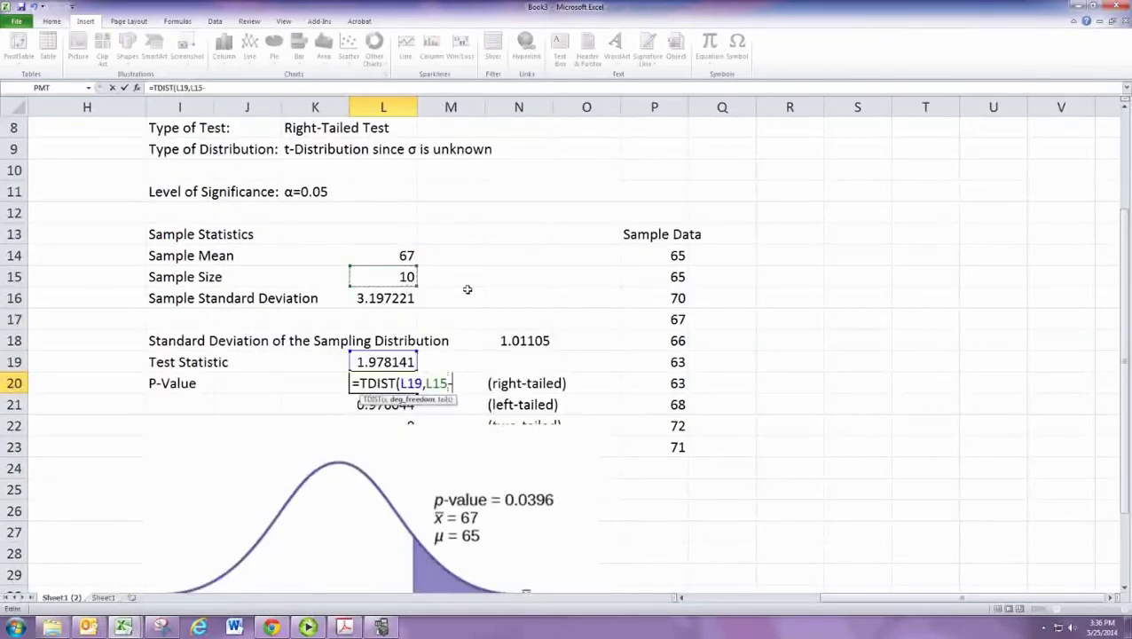
text(-1,)
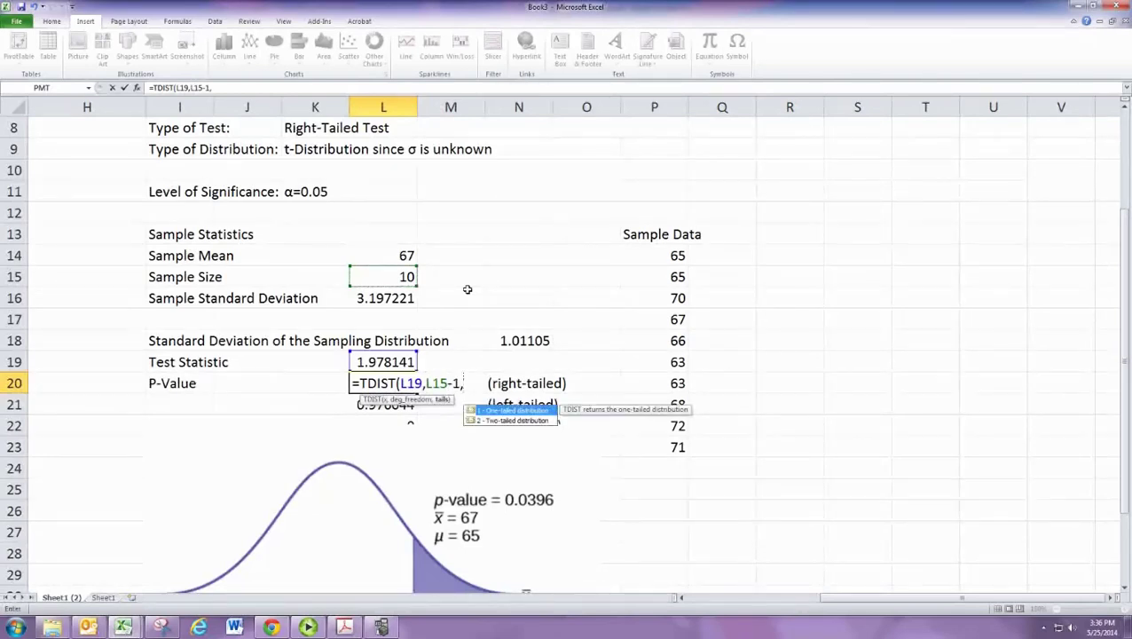
text(1))
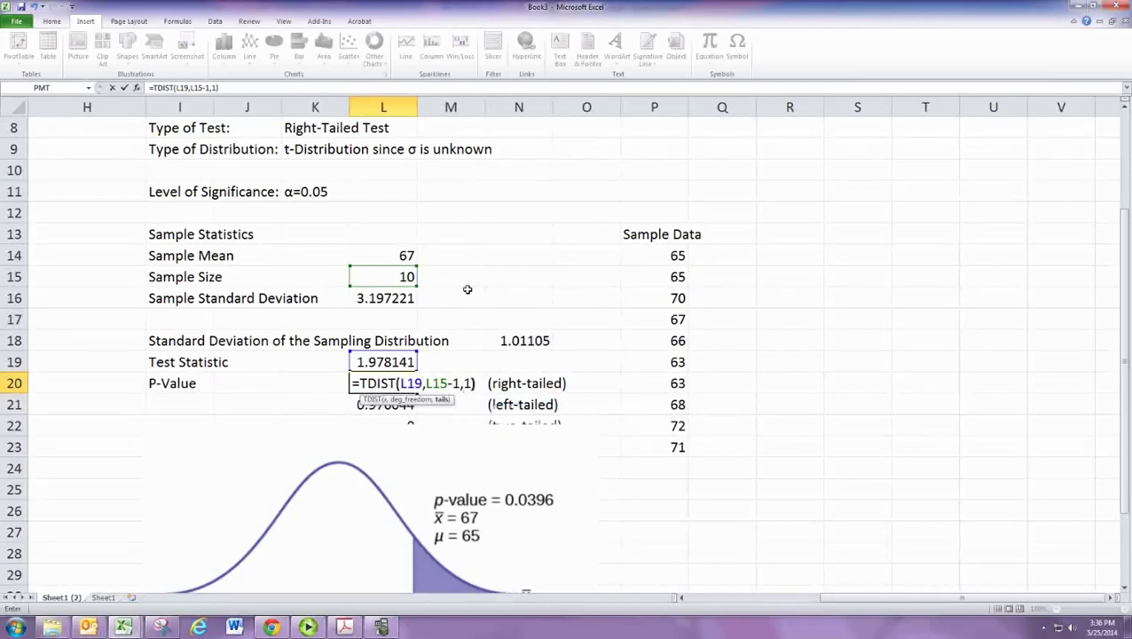
key(Return)
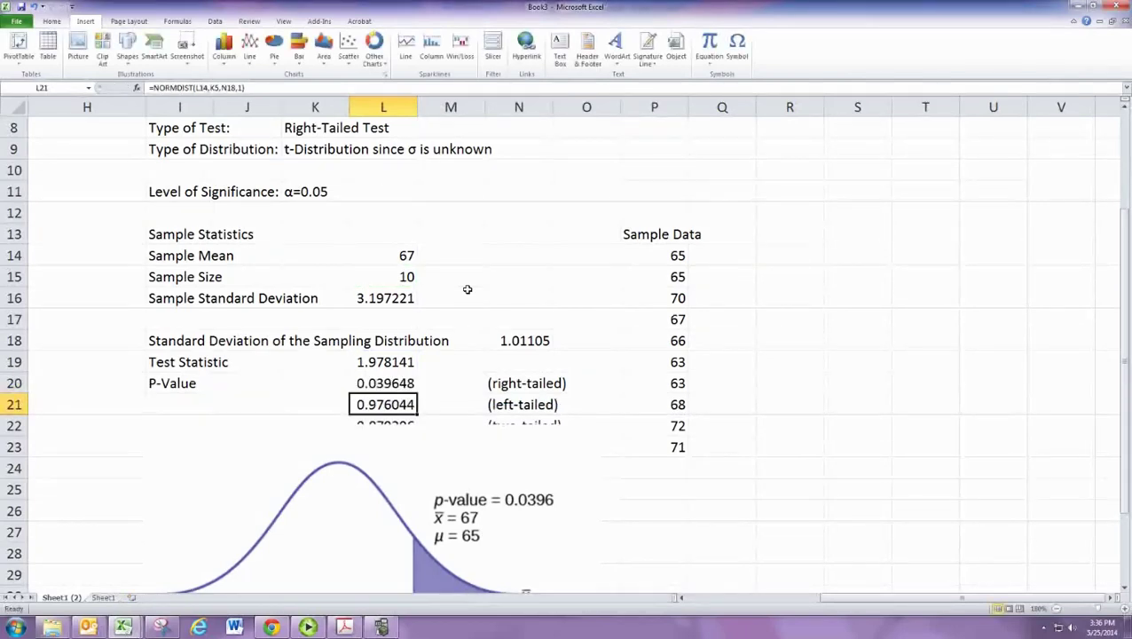
key(Up)
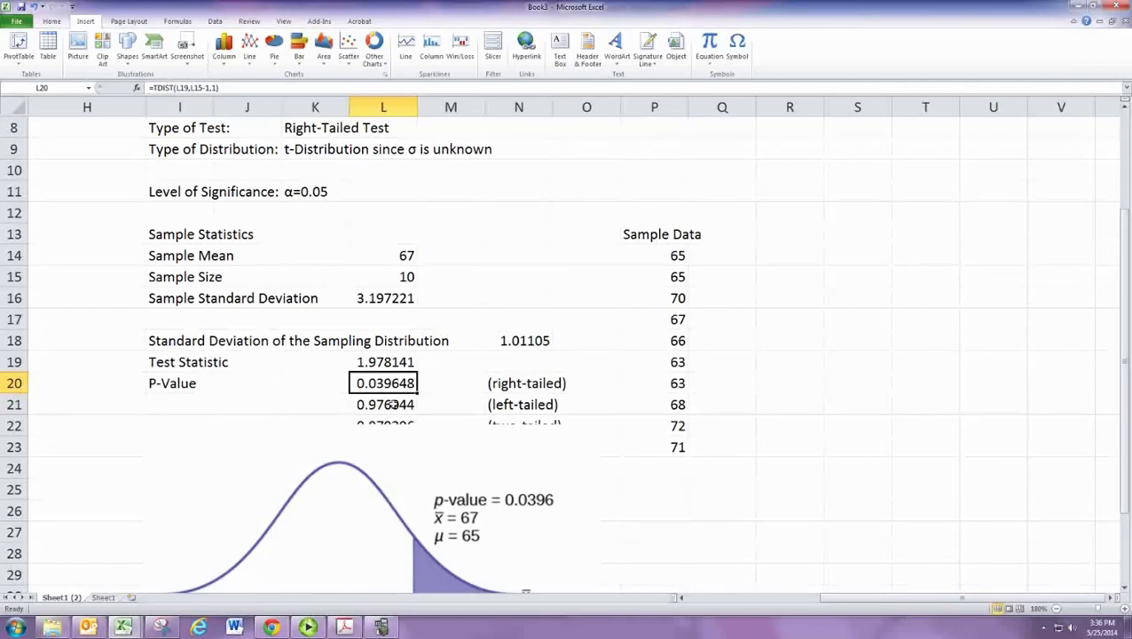
double_click(382, 387)
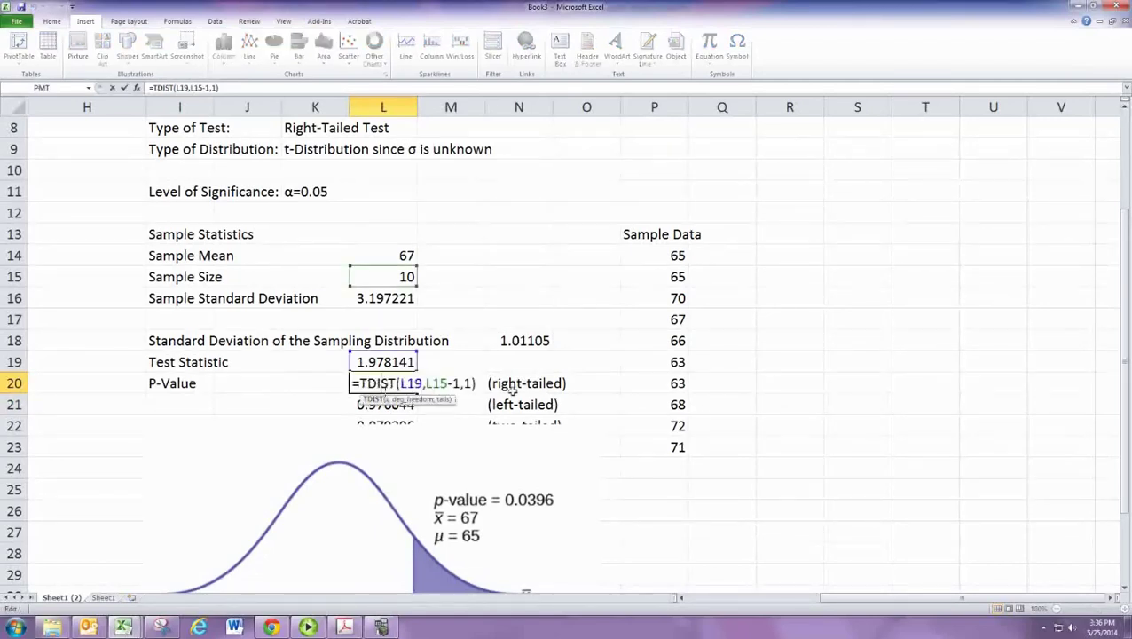
key(Return)
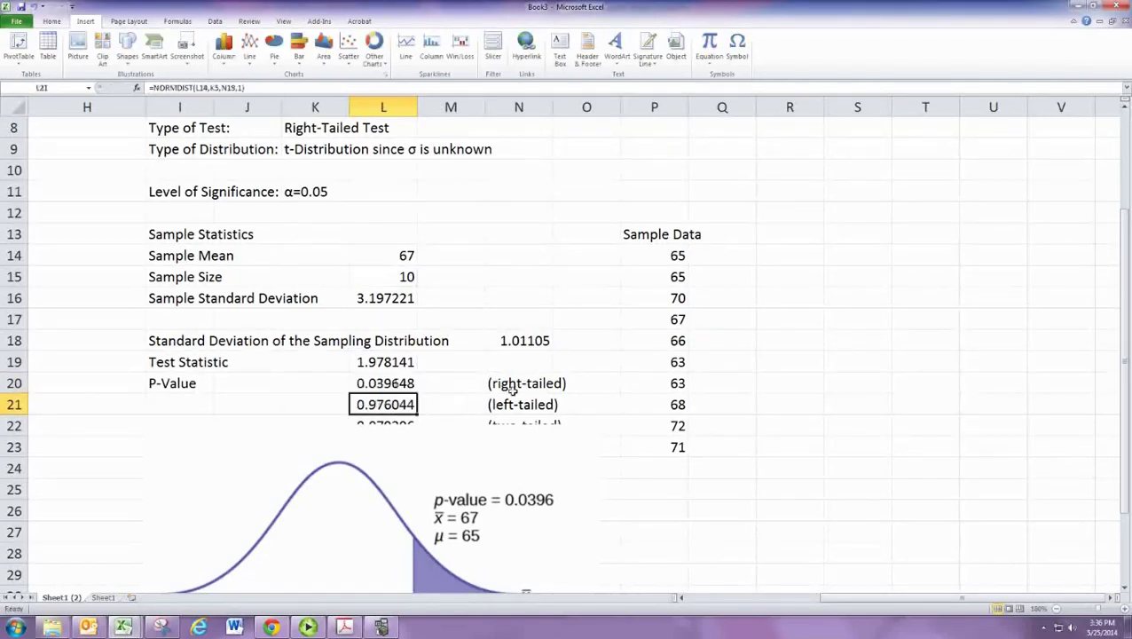
Step: Clear the NORMDIST expression from the left-tailed p-value formula in L21, keeping only the equals sign
double_click(395, 406)
key(BackSpace)
key(Delete)
key(Delete)
key(Delete)
key(Delete)
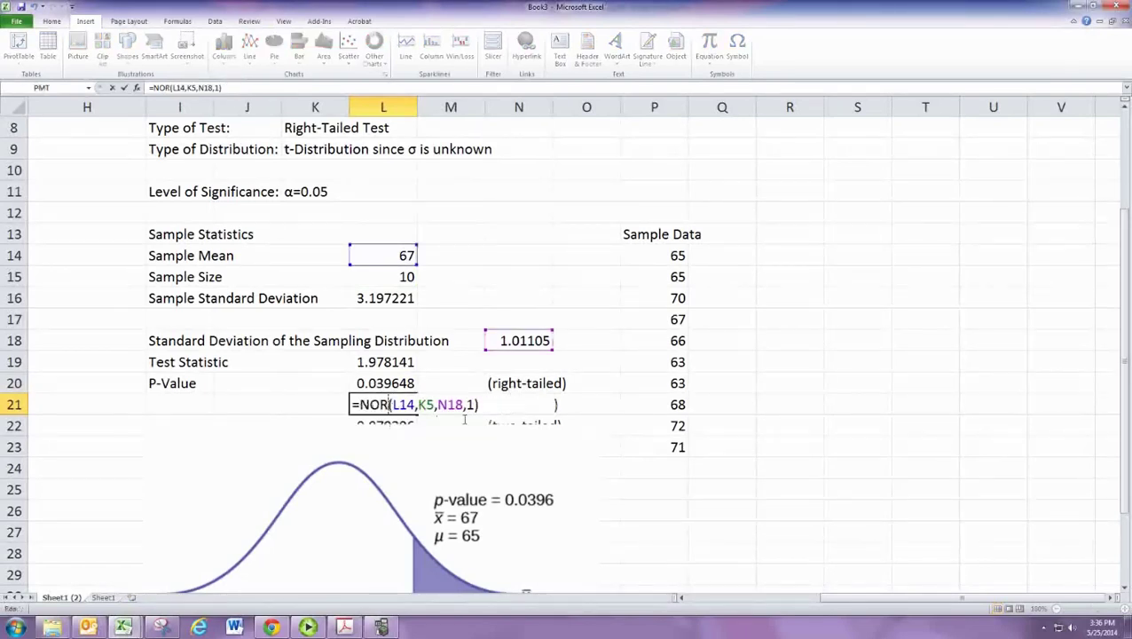
key(Delete)
key(Delete)
key(Delete)
key(Delete)
key(Delete)
key(Delete)
key(Delete)
key(Delete)
key(Delete)
key(Delete)
key(Delete)
key(Delete)
key(Delete)
key(Delete)
key(BackSpace)
key(BackSpace)
key(BackSpace)
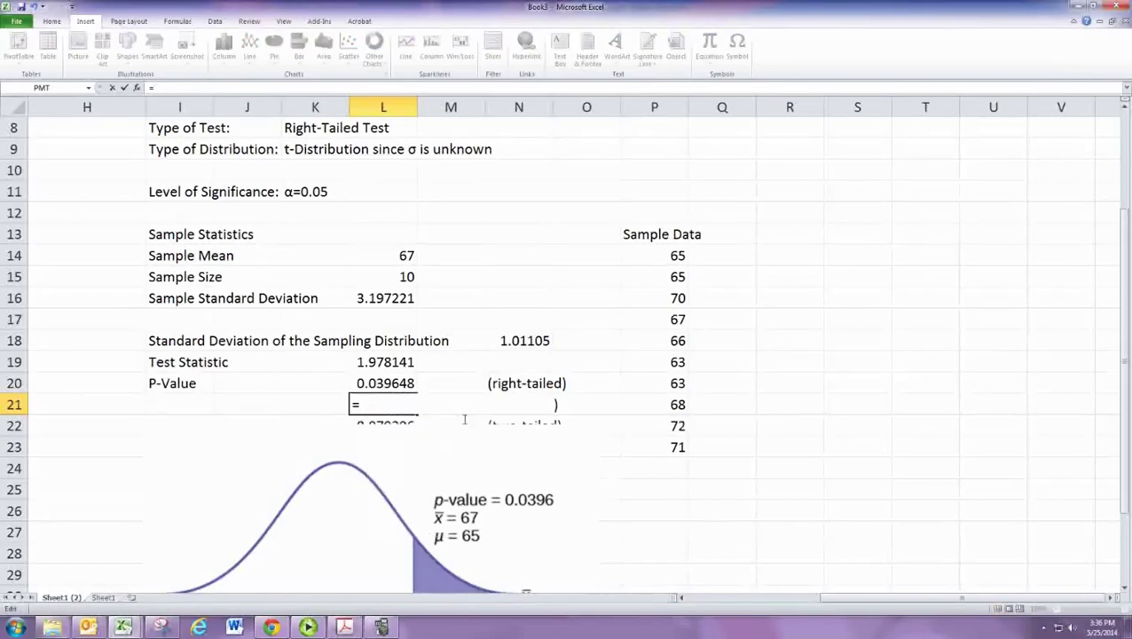
Step: Compute the left-tailed p-value in L21 with =1-TDIST(L19,L15-1,1)
text(TD)
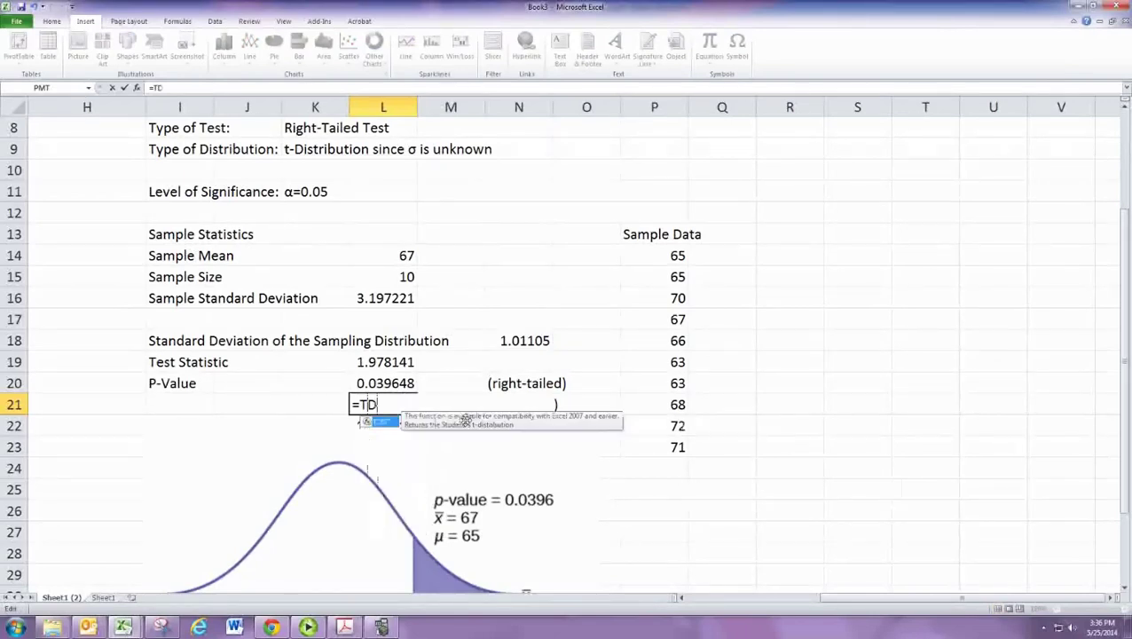
text(IST()
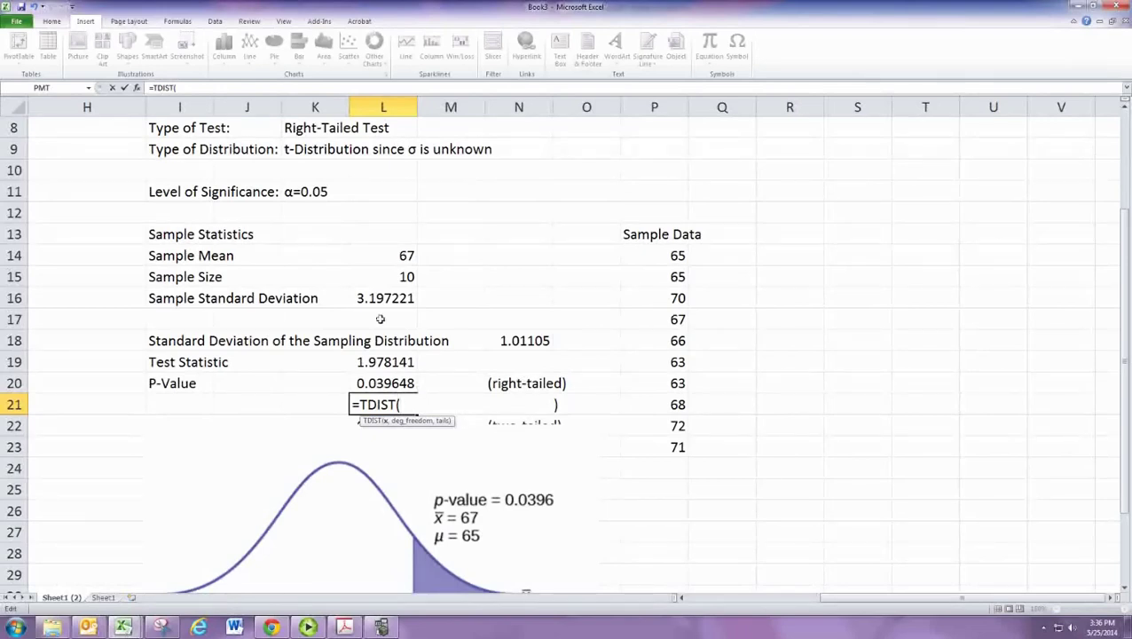
click(399, 264)
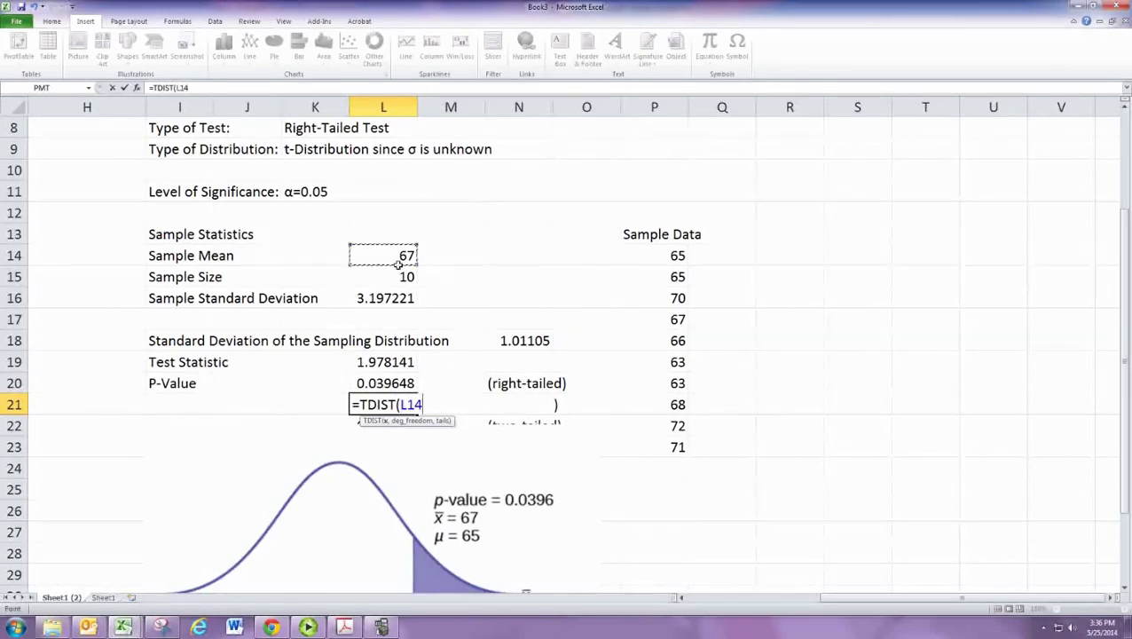
key(BackSpace)
key(BackSpace)
key(BackSpace)
click(405, 364)
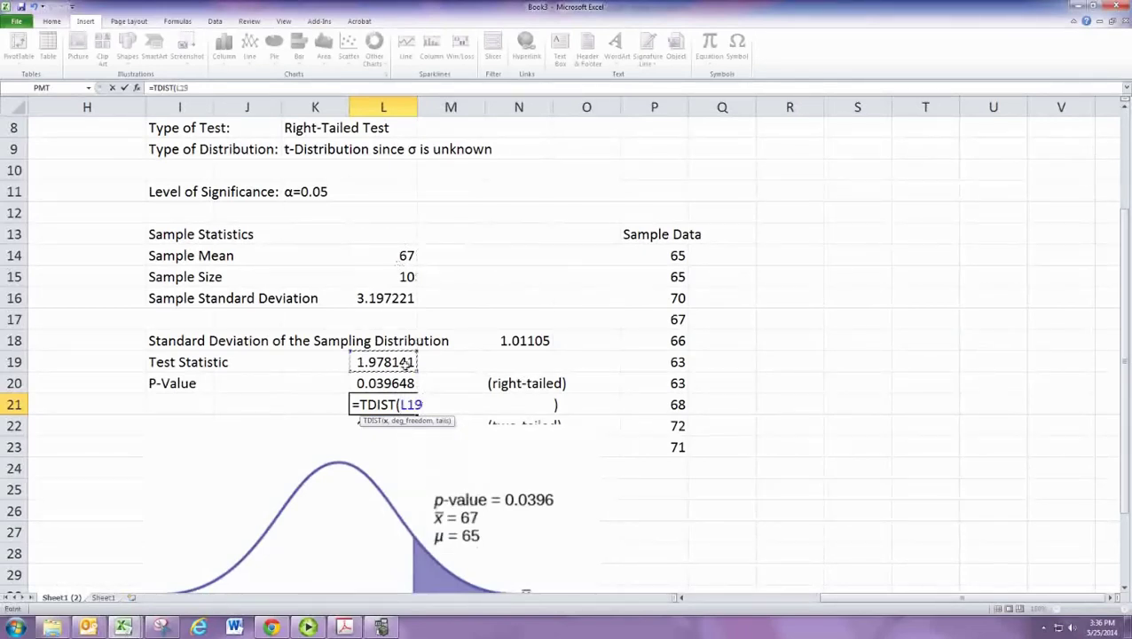
text(,)
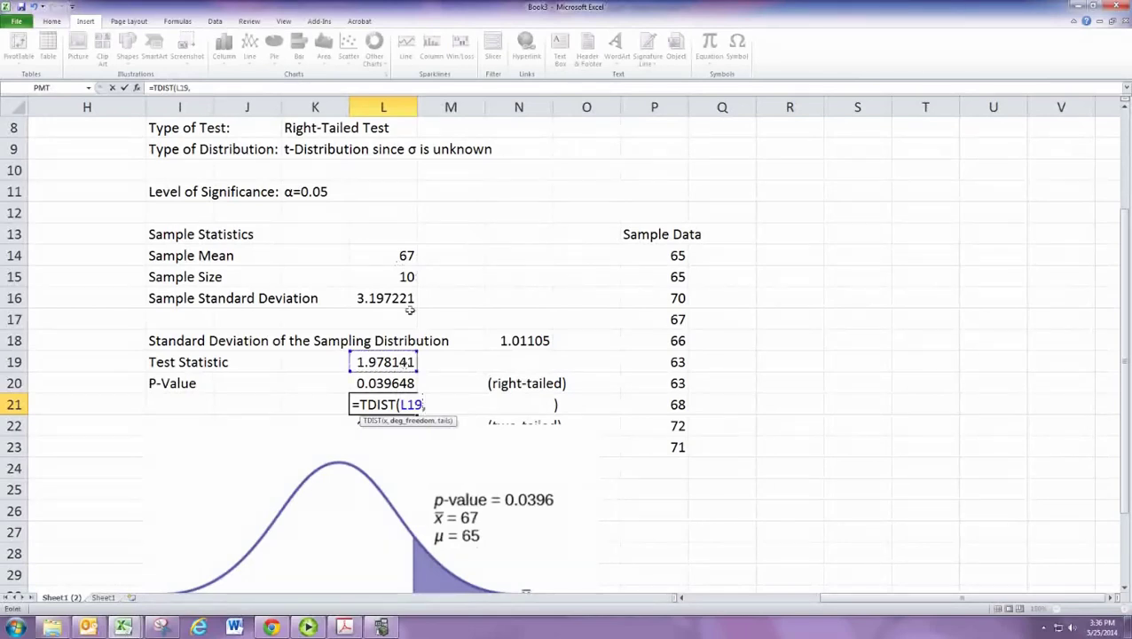
click(389, 282)
text(-1,1)
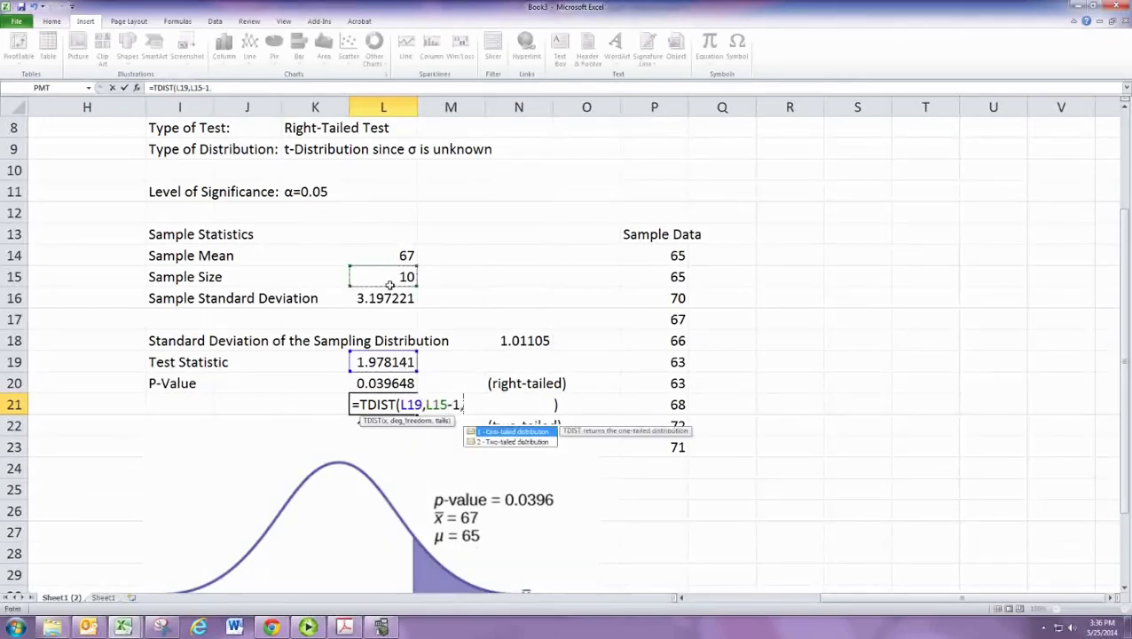
text())
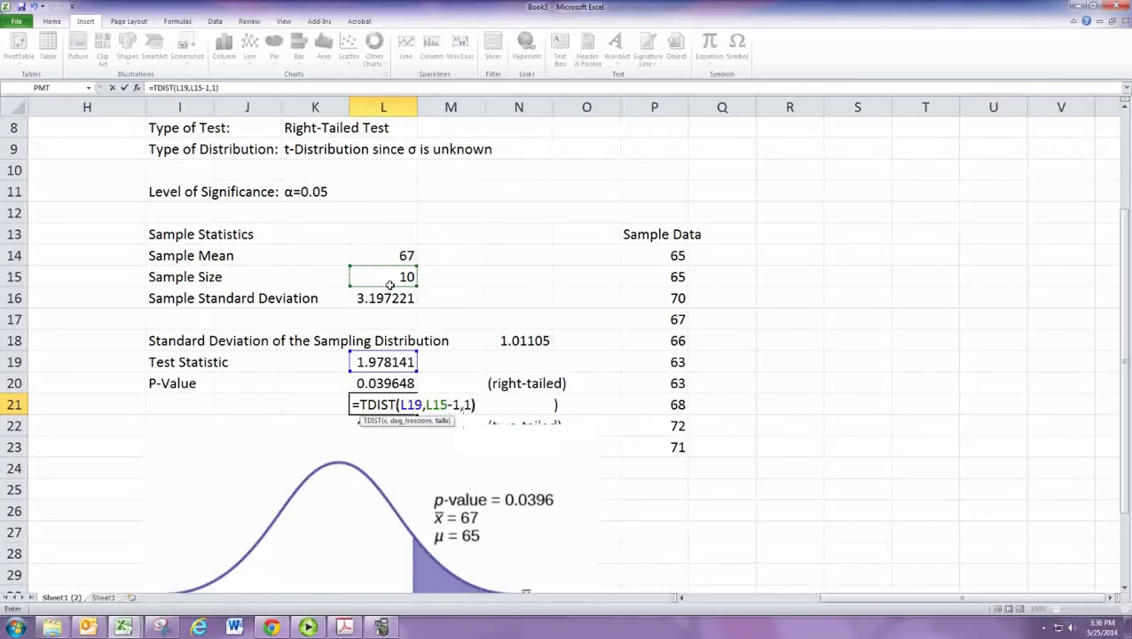
text(1-)
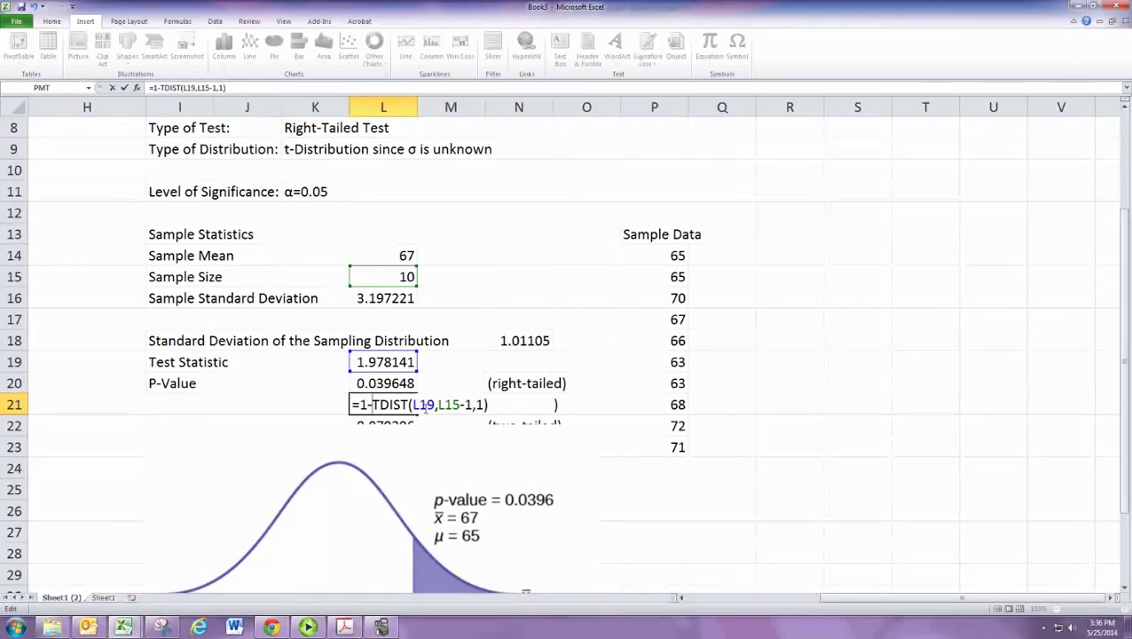
key(Return)
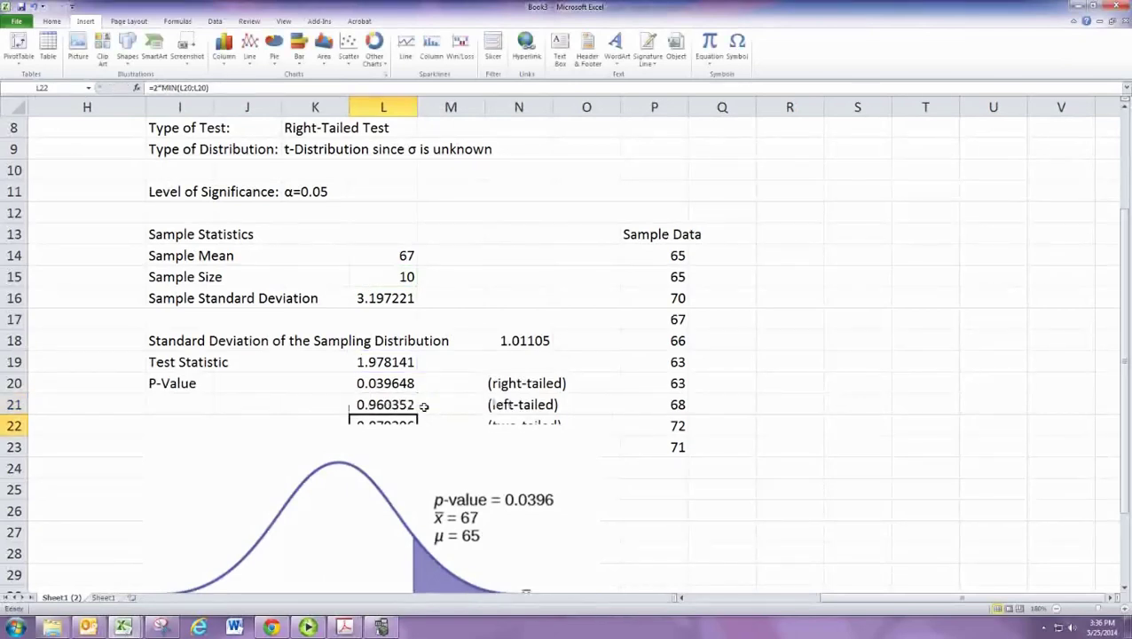
Step: Move the curve picture down below the two-tailed row and compute the two-tailed p-value in L22 with =TDIST(L19,L15-1,2)
drag(432, 440, 432, 466)
click(400, 428)
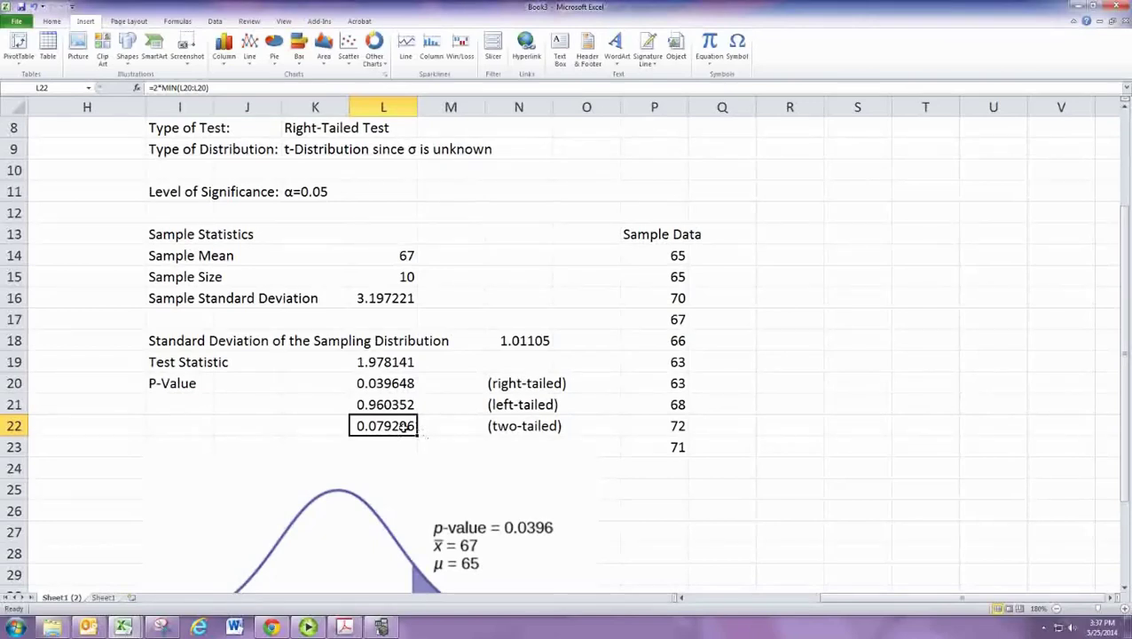
text(=)
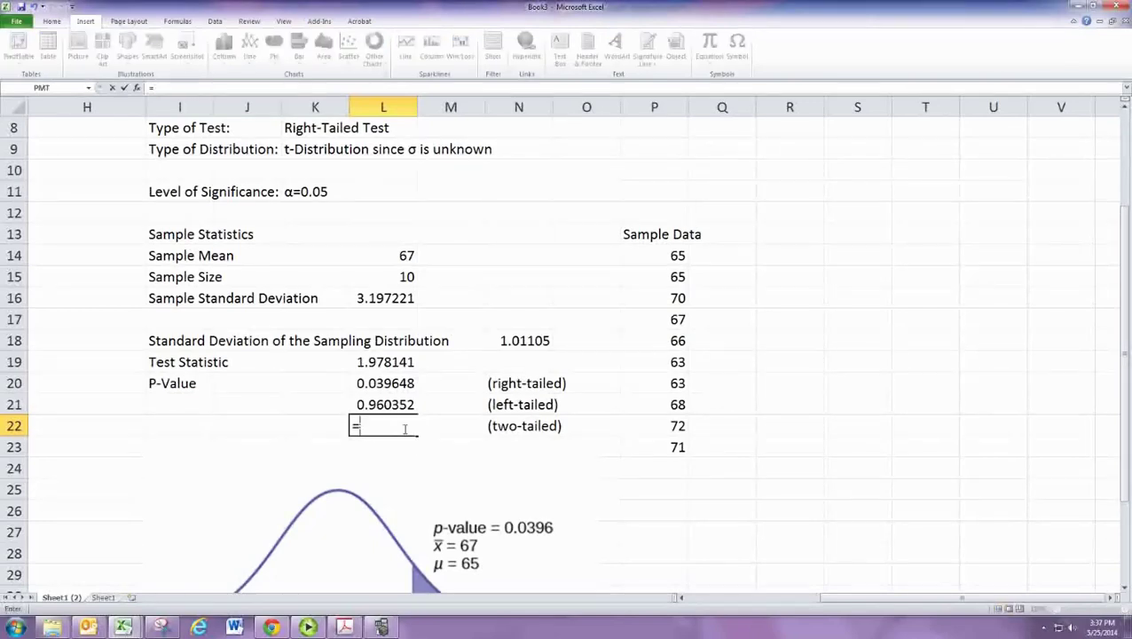
key(BackSpace)
text(=TDIST()
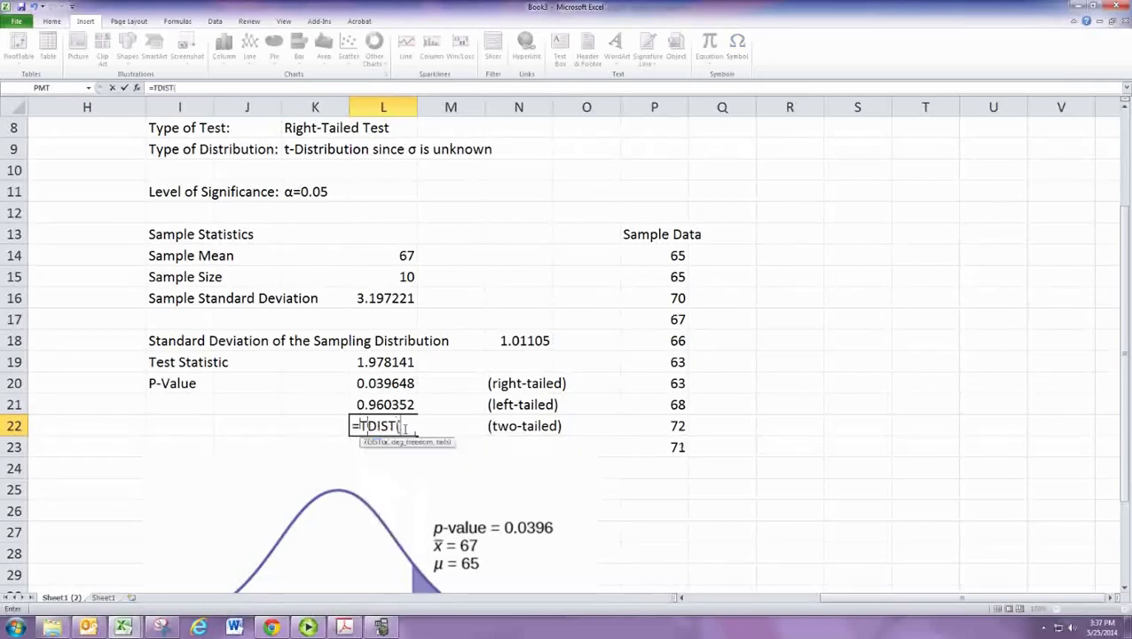
click(410, 365)
text(,)
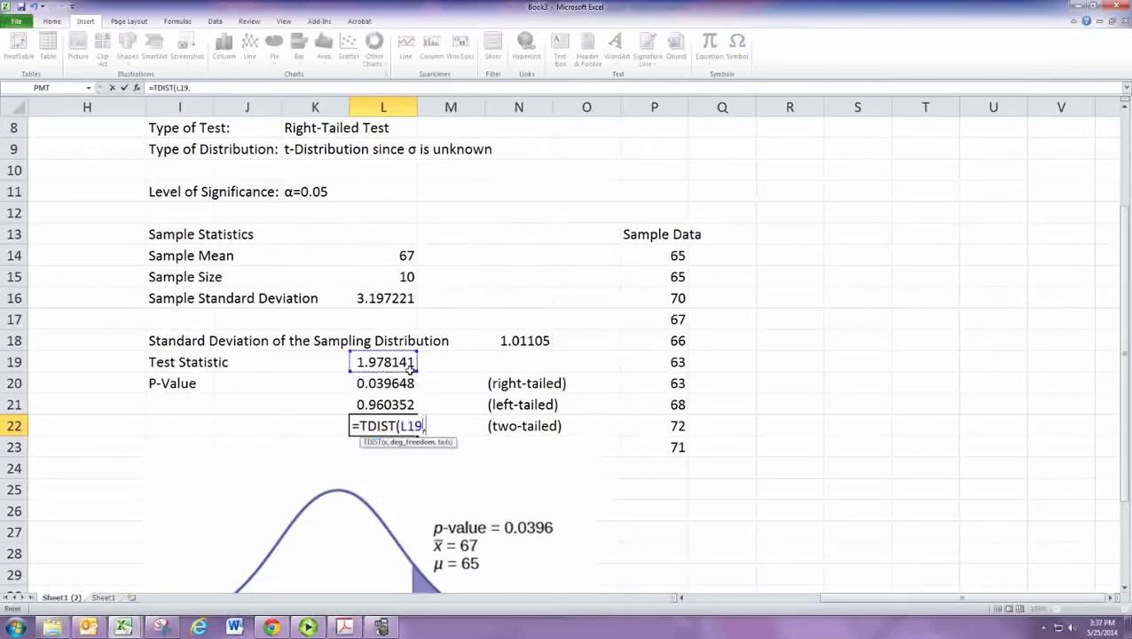
click(386, 279)
text(-1)
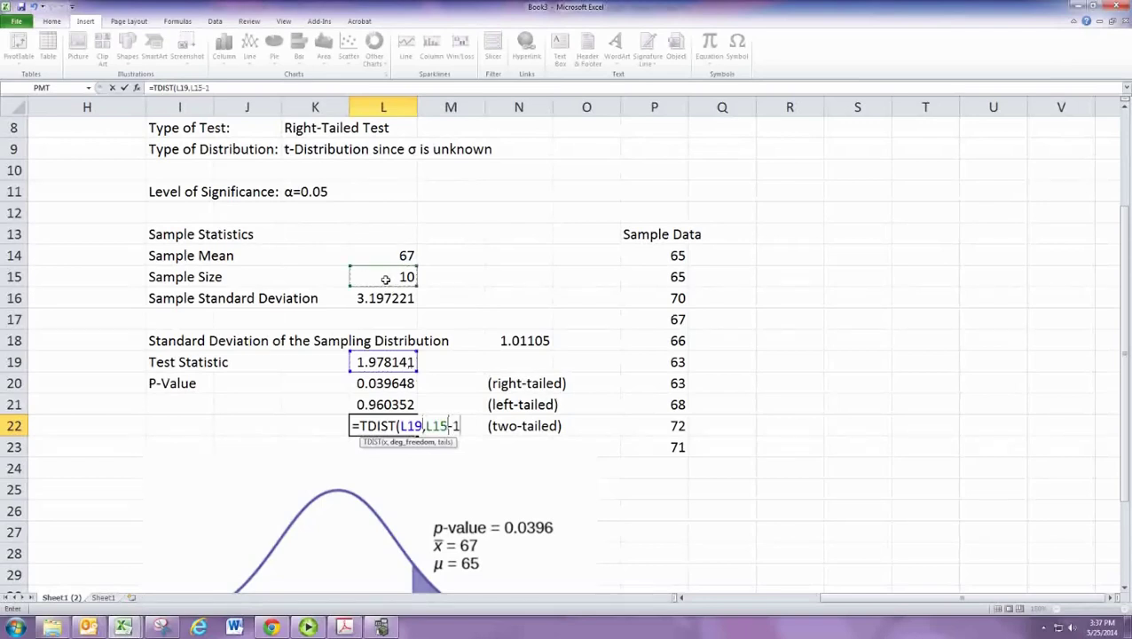
text(,2)
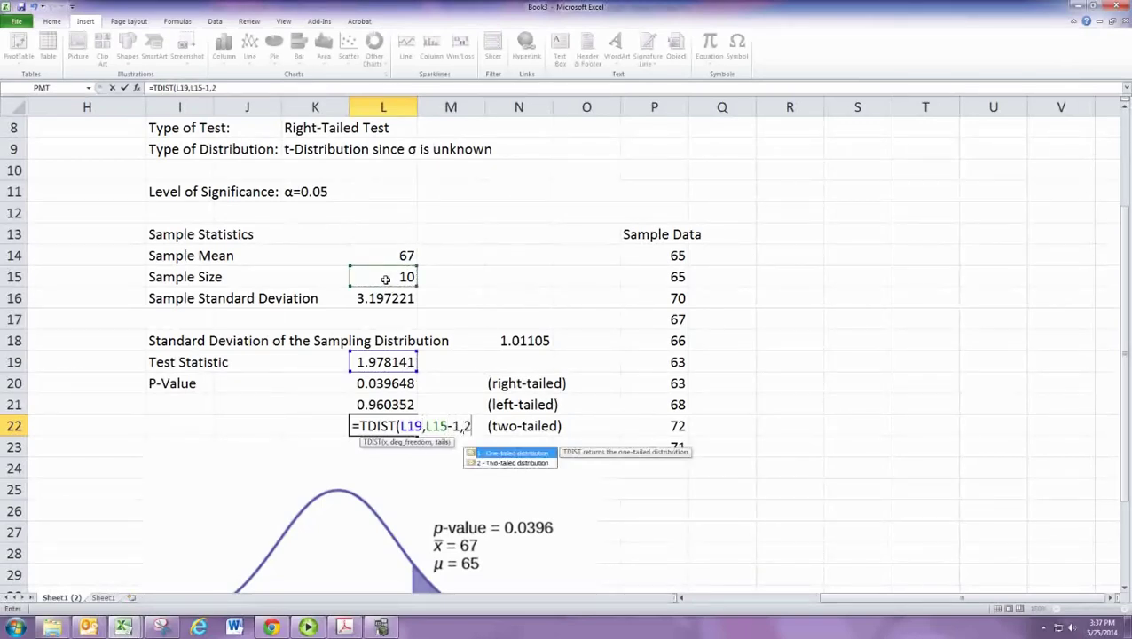
text())
key(Return)
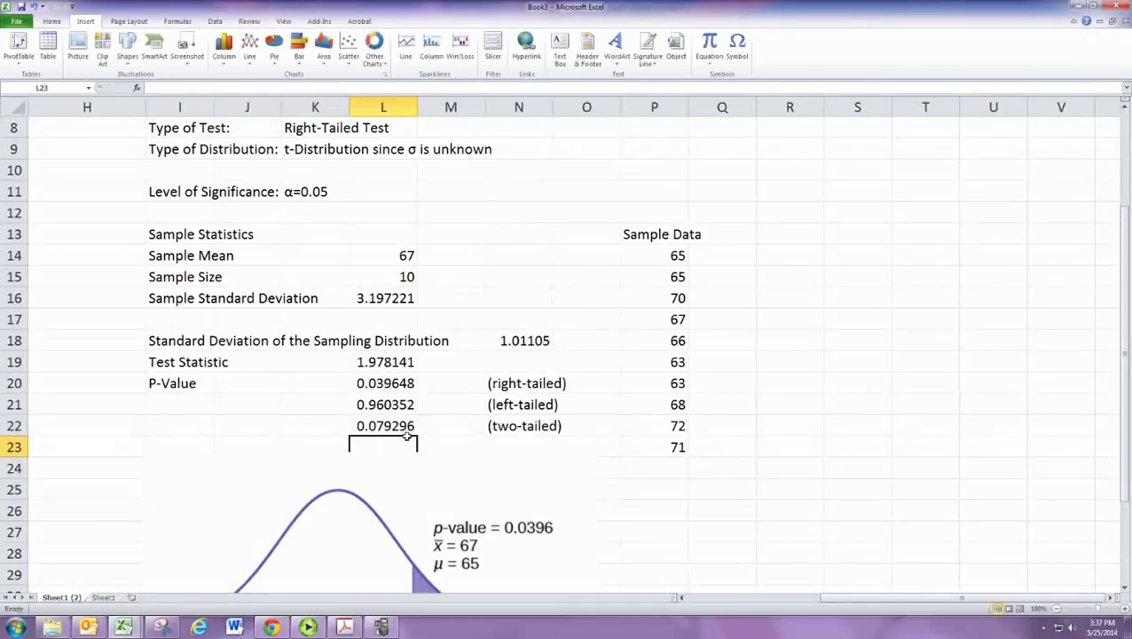
Step: Move the curve picture back up directly below the right-tailed p-value row, covering the left-tailed and two-tailed rows
click(406, 428)
drag(442, 465, 447, 406)
scroll(598, 475, down, 1)
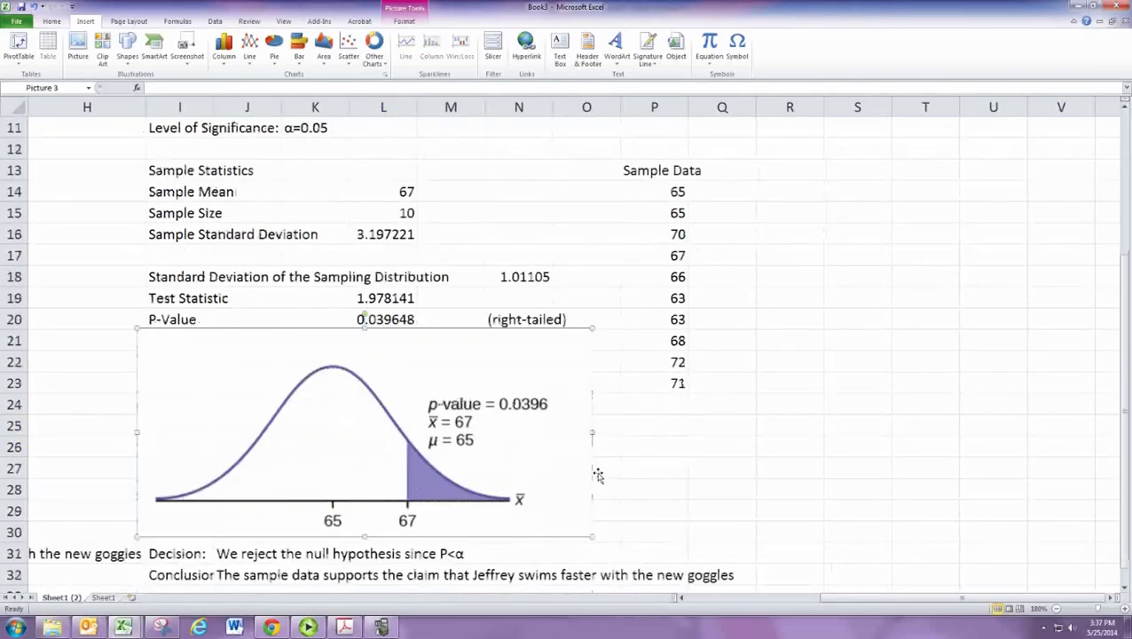
Step: Deselect the curve picture and widen column I slightly so the Conclusion label fits in full
scroll(598, 476, down, 1)
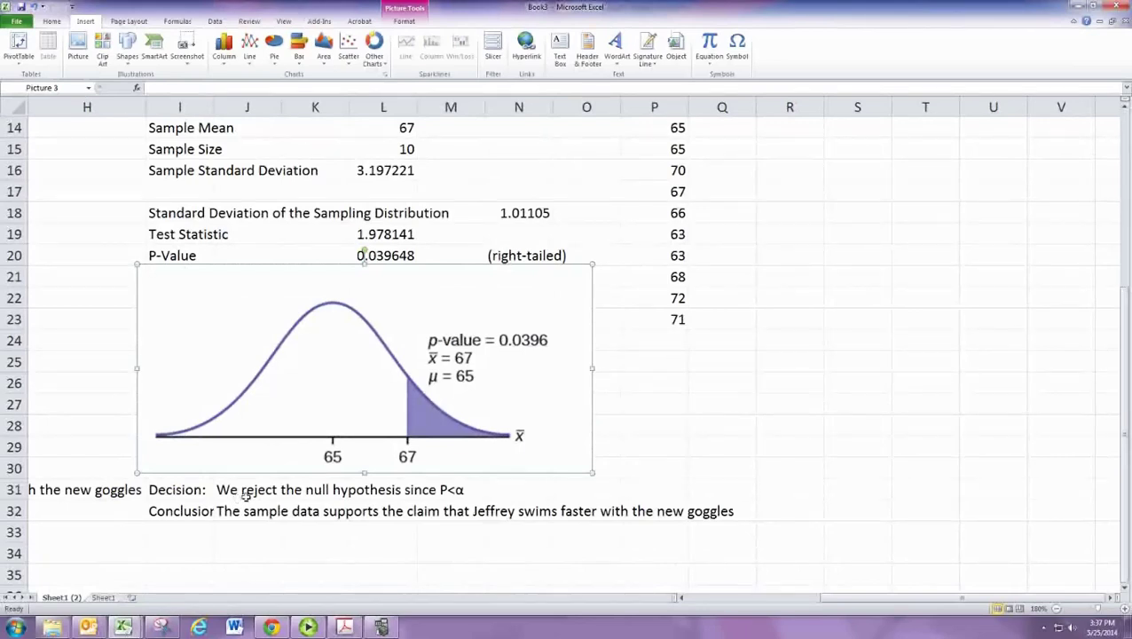
click(666, 406)
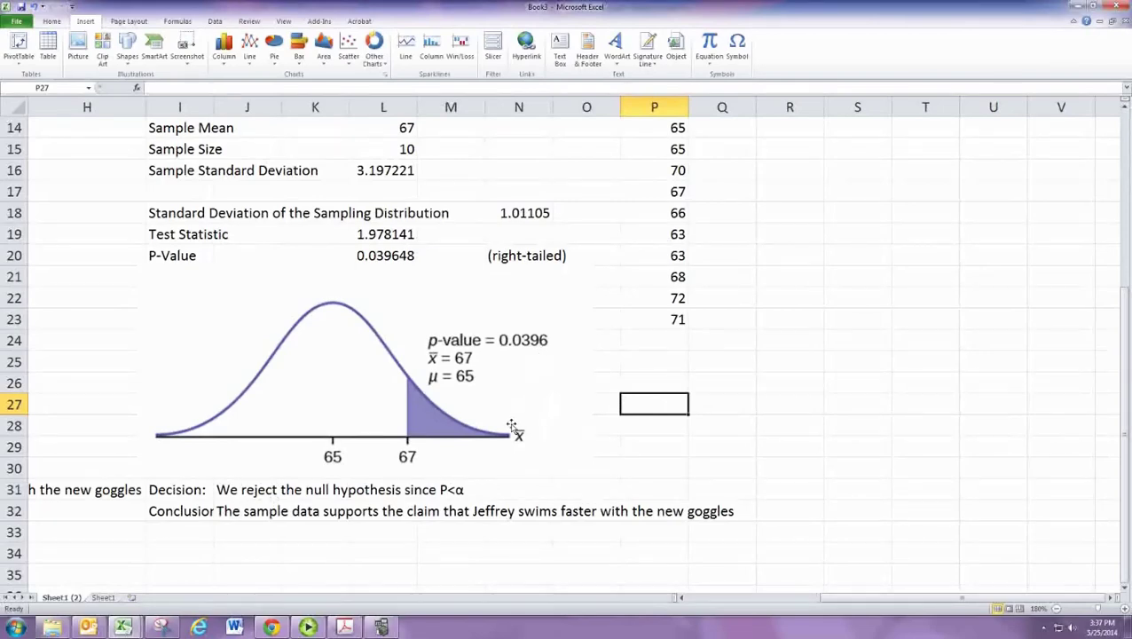
scroll(512, 426, up, 2)
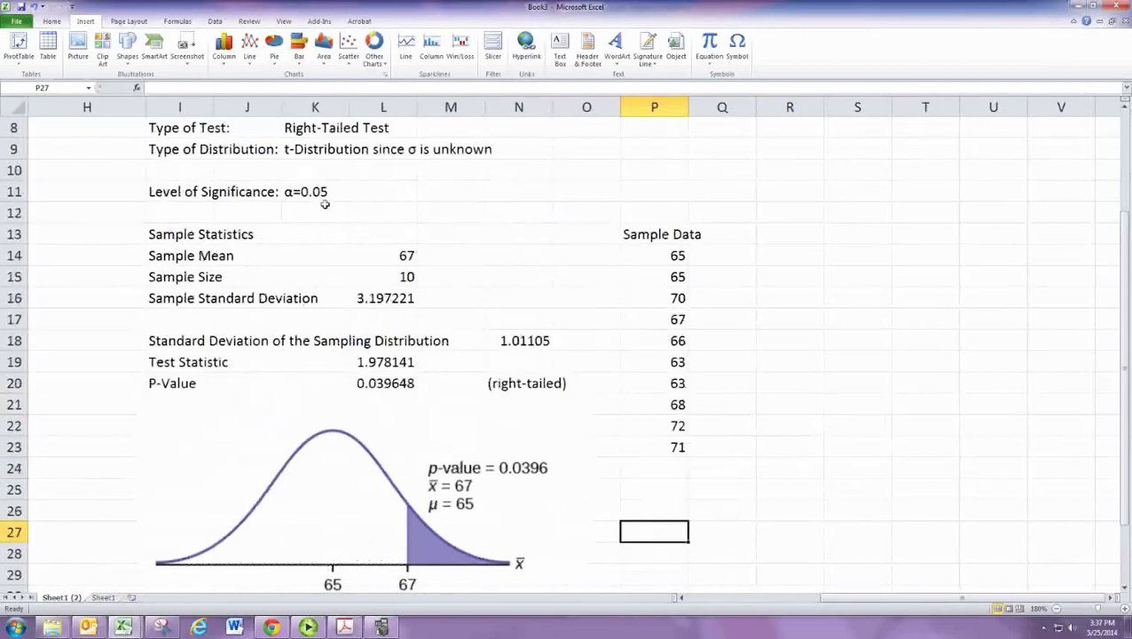
scroll(397, 405, down, 2)
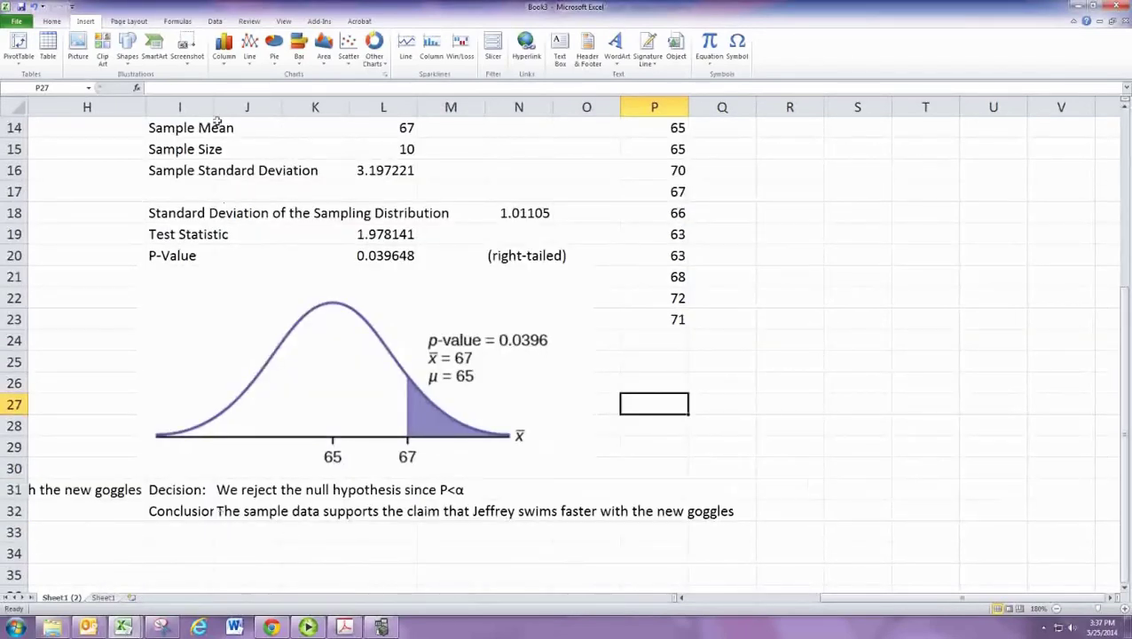
drag(214, 107, 227, 107)
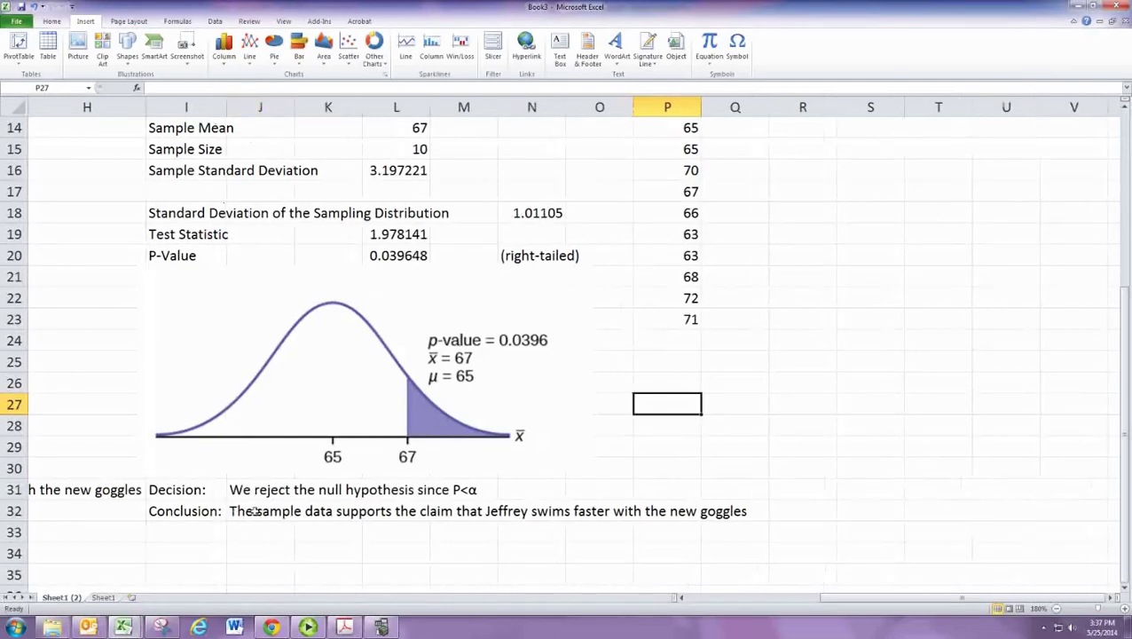
Step: Reword the conclusion in J32 to "The sample data supports the claim that the mean test score is higher than 65"
double_click(253, 511)
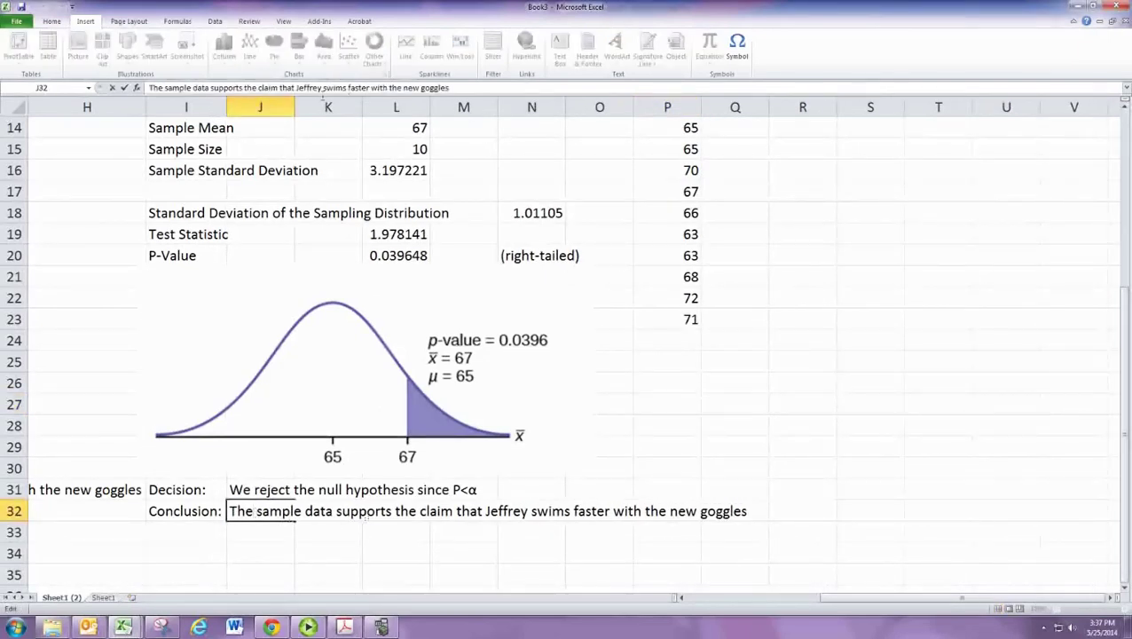
drag(297, 88, 568, 109)
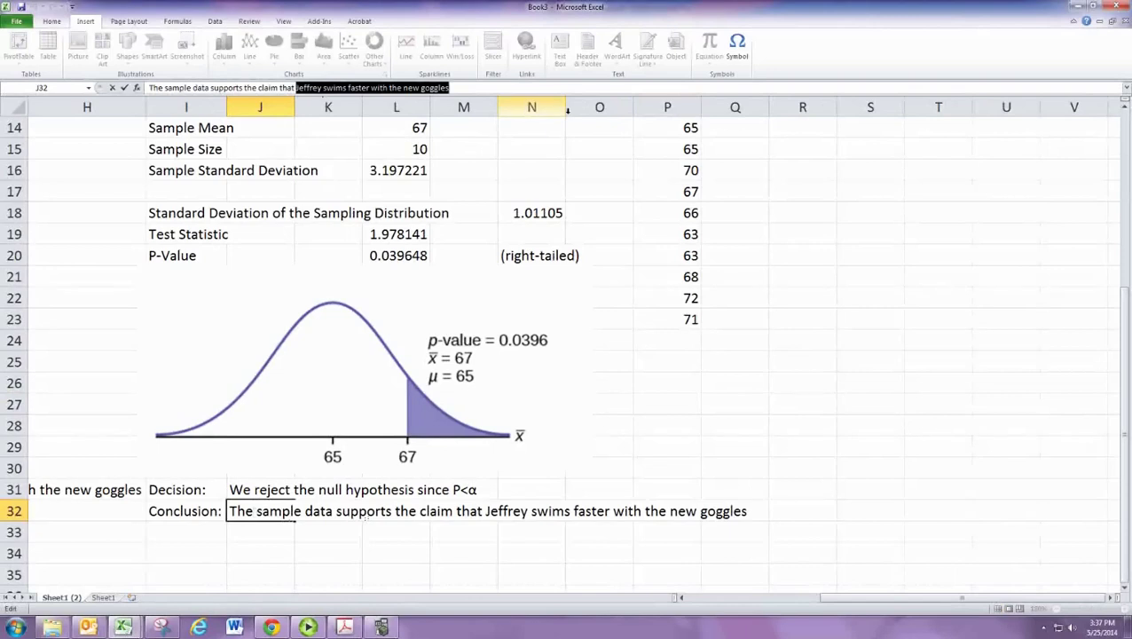
text(the mean test)
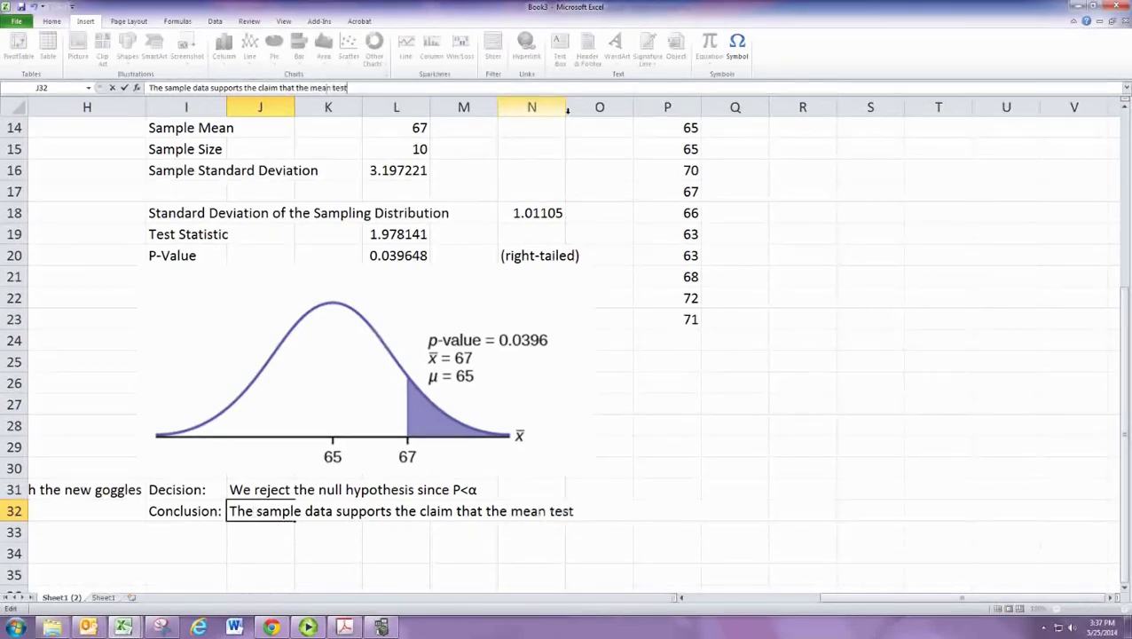
text( score is higher th)
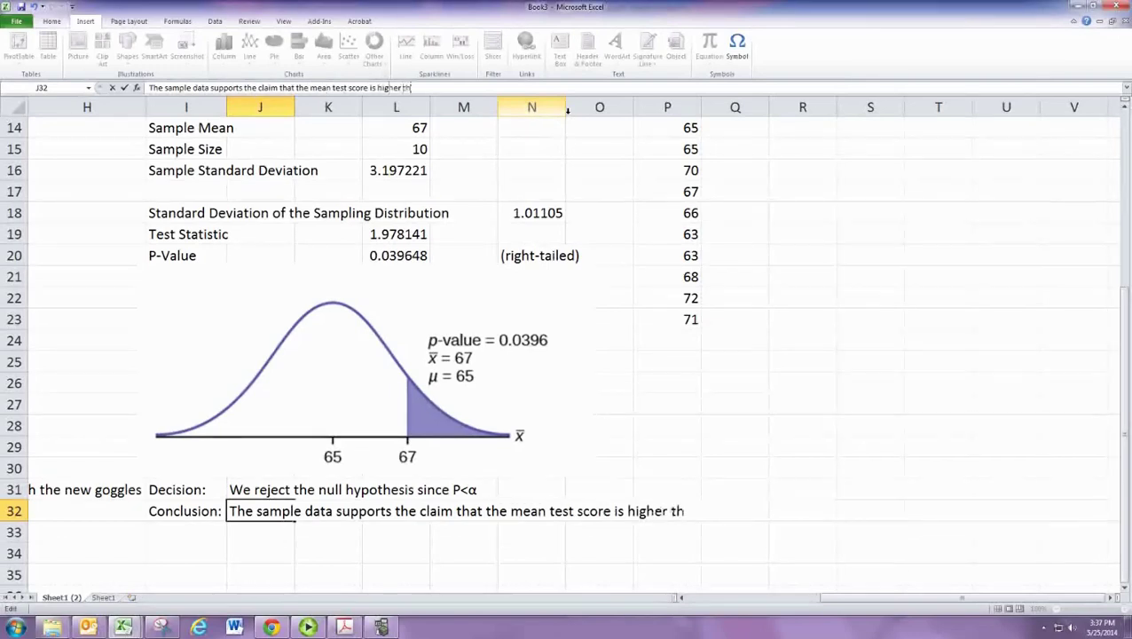
text(an 65)
key(Return)
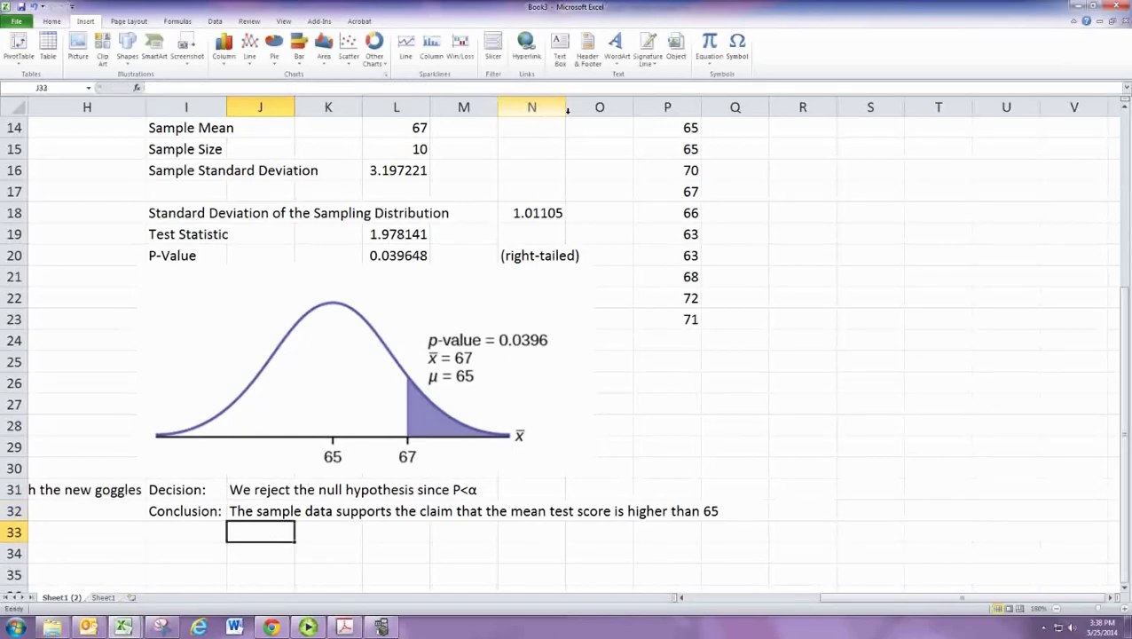
Step: Copy the With Sample Data block I3:N32, including its curve, and paste it at A3 over the old Without Sample Data block
scroll(444, 177, up, 5)
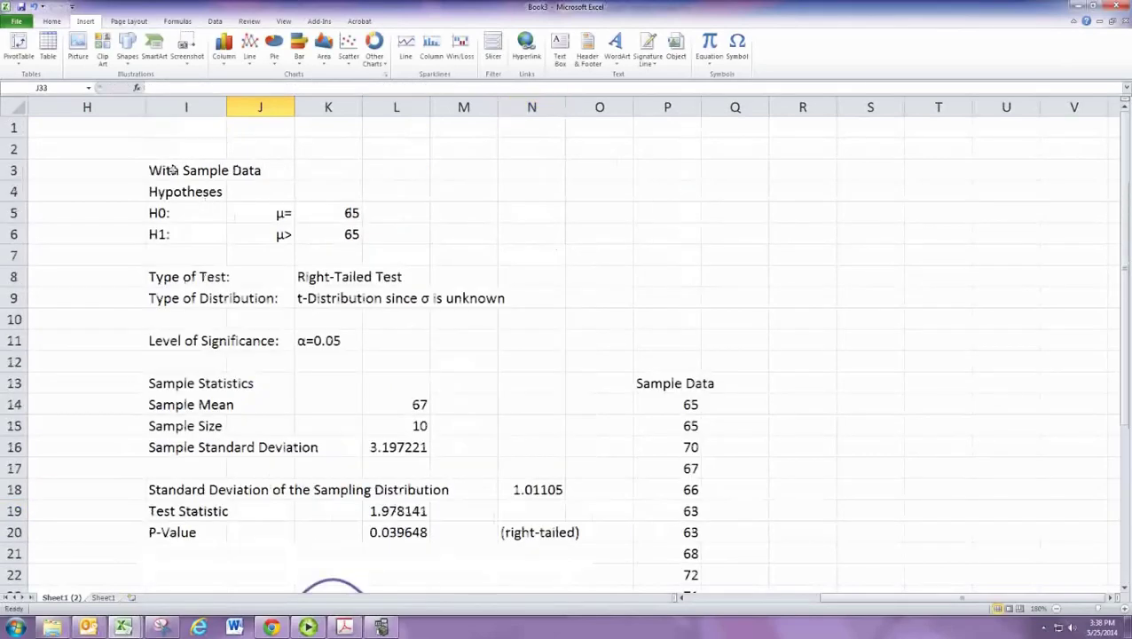
drag(188, 175, 557, 535)
key(ctrl+c)
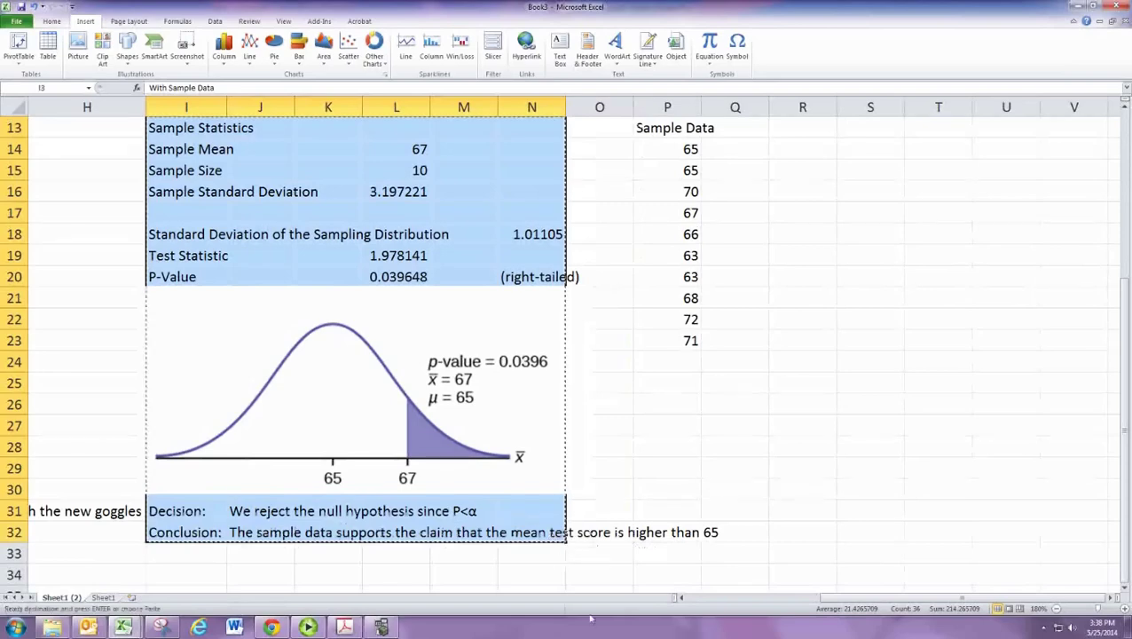
click(682, 598)
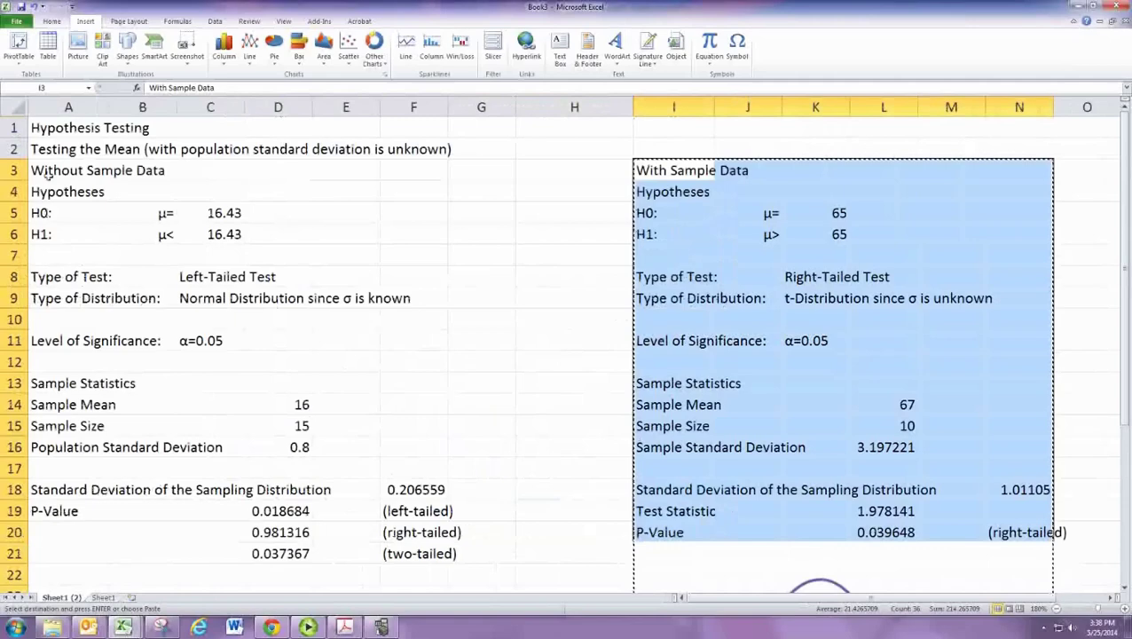
click(48, 171)
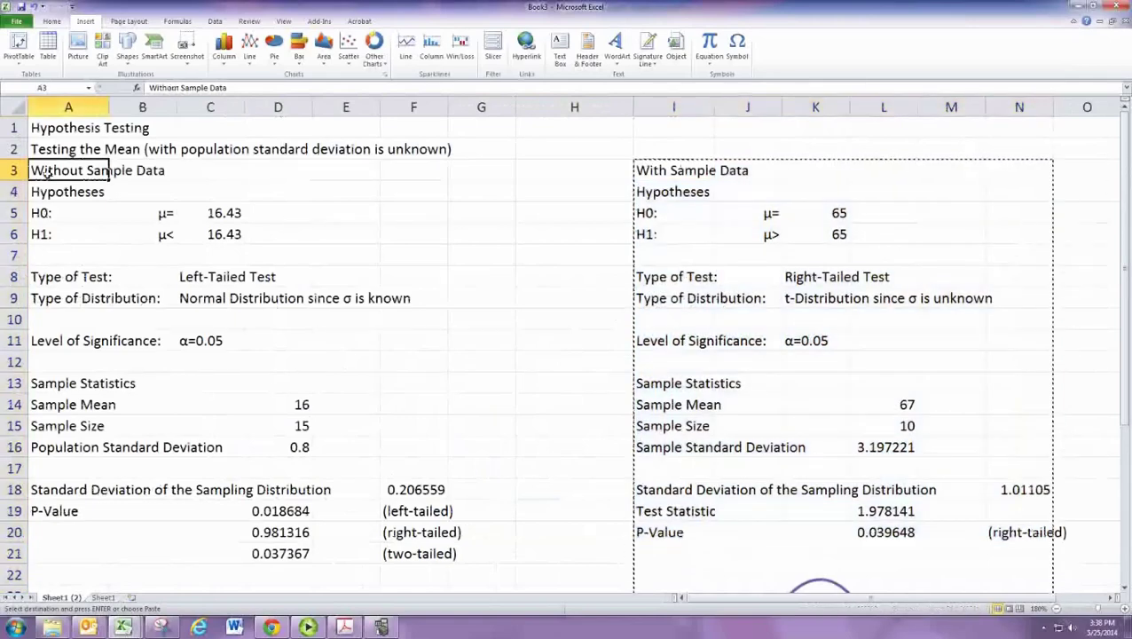
key(ctrl+v)
Step: Change the pasted block's heading in A3 to "Without Sample Data"
double_click(62, 170)
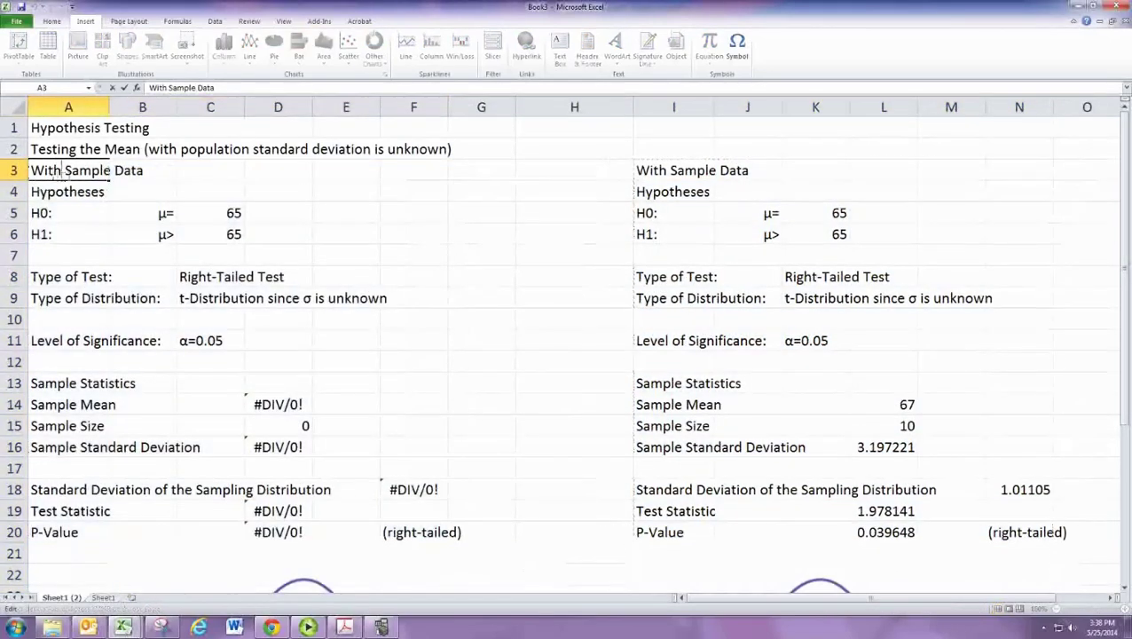
text(out)
key(Return)
key(Return)
key(Return)
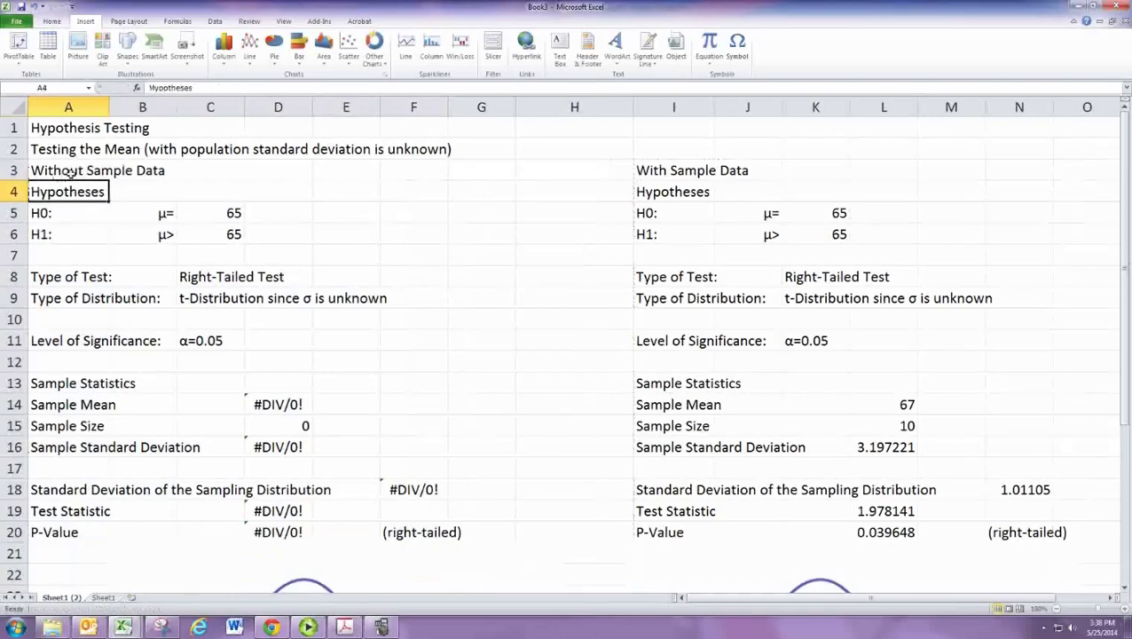
key(Return)
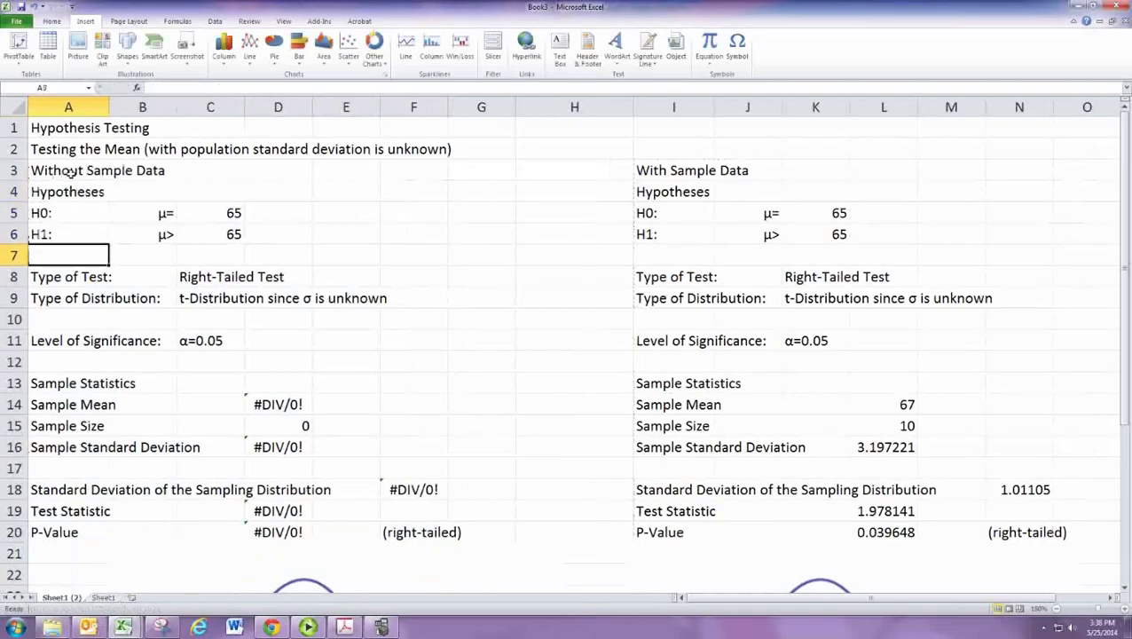
Step: Replace the sample statistics formulas in D14:D16 with mean 67, size 10 and standard deviation 3.197221
scroll(267, 279, down, 2)
click(267, 280)
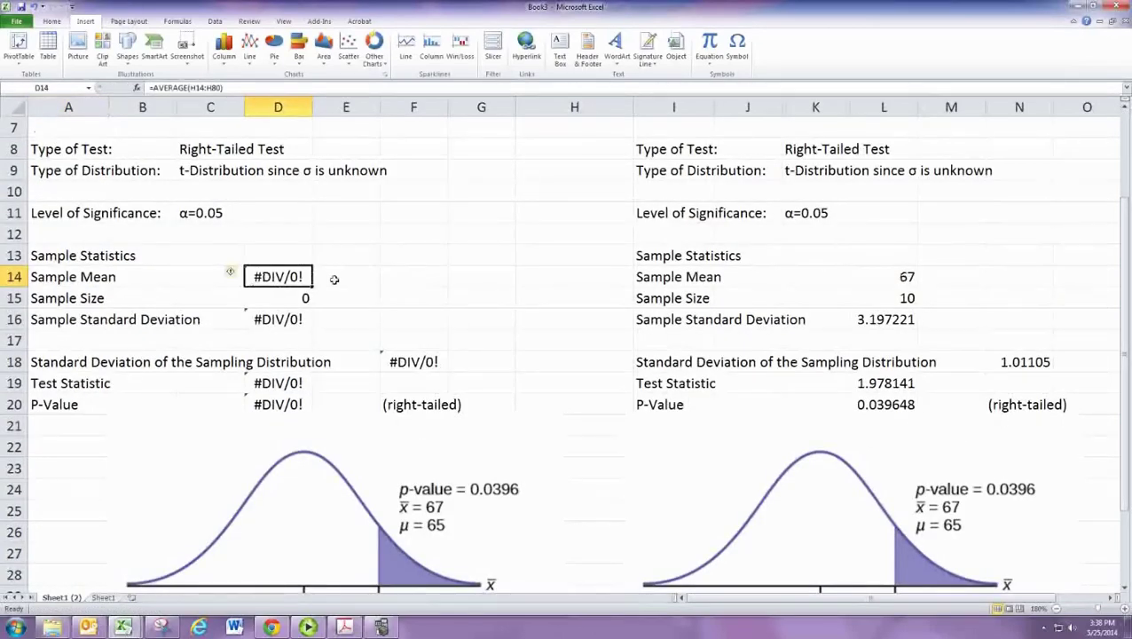
text(67)
key(Return)
text(10)
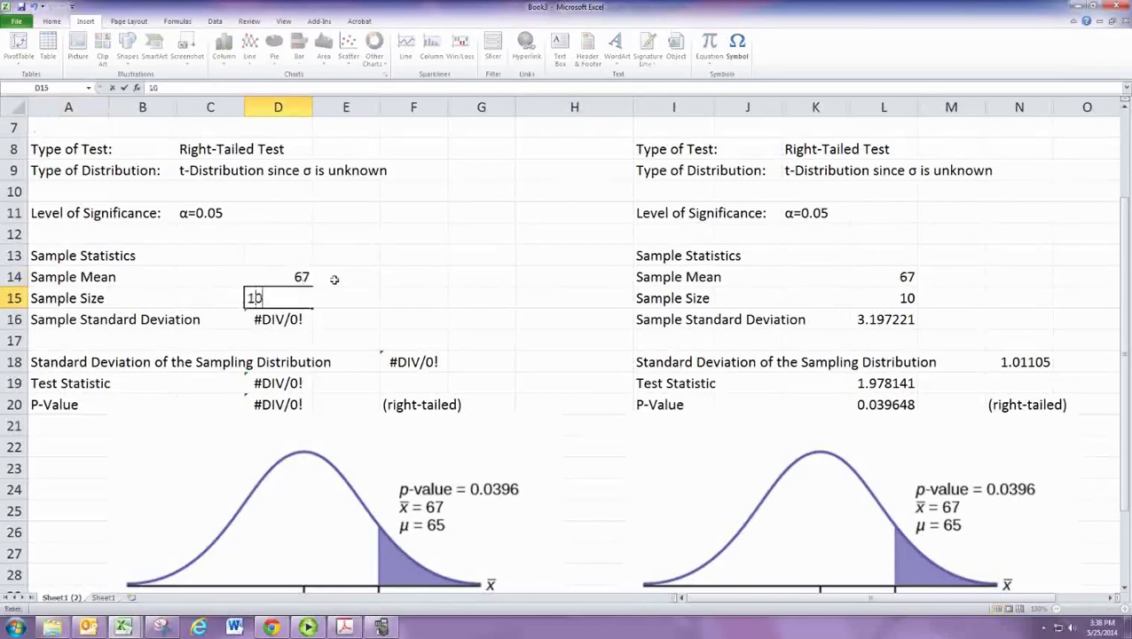
key(Return)
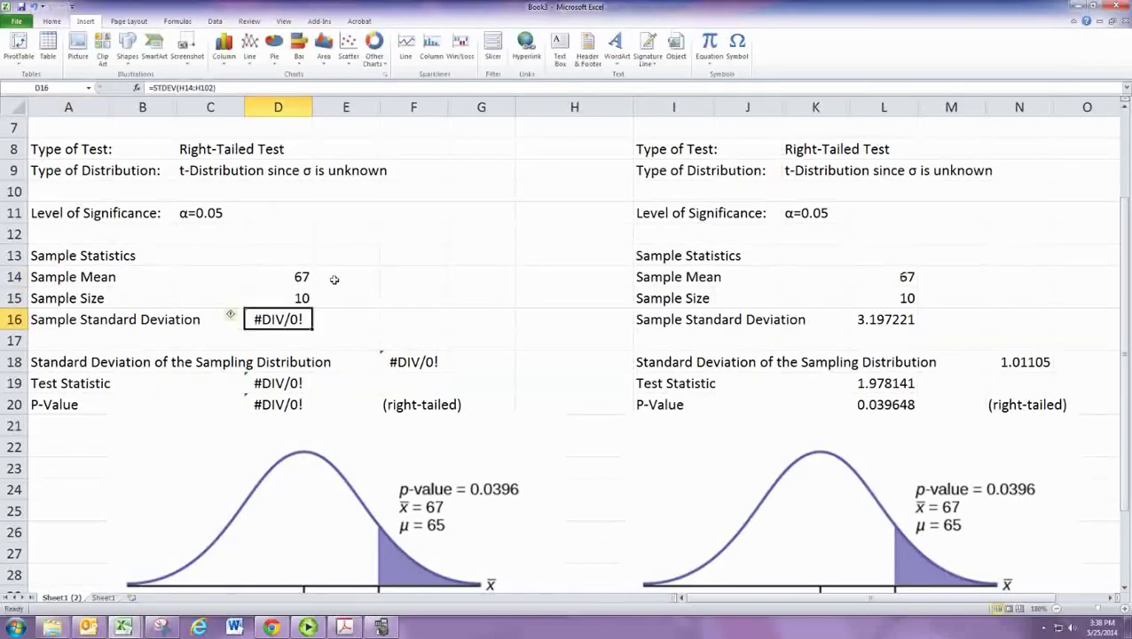
text(3.1)
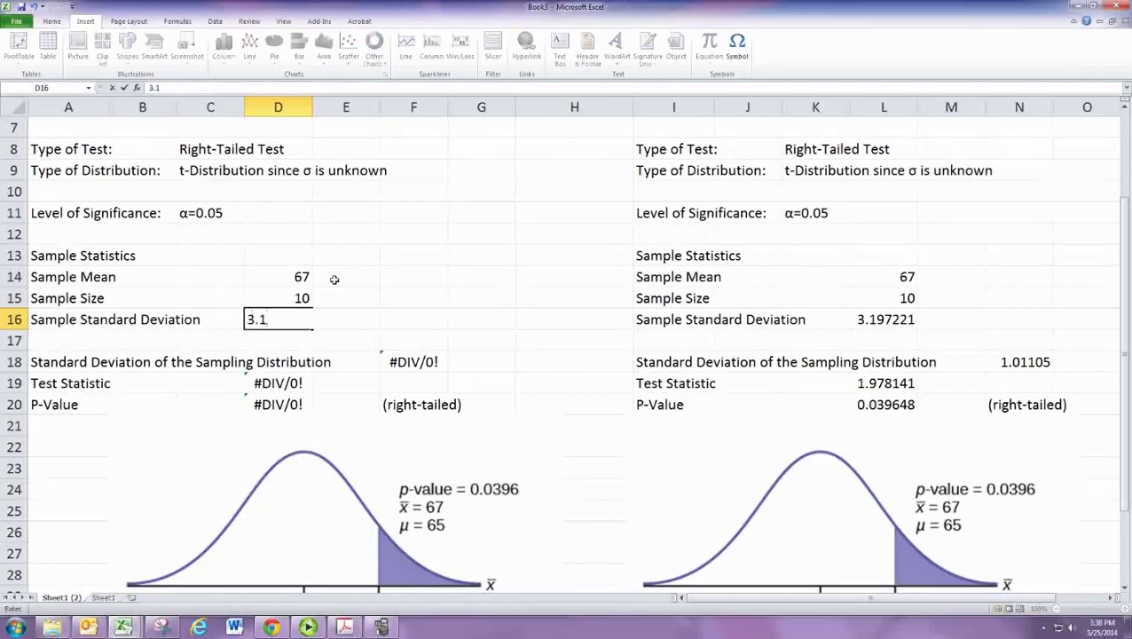
text(97221)
key(Return)
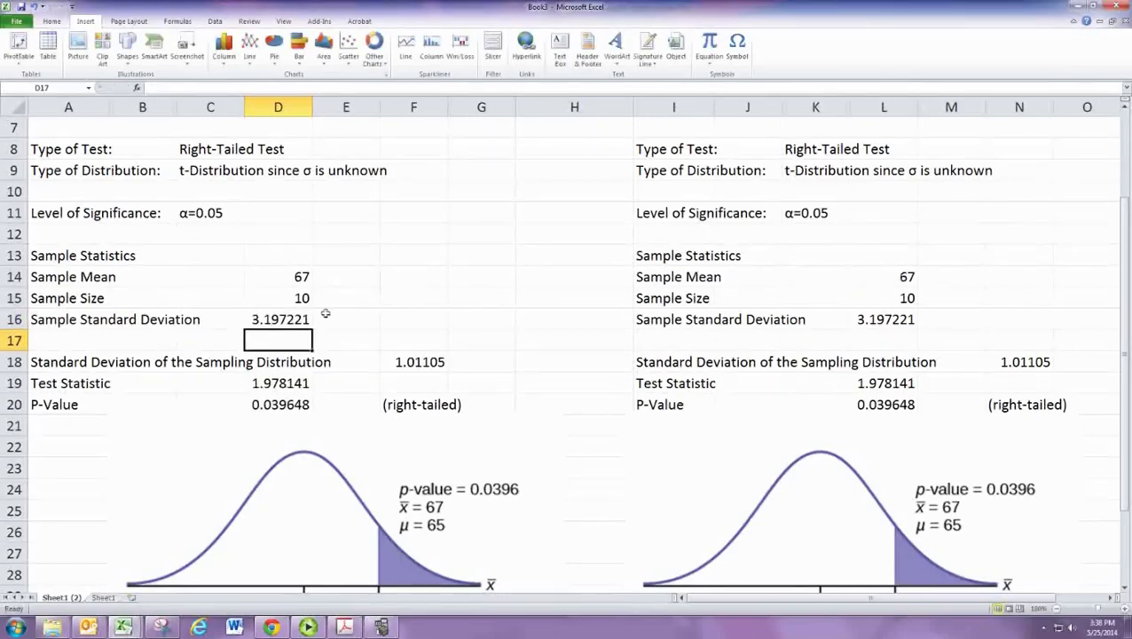
Step: Shift the pasted curve picture left under the Without Sample Data p-value row and compare both blocks' sample statistics
scroll(325, 313, down, 3)
click(304, 337)
drag(303, 337, 229, 333)
scroll(266, 364, up, 4)
drag(302, 341, 307, 380)
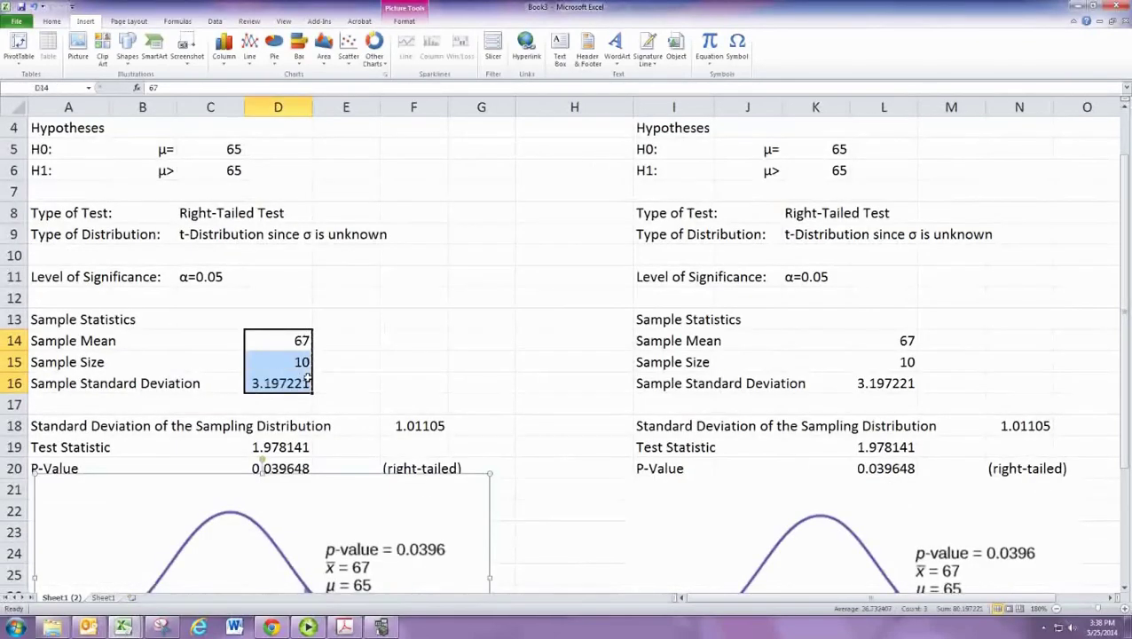
drag(910, 337, 912, 384)
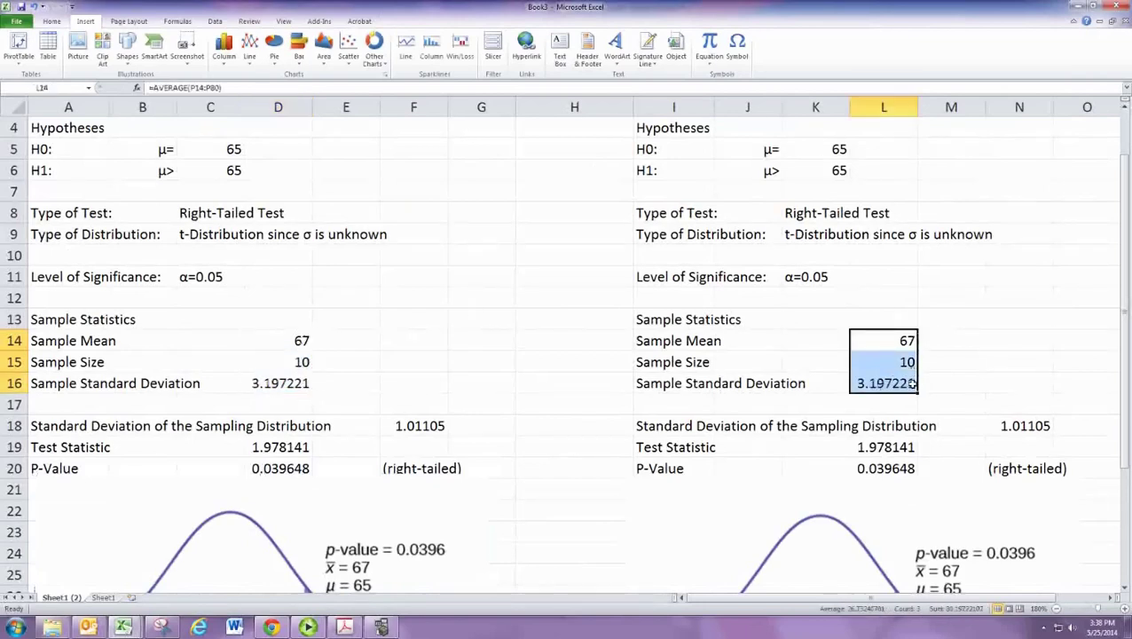
click(884, 298)
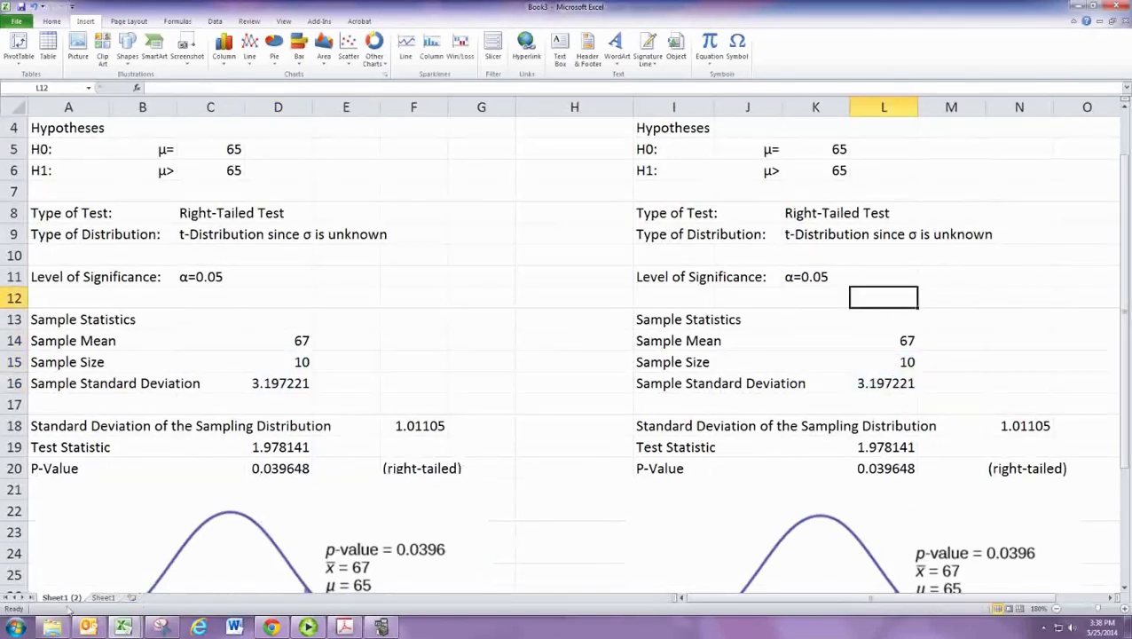
Step: Create a copy of the Sheet1 (2) worksheet
right_click(64, 600)
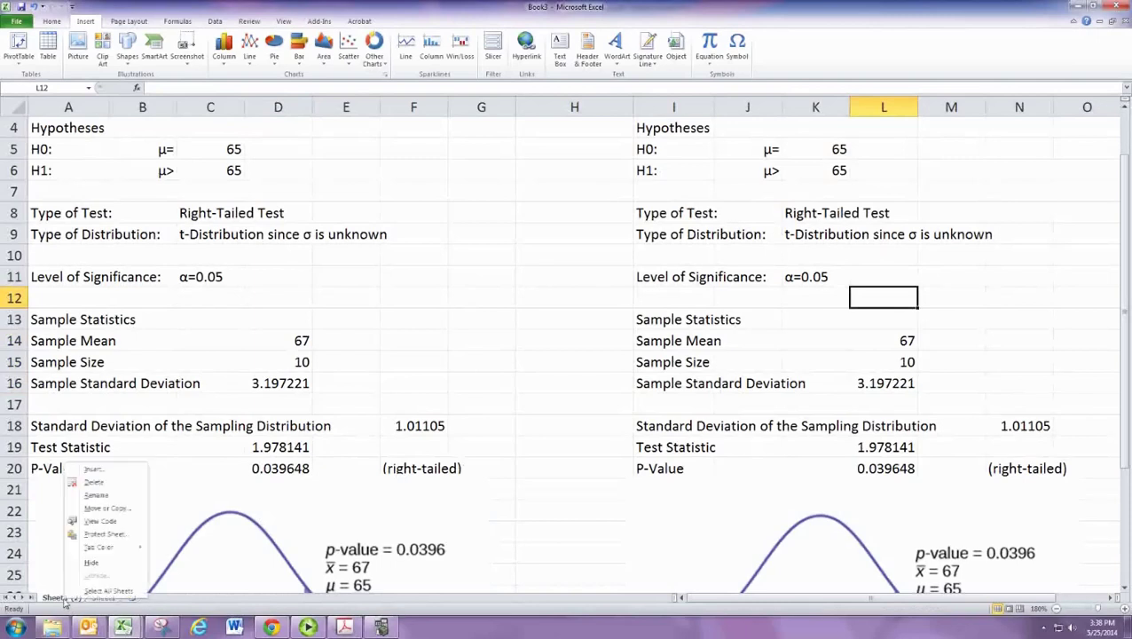
click(91, 509)
click(20, 551)
click(93, 570)
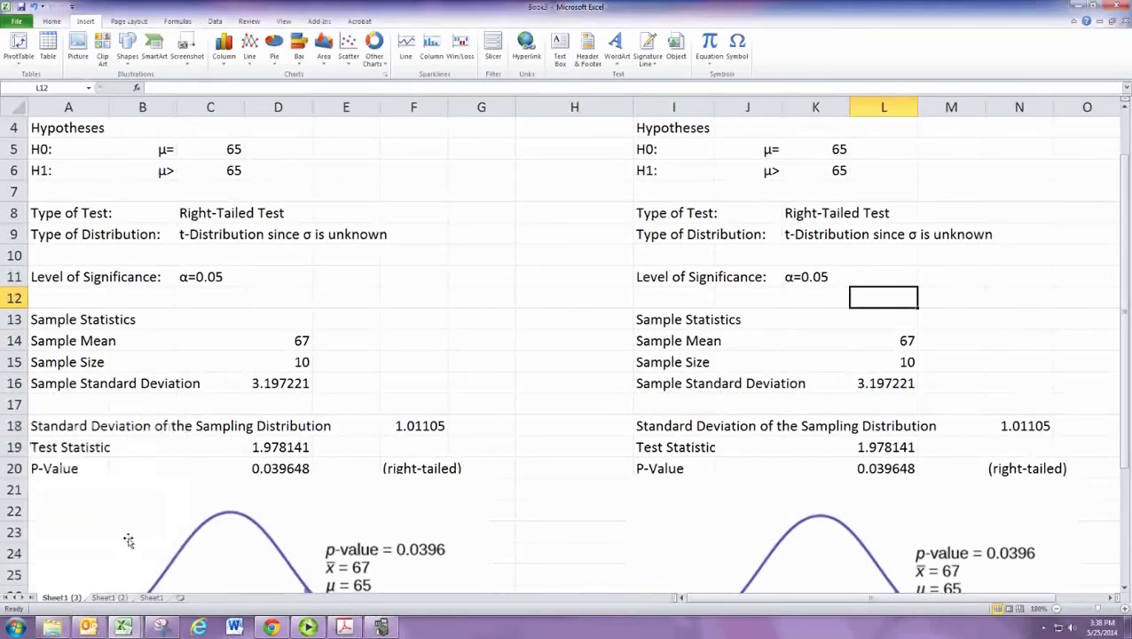
Step: Change the subtitle in A2 of the copied sheet to "Testing the Proportion"
scroll(128, 540, up, 1)
click(60, 149)
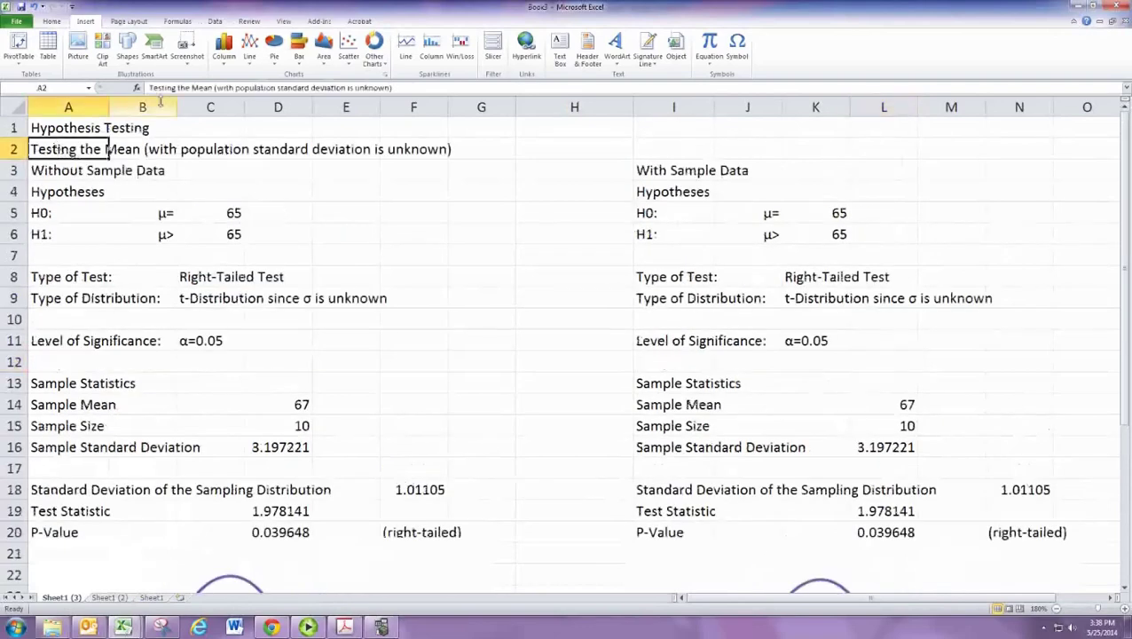
click(192, 88)
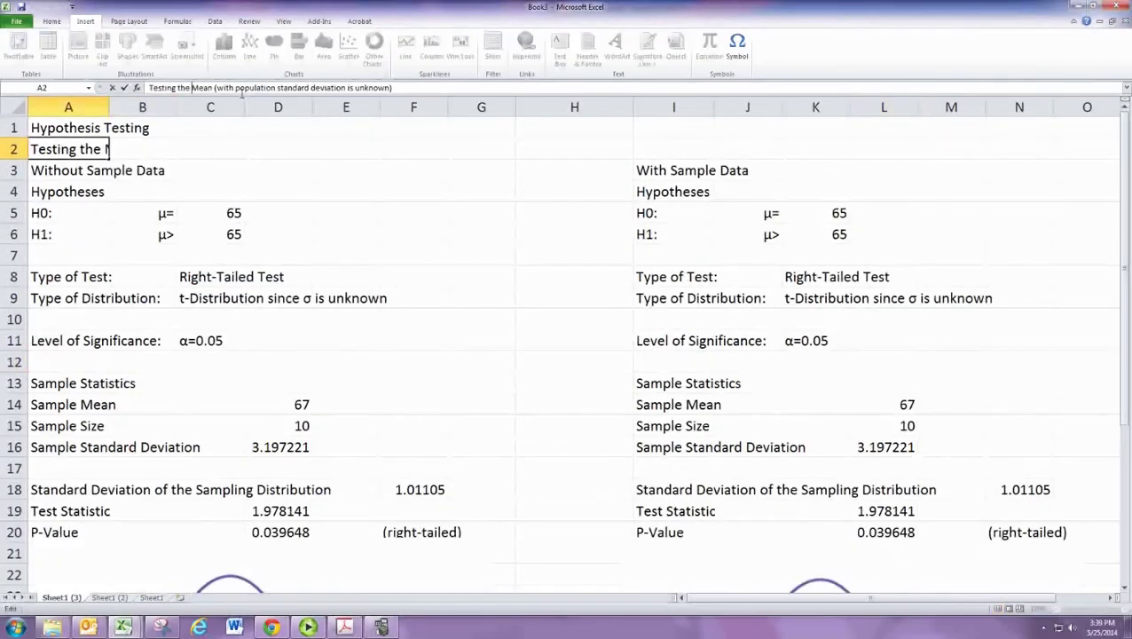
text(Proportion)
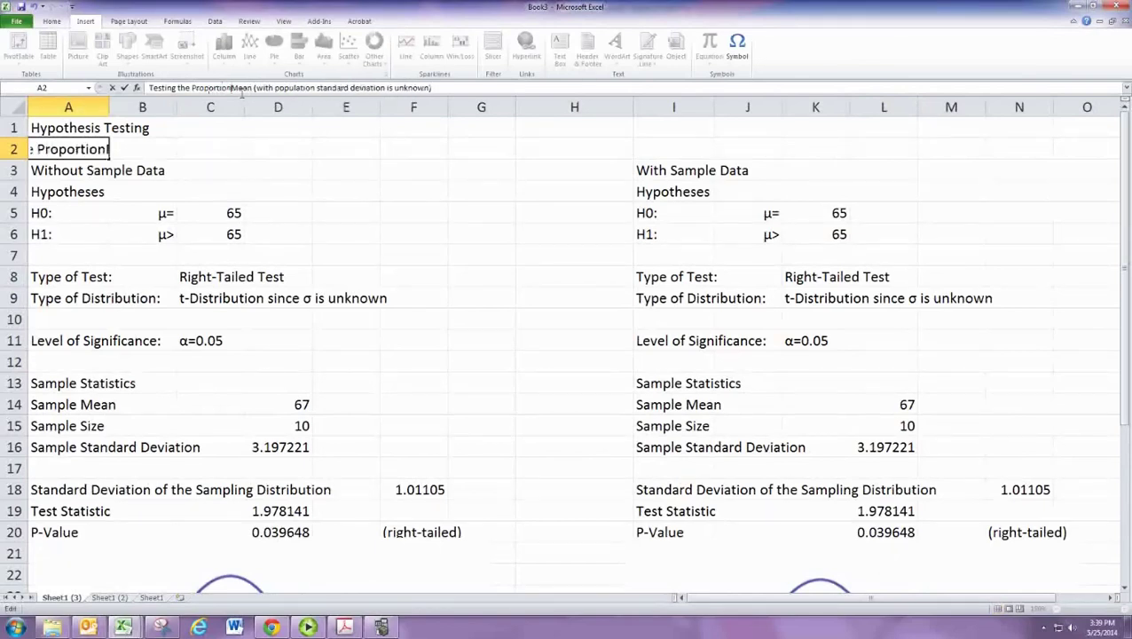
key(Delete)
key(Delete)
key(Delete)
key(Delete)
key(Delete)
key(Delete)
key(Delete)
key(Delete)
key(Delete)
key(Delete)
key(Delete)
key(Delete)
key(Delete)
key(Delete)
key(Delete)
key(Delete)
key(Delete)
key(Delete)
key(Delete)
key(Delete)
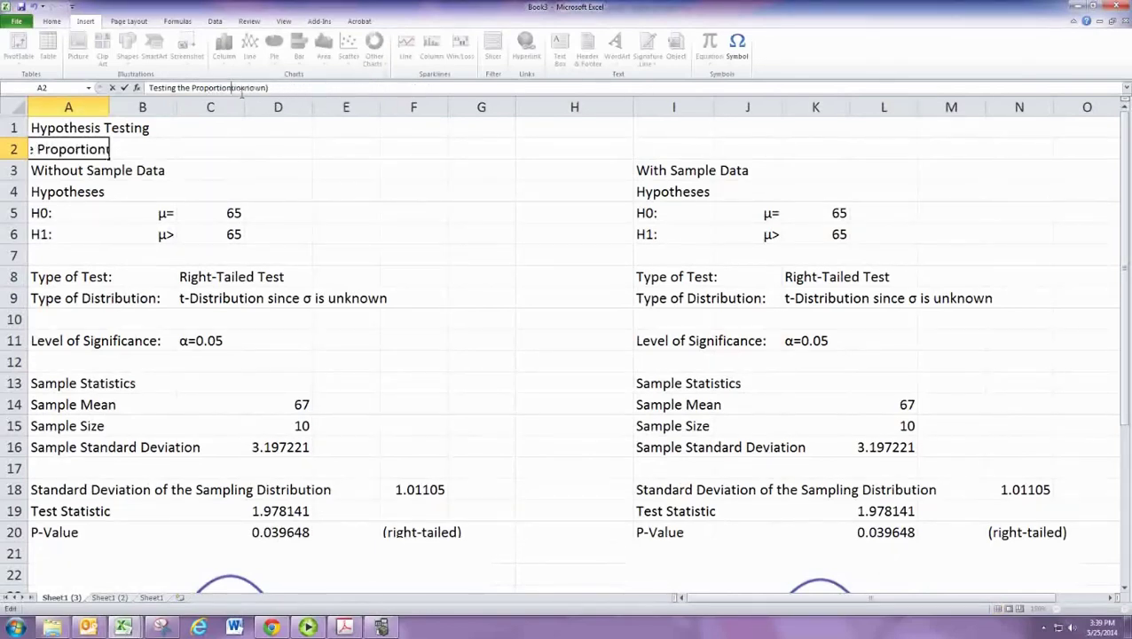
key(Return)
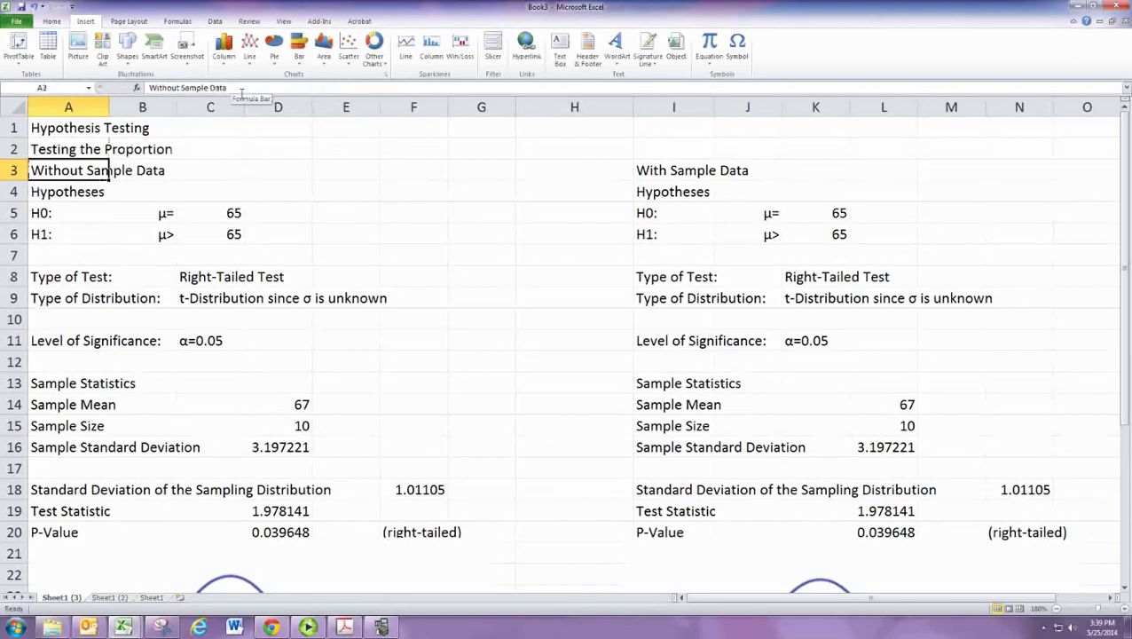
Step: Restore the workbook window beside the textbook PDF and minimize the Snipping Tool covering the textbook page
double_click(467, 20)
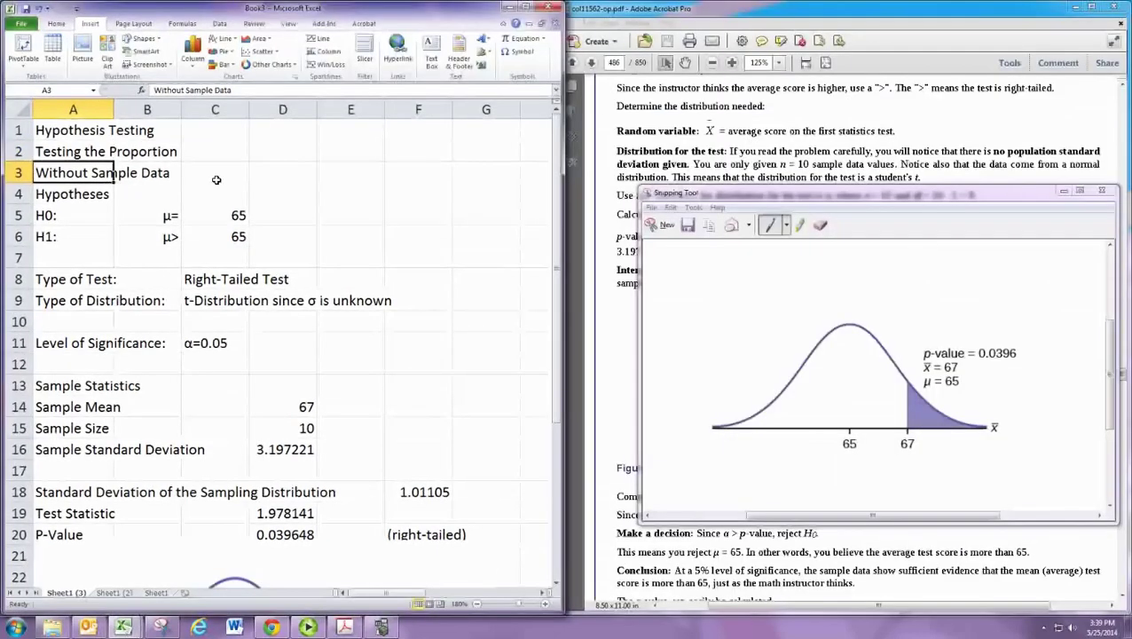
click(1063, 194)
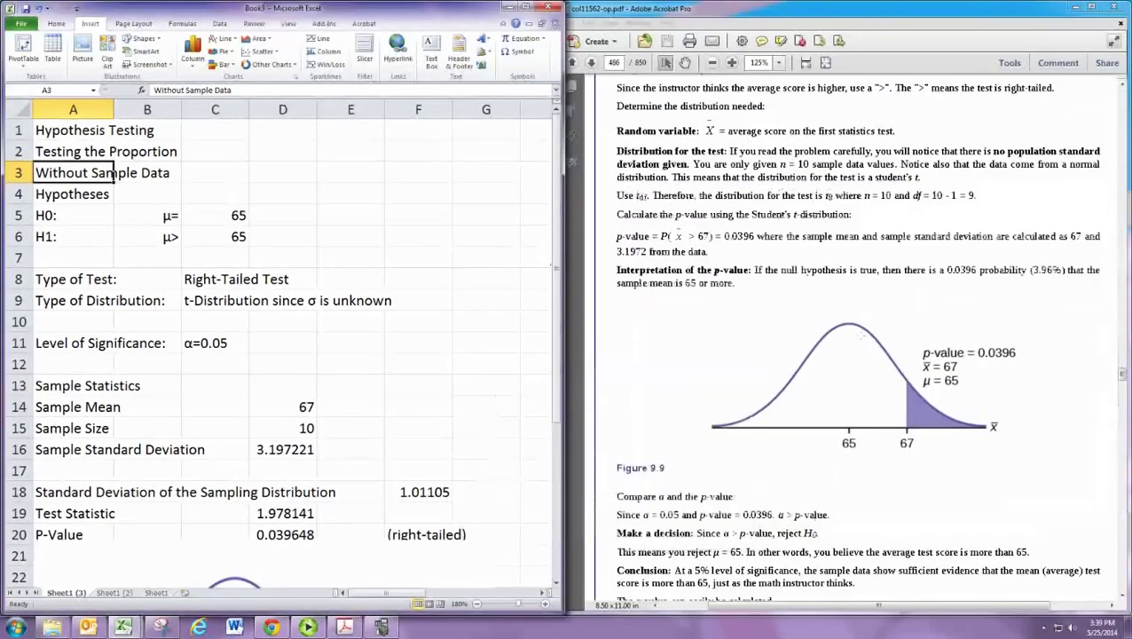
scroll(284, 346, down, 6)
scroll(390, 258, up, 6)
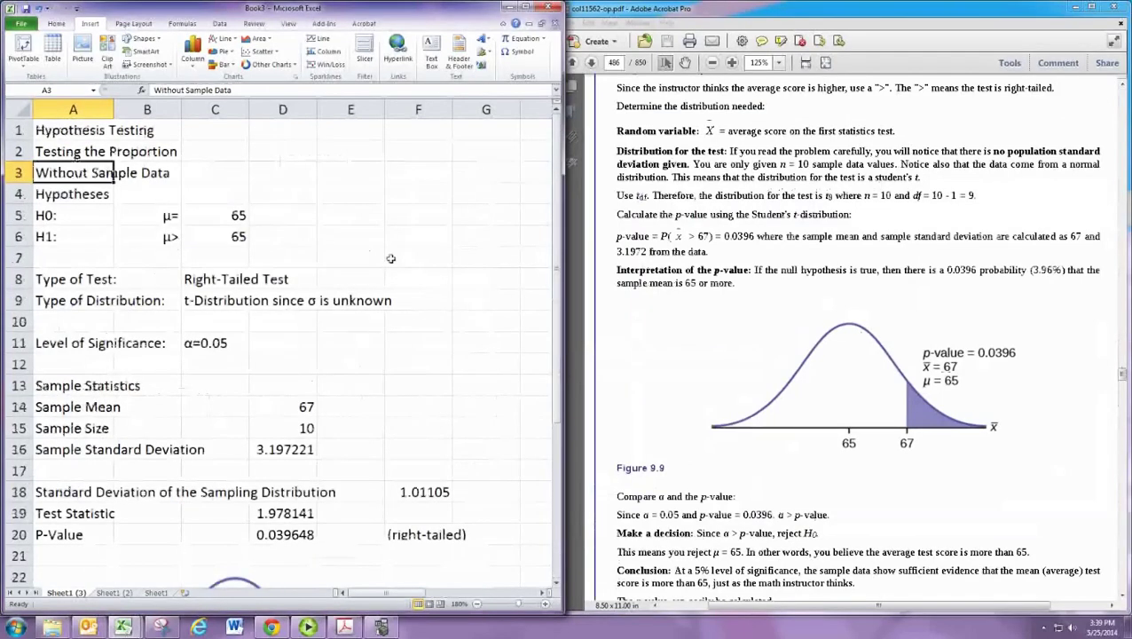
Step: Bring Example 9.17 into view in the textbook PDF and return to the workbook at cell A3
click(816, 308)
scroll(816, 308, down, 5)
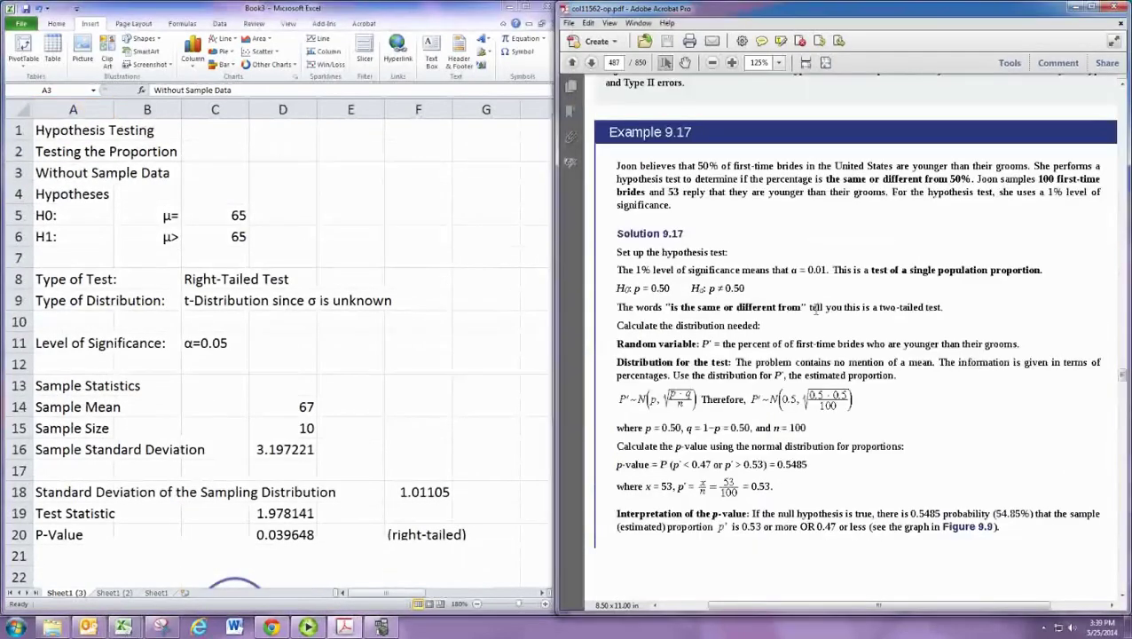
click(101, 175)
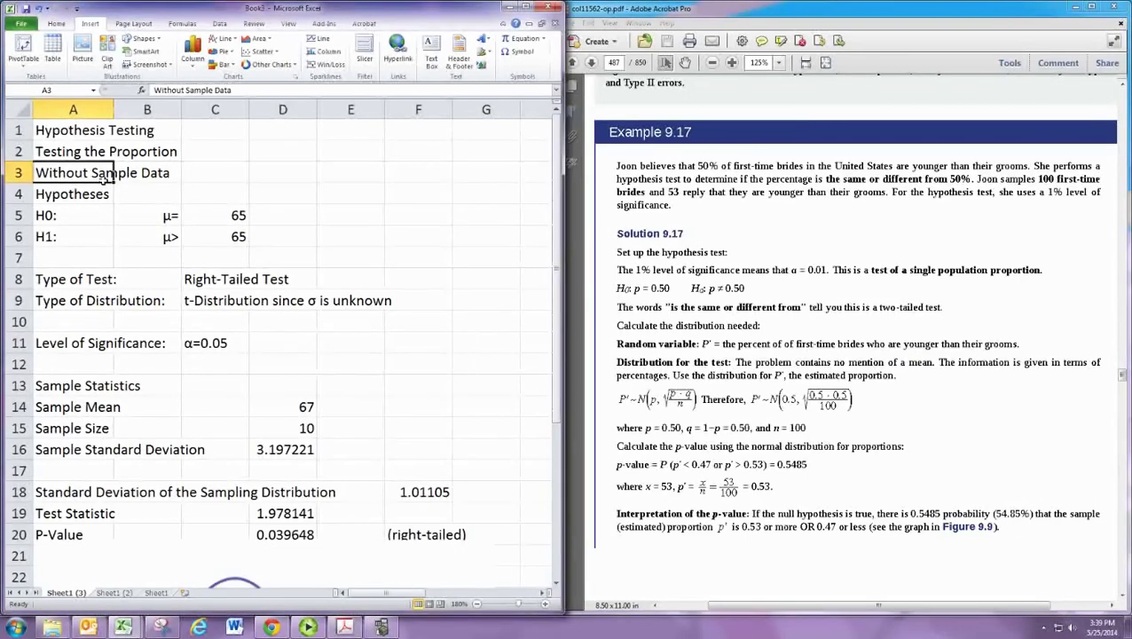
Step: Delete the entire With Sample Data block from I3 to column N, including its curve picture, and restore the side-by-side window layout
click(529, 23)
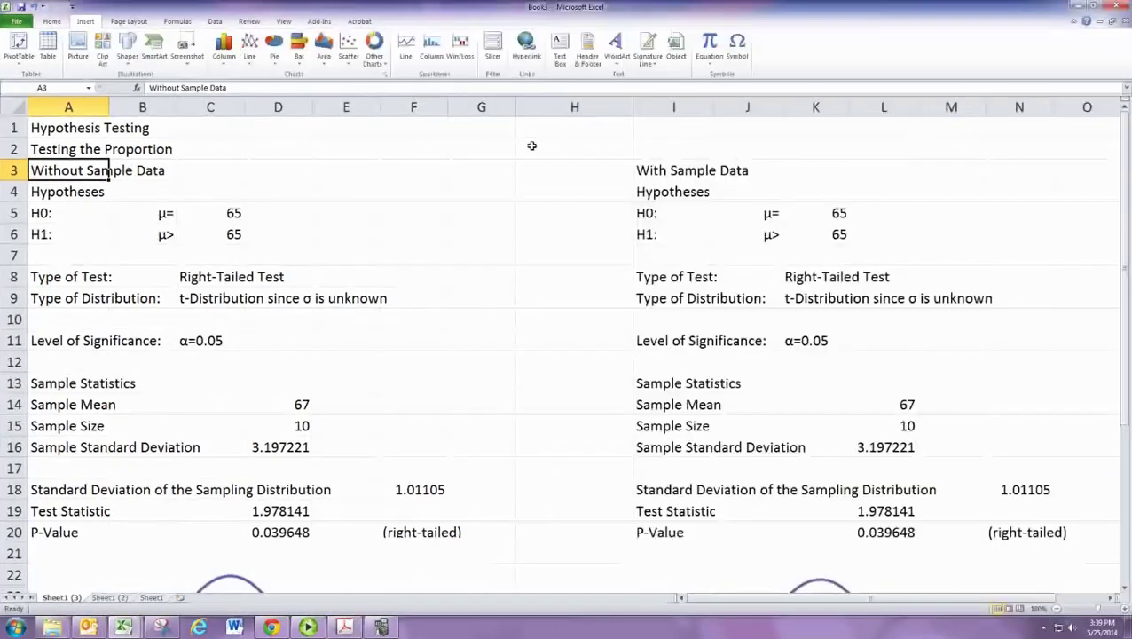
drag(651, 173, 1038, 557)
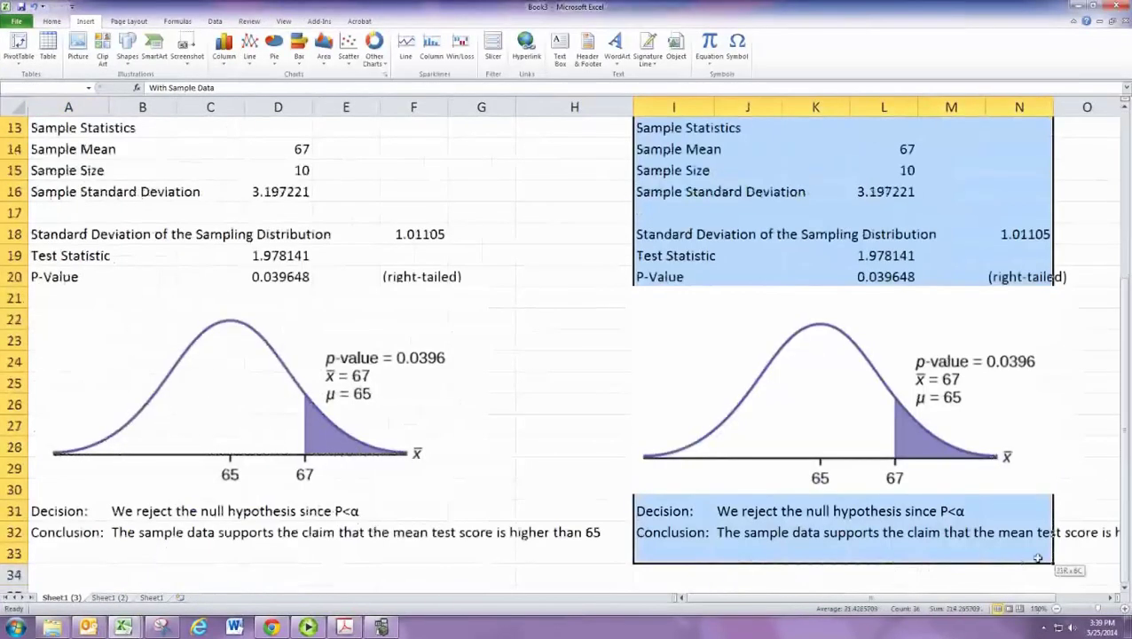
key(Delete)
scroll(1032, 539, up, 2)
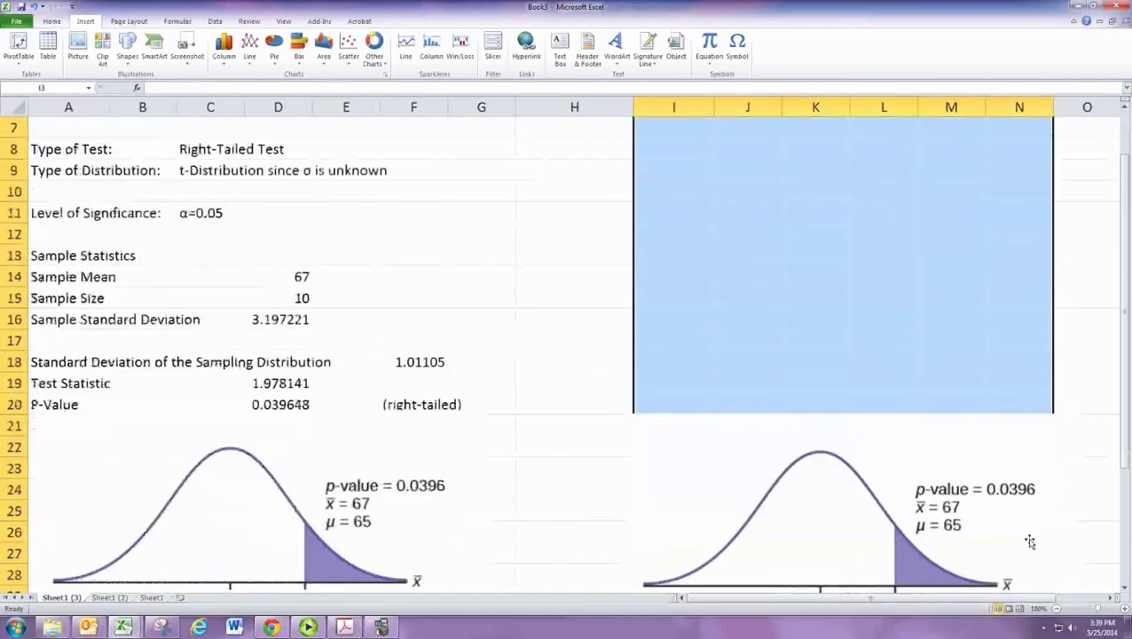
click(885, 543)
key(Delete)
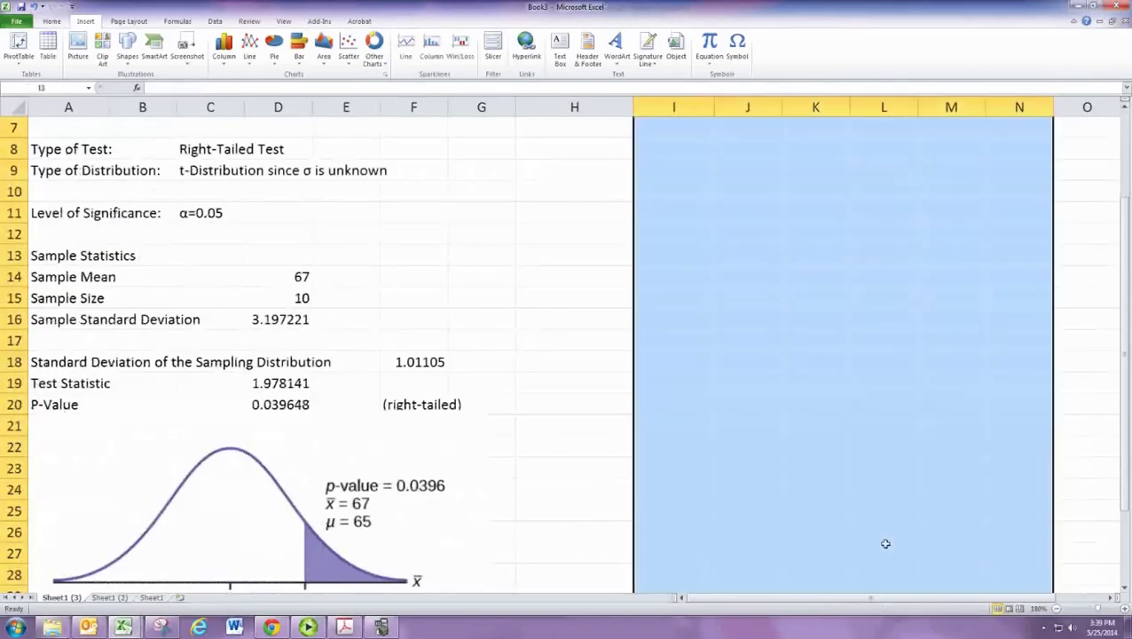
scroll(886, 544, up, 2)
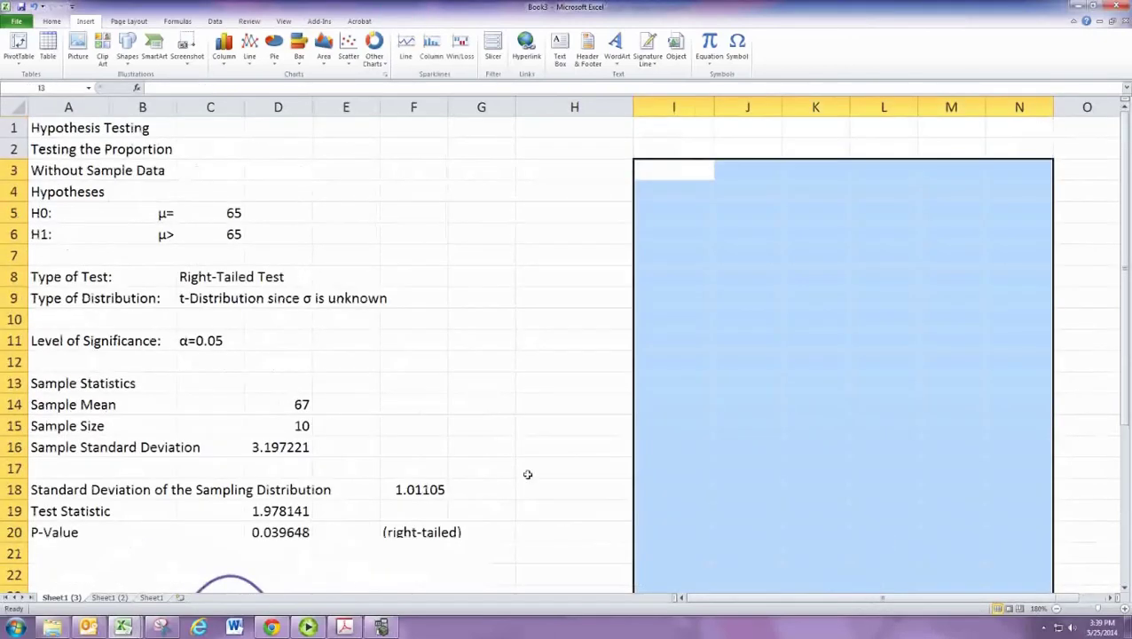
double_click(693, 10)
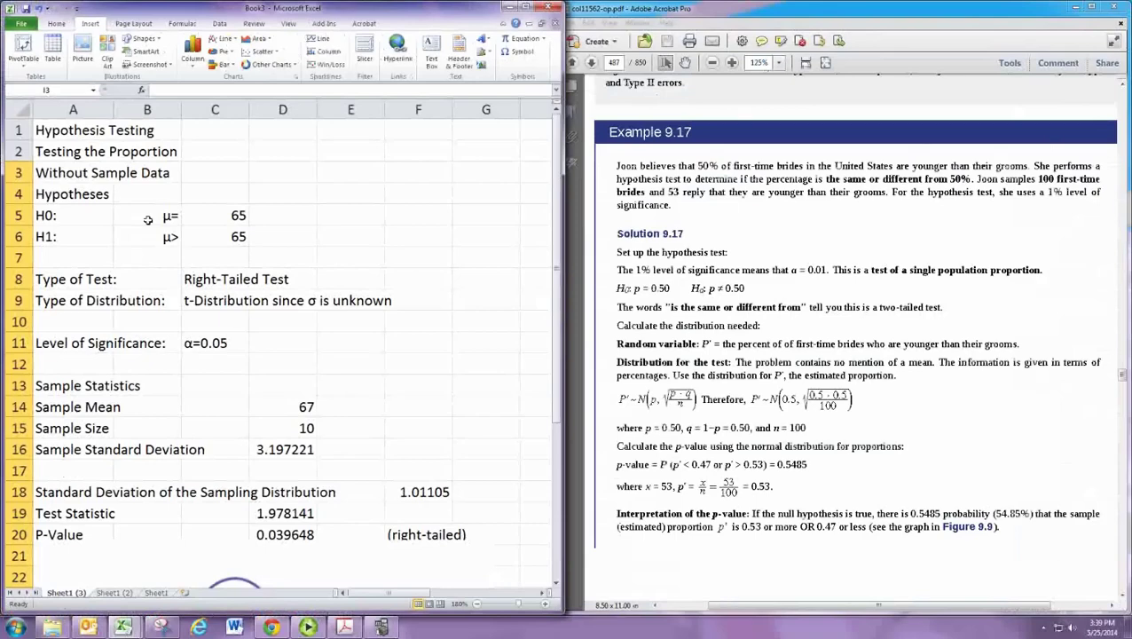
Step: Change the hypothesis symbols to p= in B5 and p≠ in B6, and clear the values in C5 and C6
click(148, 219)
text(p=)
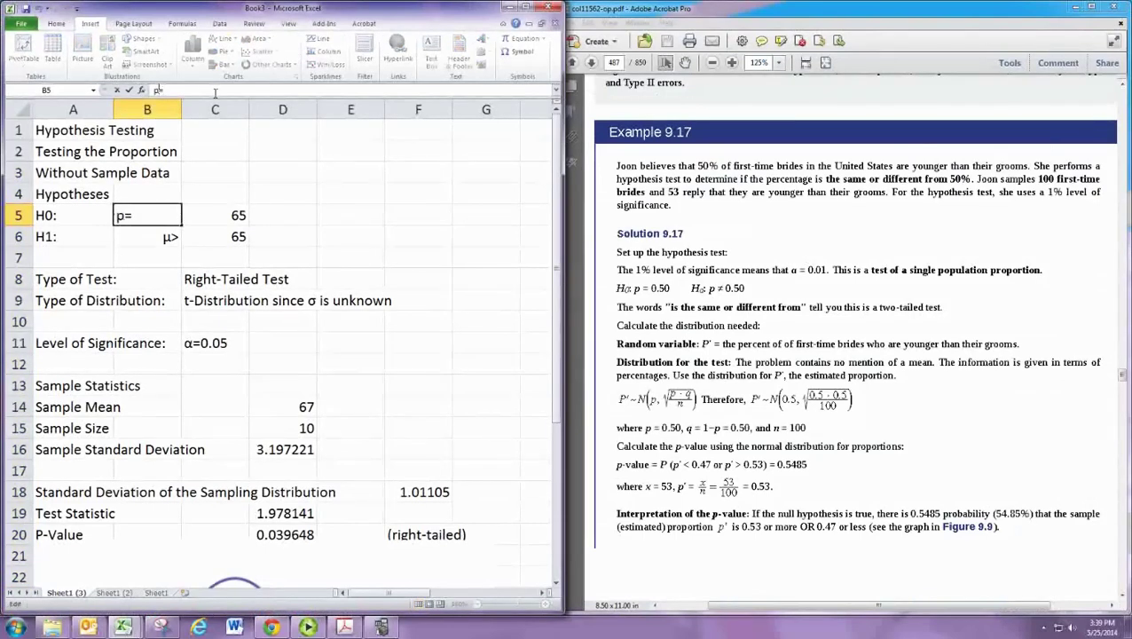
key(Return)
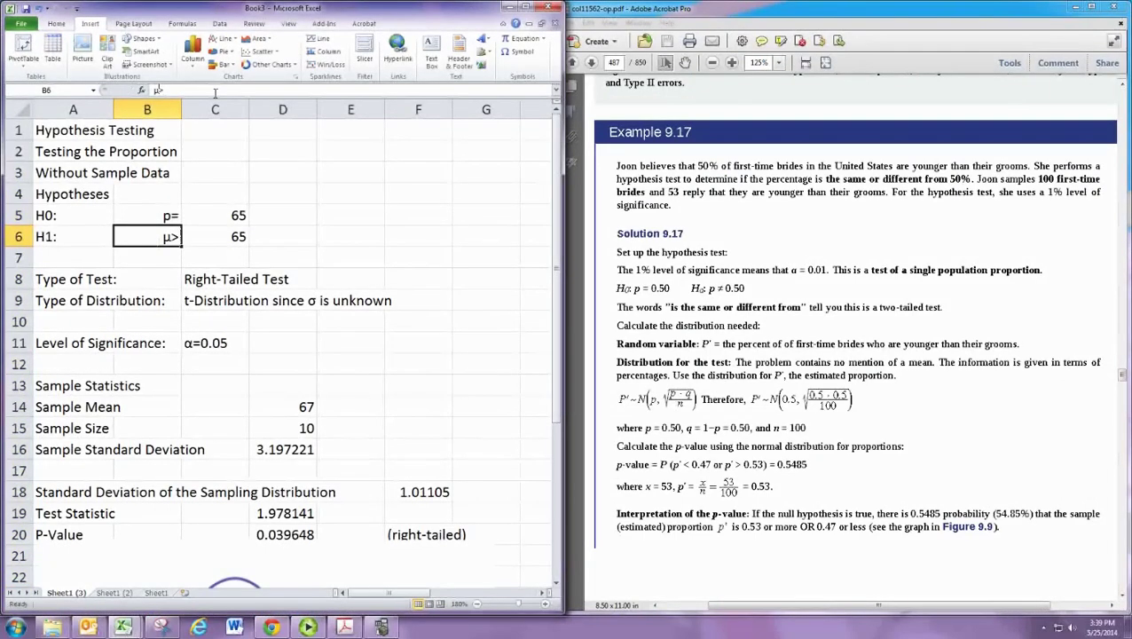
click(181, 93)
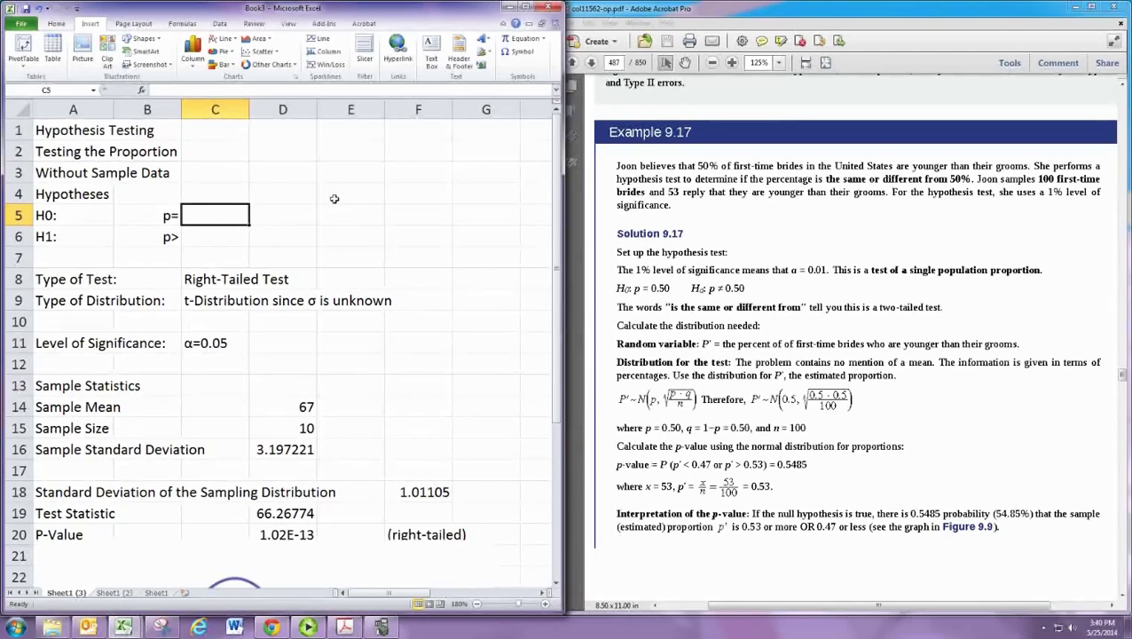
click(154, 241)
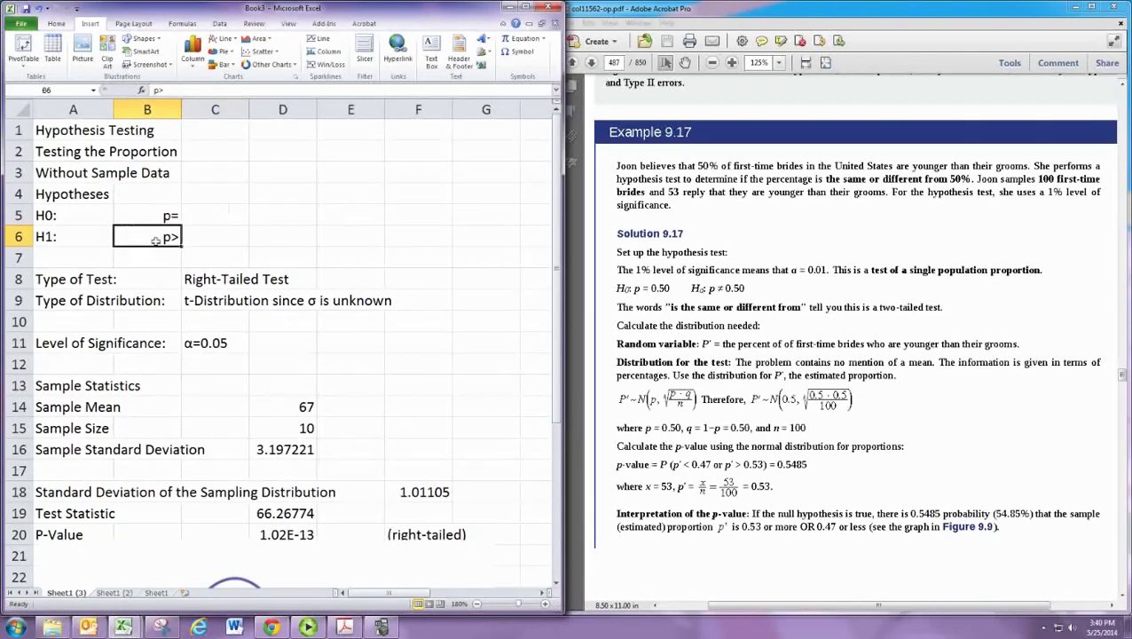
text(p)
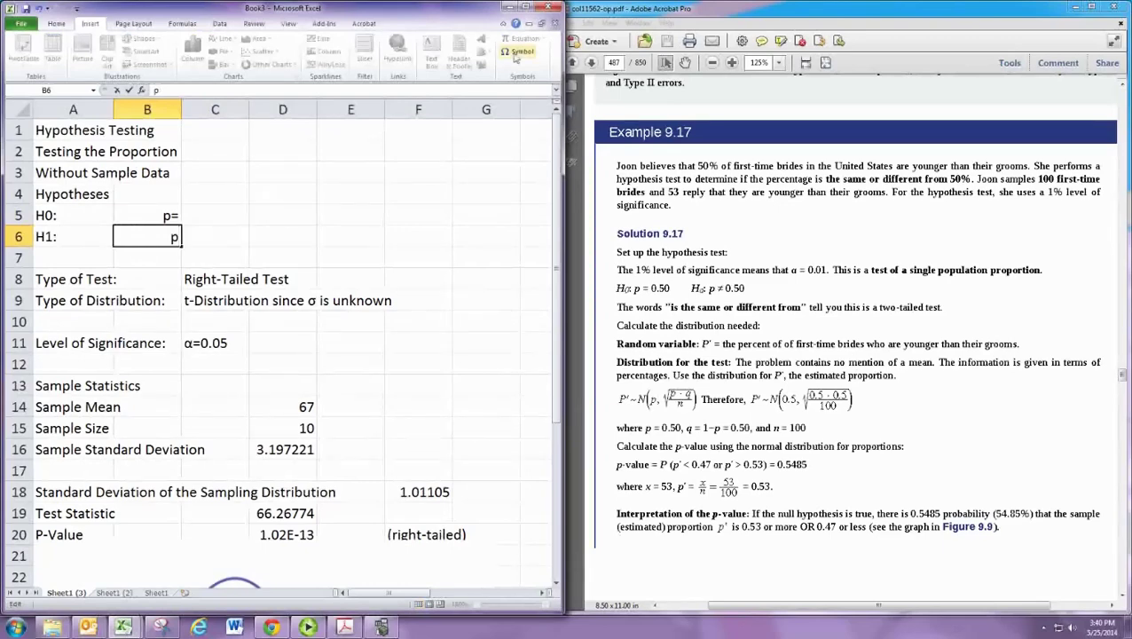
click(515, 55)
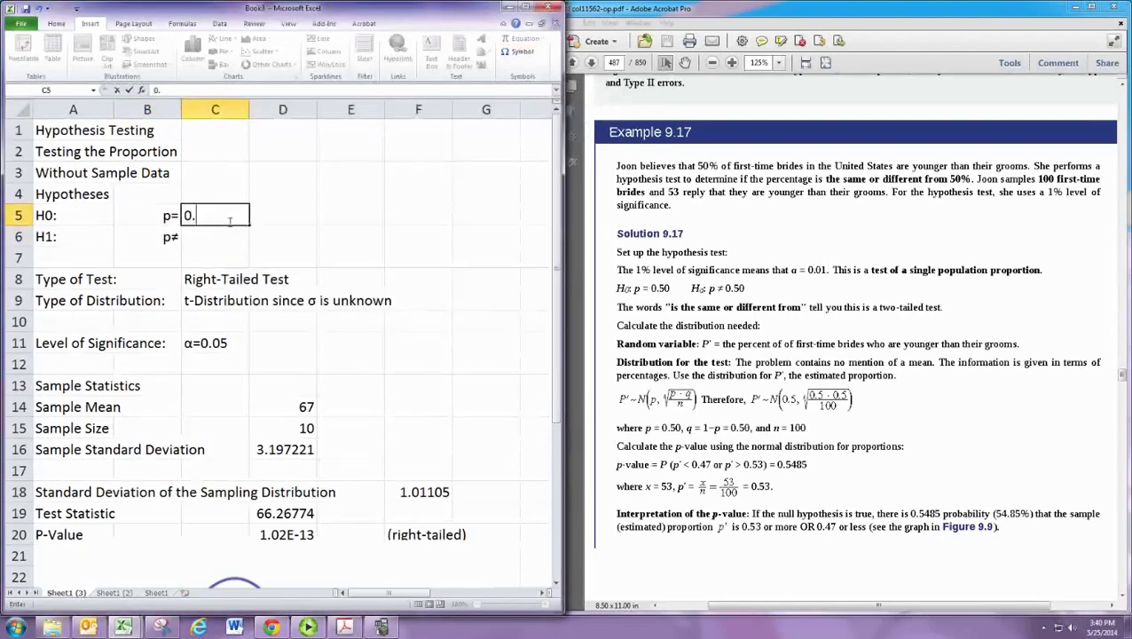
Step: Enter 0.5 as the hypothesized proportion for both H0 in C5 and H1 in C6
text(5)
key(Return)
text(0.5)
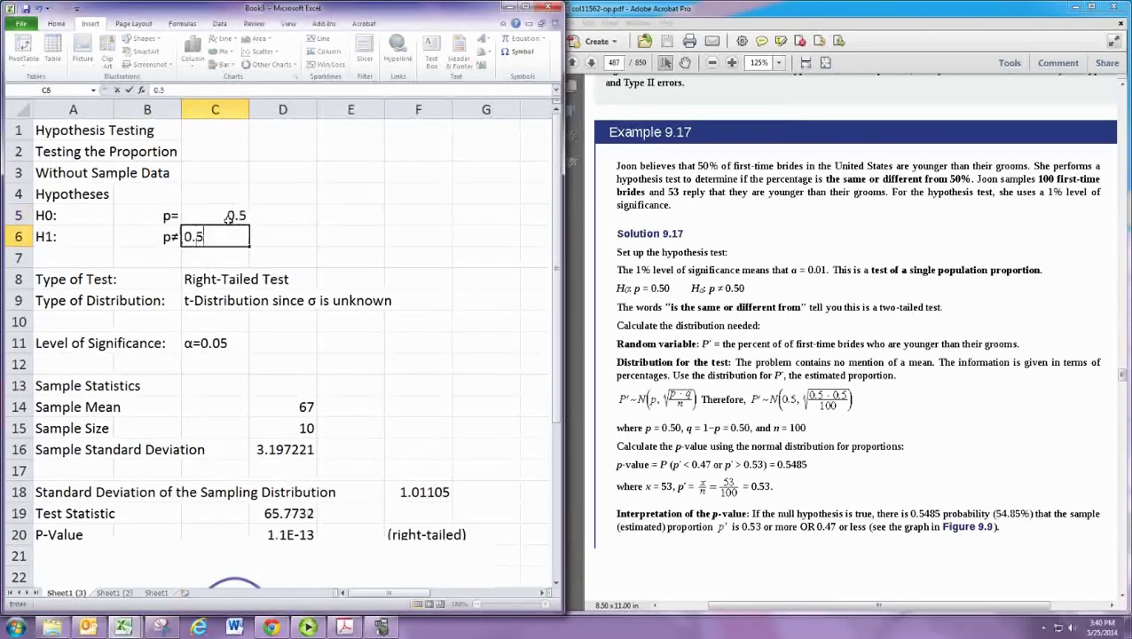
key(Return)
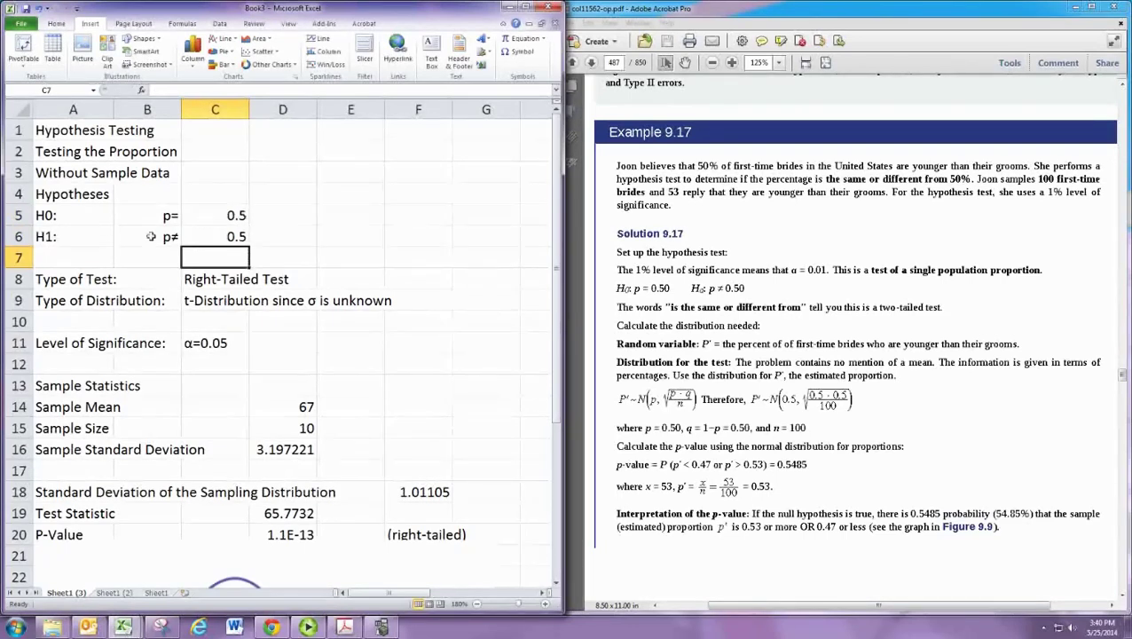
Step: Change the type of test in C8 to "Two-Tailed Test"
click(232, 282)
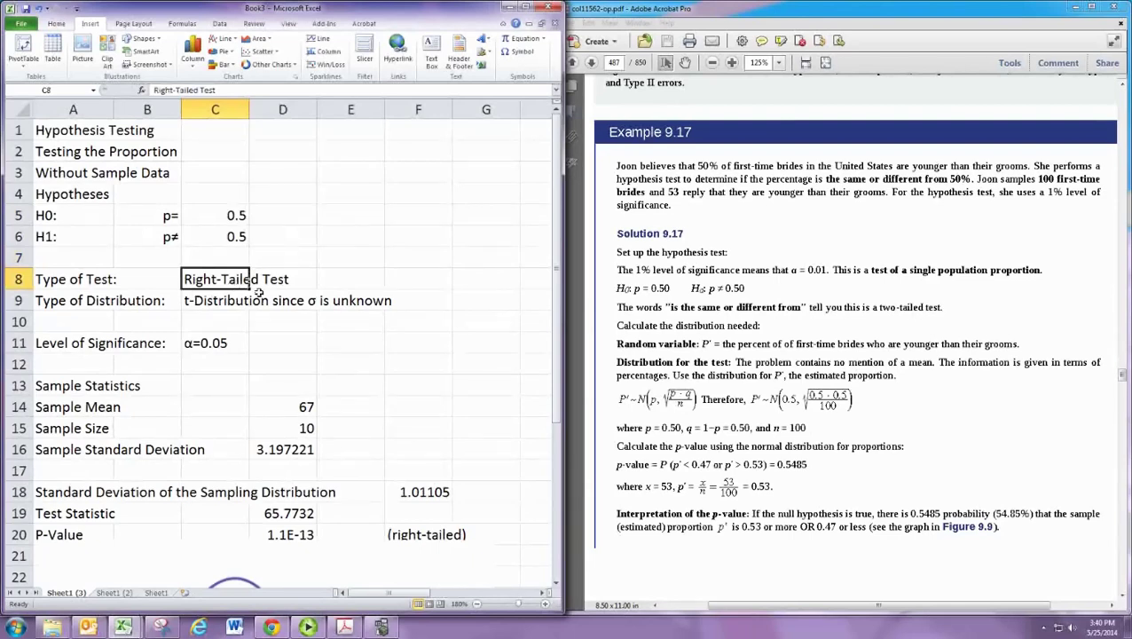
double_click(200, 280)
text(Two)
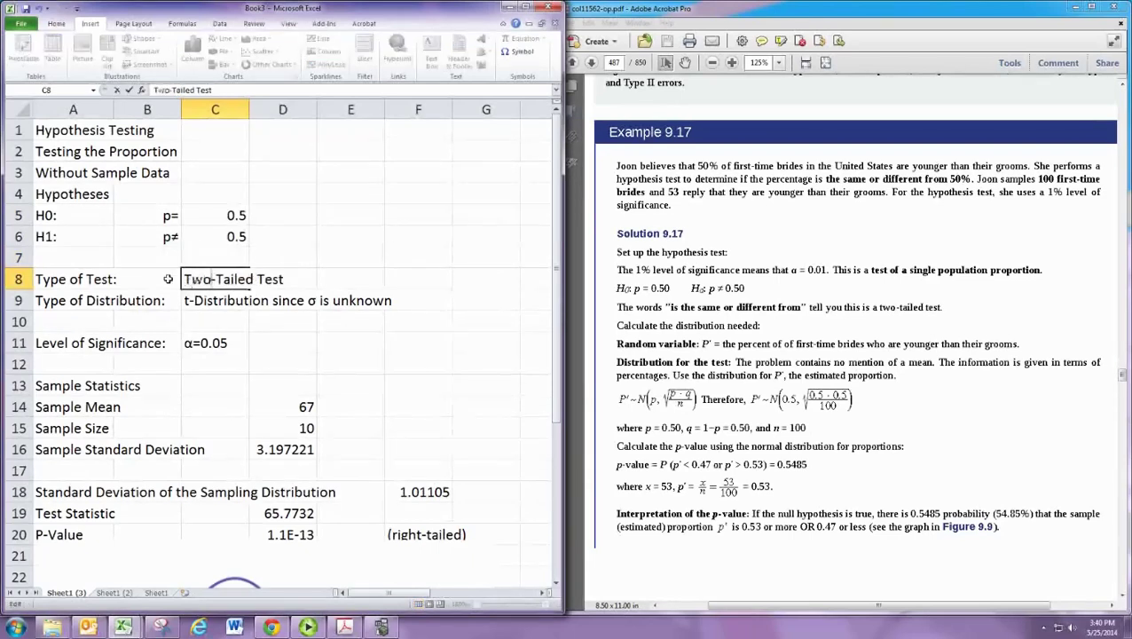
key(Return)
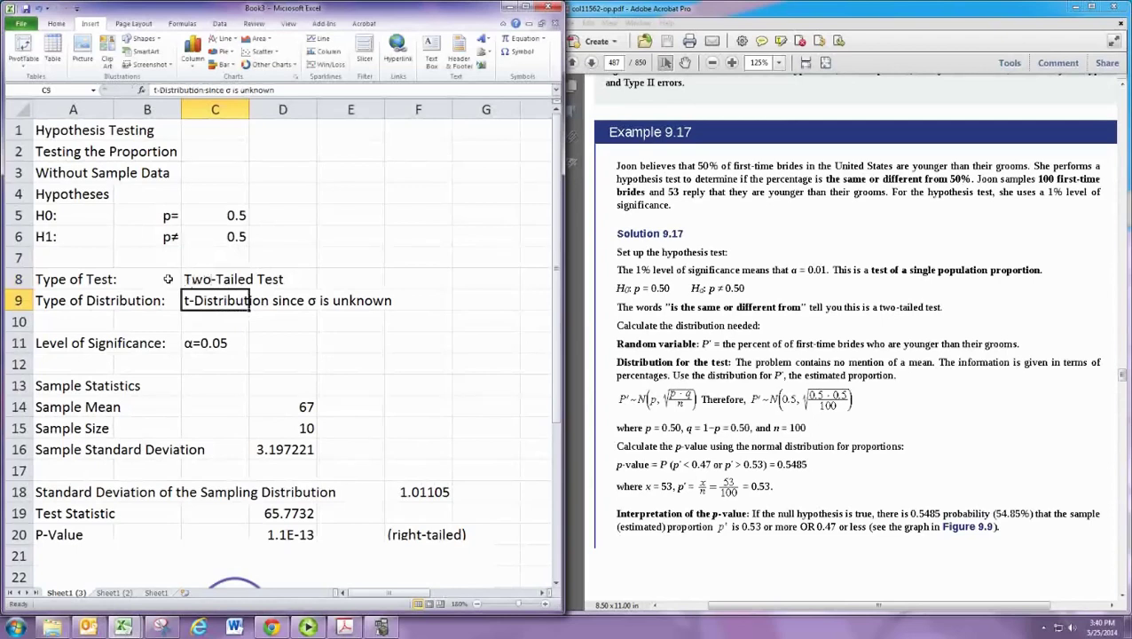
Step: Replace the type of distribution in C9 with "Normal Distribution since it's a proportion test with large sample"
text(Norma)
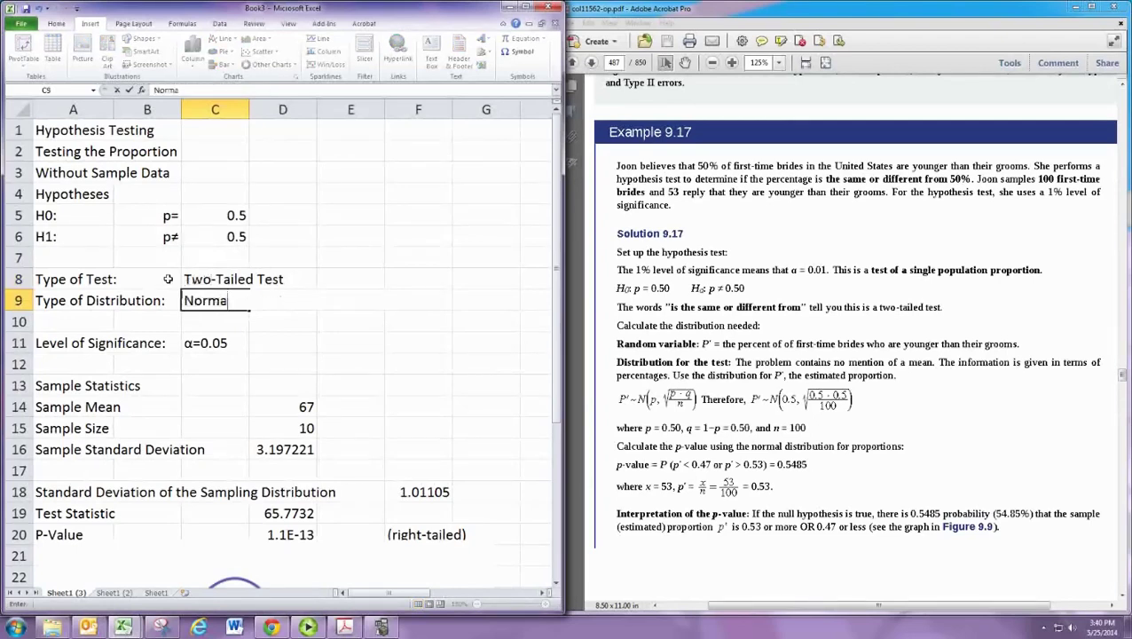
text(l Distribution)
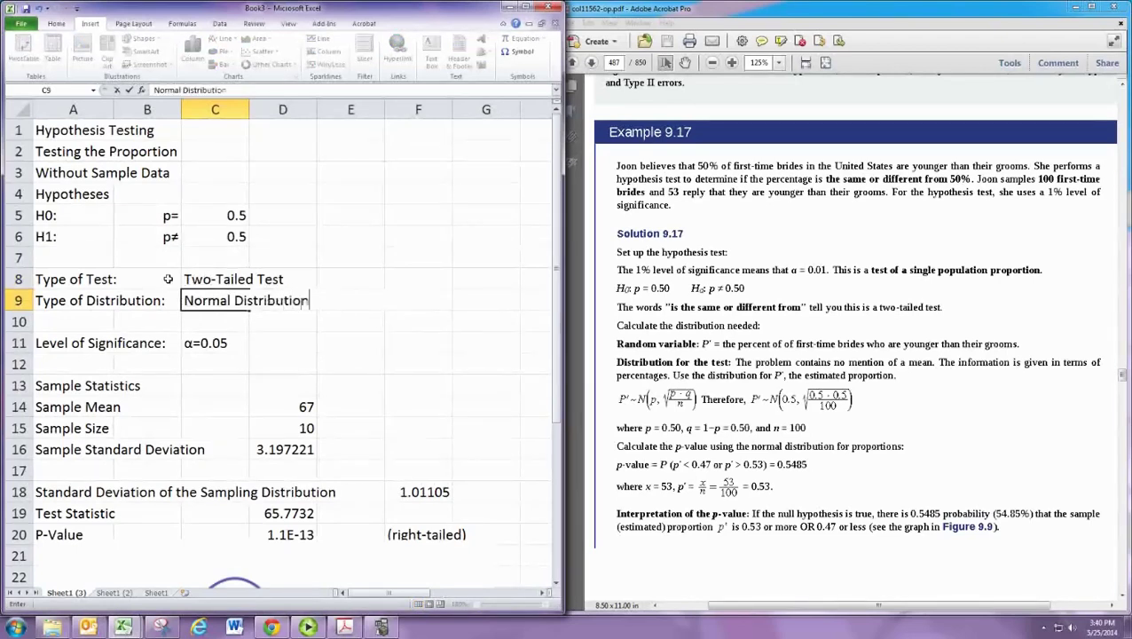
text( since)
text(it)
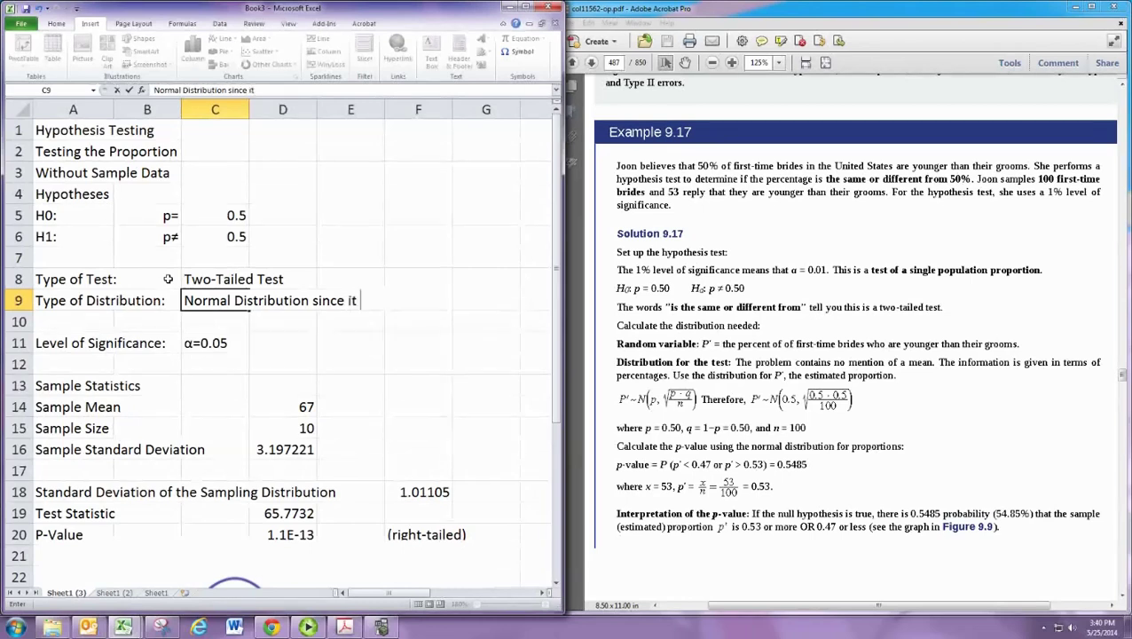
text('s a proporti)
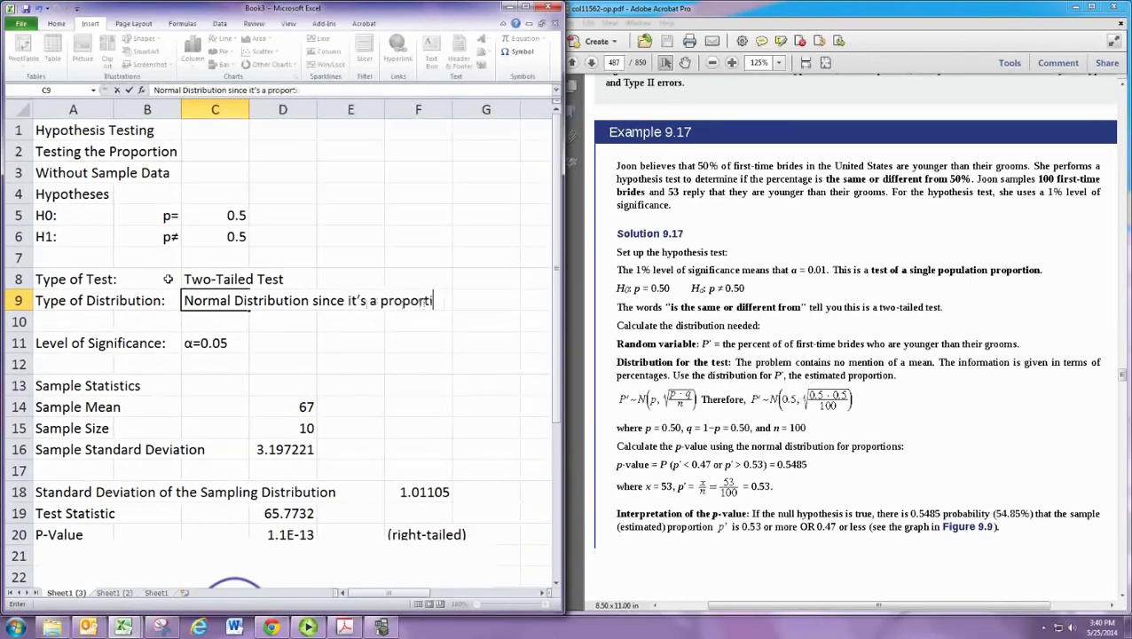
text(on test with large sample)
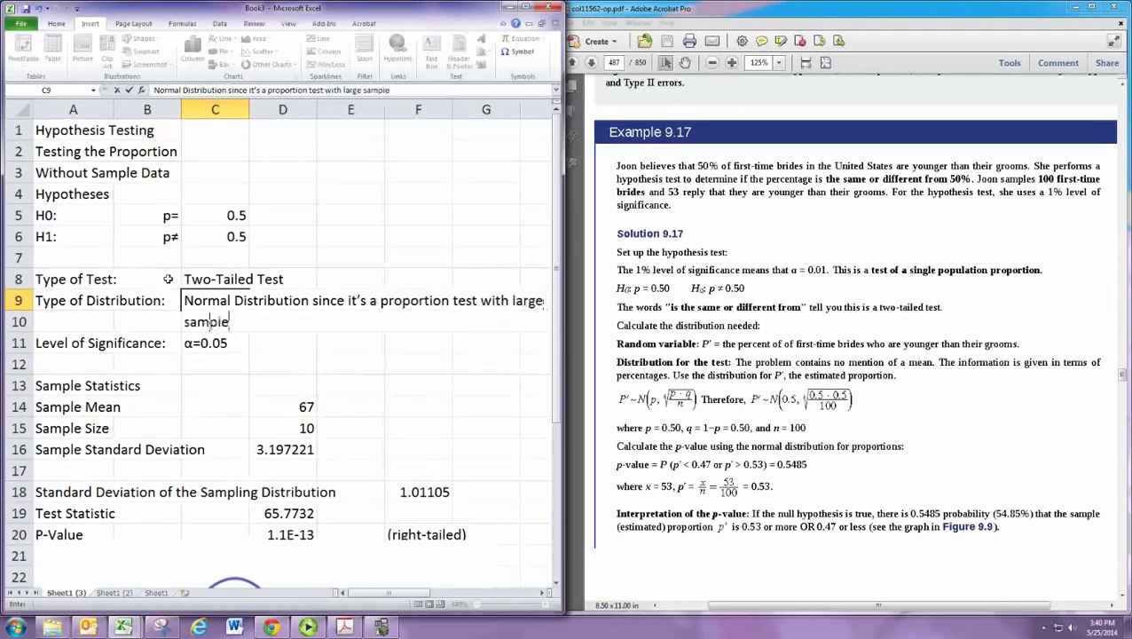
key(Return)
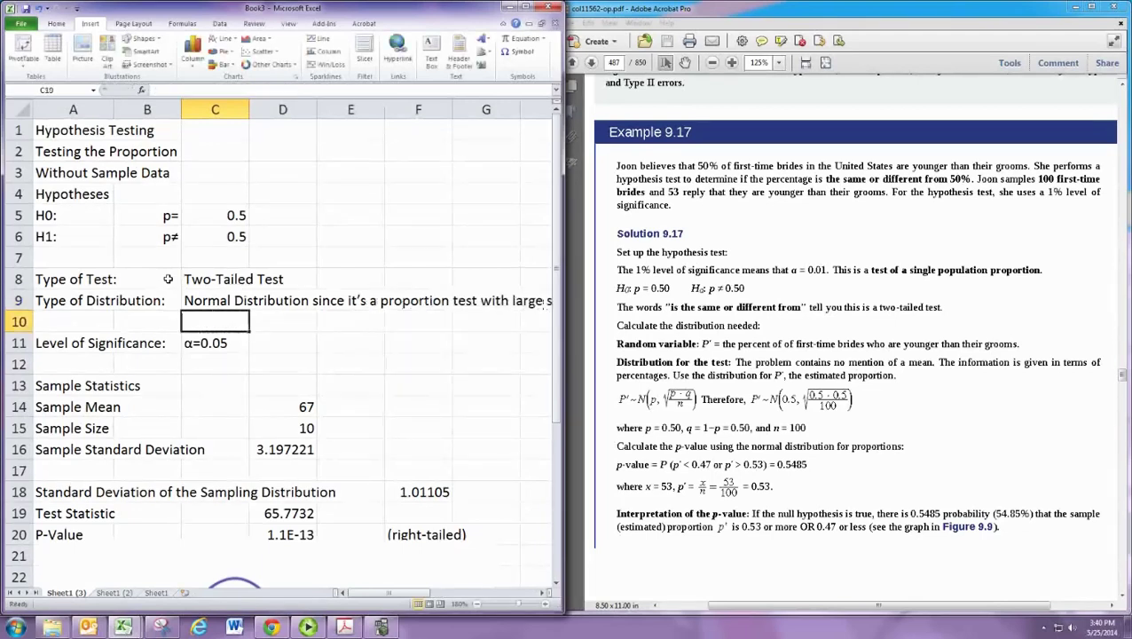
Step: Set the level of significance in C11 to α=0.01
key(Return)
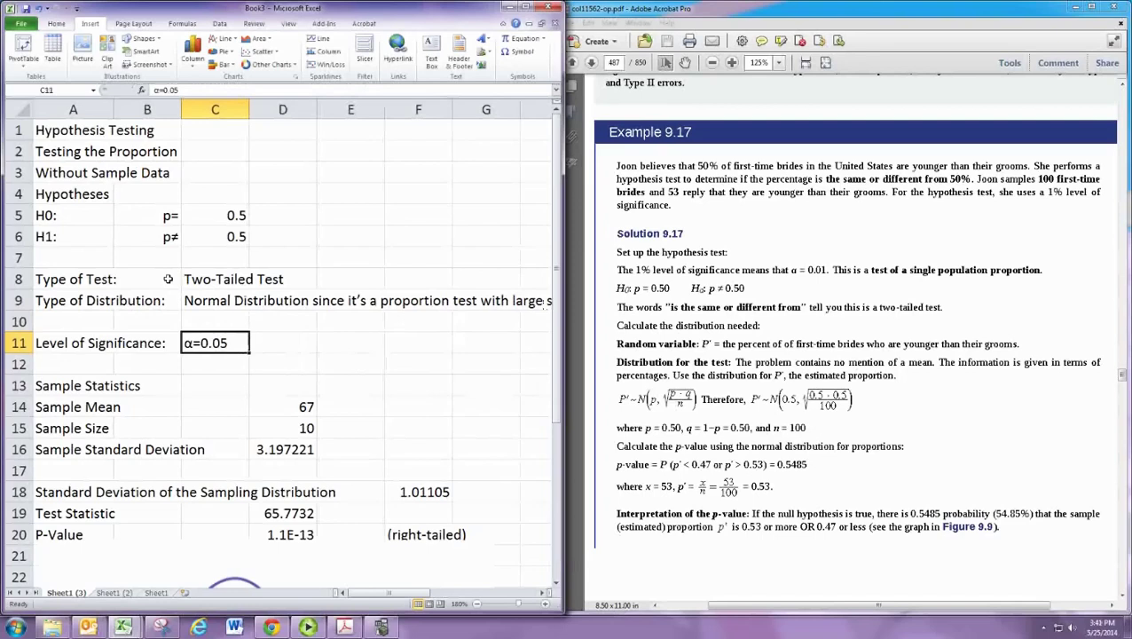
double_click(238, 348)
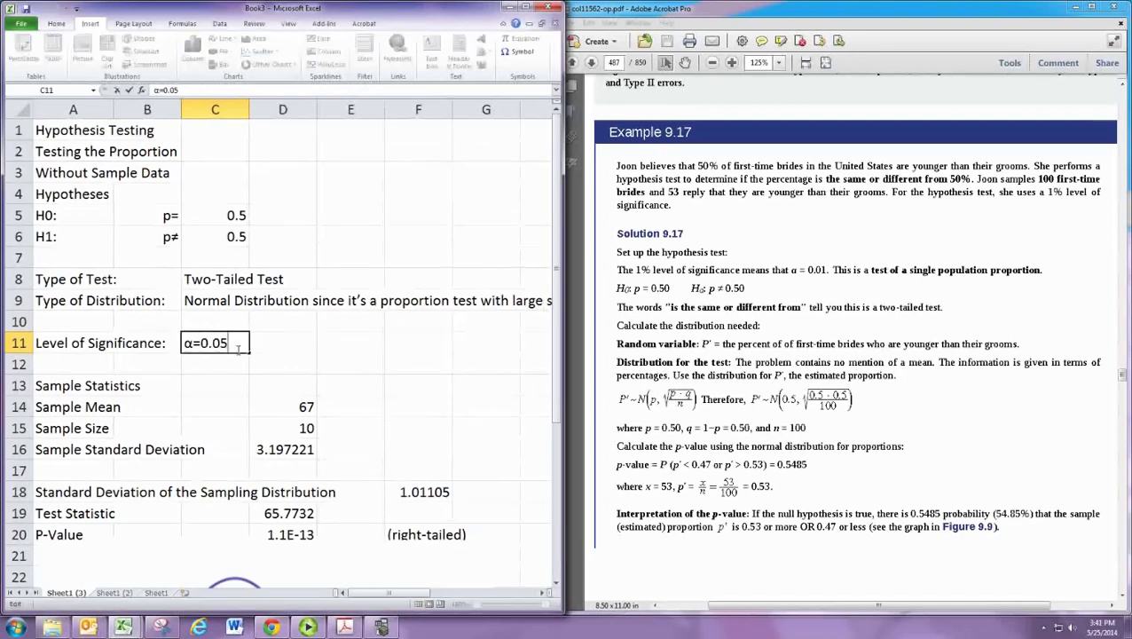
key(BackSpace)
text(1)
key(Return)
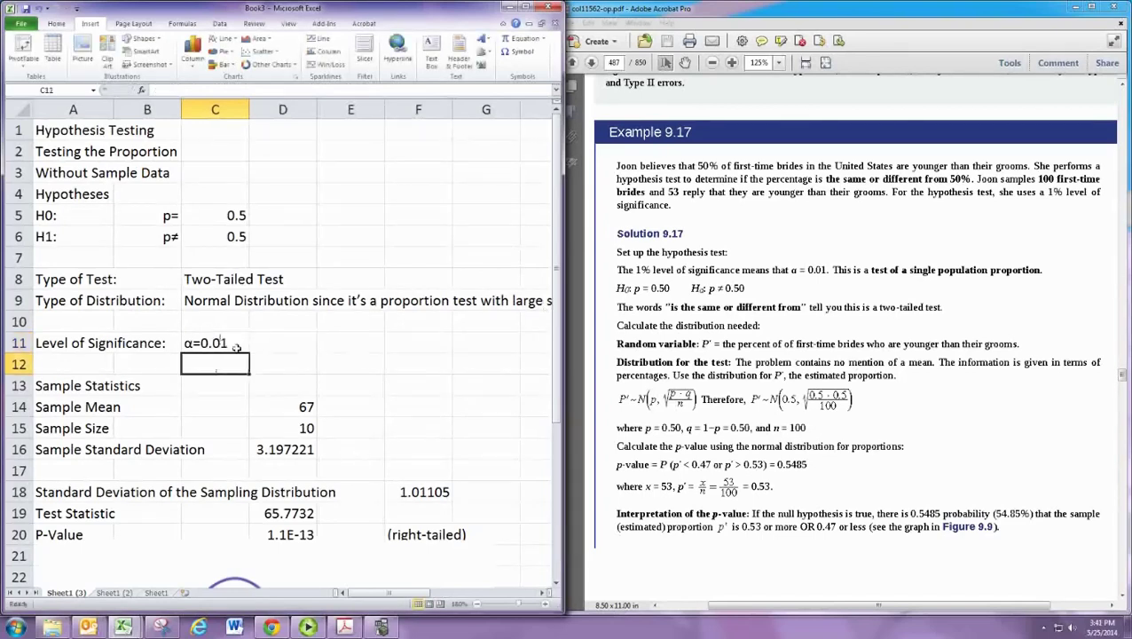
Step: Change the Sample Mean label in A14 to "Sample Proportion"
key(Down)
key(Down)
key(Left)
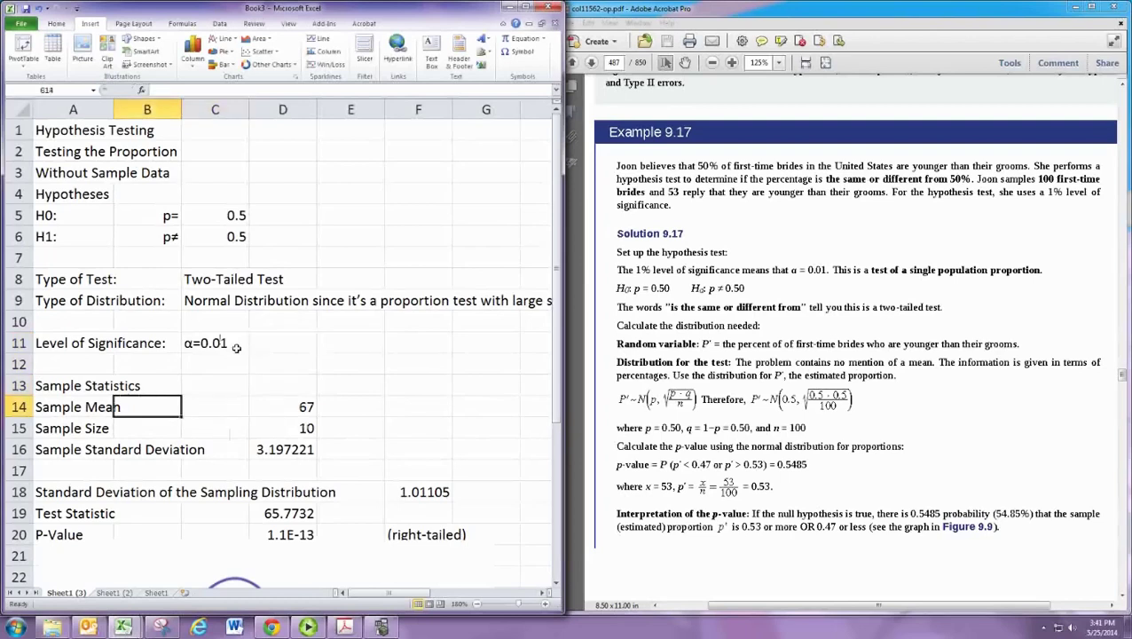
key(Left)
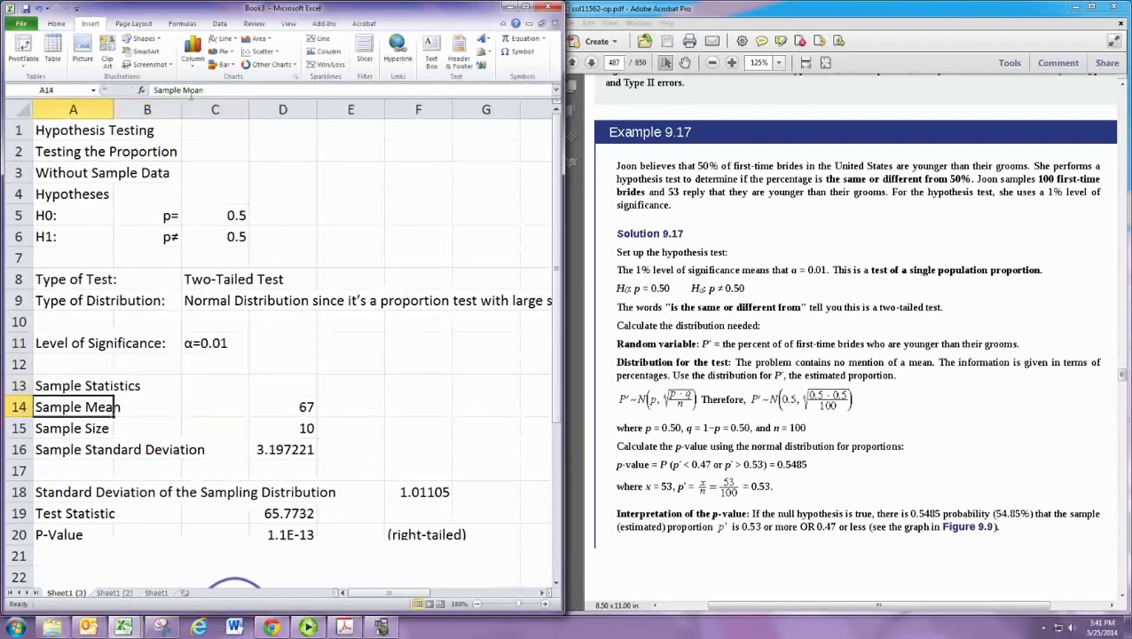
click(237, 91)
key(BackSpace)
key(BackSpace)
key(BackSpace)
key(BackSpace)
text(Proportion)
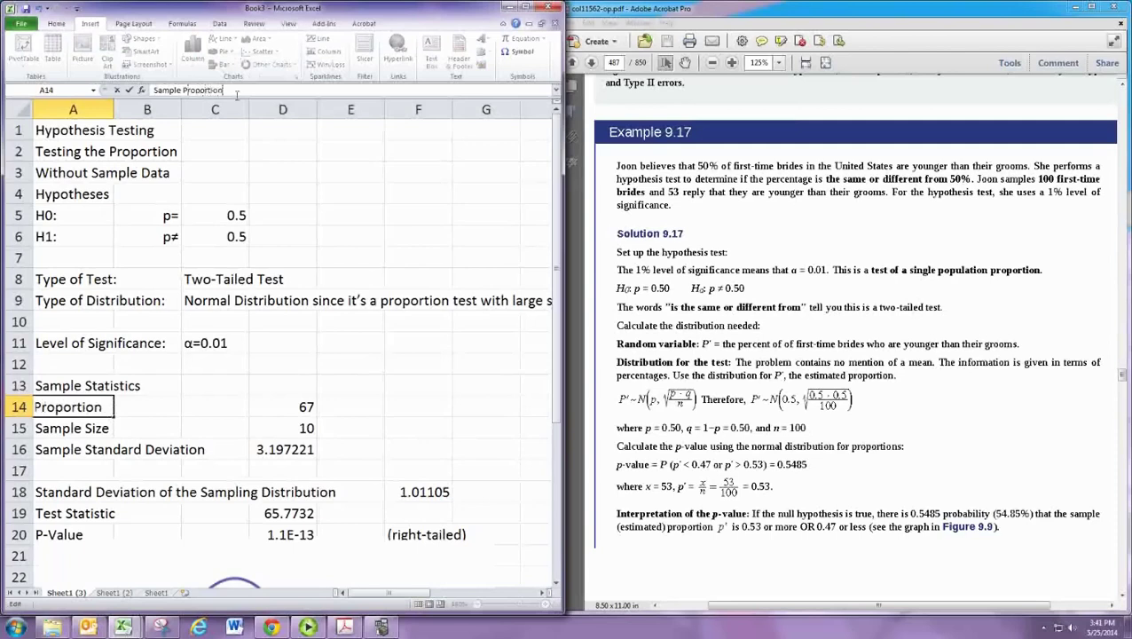
key(Return)
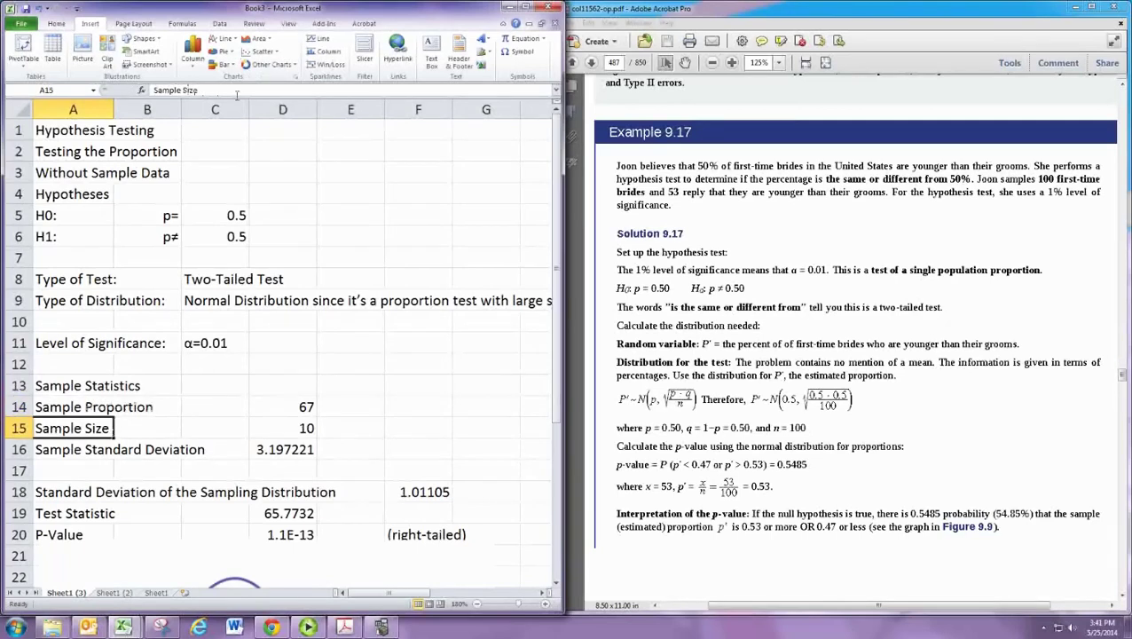
Step: Move the Sample Proportion label from A14 to A16, replacing the Sample Standard Deviation label
key(Return)
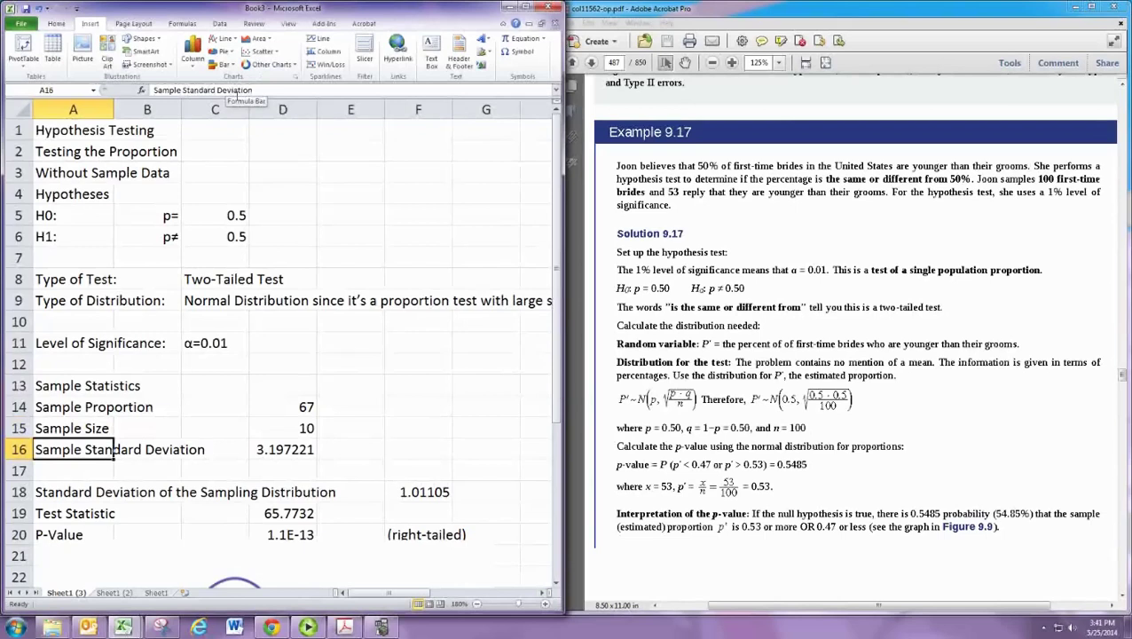
key(Up)
key(Up)
key(ctrl+c)
key(Down)
key(Down)
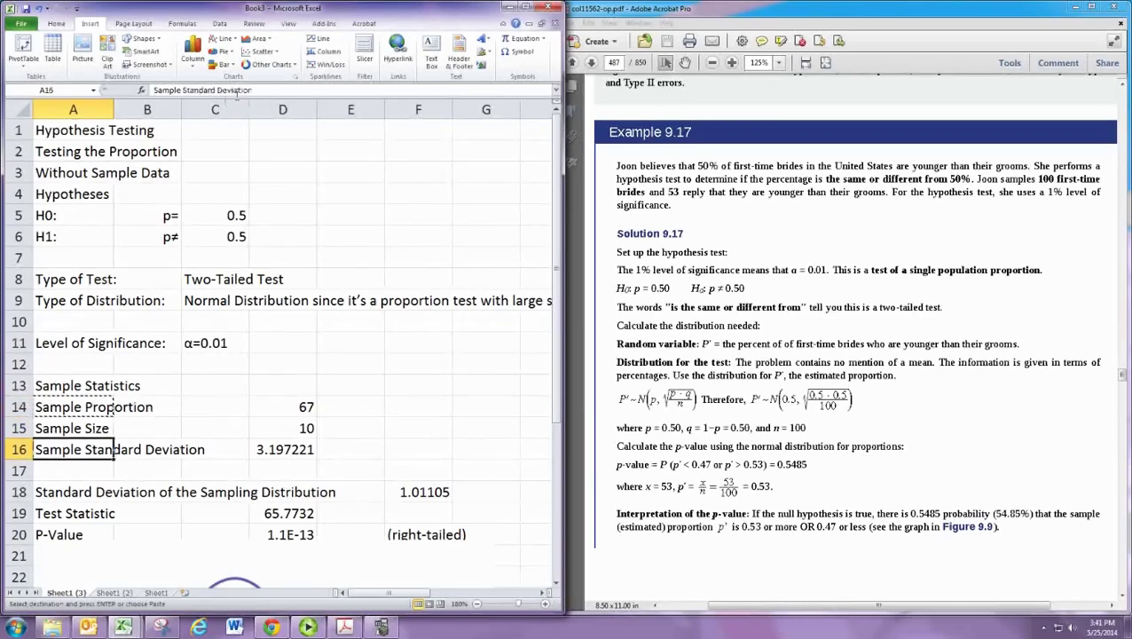
key(Up)
key(Up)
key(ctrl+x)
key(Down)
key(Down)
key(ctrl+v)
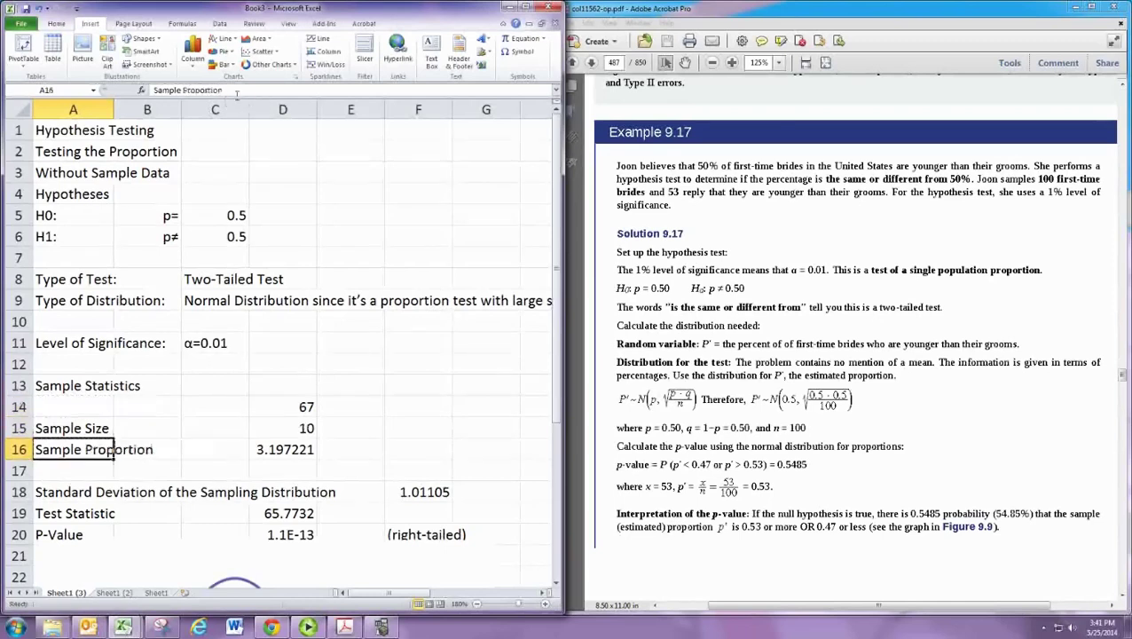
Step: Enter the label "Number of Successes" in A14 above Sample Size
key(Up)
key(Up)
text(Numb)
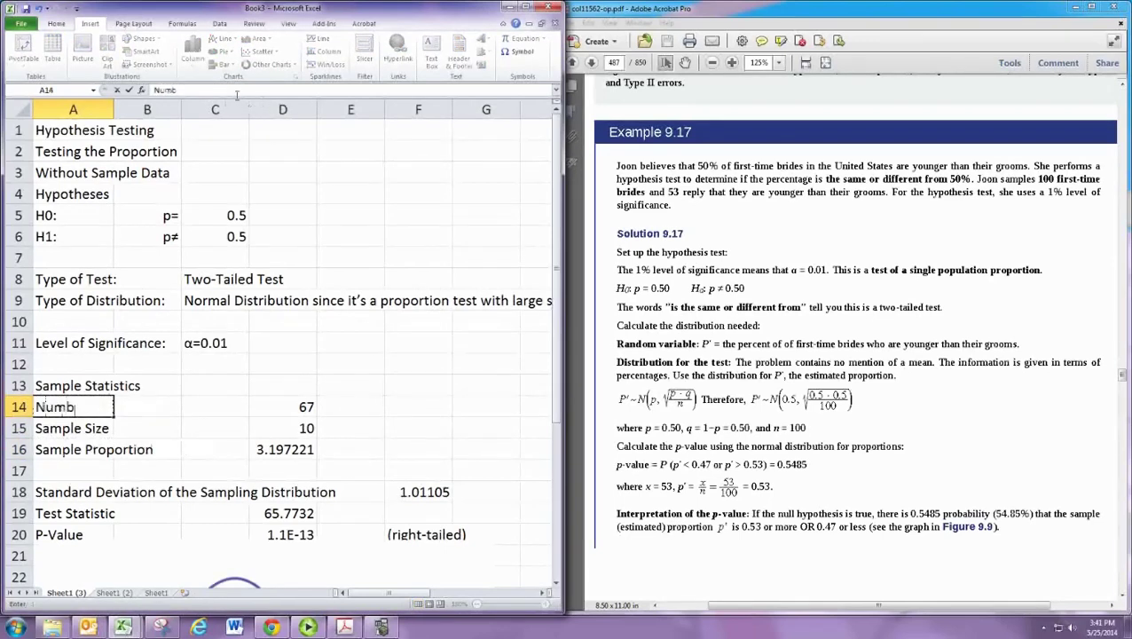
text(er of Successes)
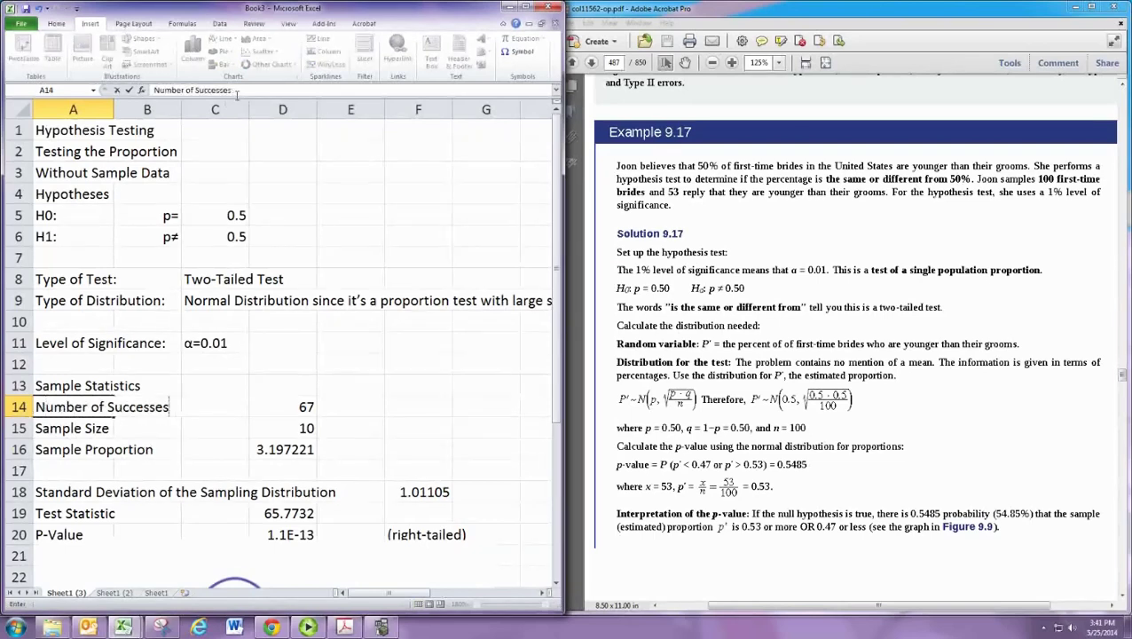
key(Return)
Step: Set the sample size in D15 to 100 and the number of successes in D14 to 53
key(Up)
key(Right)
key(Right)
key(Right)
key(Down)
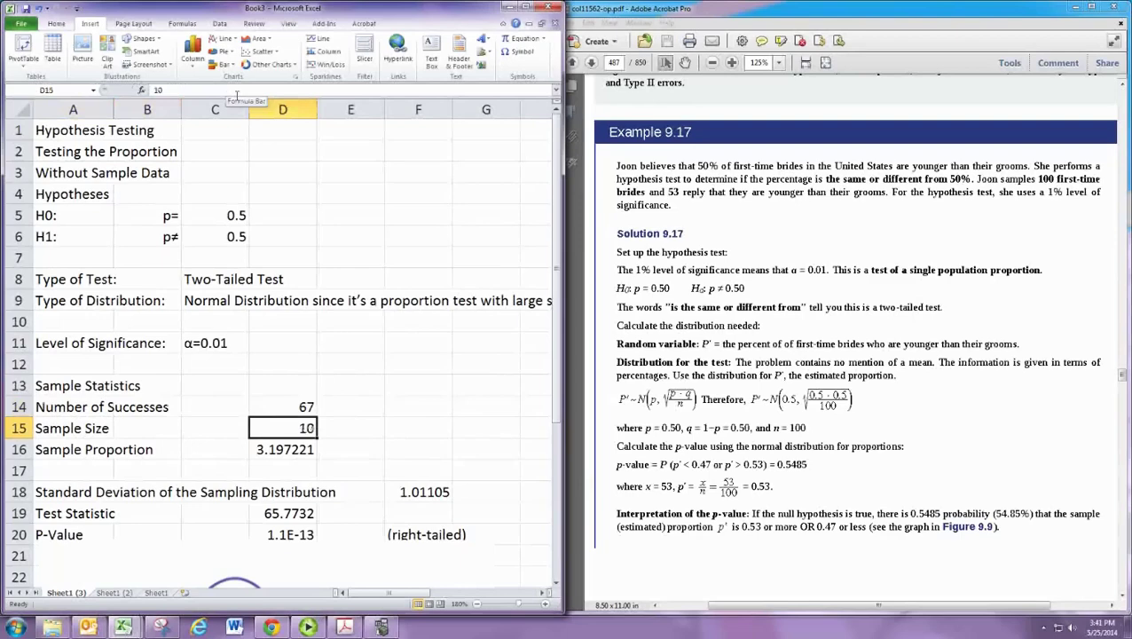
text(100)
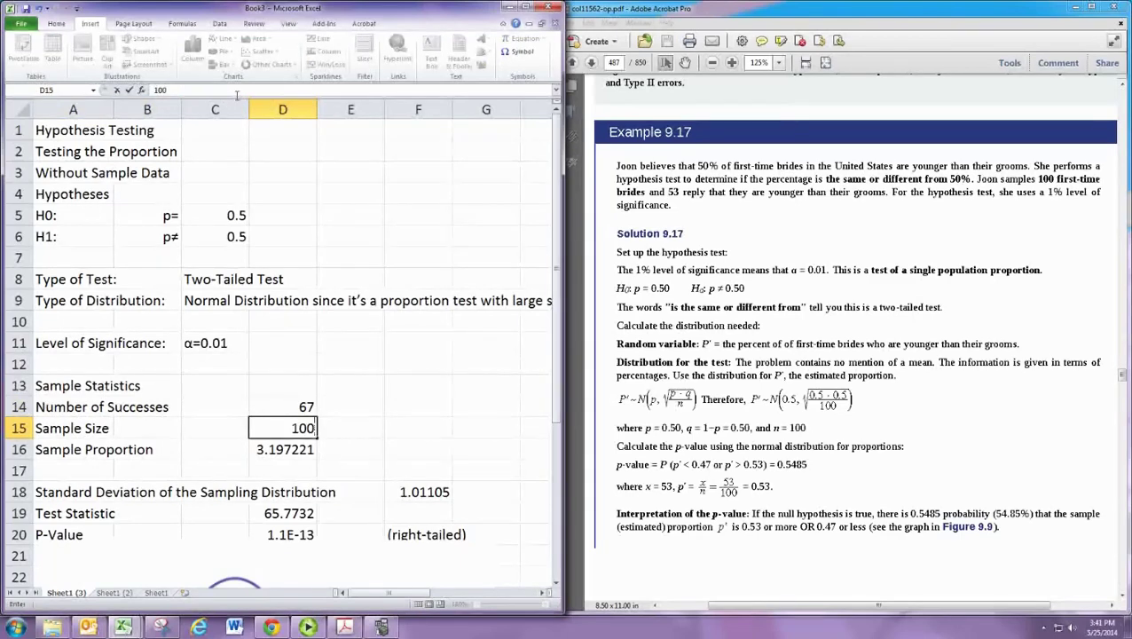
key(Return)
key(Up)
key(Up)
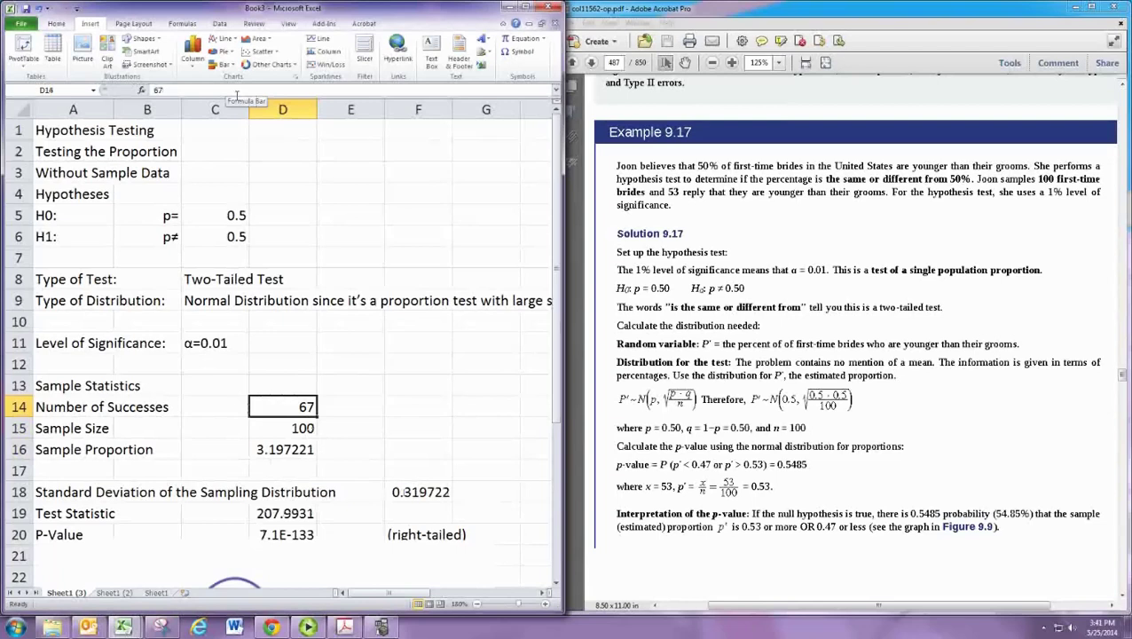
text(53)
key(Return)
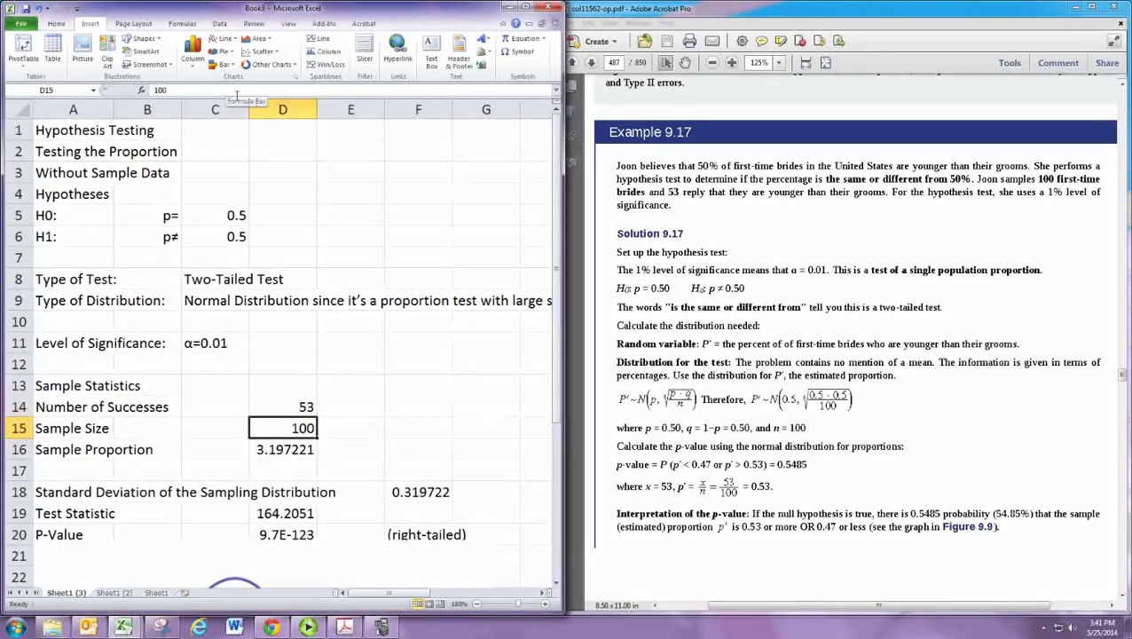
Step: Calculate the sample proportion in D16 with the formula =D14/D15
key(Down)
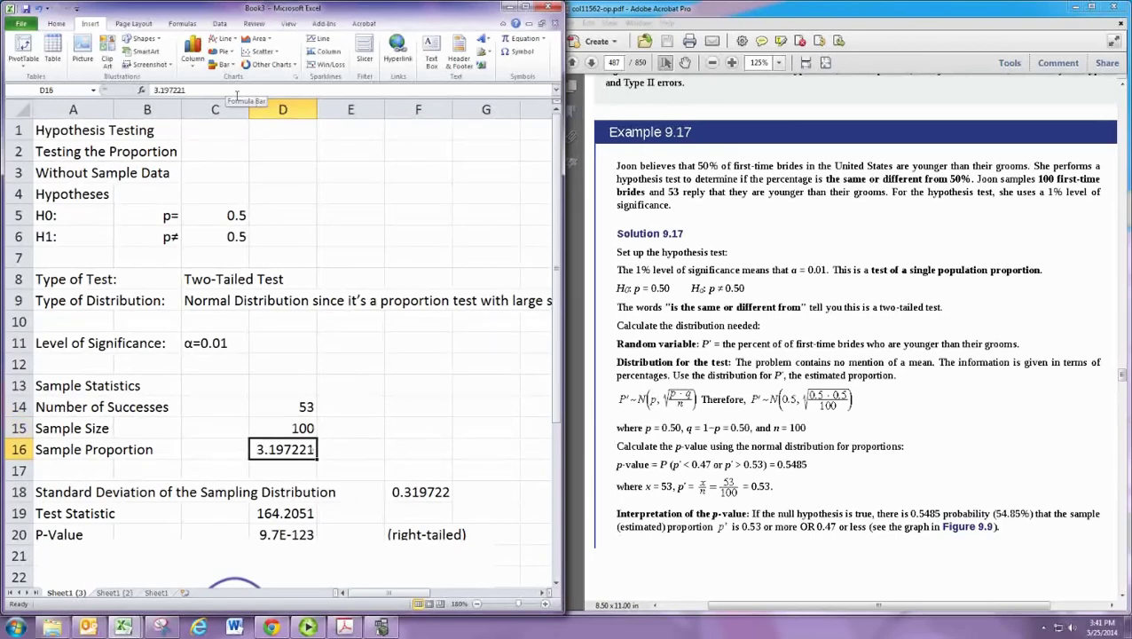
text(=D14/D15)
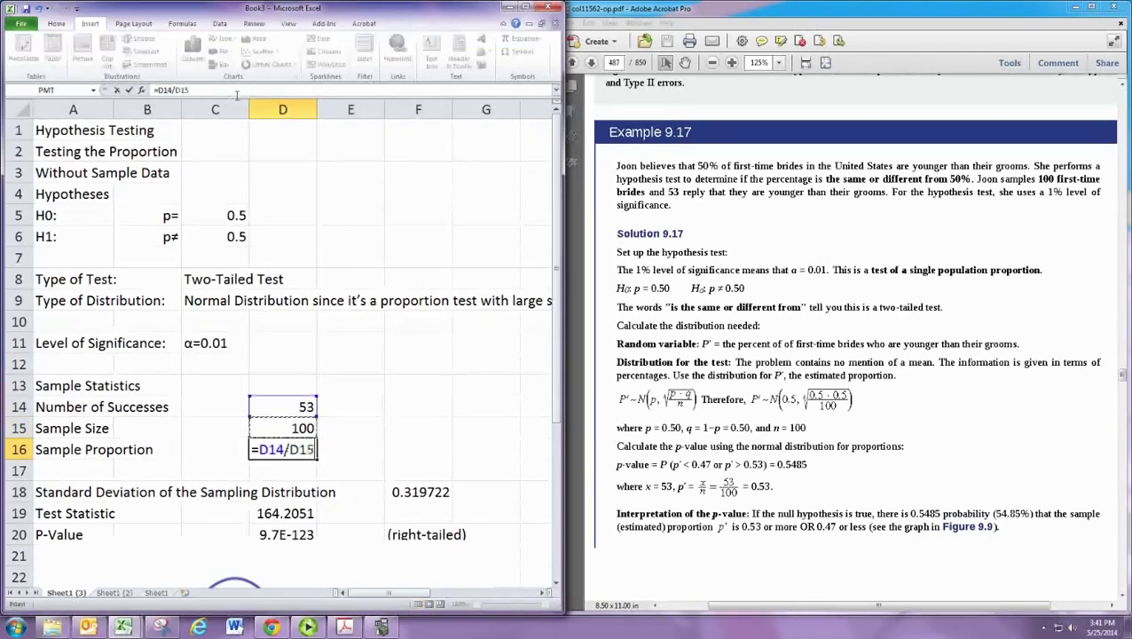
key(Return)
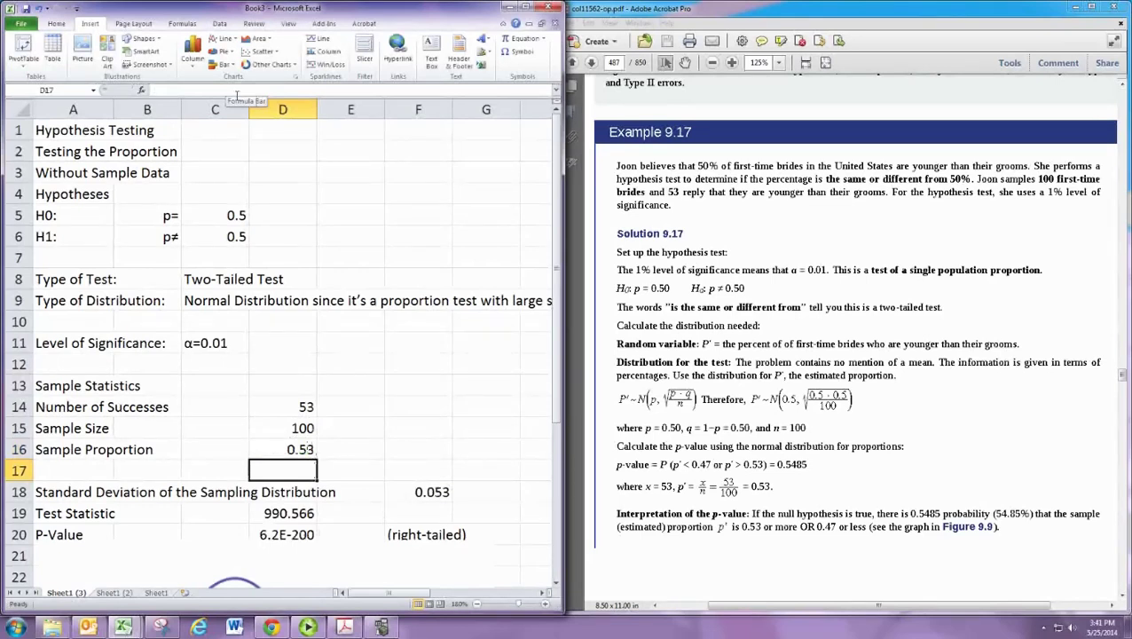
Step: Replace the standard deviation of the sampling distribution in F18 with the formula =SQRT(C5*(1-C5)/D15)
key(Down)
key(Right)
key(Right)
text(=)
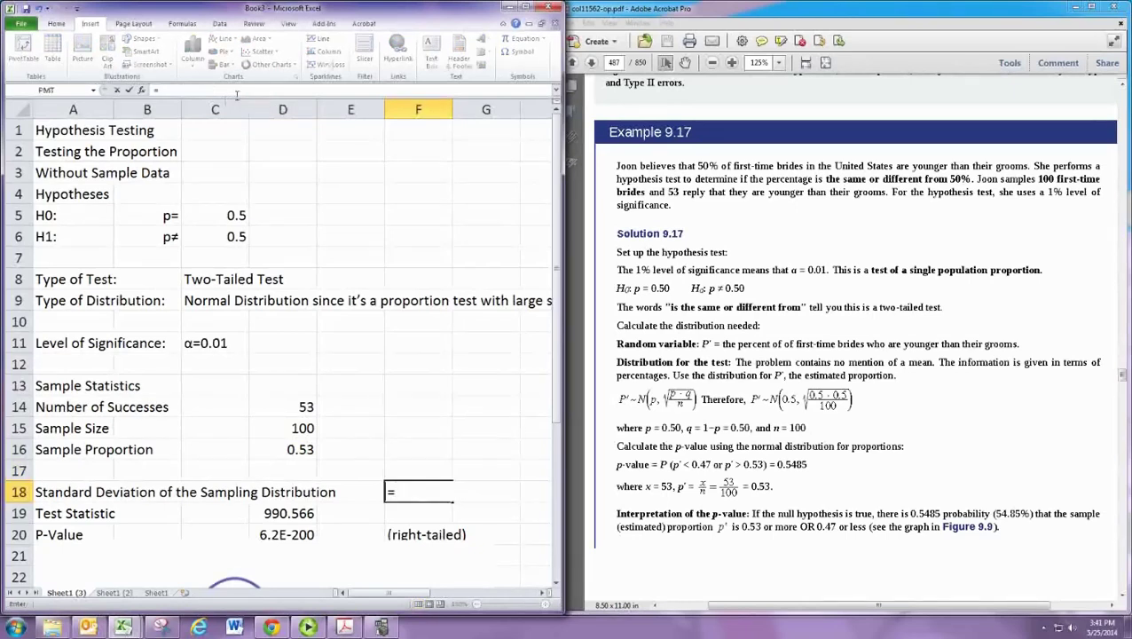
text(SQRT)
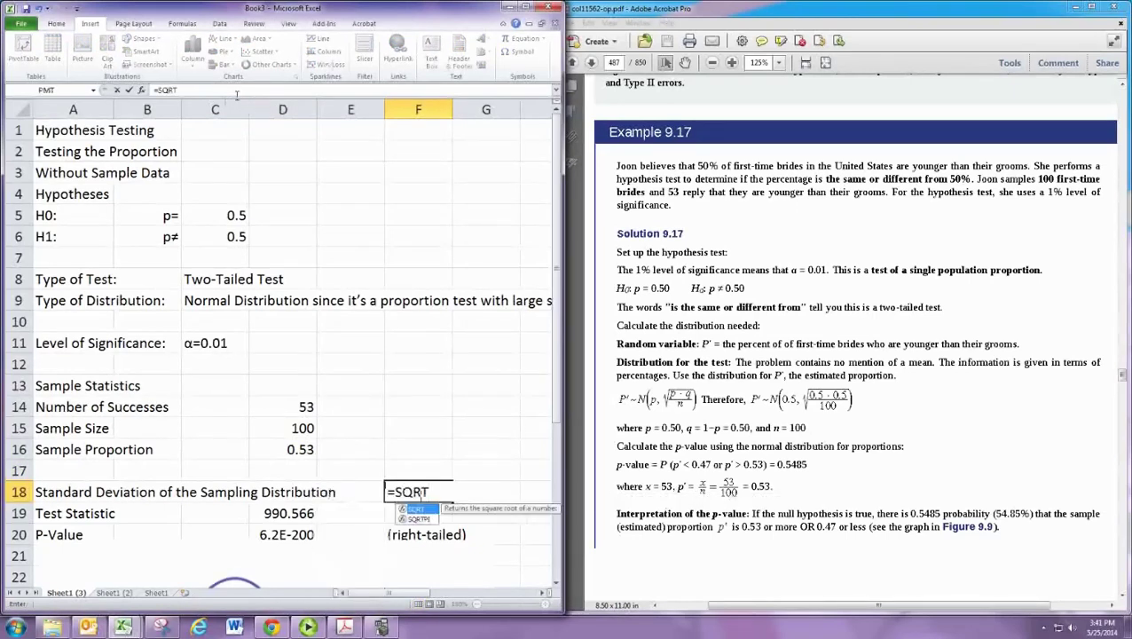
text(()
click(219, 218)
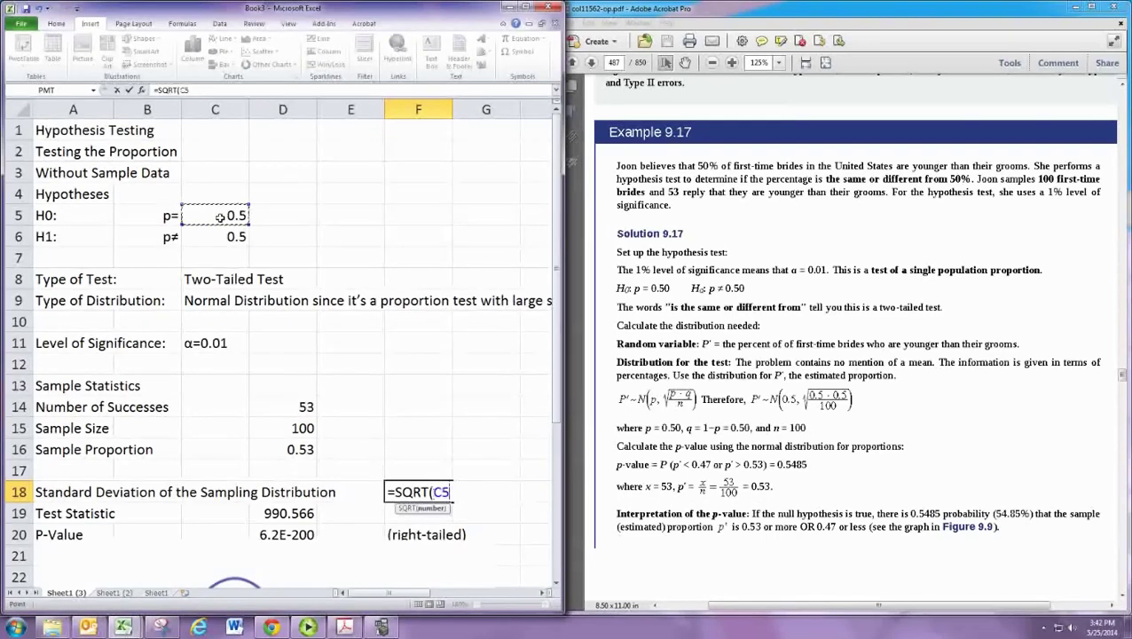
text(*(1-)
click(219, 217)
text()/)
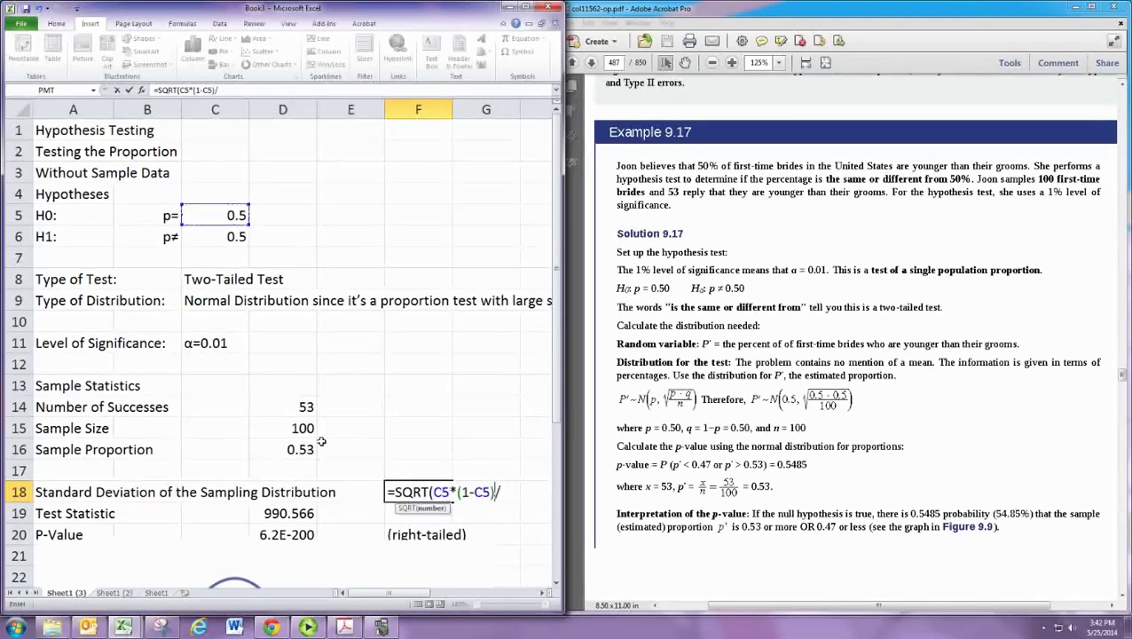
click(293, 429)
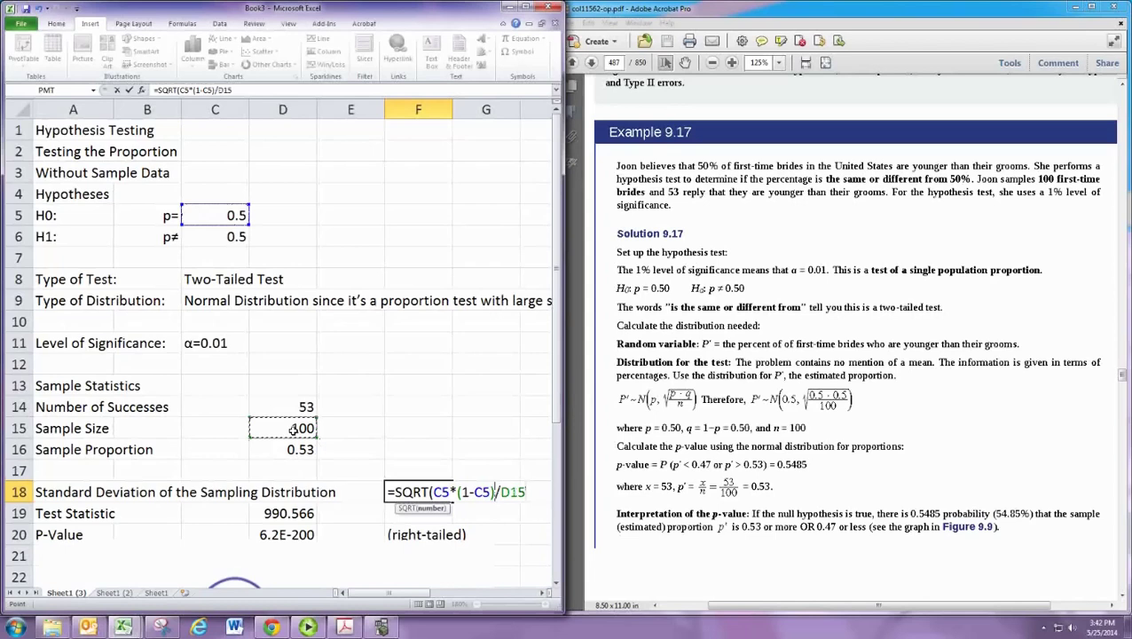
text())
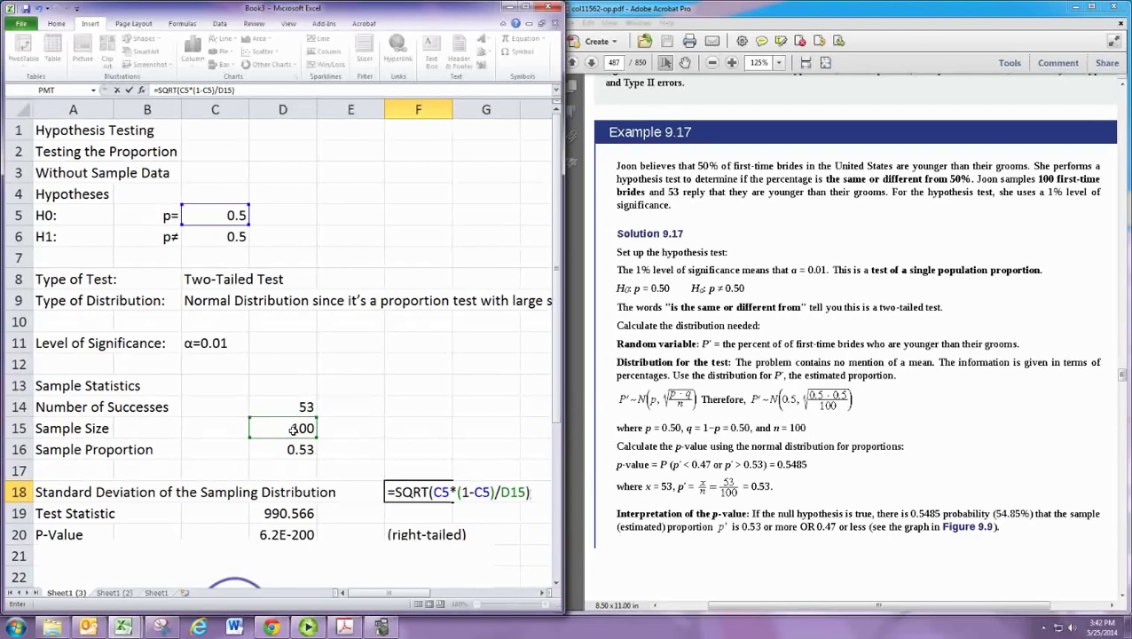
key(Return)
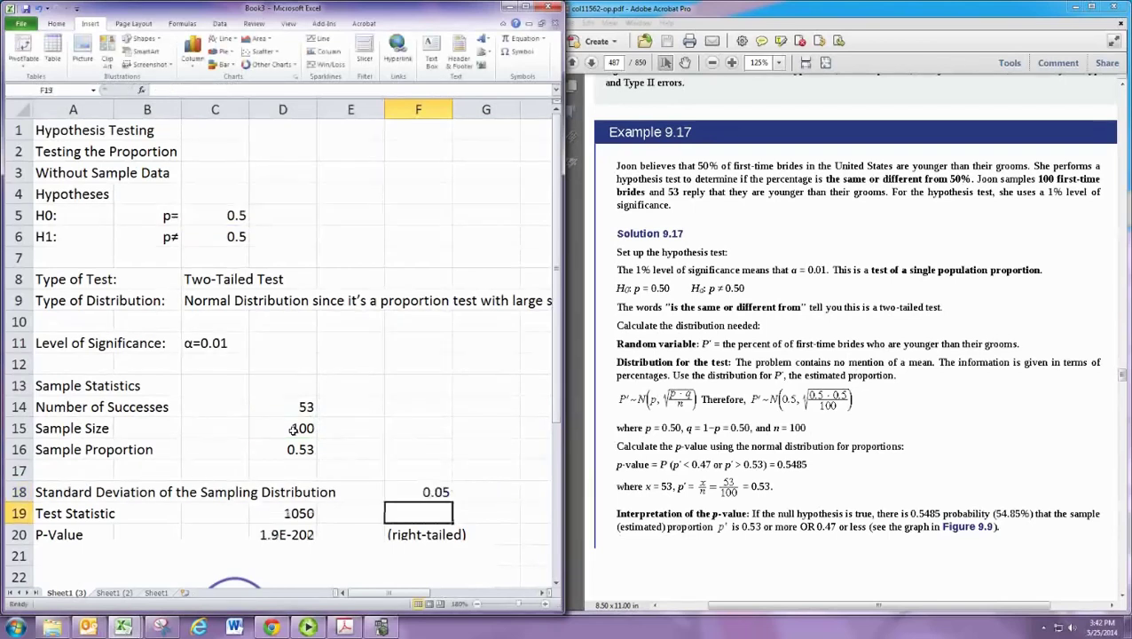
Step: Clear the Test Statistic value in D19 and its label in A19
key(Left)
key(Left)
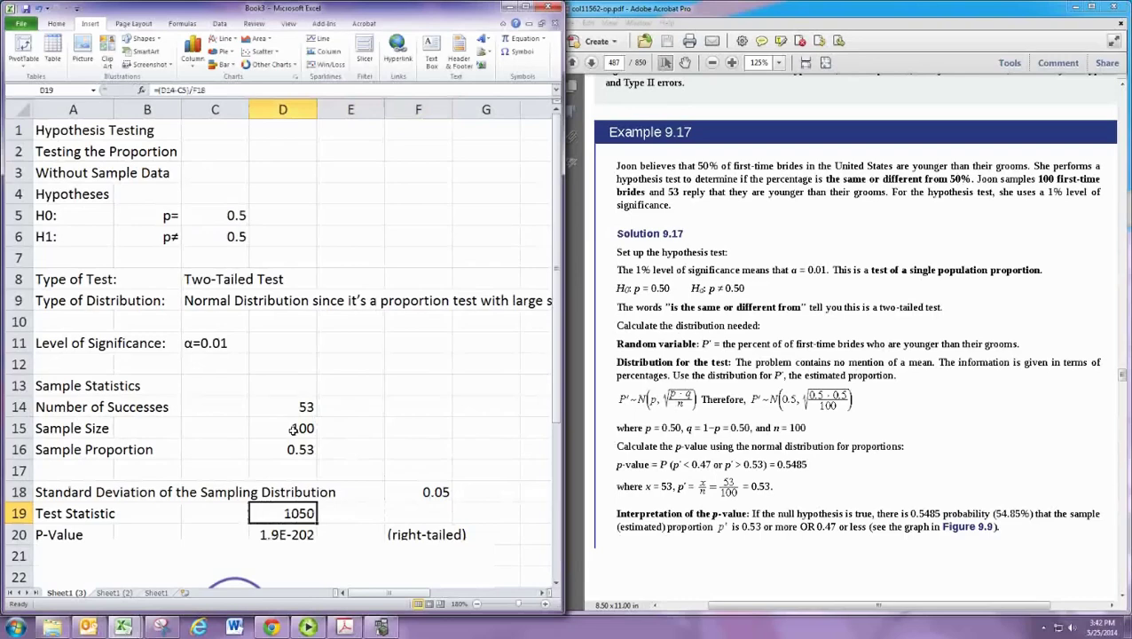
key(Delete)
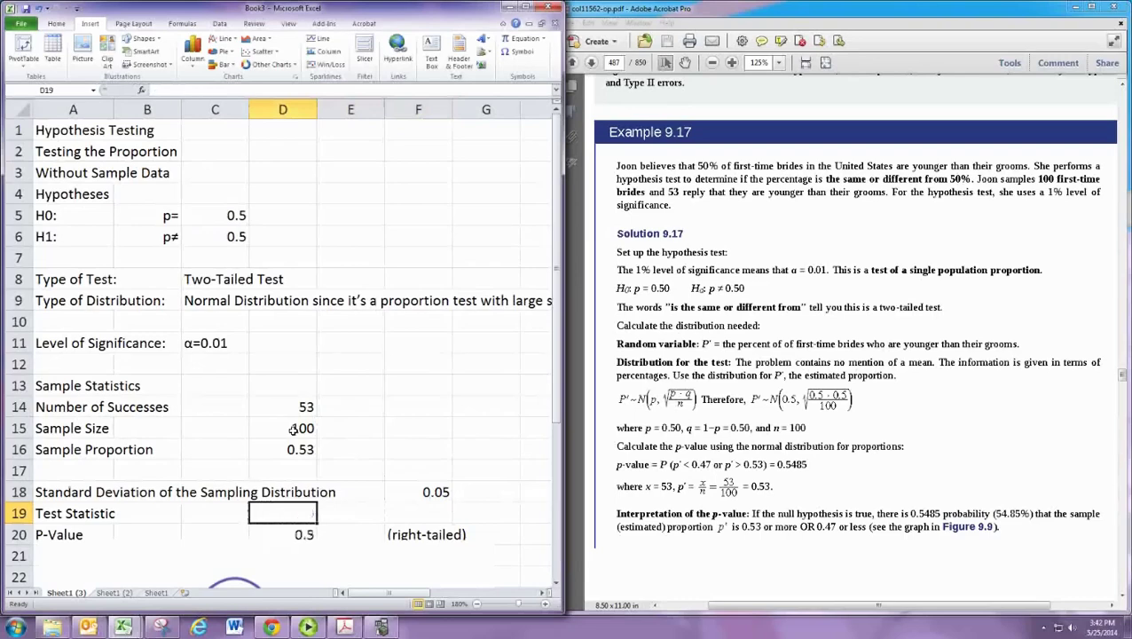
scroll(293, 428, down, 2)
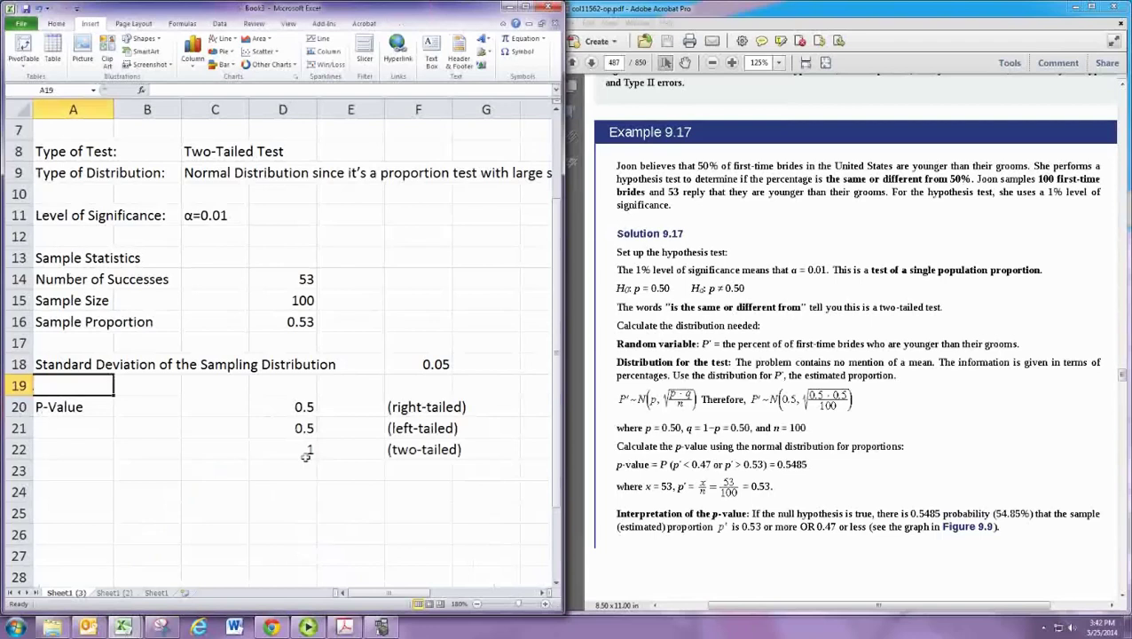
Step: Swap the right-tailed and left-tailed P-Value entries so left-tailed is in row 20 and right-tailed in row 21
click(304, 410)
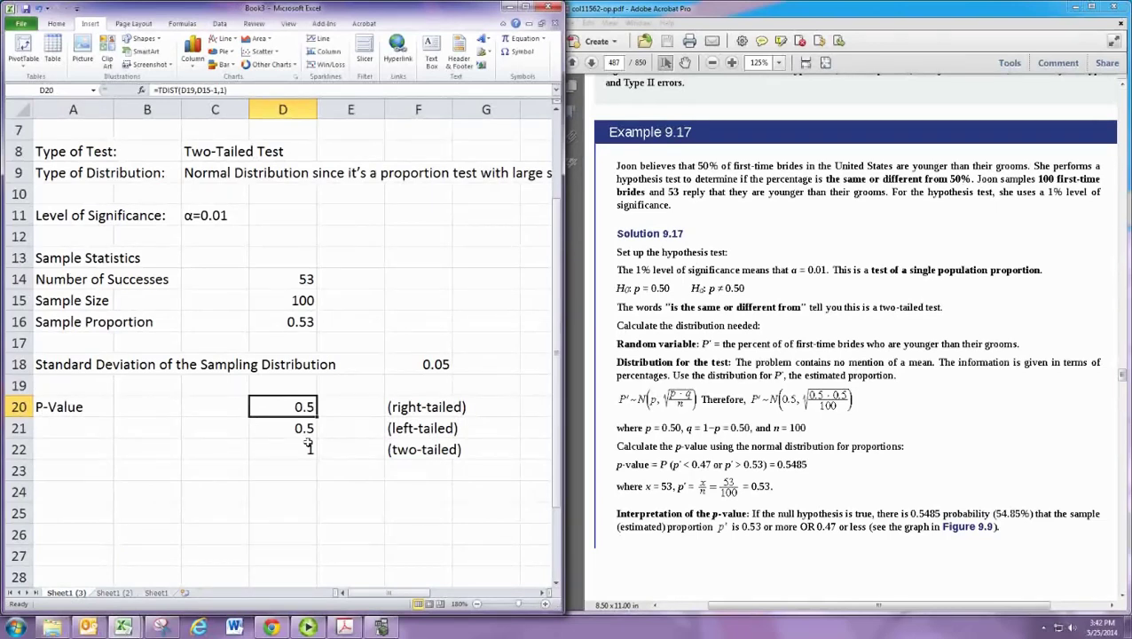
shift+click(435, 403)
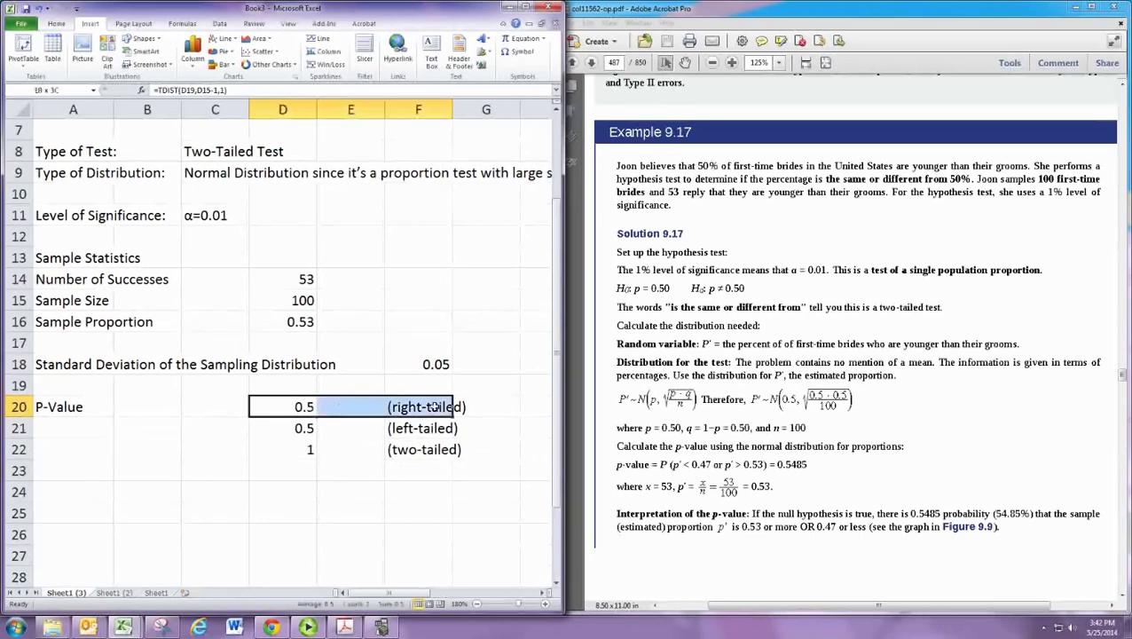
key(ctrl+c)
click(292, 428)
drag(293, 429, 407, 430)
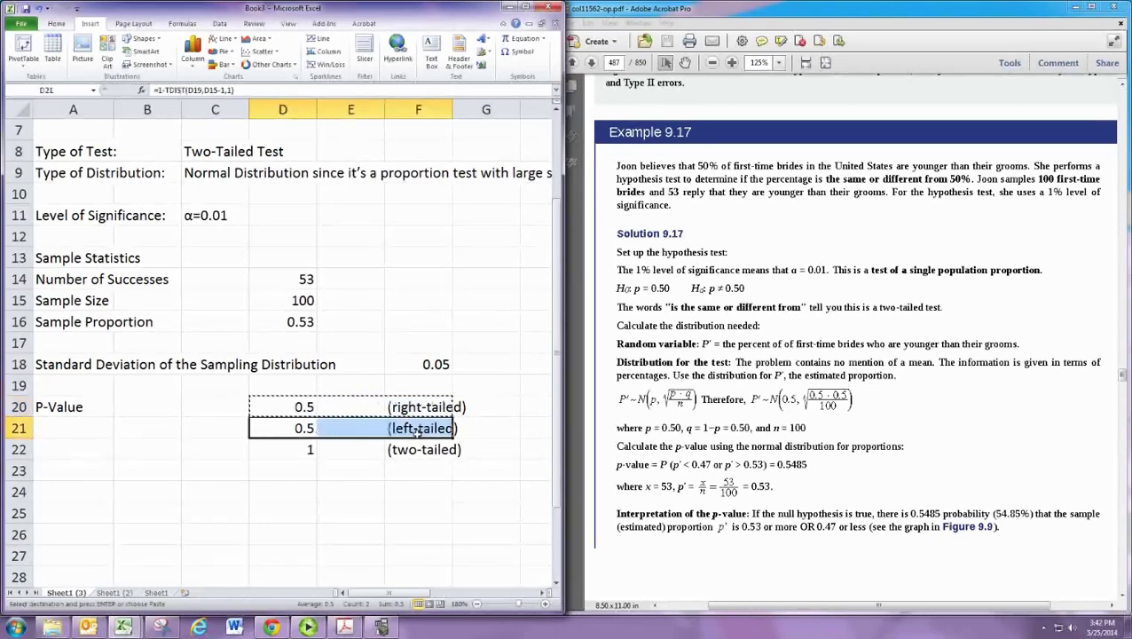
drag(306, 449, 410, 453)
right_click(410, 452)
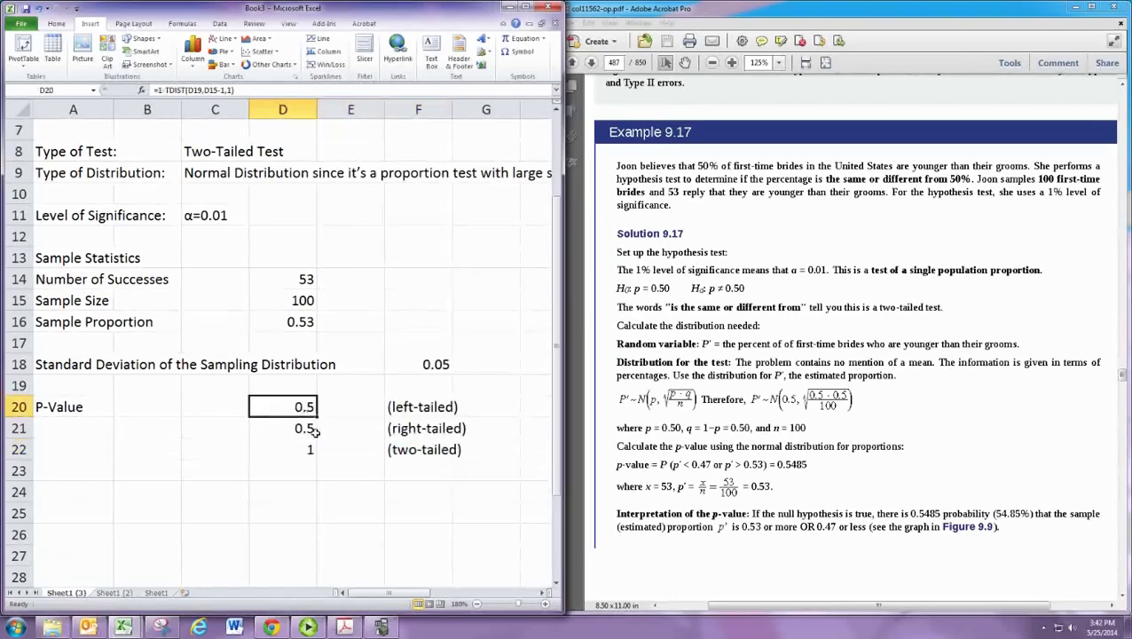
Step: Calculate the left-tailed P-Value in D20 with the formula =NORMDIST(D16,C5,F18,1)
scroll(488, 436, up, 2)
scroll(488, 436, down, 1)
text(=NORM)
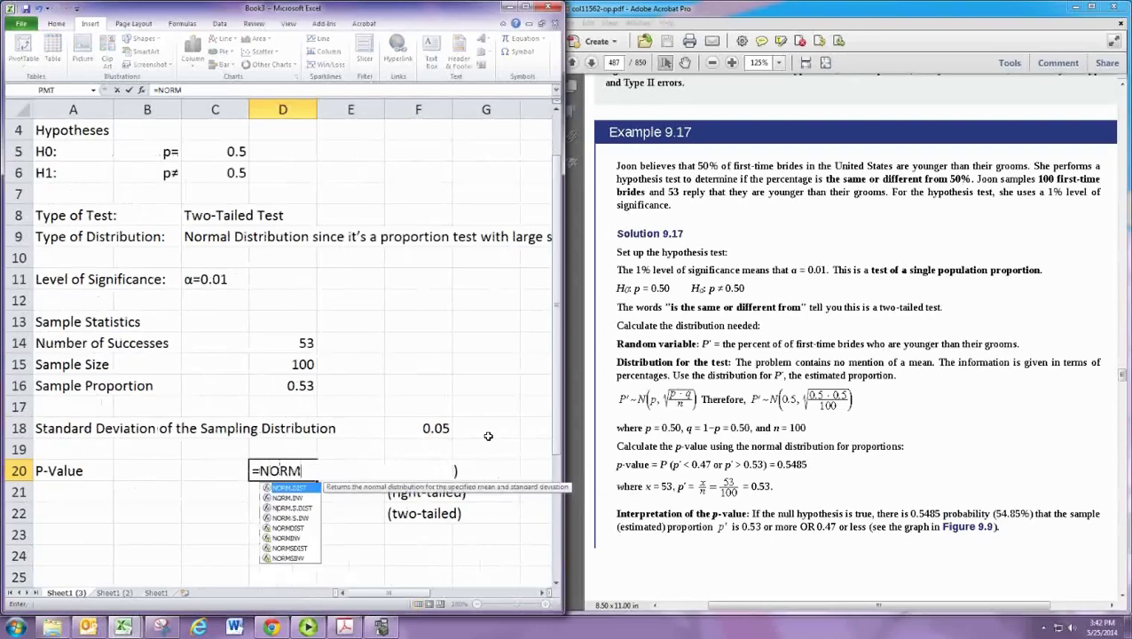
text(DIST()
click(295, 386)
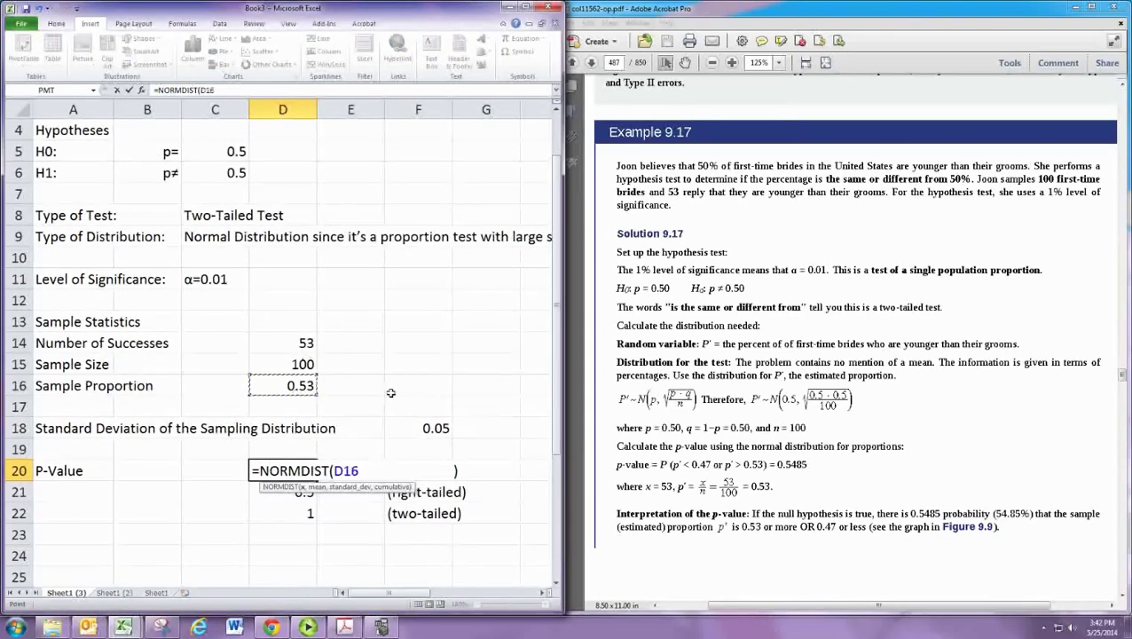
text(,)
click(236, 153)
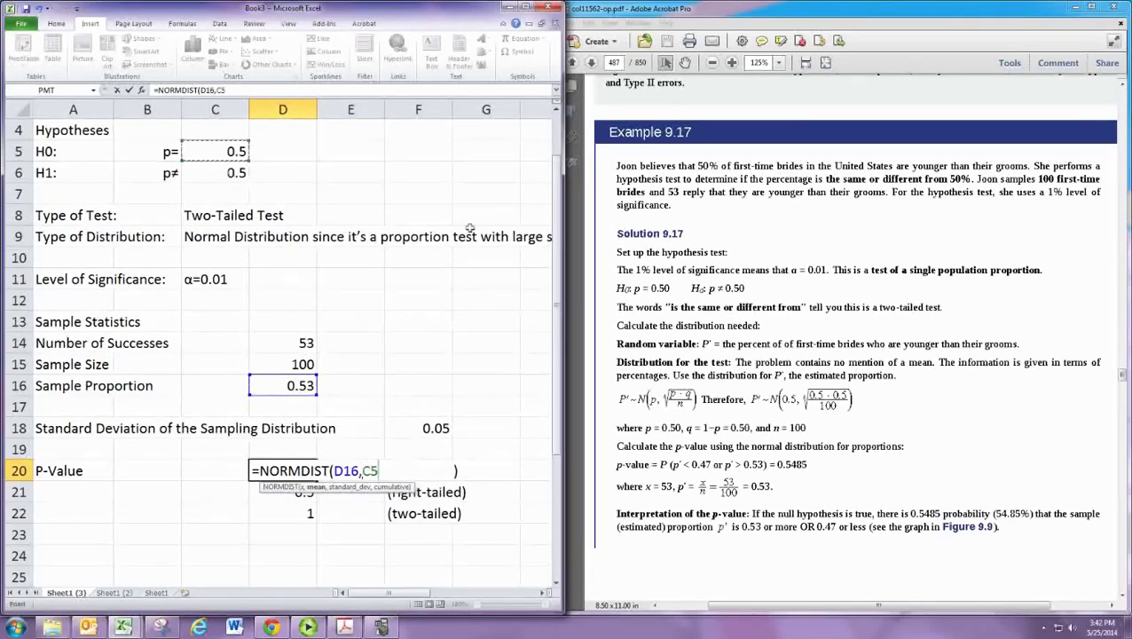
text(,)
click(448, 428)
text(,1)
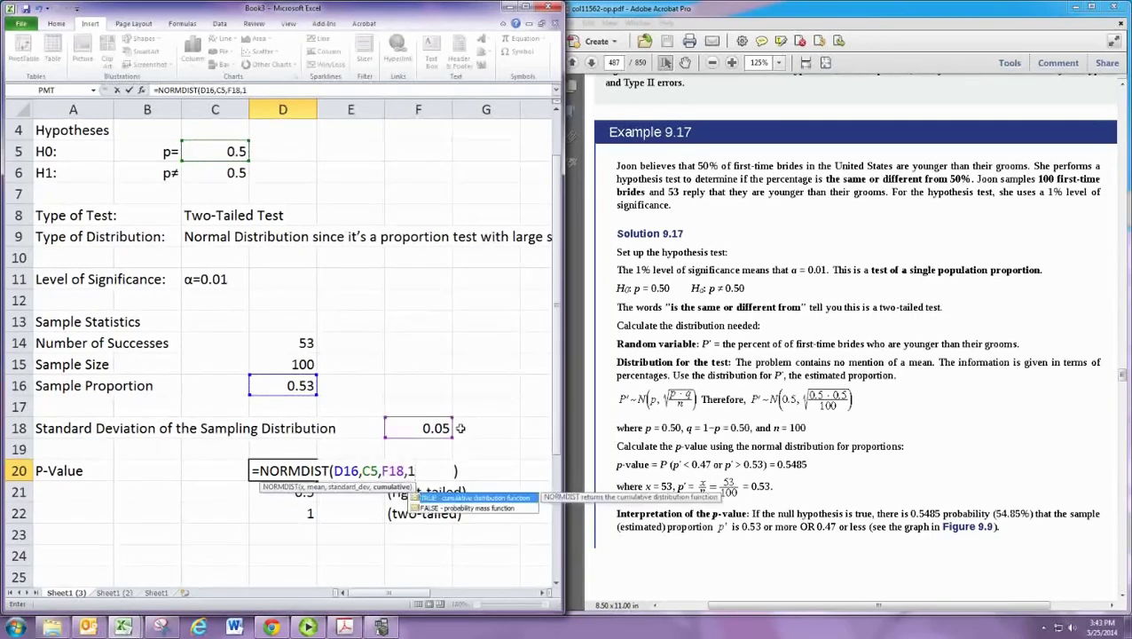
text())
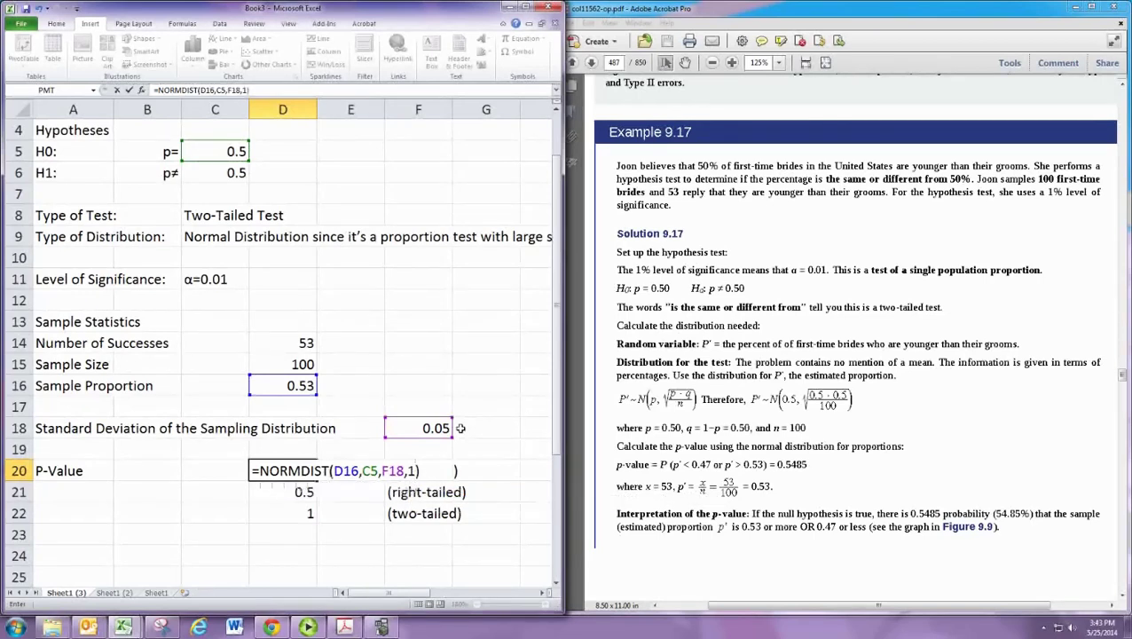
key(Return)
Step: Calculate the right-tailed P-Value in D21 with the formula =1-NORMDIST(D16,C5,F18,1)
text(=)
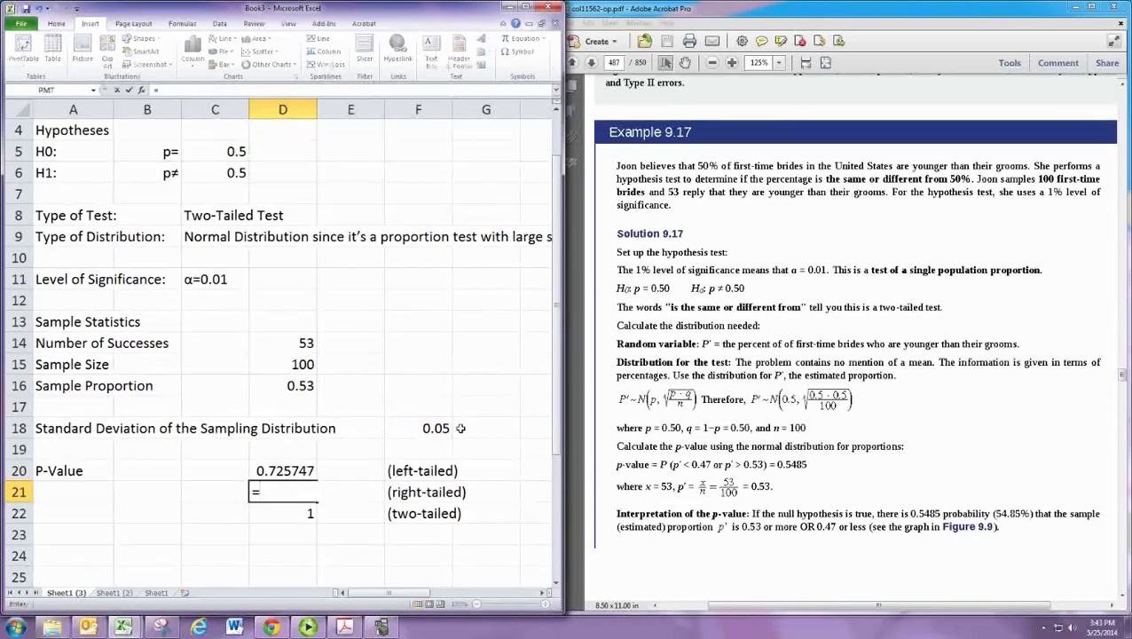
text(1-N)
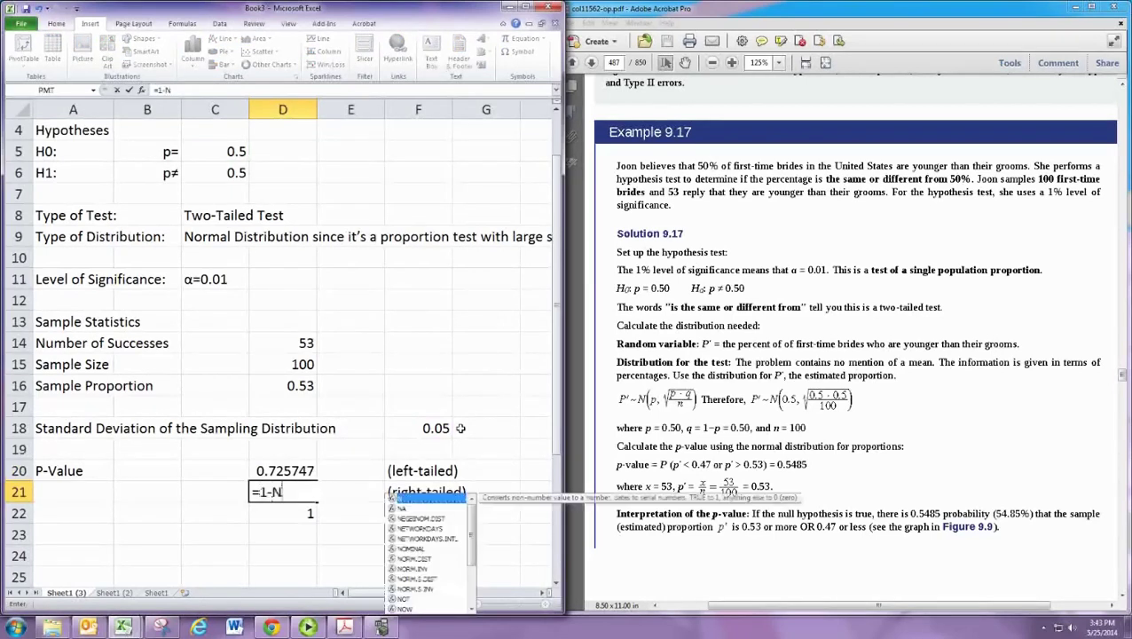
text(ORMDIST()
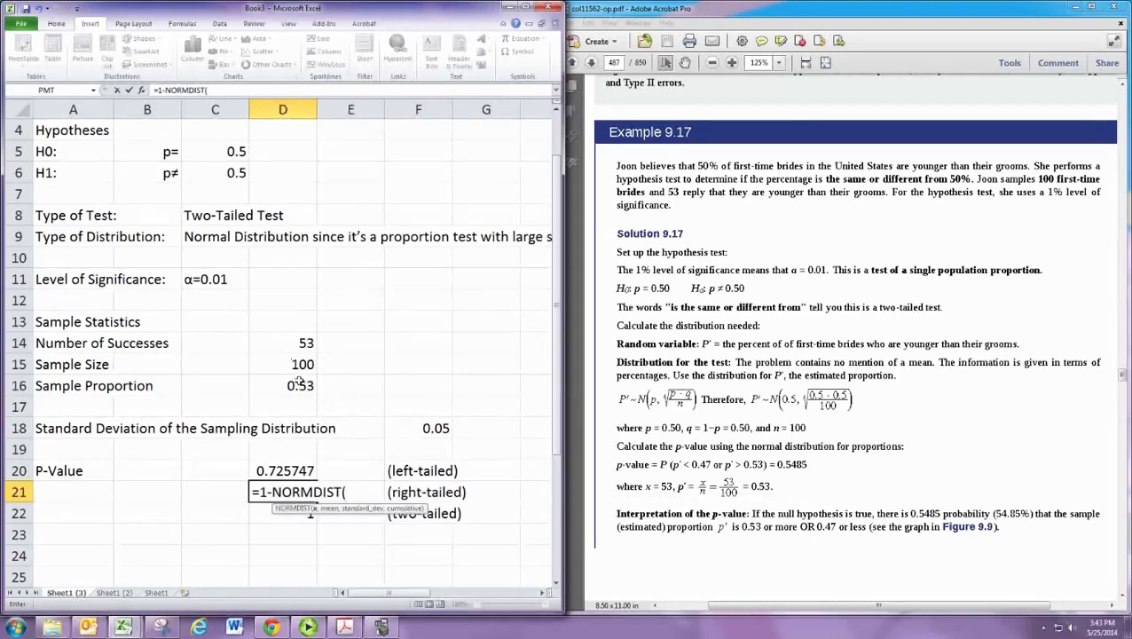
click(299, 388)
text(,)
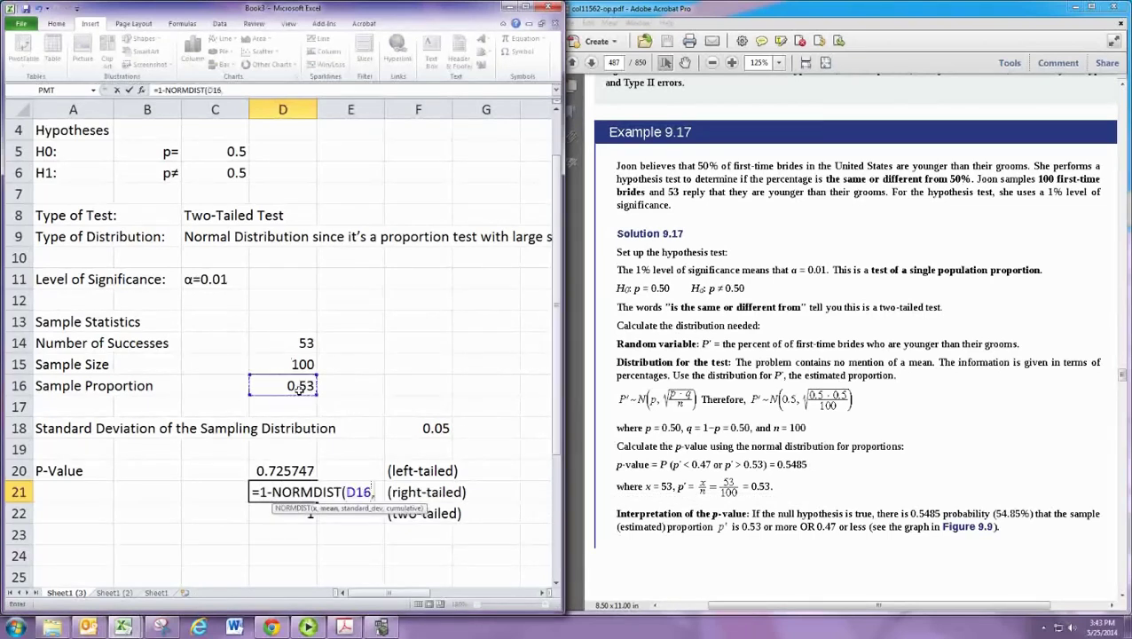
click(230, 154)
text(,)
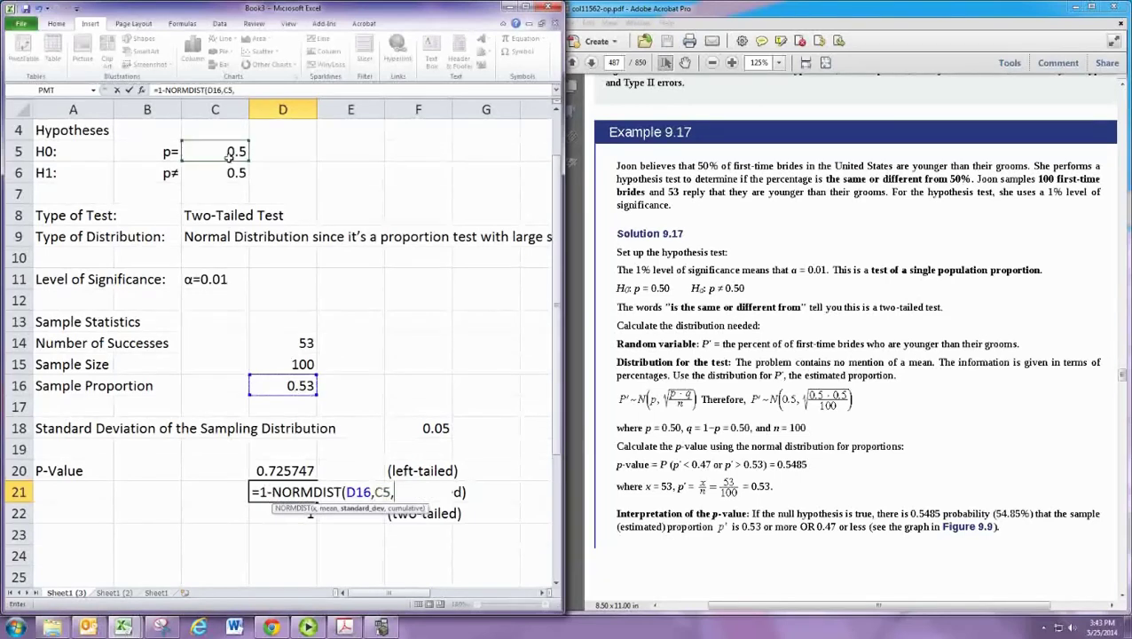
click(412, 428)
text(,1))
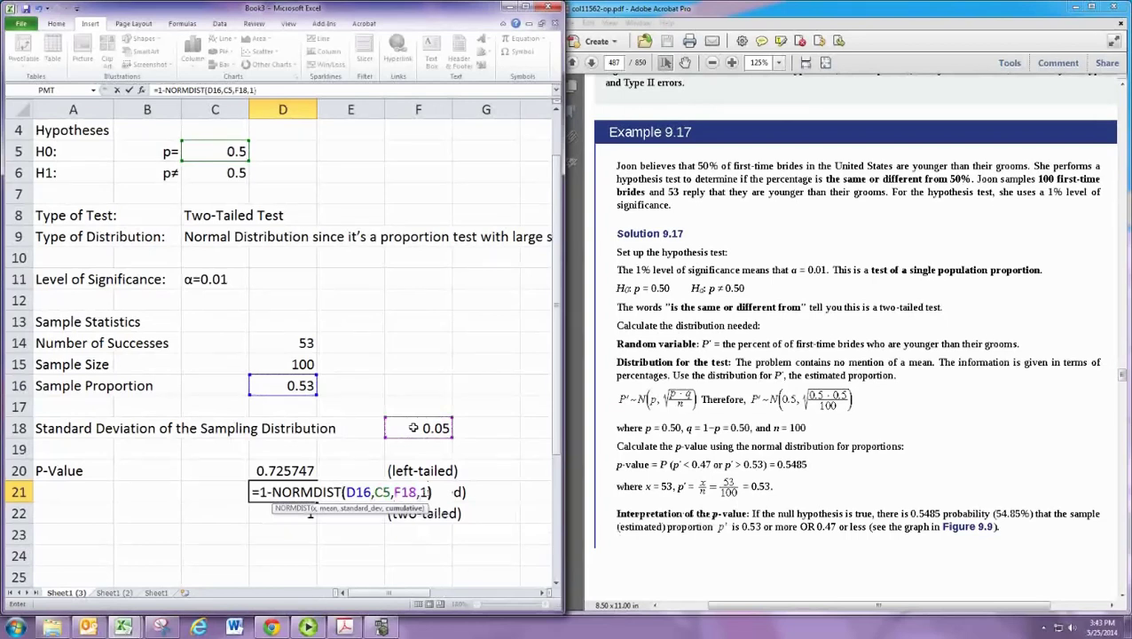
key(Return)
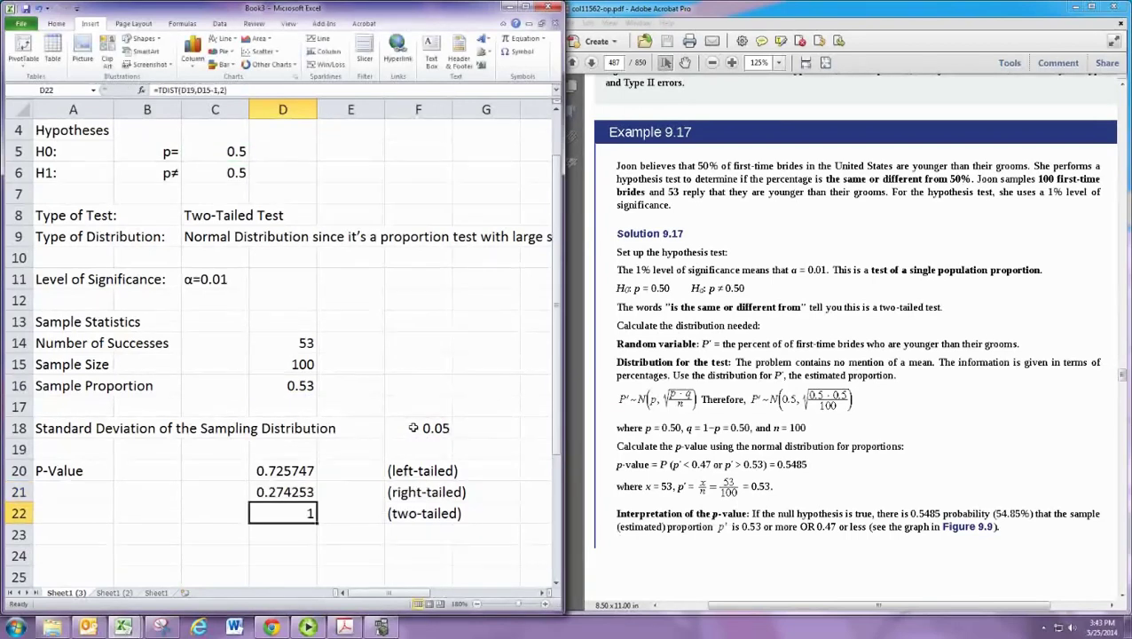
Step: Calculate the two-tailed P-Value in D22 with the formula =2*MIN(D20:D21)
text(=2*)
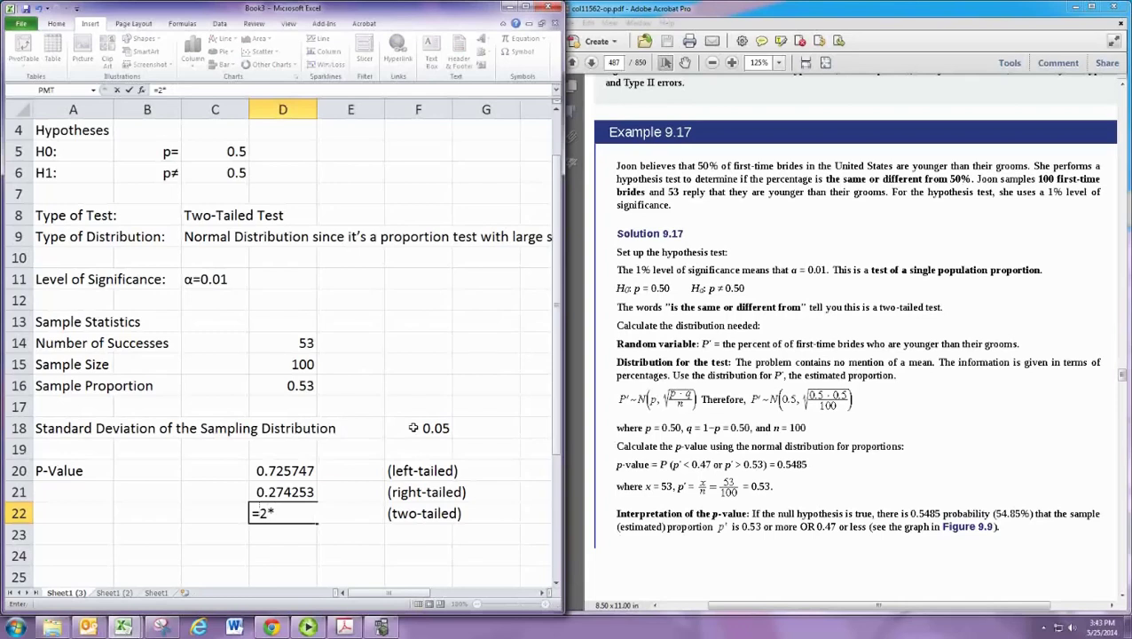
text(MIN(D20:D21))
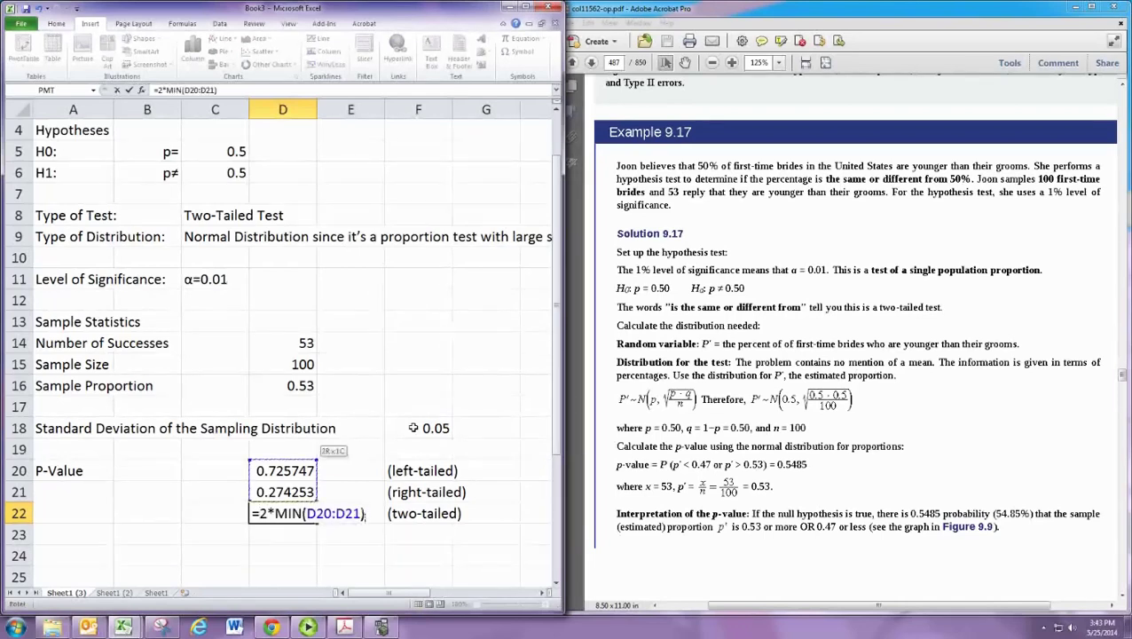
key(Return)
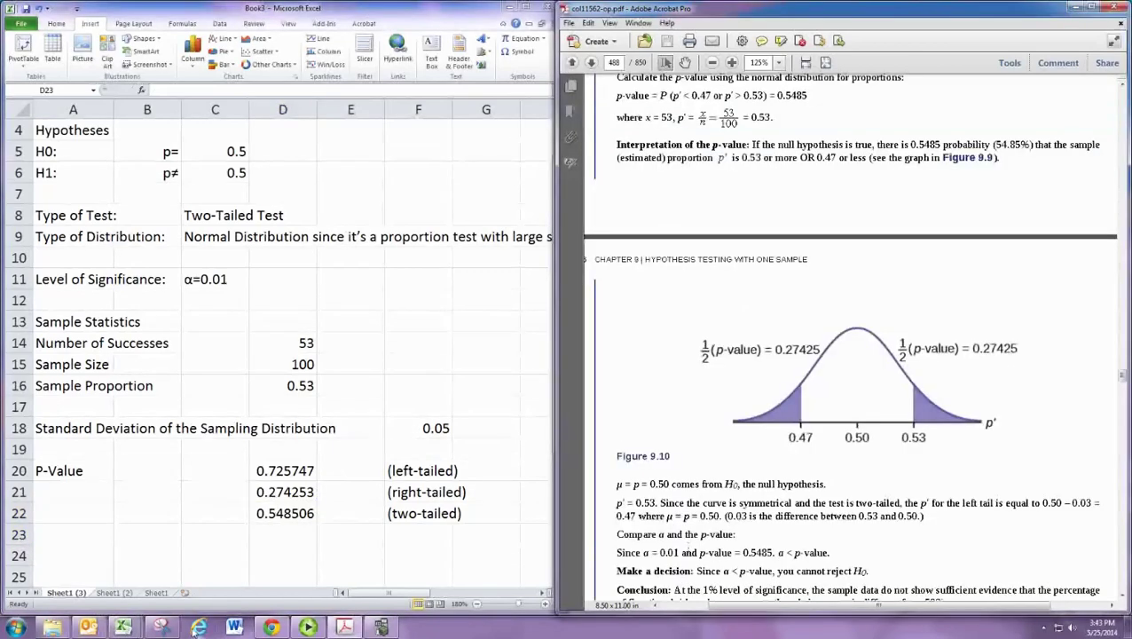
Step: Capture the two-tailed curve of Figure 9.10 from the PDF with Snipping Tool and paste it into the worksheet at A23
click(161, 628)
click(657, 226)
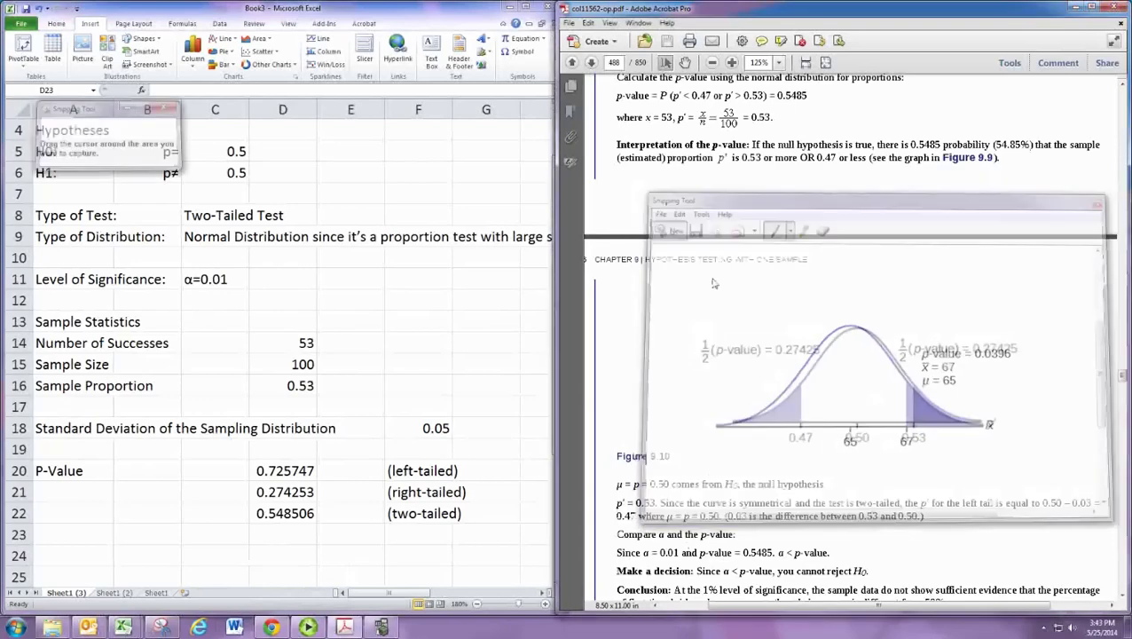
drag(692, 308, 1057, 461)
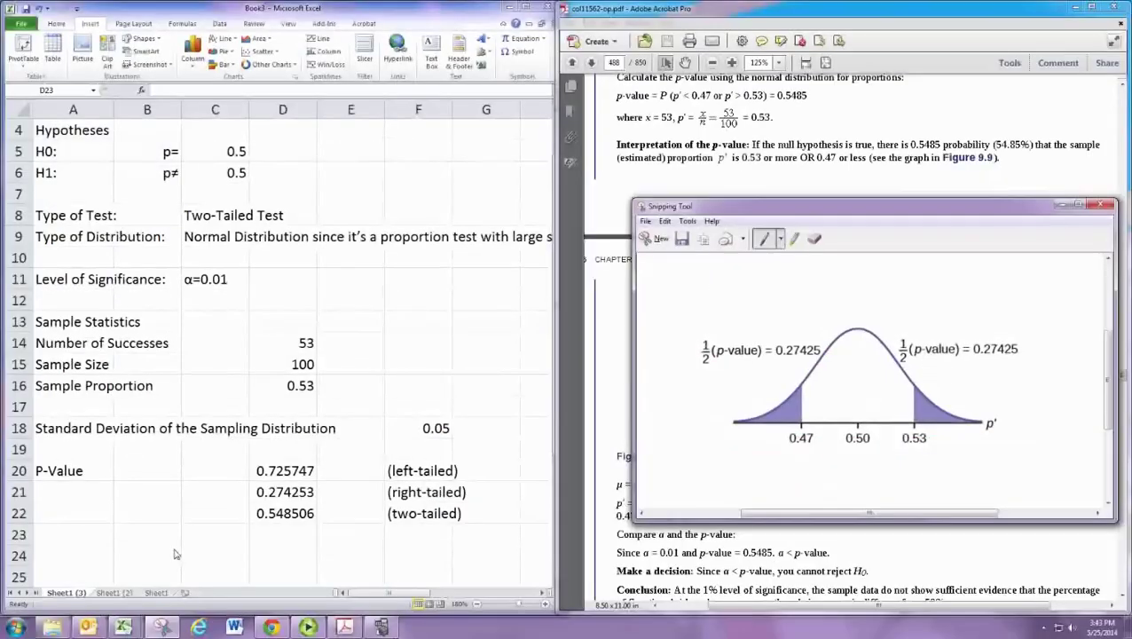
click(76, 537)
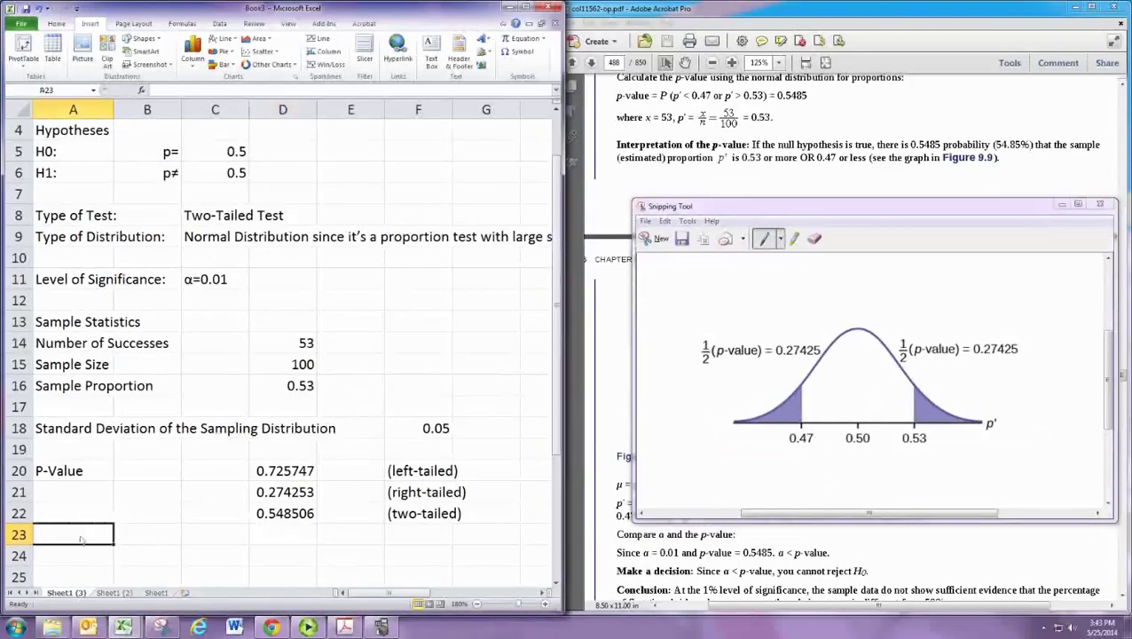
key(ctrl+v)
Step: Shrink the pasted curve picture proportionally so that it spans roughly rows 23 to 32
scroll(182, 533, down, 5)
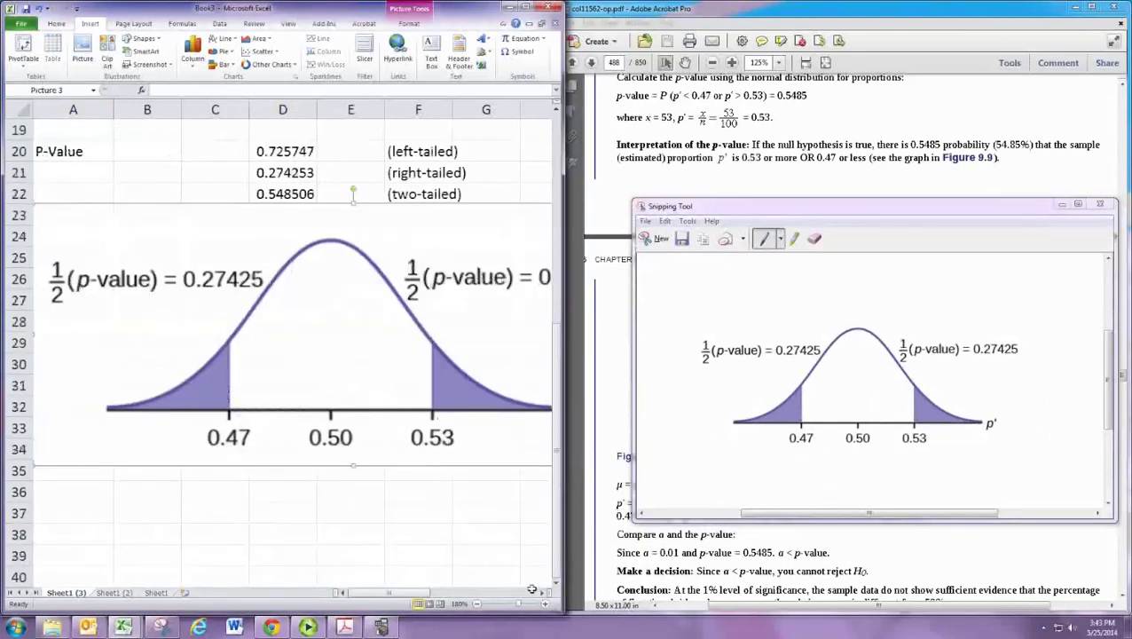
drag(531, 588, 455, 505)
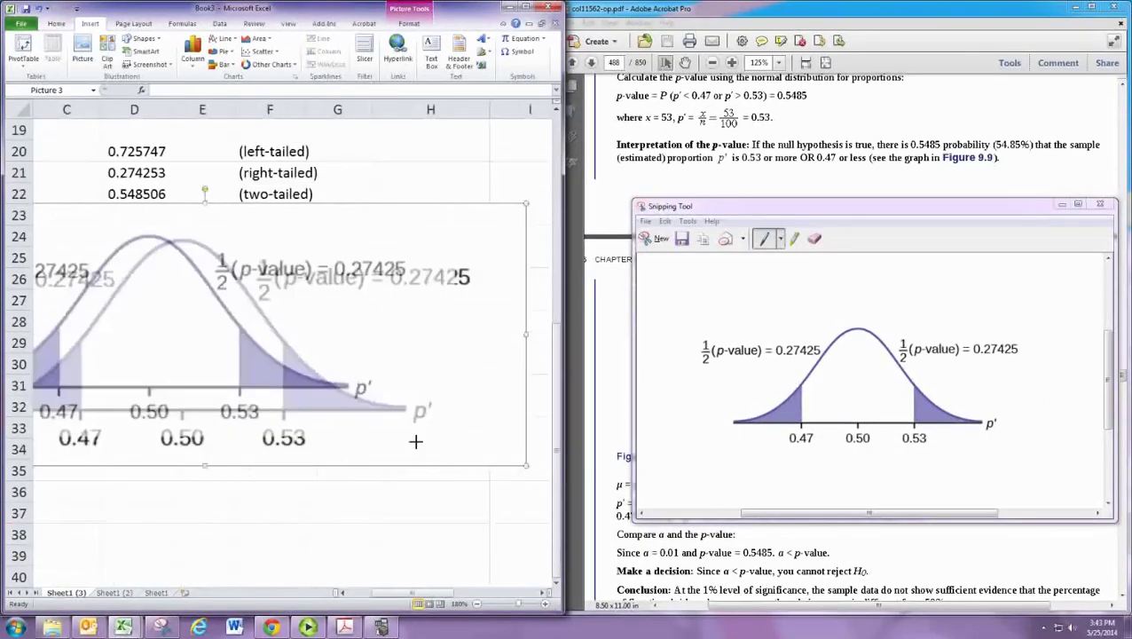
drag(438, 587, 359, 591)
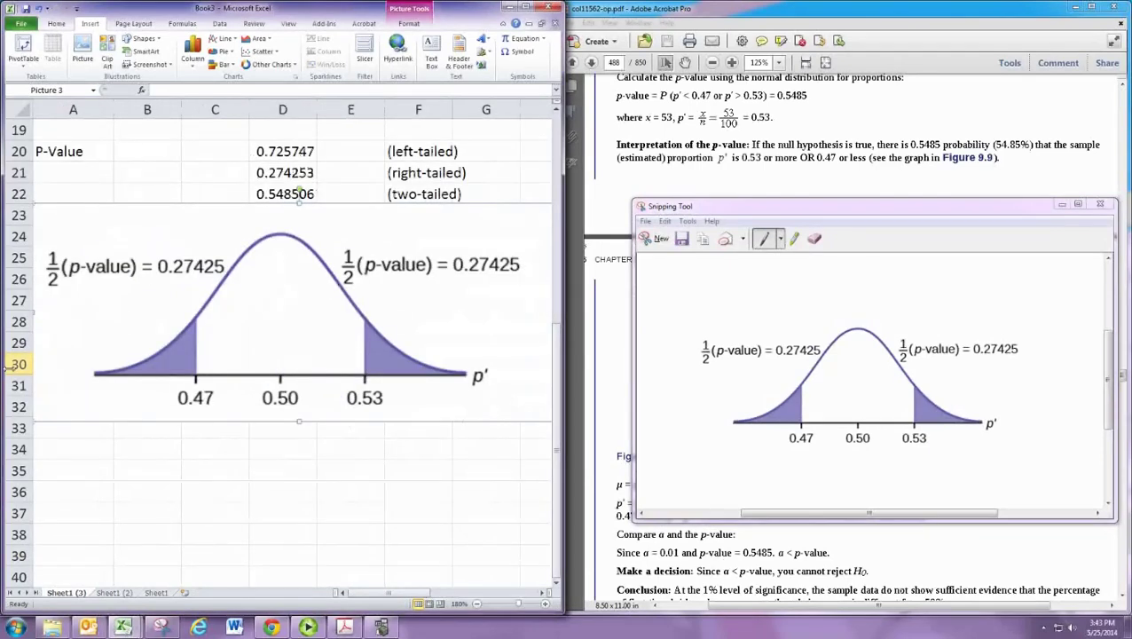
Step: Insert rows above row 28 until the Decision and Conclusion lines sit below the curve picture, starting at row 33
right_click(18, 321)
click(44, 371)
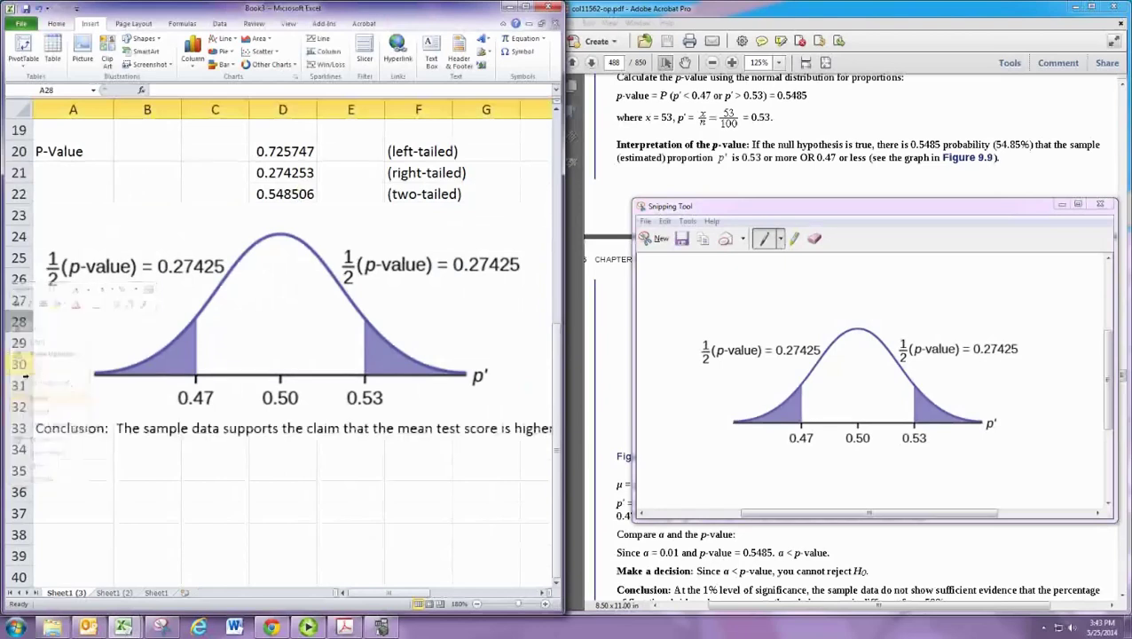
right_click(27, 321)
click(45, 364)
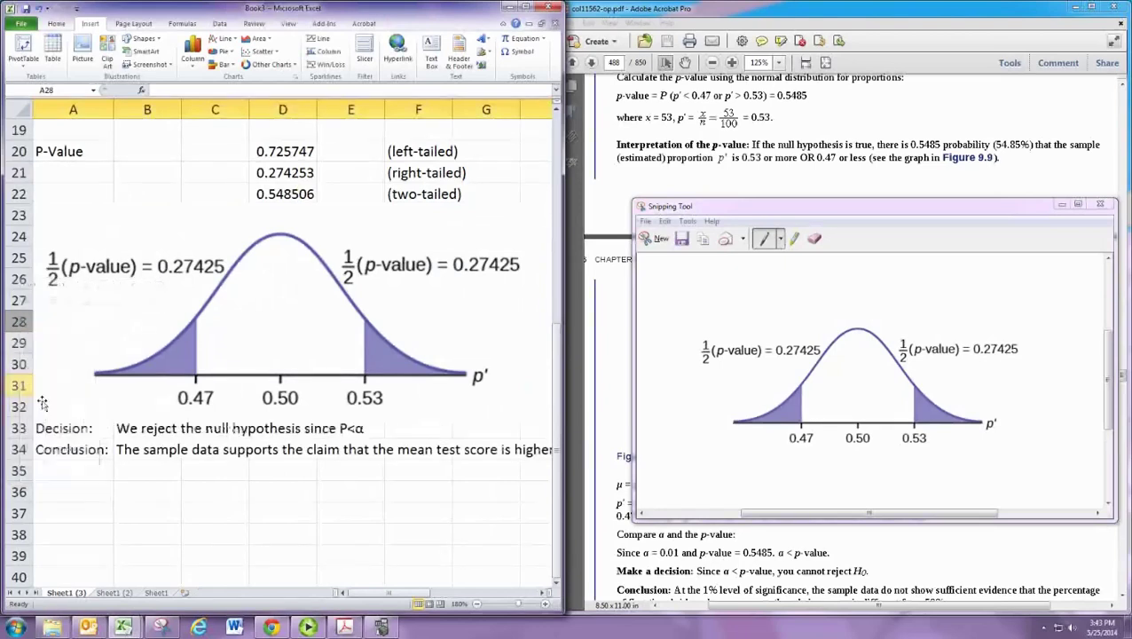
Step: Keep only the two-tailed P-Value and its label in row 20, and move the curve picture up directly beneath it
click(133, 433)
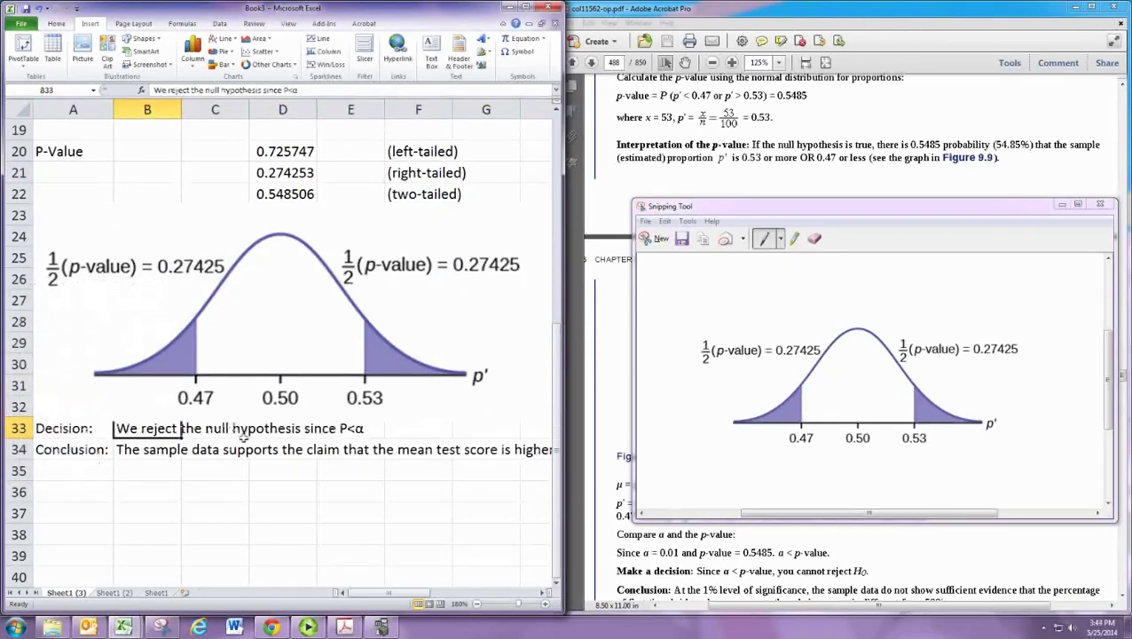
scroll(241, 437, up, 1)
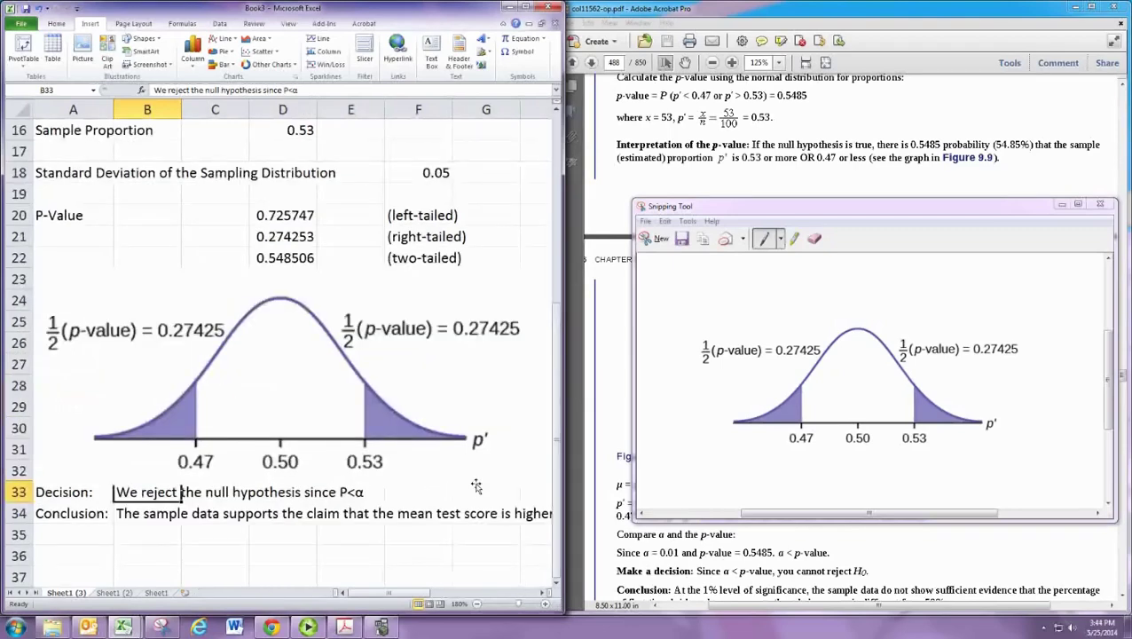
scroll(476, 486, up, 1)
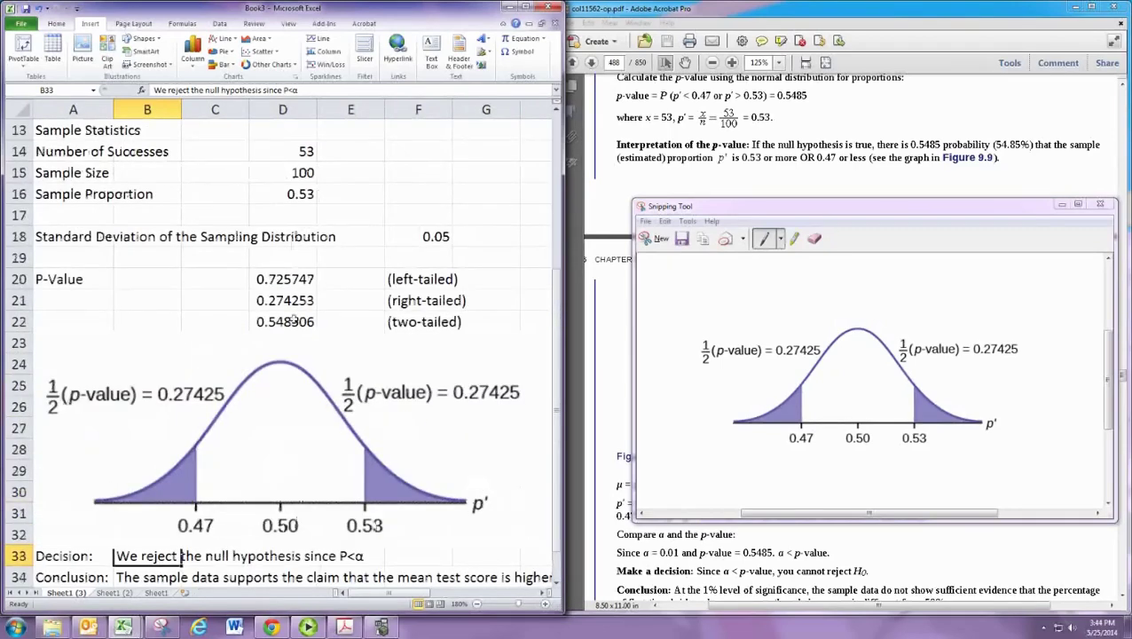
click(274, 323)
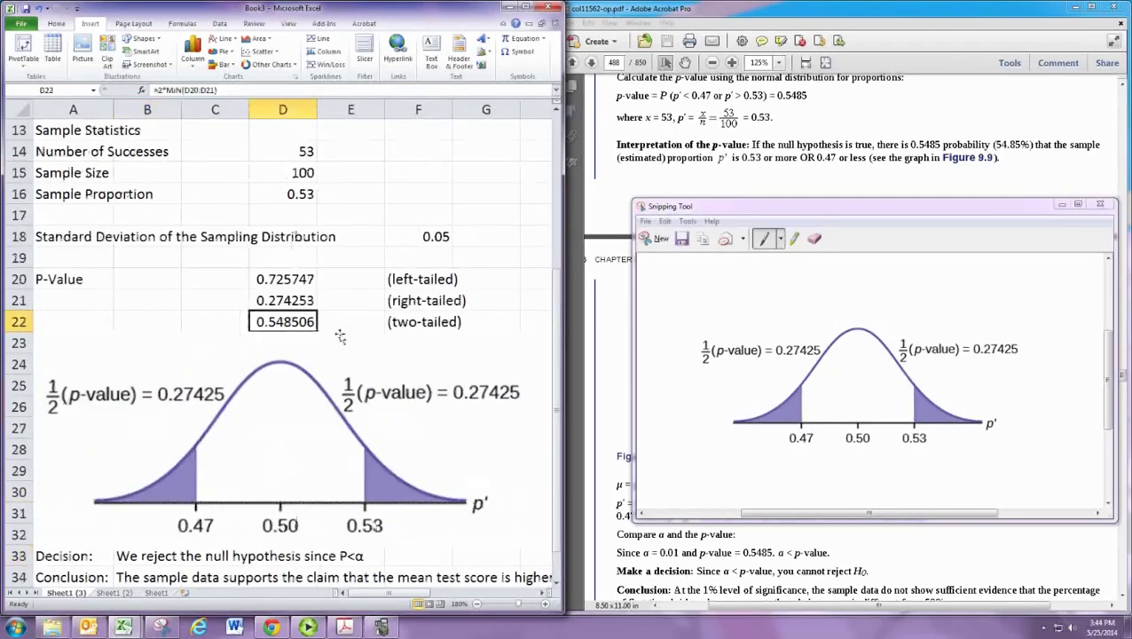
drag(340, 335, 355, 323)
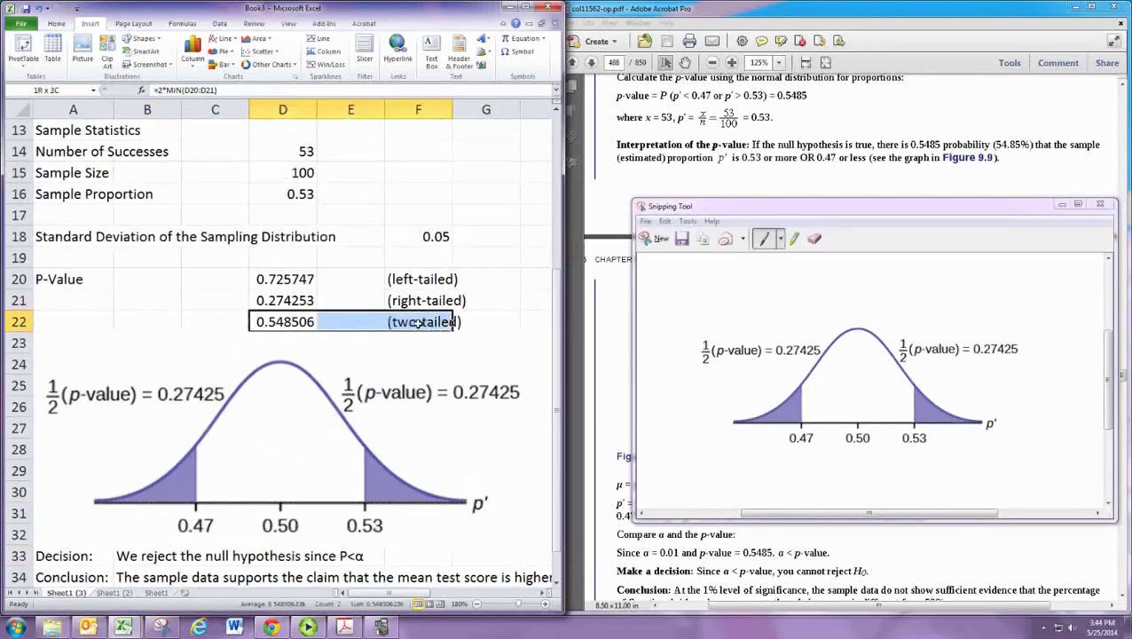
right_click(415, 322)
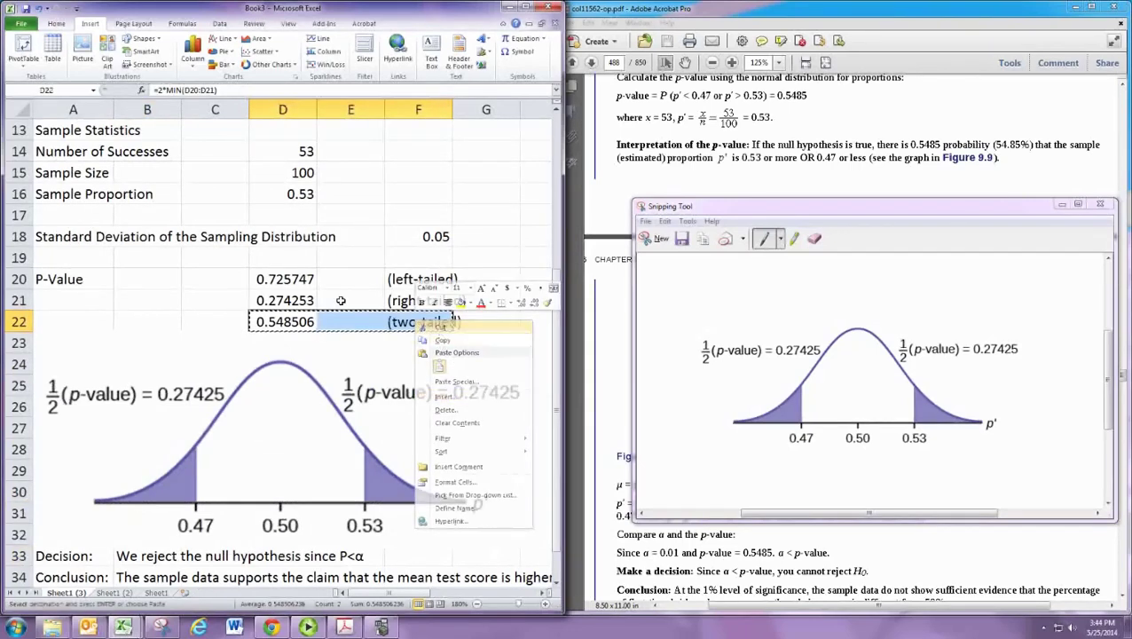
click(442, 340)
drag(297, 280, 430, 280)
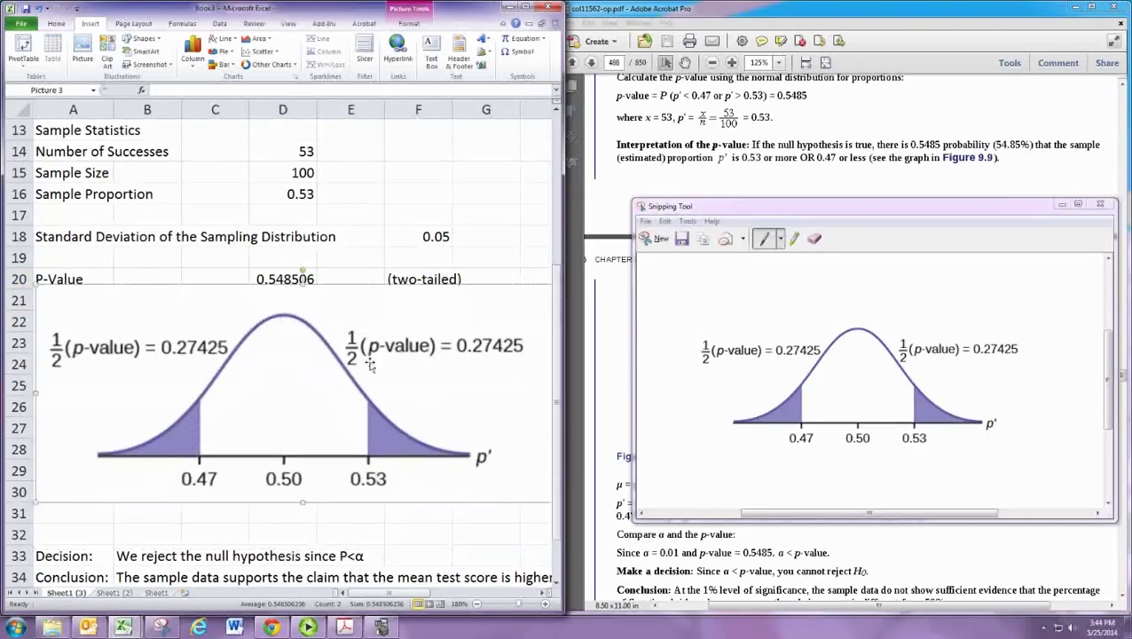
click(371, 371)
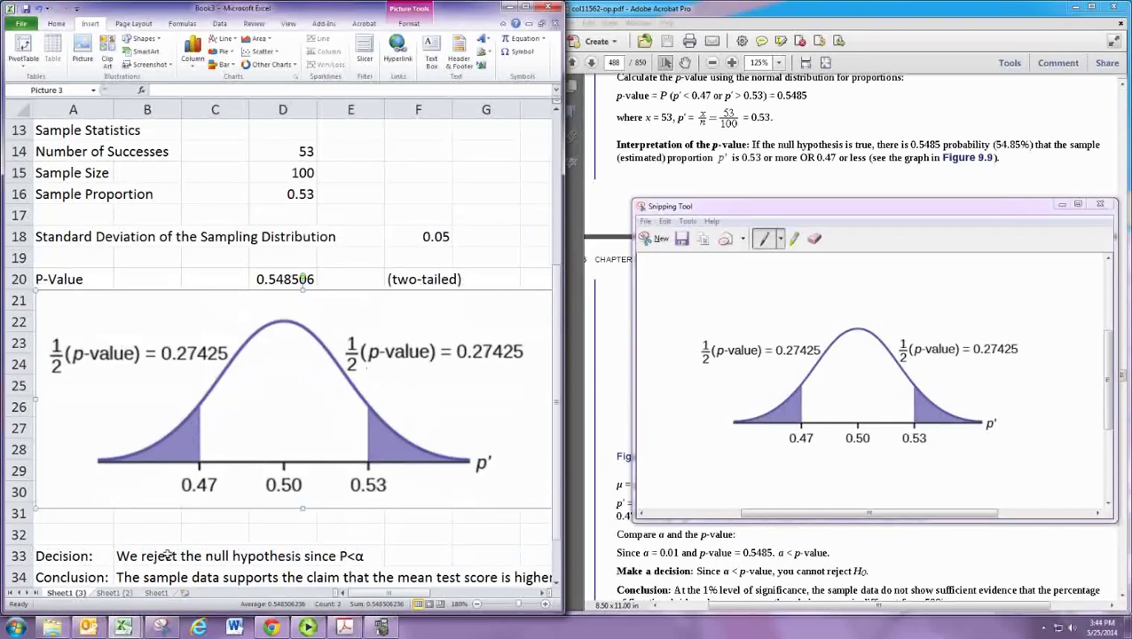
click(331, 259)
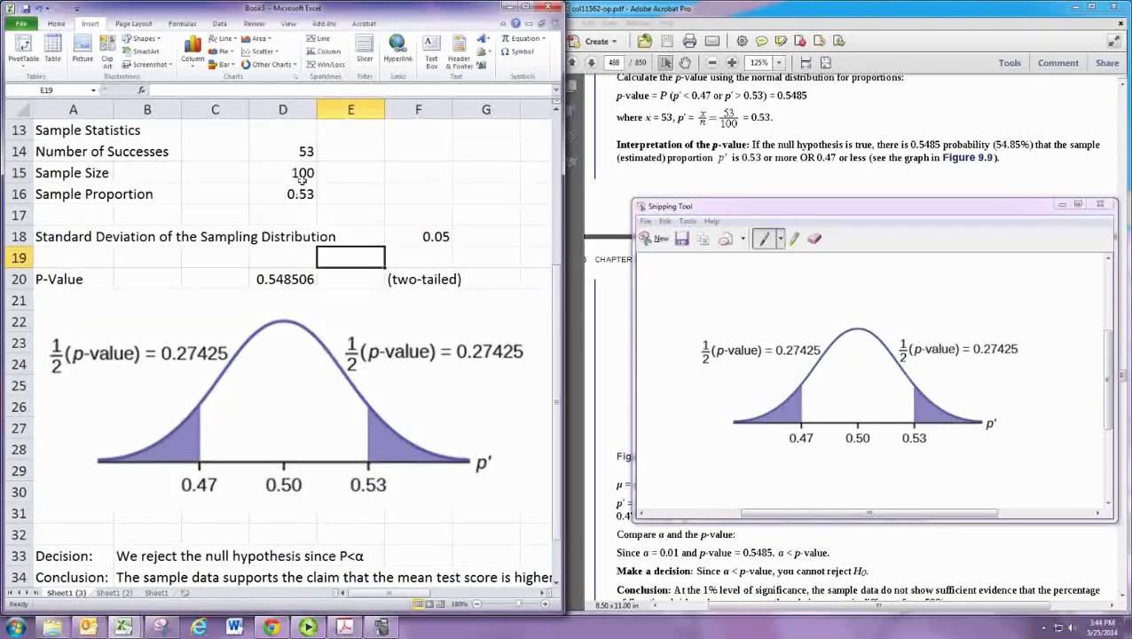
Step: Change the Decision text in B33 to "We fail to reject the null hypothesis since P>α"
click(139, 555)
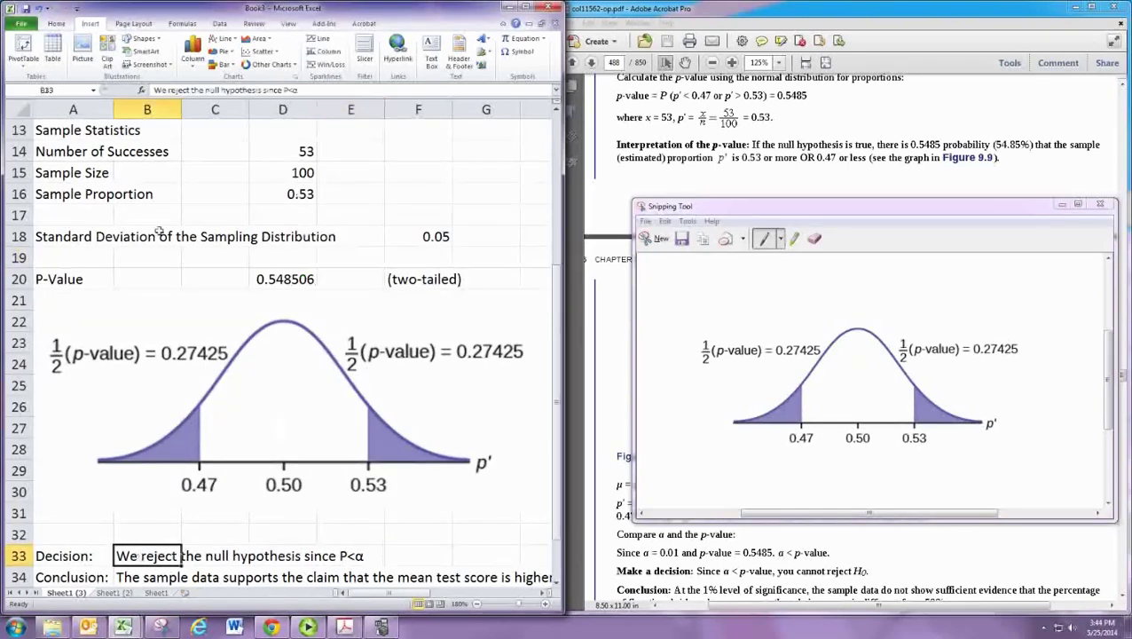
click(170, 89)
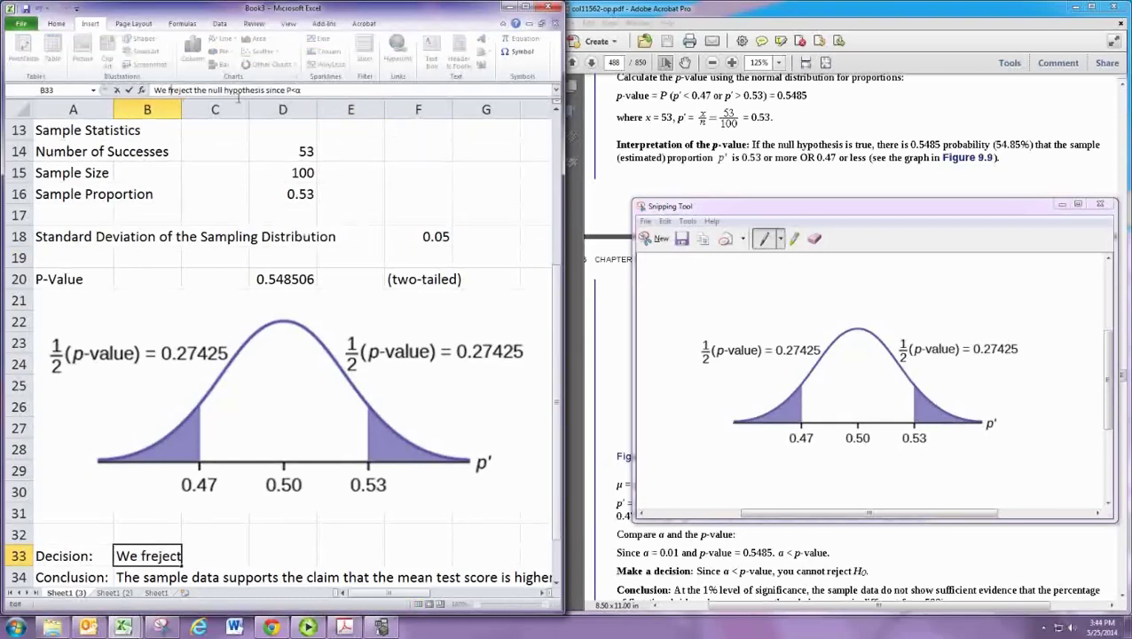
key(BackSpace)
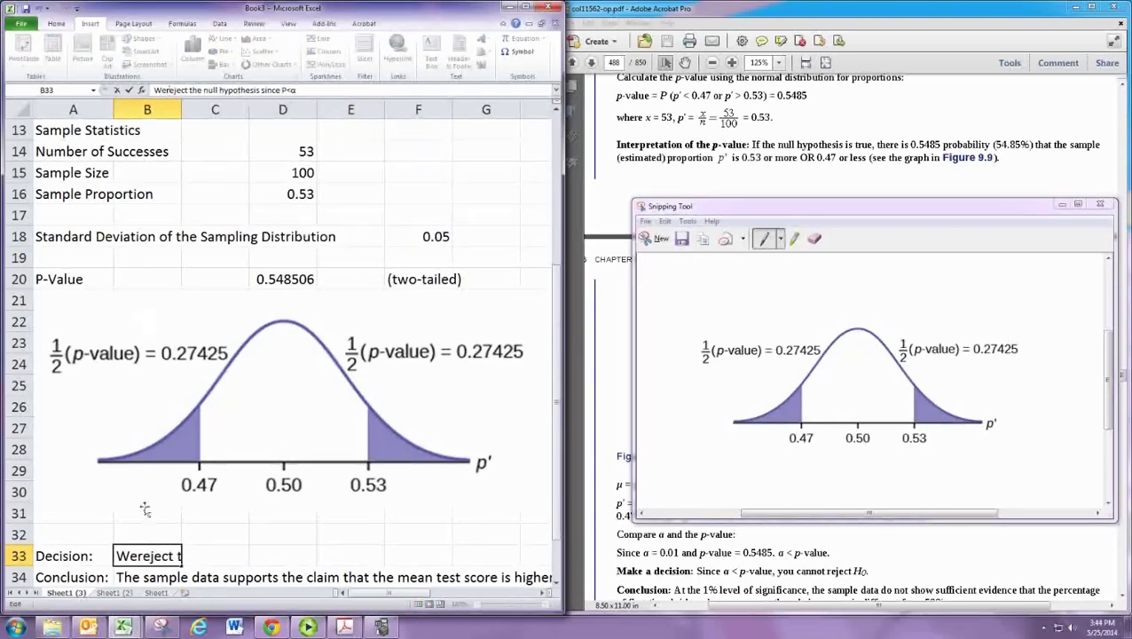
click(147, 555)
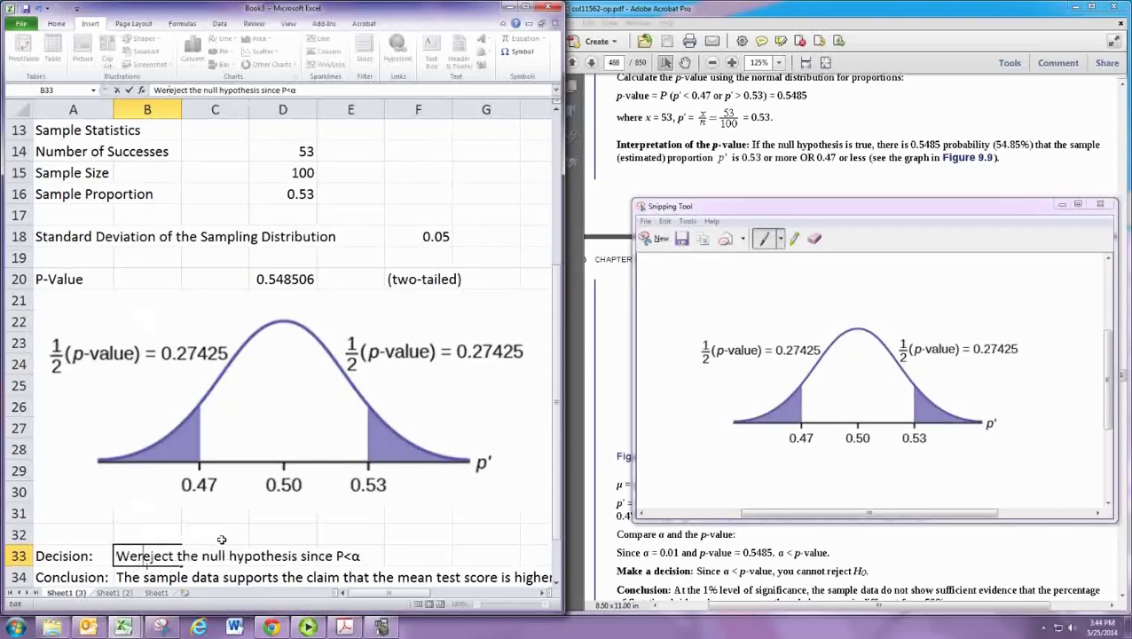
text(fail to)
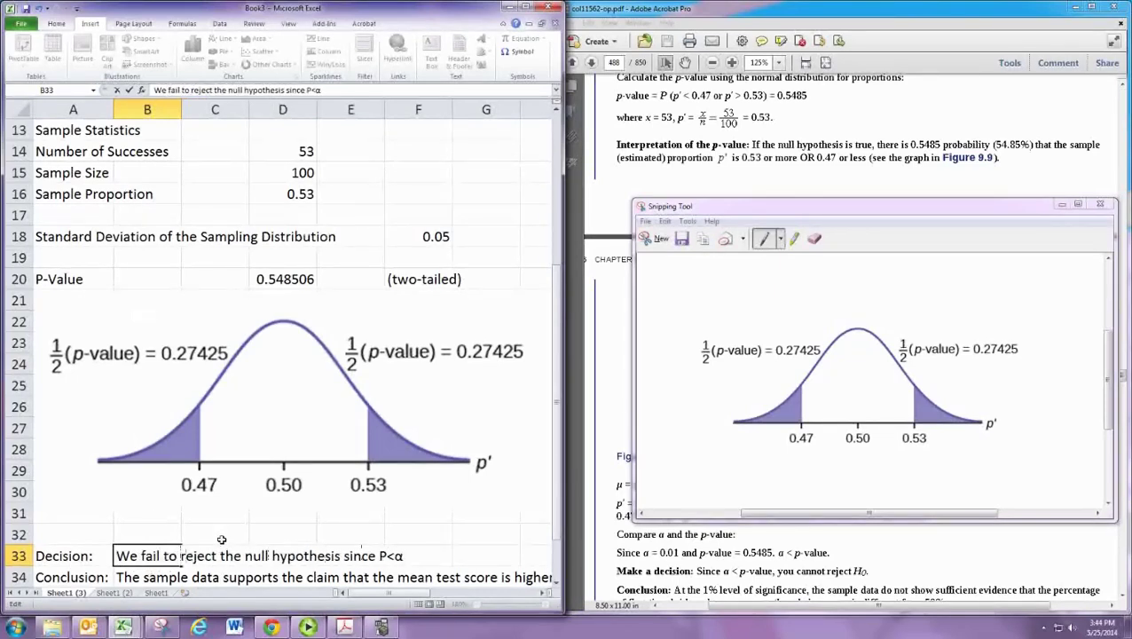
key(BackSpace)
text(>)
key(Return)
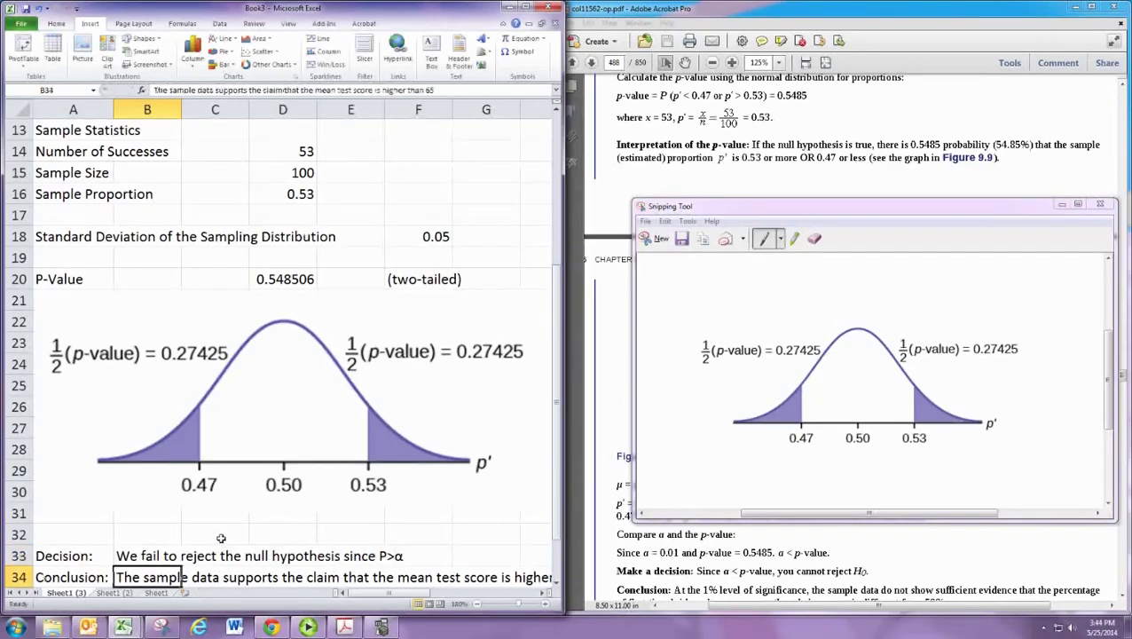
Step: Change "supports" to "fails to support" in the Conclusion sentence in B34
scroll(221, 537, down, 2)
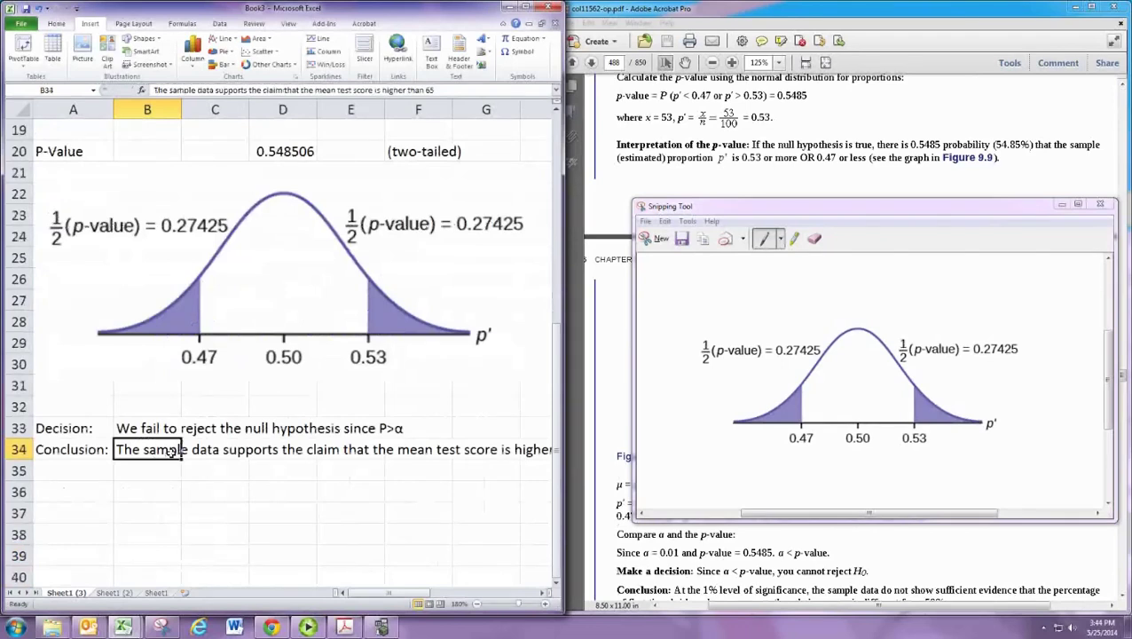
double_click(222, 450)
text(fails to)
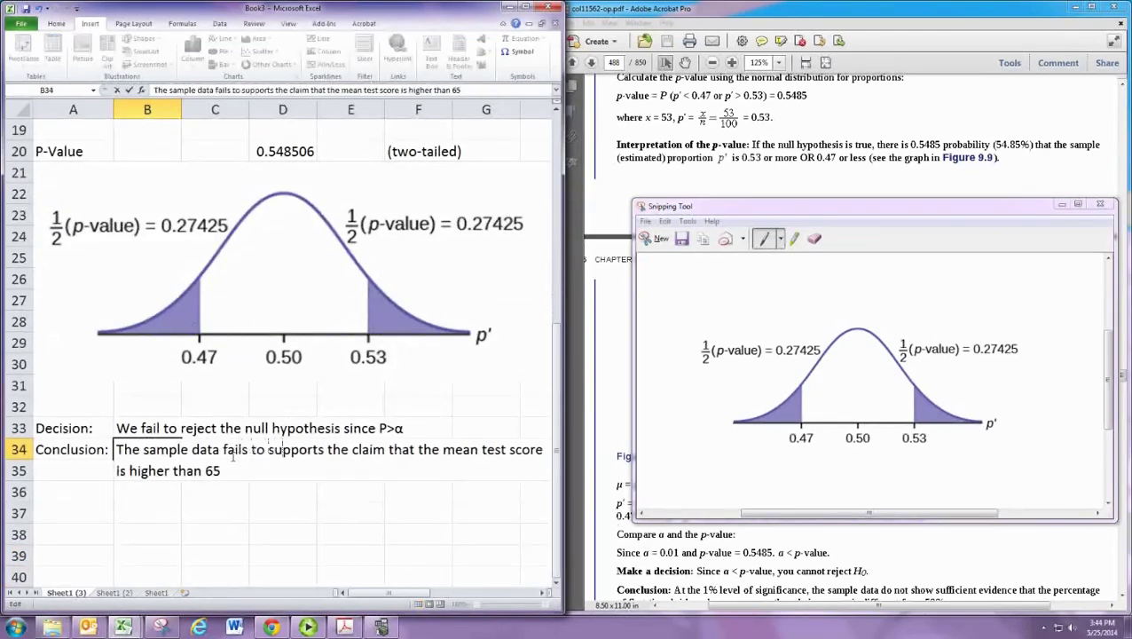
key(Right)
key(Right)
key(Right)
key(Right)
key(Right)
key(Right)
key(Right)
key(Delete)
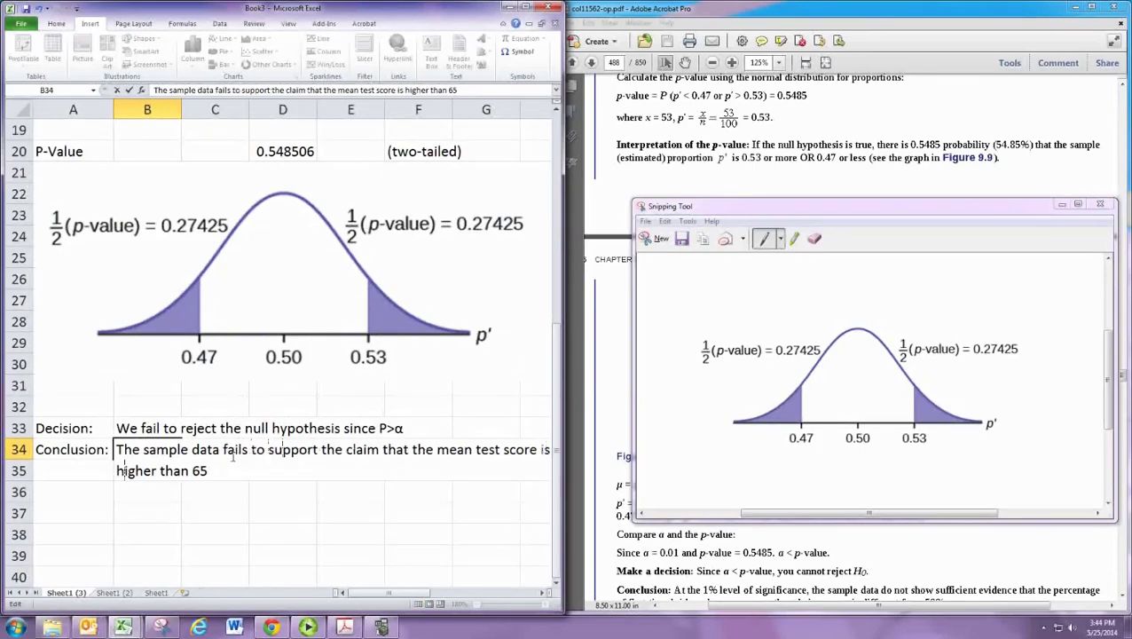
Step: Insert "50% of first-time U.S. brides are younger than their grooms" after "the claim that" in the Conclusion sentence
key(Right)
key(Right)
key(Right)
key(Right)
key(Right)
key(Right)
key(Right)
key(Right)
key(Right)
key(Right)
key(Right)
key(Right)
key(Right)
key(Right)
key(Right)
key(Right)
text(50% of )
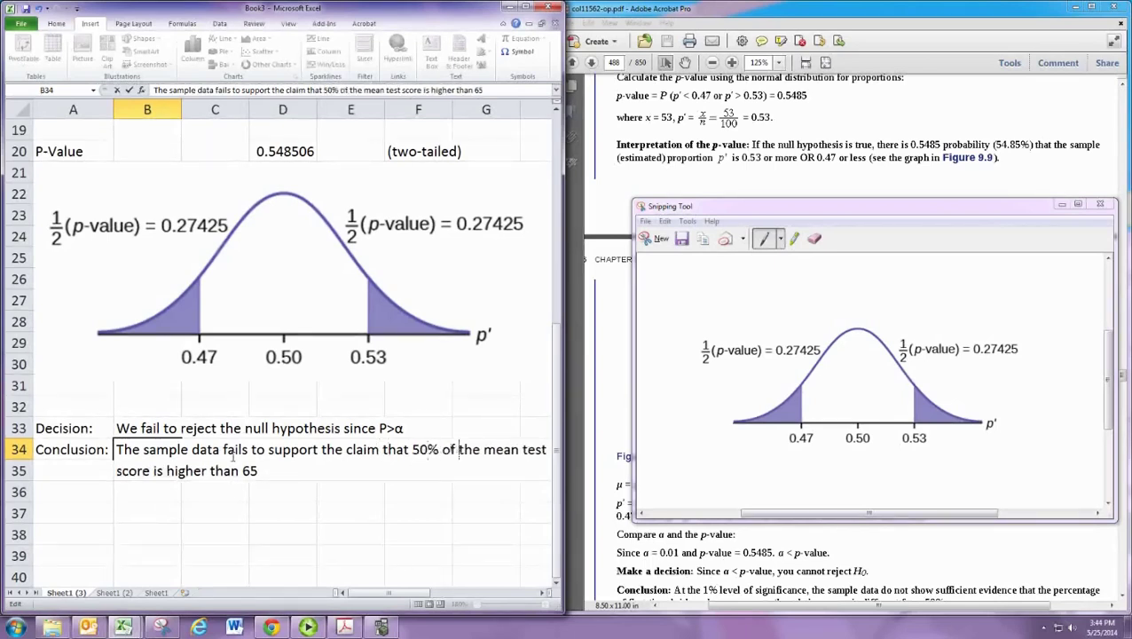
text(U.S)
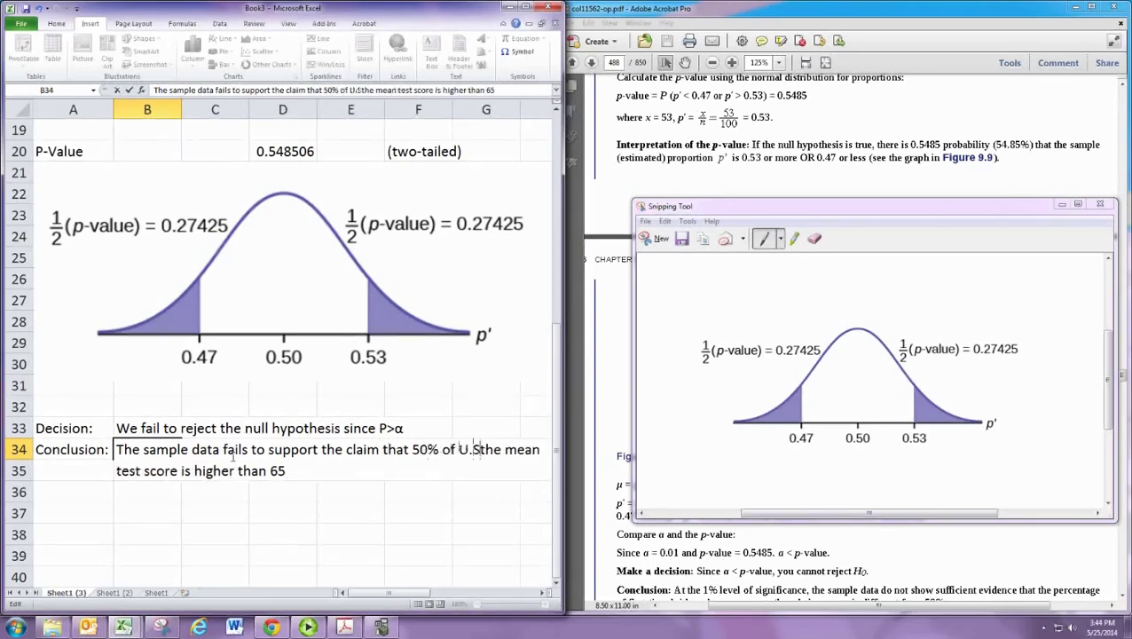
text(. fi)
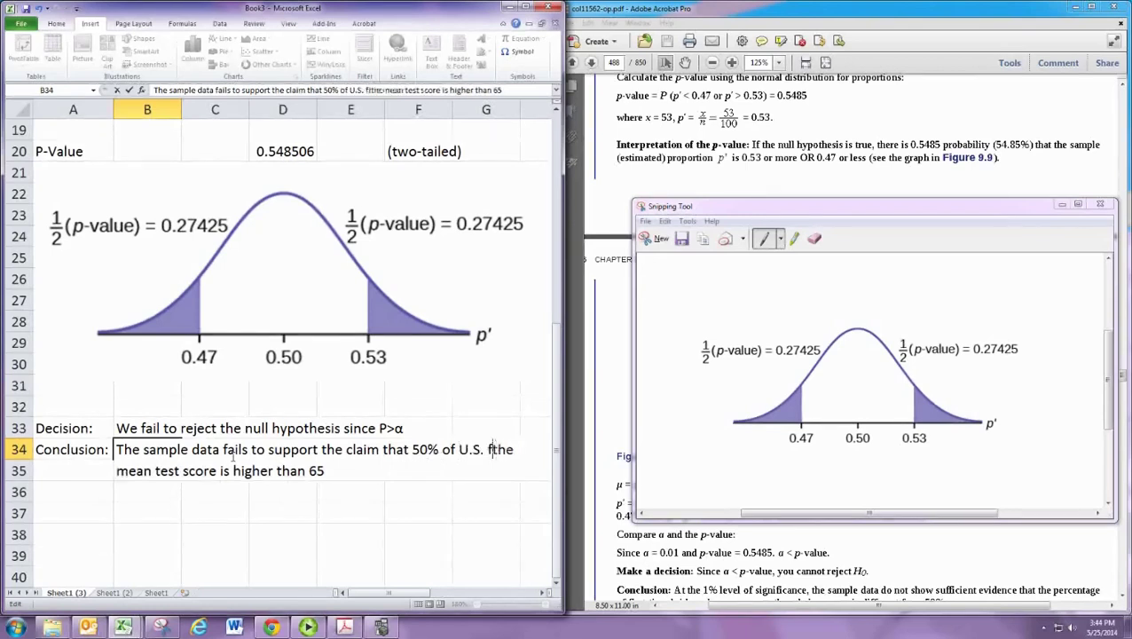
key(BackSpace)
key(BackSpace)
key(BackSpace)
key(BackSpace)
key(BackSpace)
text(first)
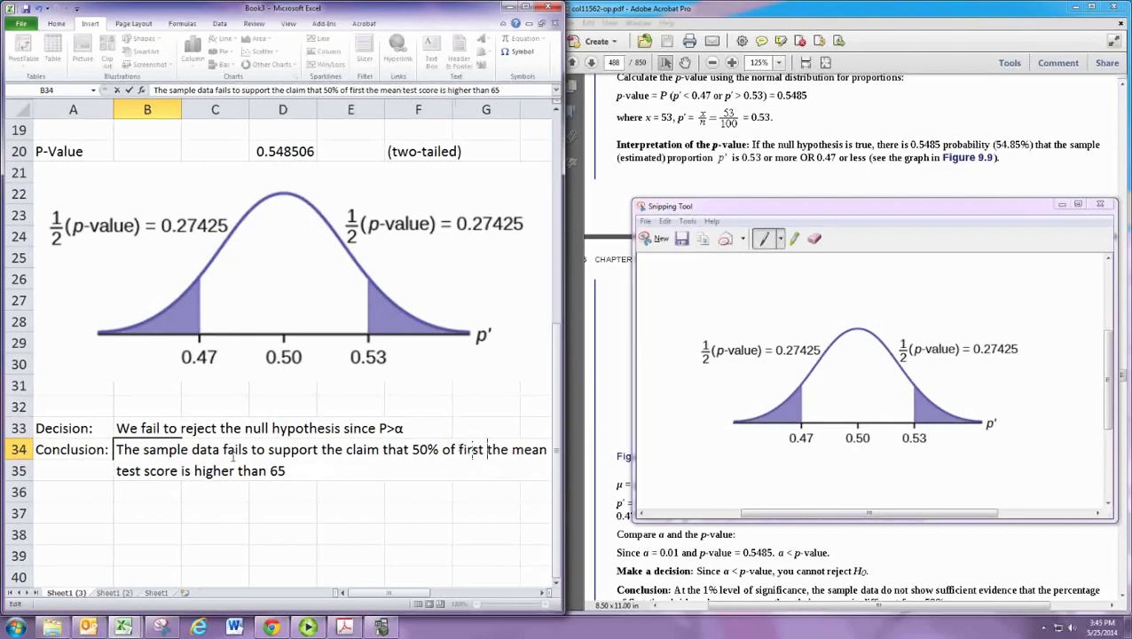
key(BackSpace)
text(-time U.S.)
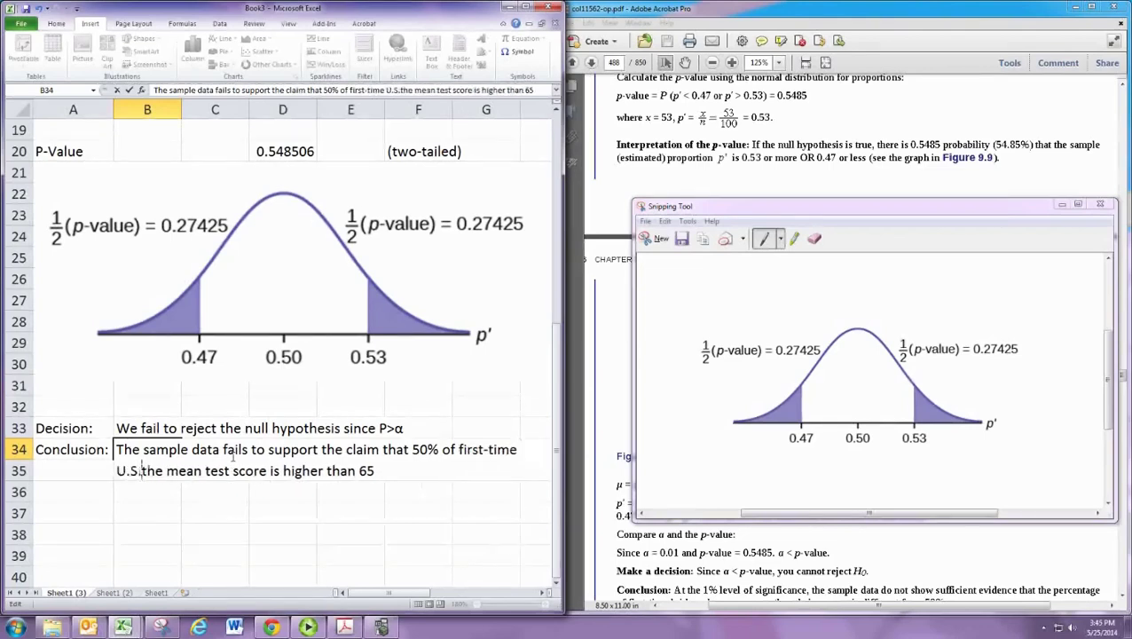
text( brides are )
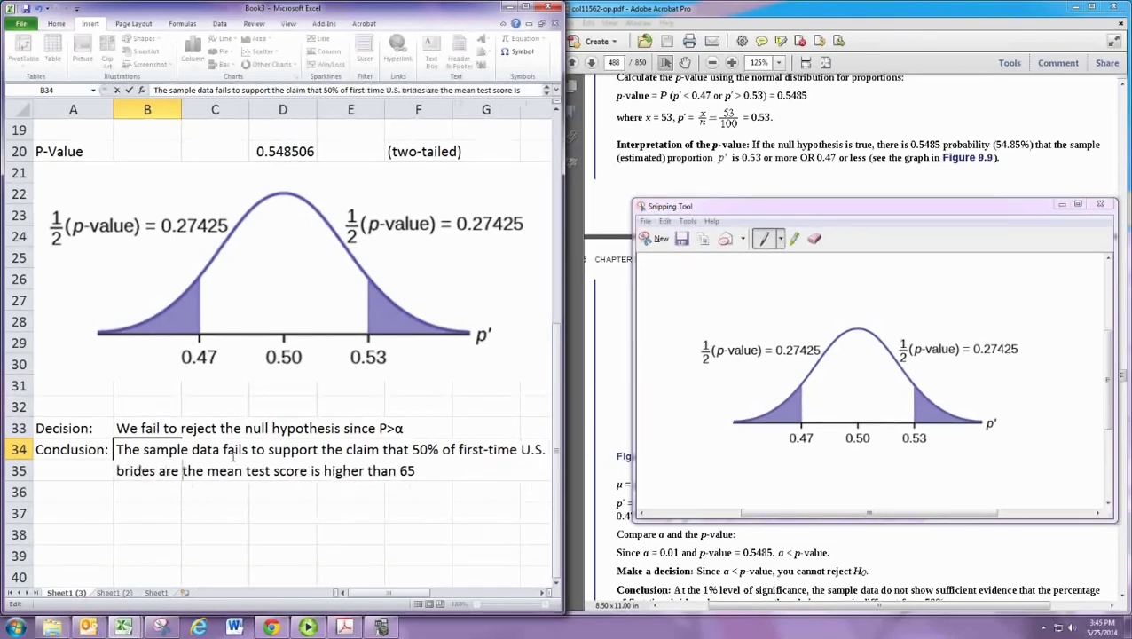
text(younger than thi)
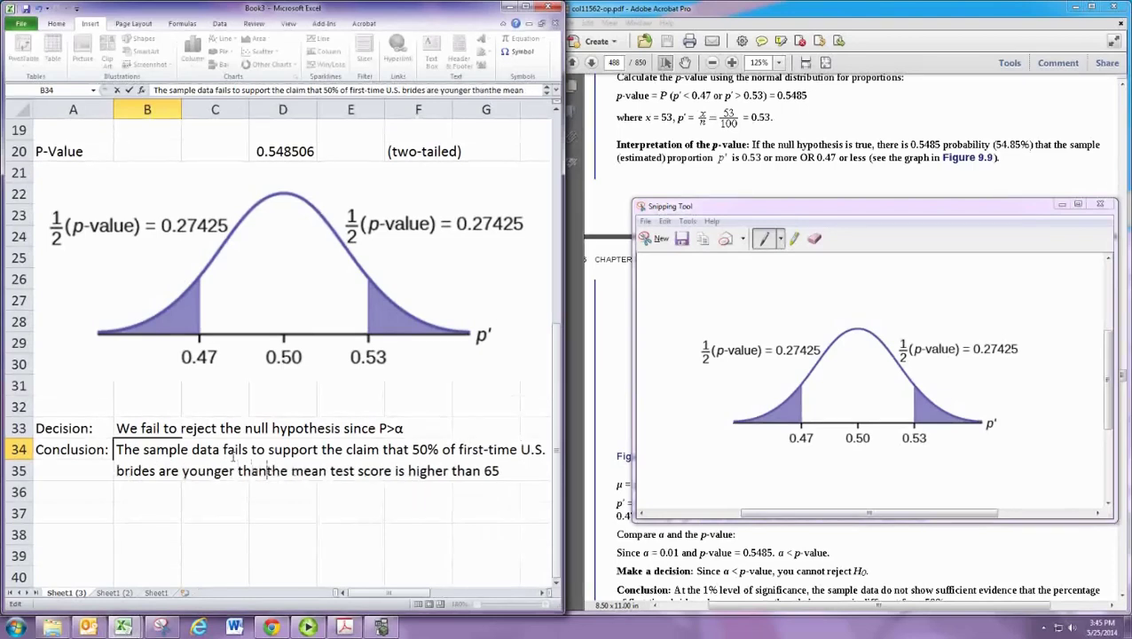
key(BackSpace)
text(eir grooms)
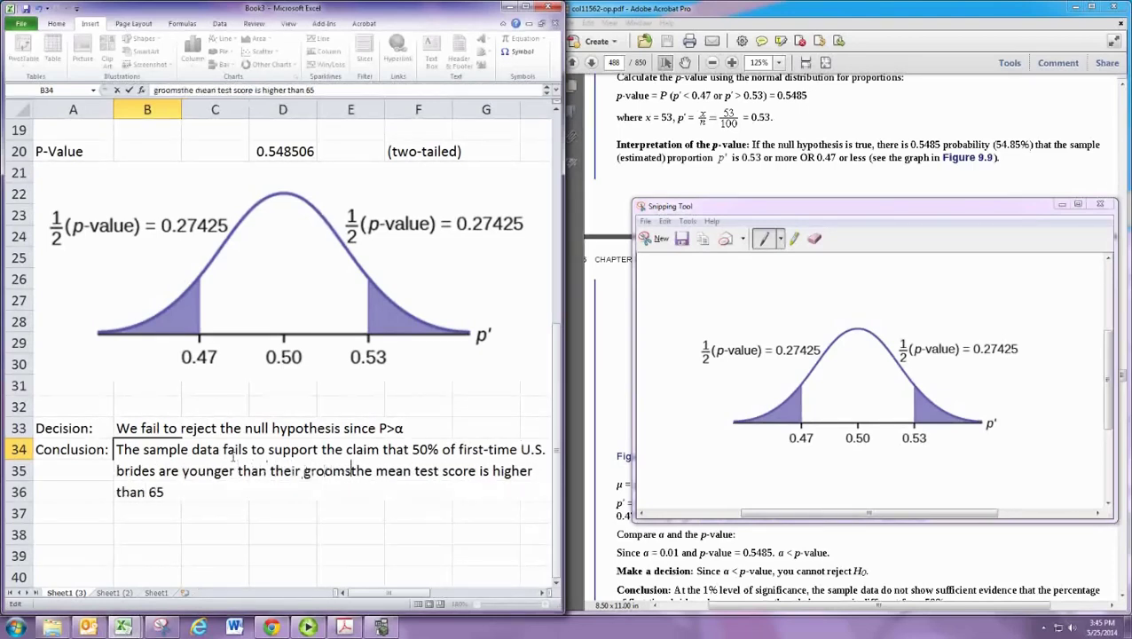
Step: Delete the leftover words "the mean test score is higher than 65" from the end of the Conclusion and commit the entry
key(Delete)
key(Delete)
key(Delete)
key(Delete)
key(Delete)
key(Delete)
key(Delete)
key(Delete)
key(Delete)
key(Delete)
key(Delete)
key(Delete)
key(Delete)
key(Delete)
key(Delete)
key(Delete)
key(Delete)
key(Delete)
key(Delete)
key(Delete)
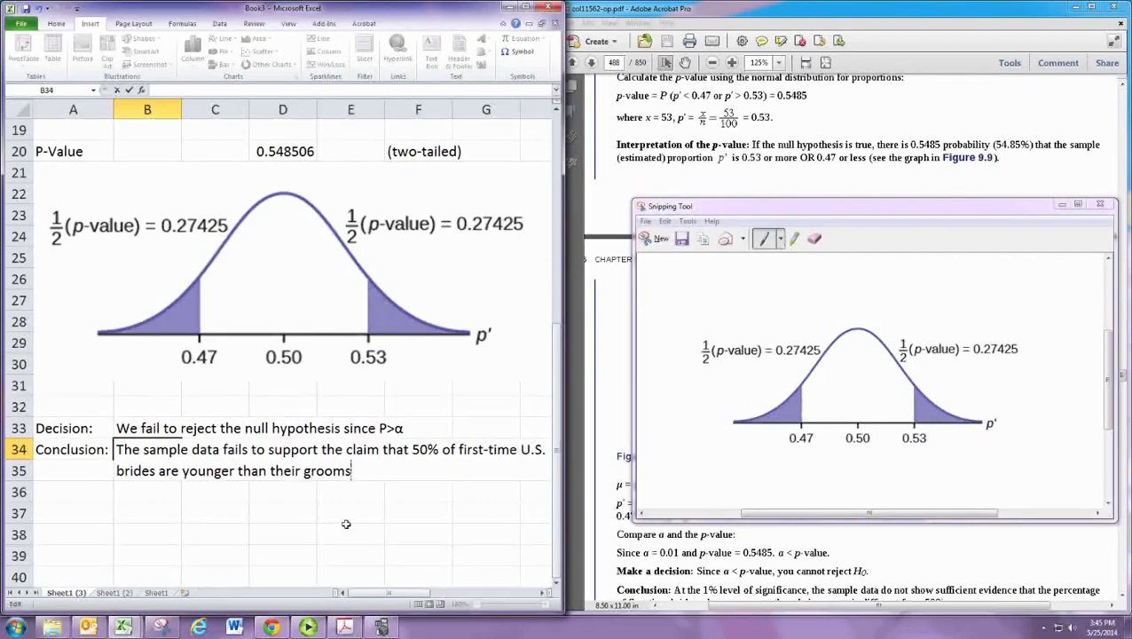
key(Return)
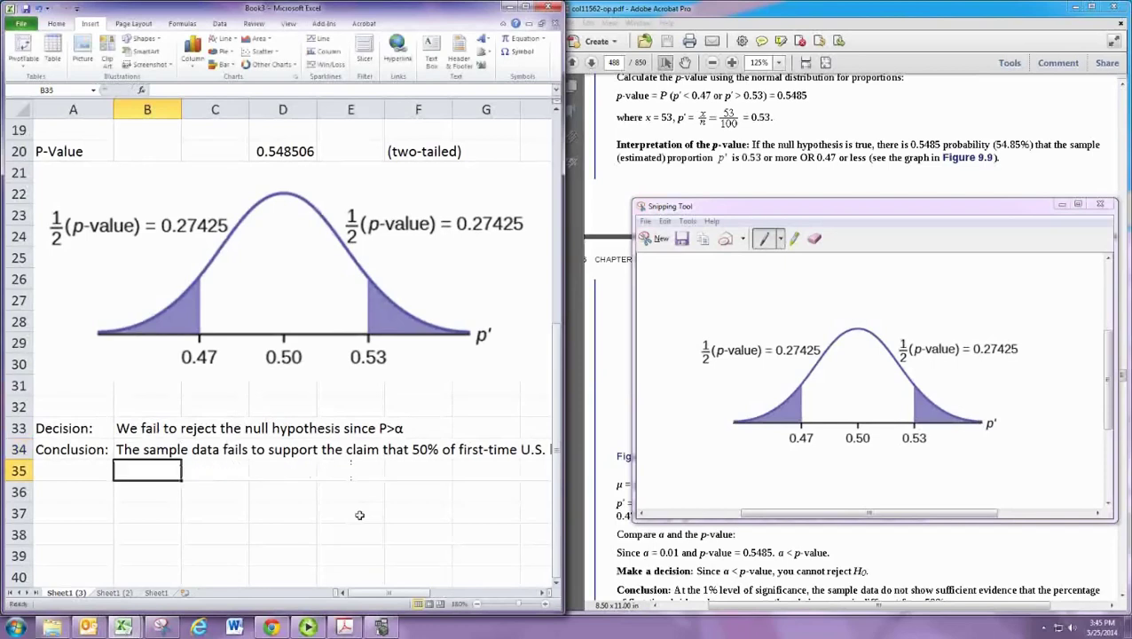